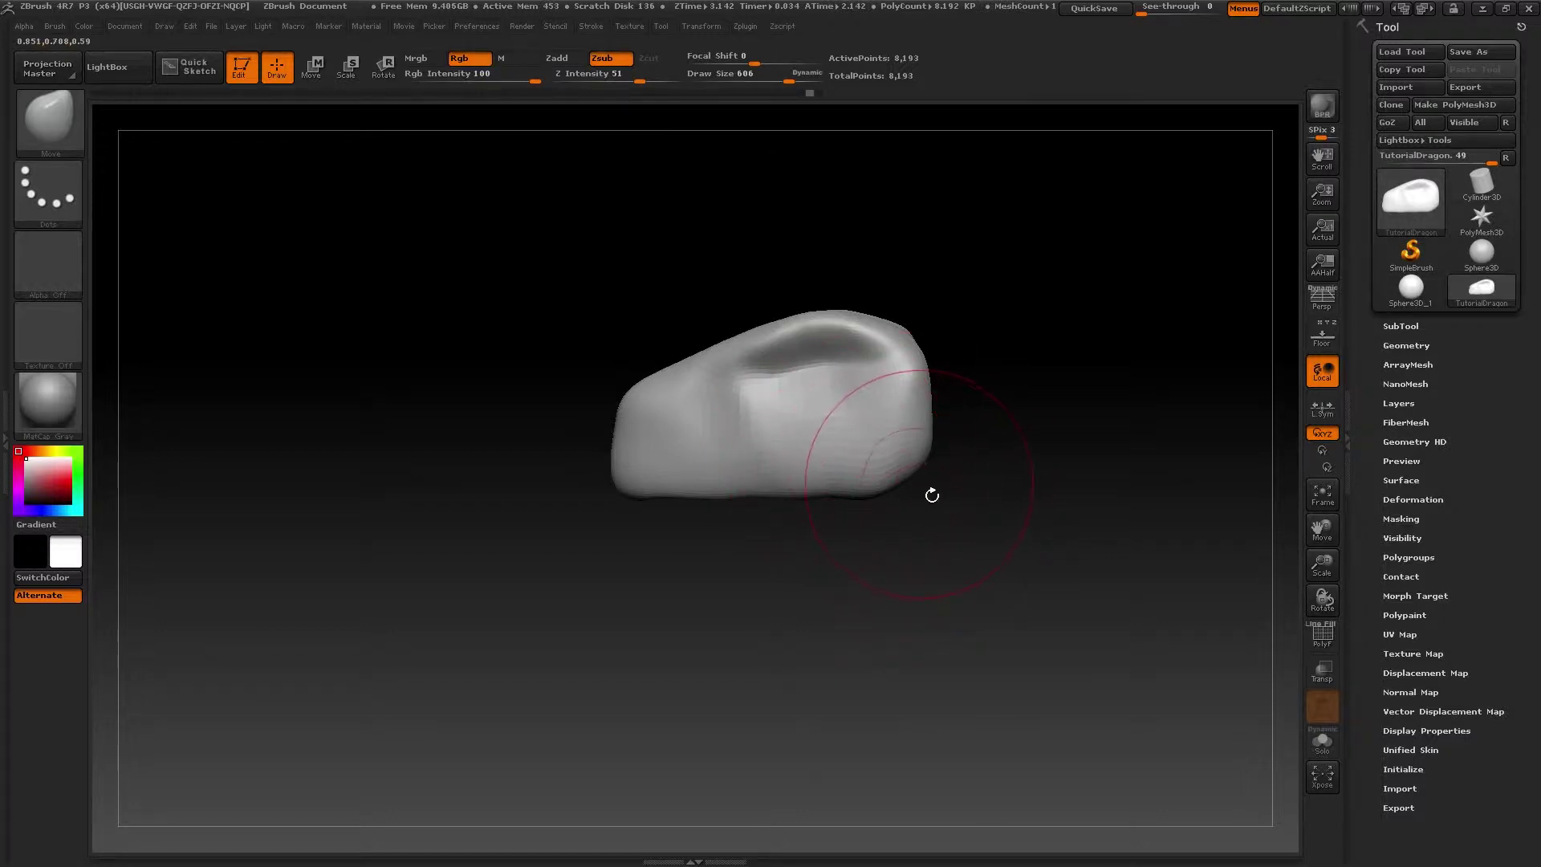
# Step: Paint a mask over the lower side of the head using the MaskPen brush at Draw Size 270
pyautogui.moveTo(935, 495)
pyautogui.mouseDown()
pyautogui.moveTo(995, 501)
pyautogui.moveTo(939, 481)
pyautogui.mouseUp()
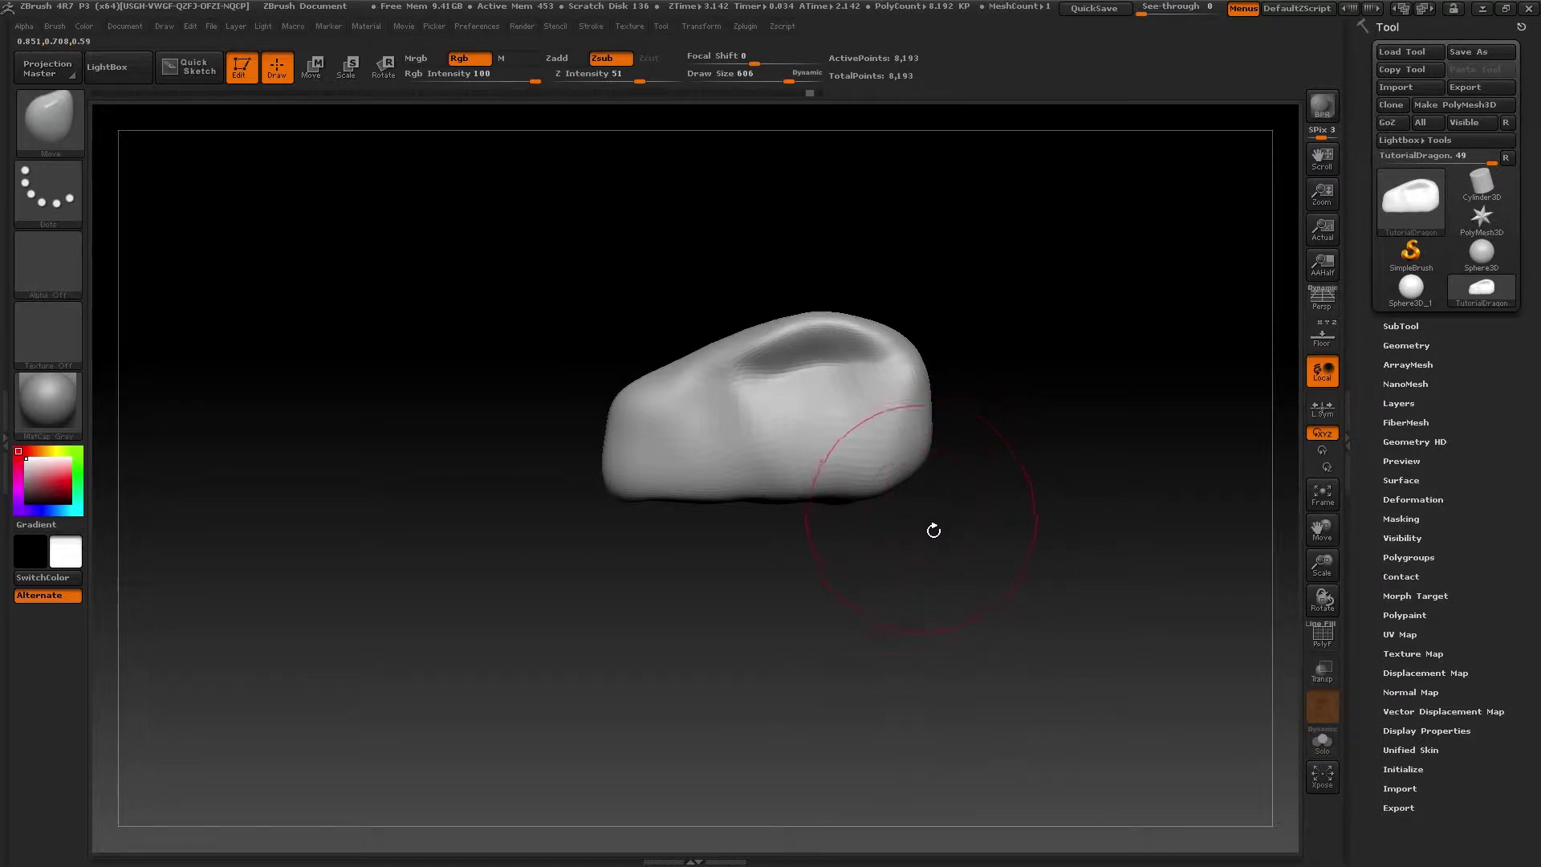
pyautogui.moveTo(953, 548); pyautogui.dragTo(1011, 423)
pyautogui.moveTo(889, 568)
pyautogui.mouseDown()
pyautogui.moveTo(894, 615)
pyautogui.moveTo(882, 583)
pyautogui.mouseUp()
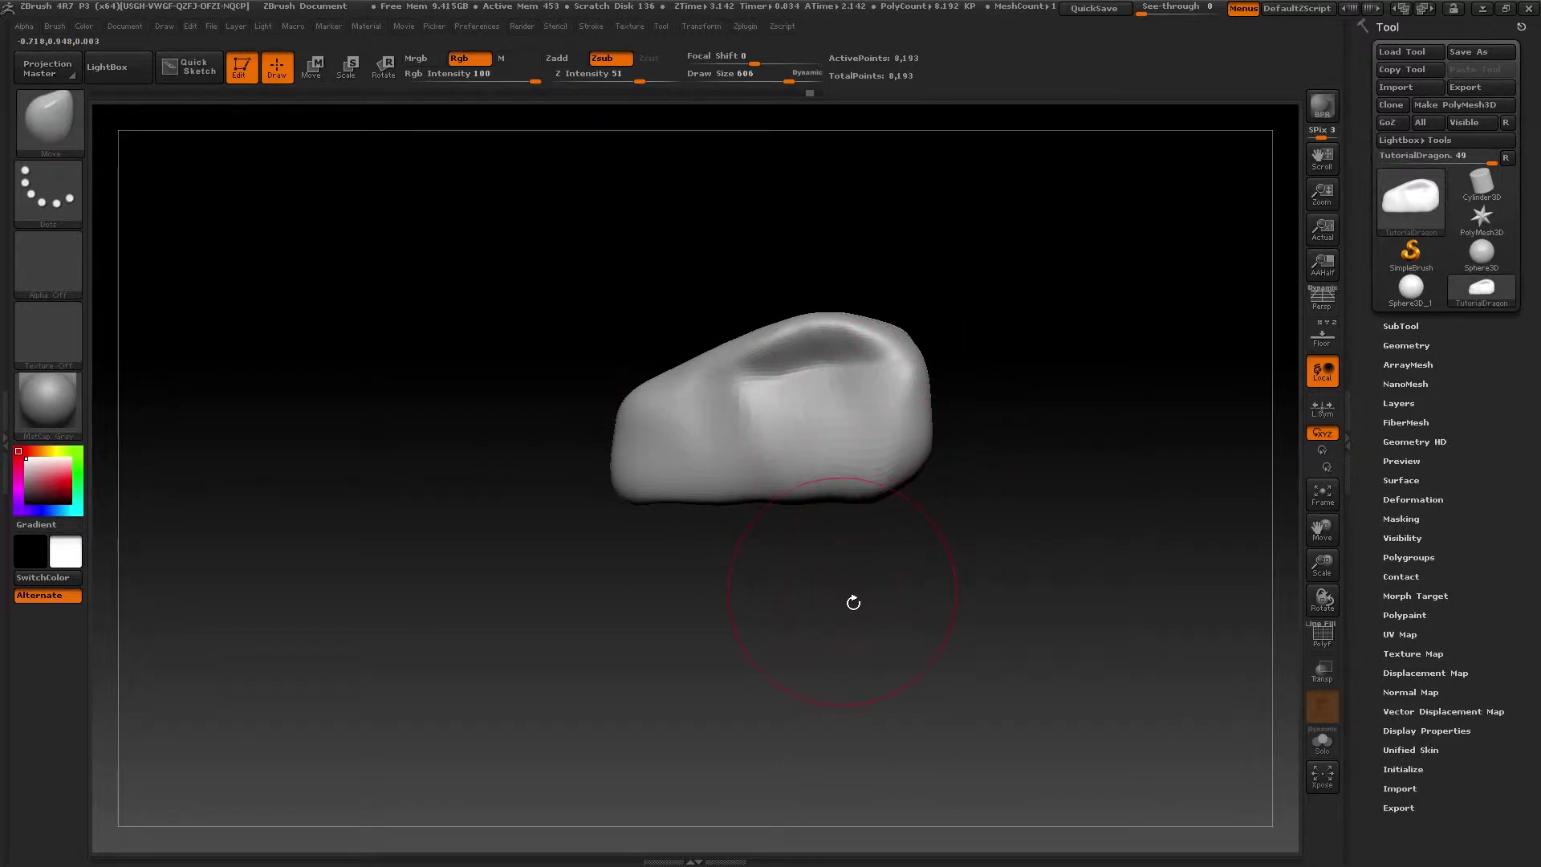
pyautogui.press('ctrl')
pyautogui.click(65, 128)
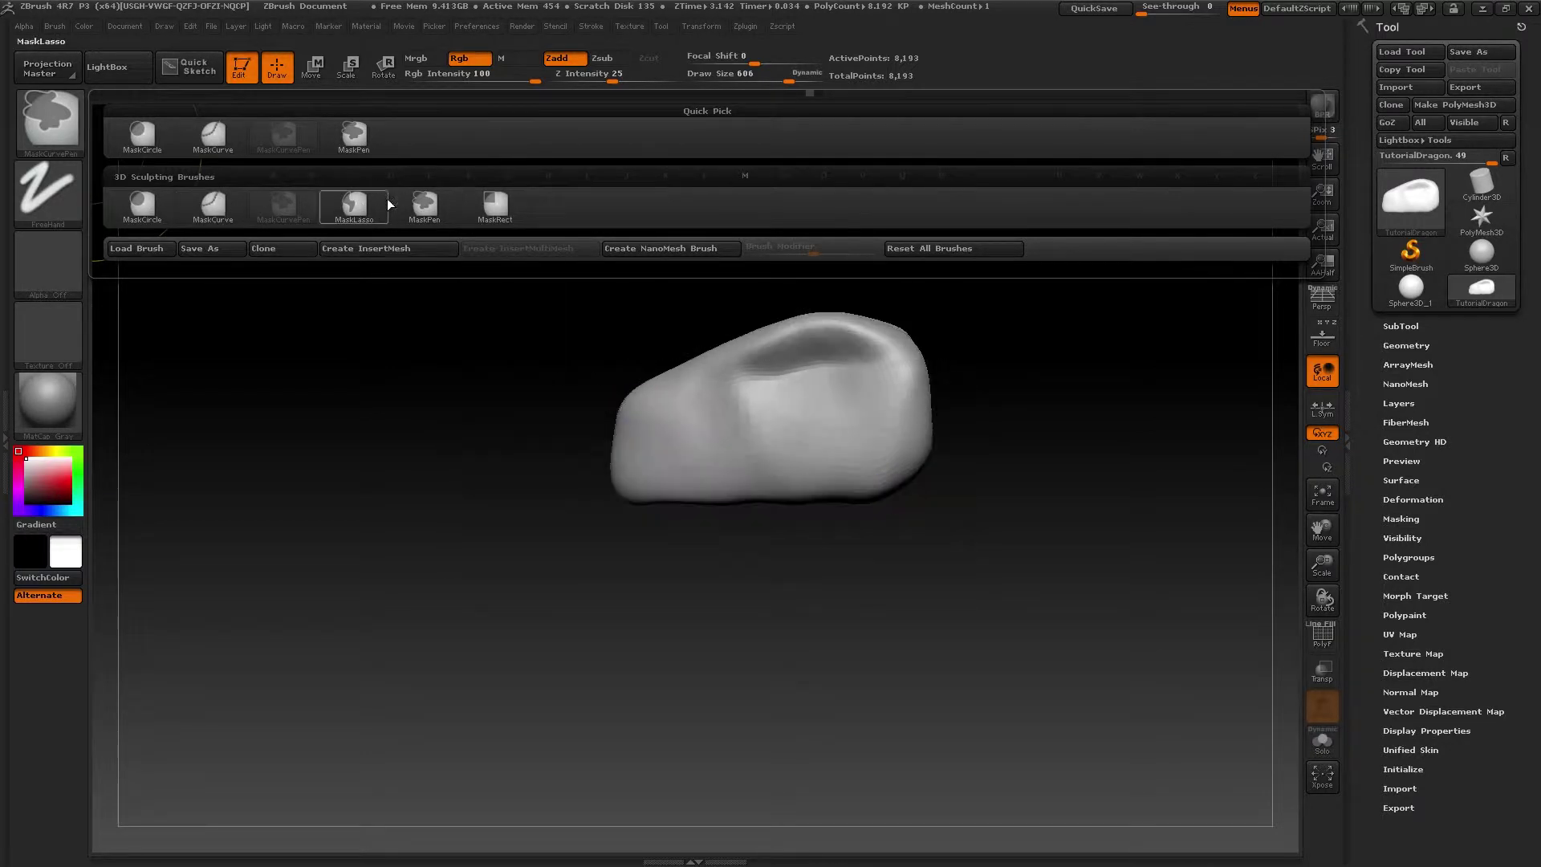
pyautogui.moveTo(372, 206)
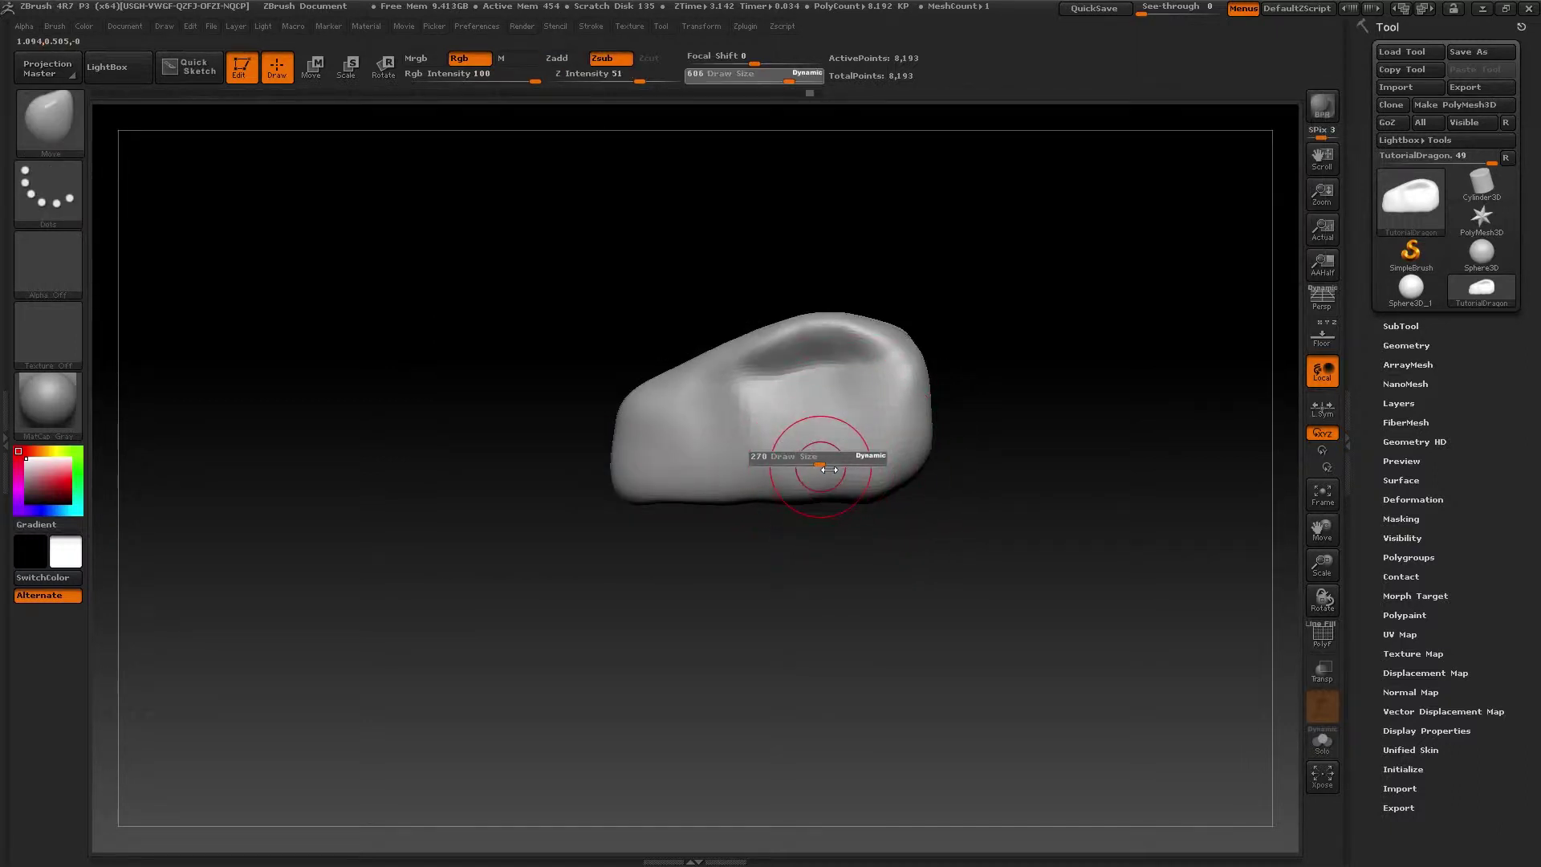
pyautogui.press('ctrl')
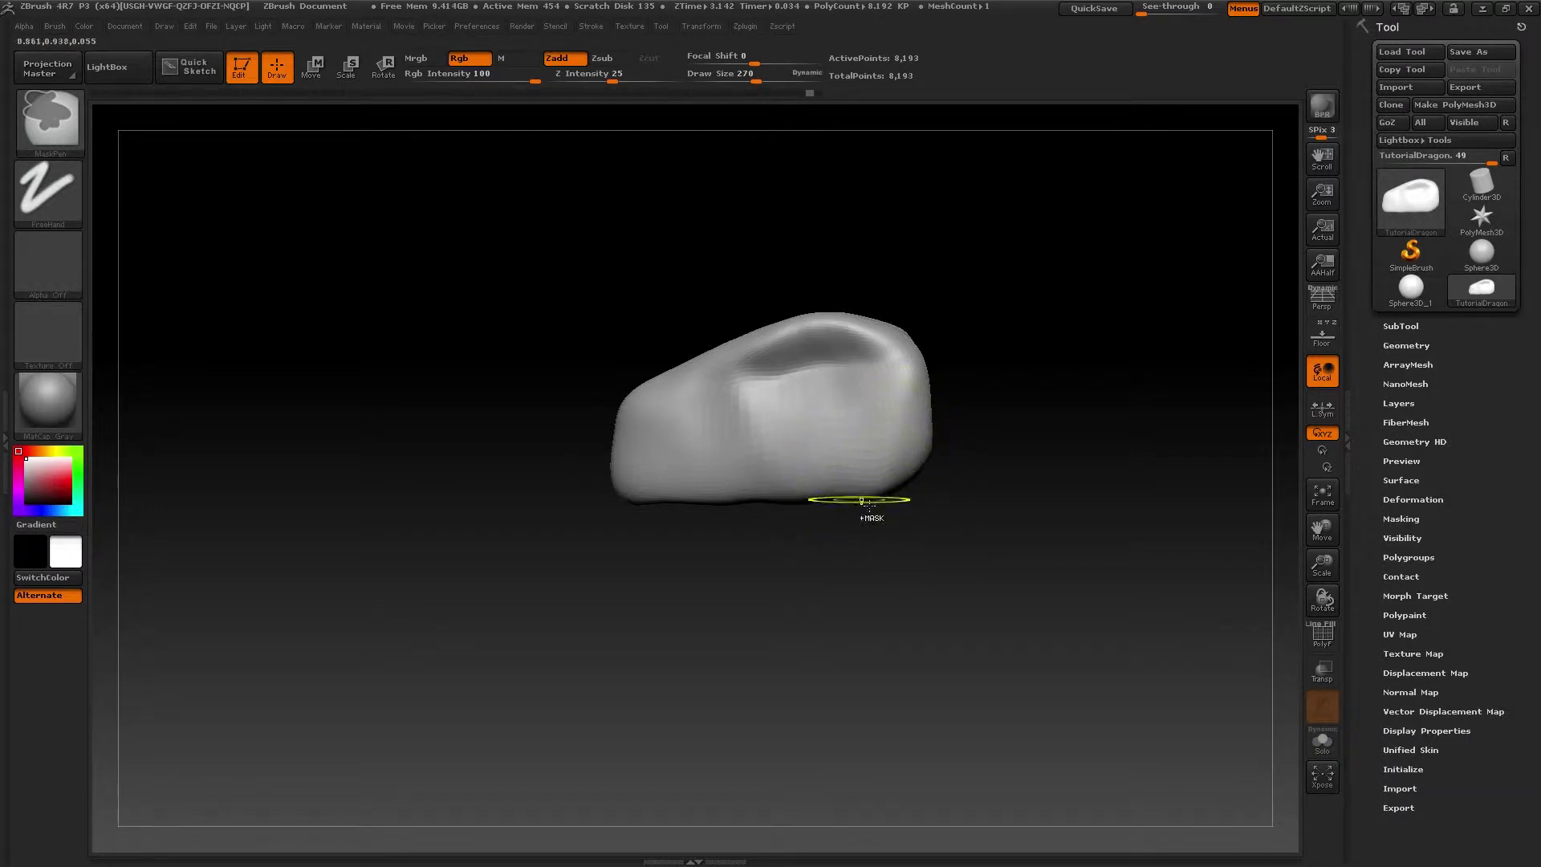
pyautogui.moveTo(890, 467)
pyautogui.keyDown('ctrl'); pyautogui.mouseDown()
pyautogui.moveTo(897, 446)
pyautogui.moveTo(670, 470)
pyautogui.mouseUp(); pyautogui.keyUp('ctrl')
pyautogui.moveTo(838, 502)
pyautogui.mouseDown()
pyautogui.moveTo(1002, 454)
pyautogui.moveTo(974, 330)
pyautogui.mouseUp()
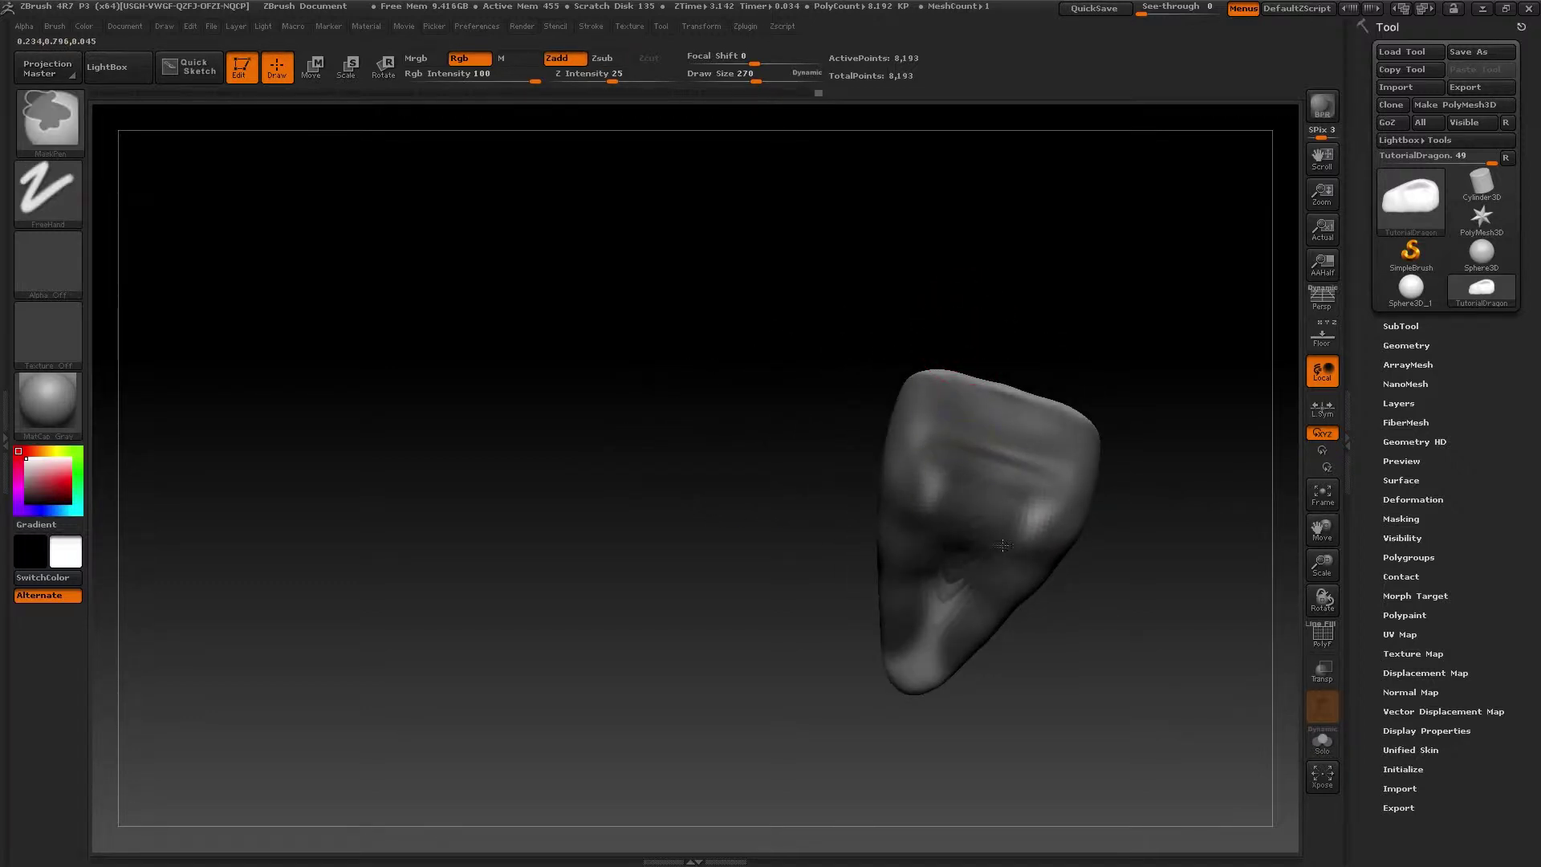
pyautogui.moveTo(932, 439)
pyautogui.mouseDown()
pyautogui.moveTo(975, 514)
pyautogui.moveTo(879, 486)
pyautogui.moveTo(883, 474)
pyautogui.moveTo(867, 597)
pyautogui.mouseUp()
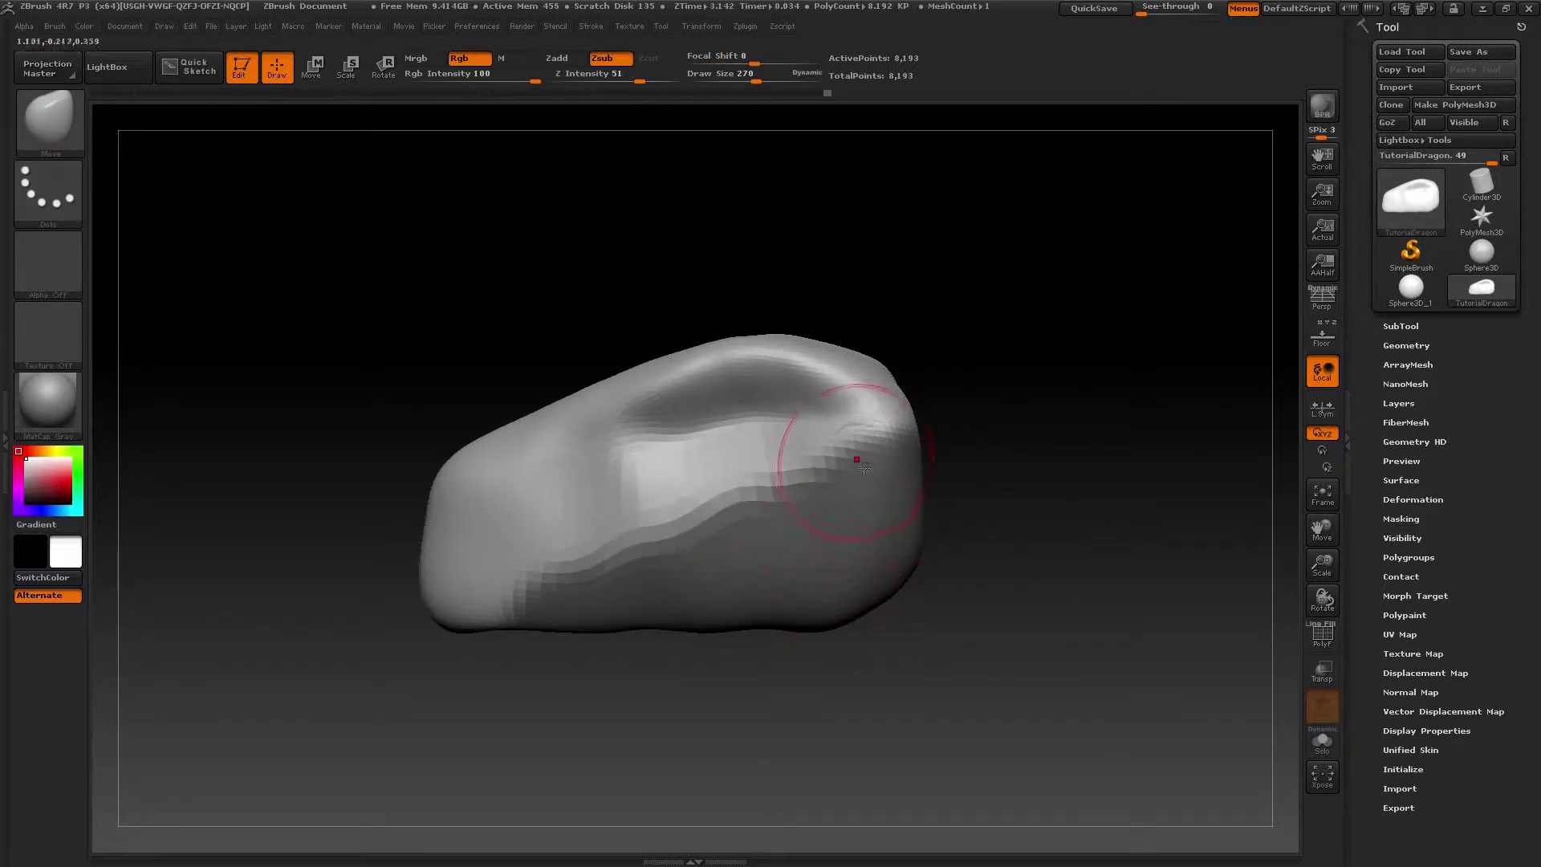
# Step: Try deforming the unmasked brow and upper head with the Move brush at Draw Size 606
pyautogui.press('s')
pyautogui.moveTo(883, 437)
pyautogui.mouseDown()
pyautogui.moveTo(925, 393)
pyautogui.moveTo(1084, 344)
pyautogui.mouseUp()
pyautogui.press('s')
pyautogui.moveTo(755, 470)
pyautogui.mouseDown()
pyautogui.moveTo(767, 418)
pyautogui.moveTo(742, 411)
pyautogui.mouseUp()
pyautogui.moveTo(726, 418); pyautogui.dragTo(829, 460, button='right')
pyautogui.moveTo(830, 459); pyautogui.dragTo(802, 506)
pyautogui.moveTo(802, 507); pyautogui.dragTo(874, 413, button='right')
pyautogui.moveTo(875, 413); pyautogui.dragTo(851, 438)
pyautogui.moveTo(851, 438)
pyautogui.mouseDown(button='right')
pyautogui.moveTo(881, 374)
pyautogui.moveTo(814, 495)
pyautogui.mouseUp(button='right')
pyautogui.moveTo(814, 495)
pyautogui.mouseDown()
pyautogui.moveTo(977, 454)
pyautogui.moveTo(953, 540)
pyautogui.mouseUp()
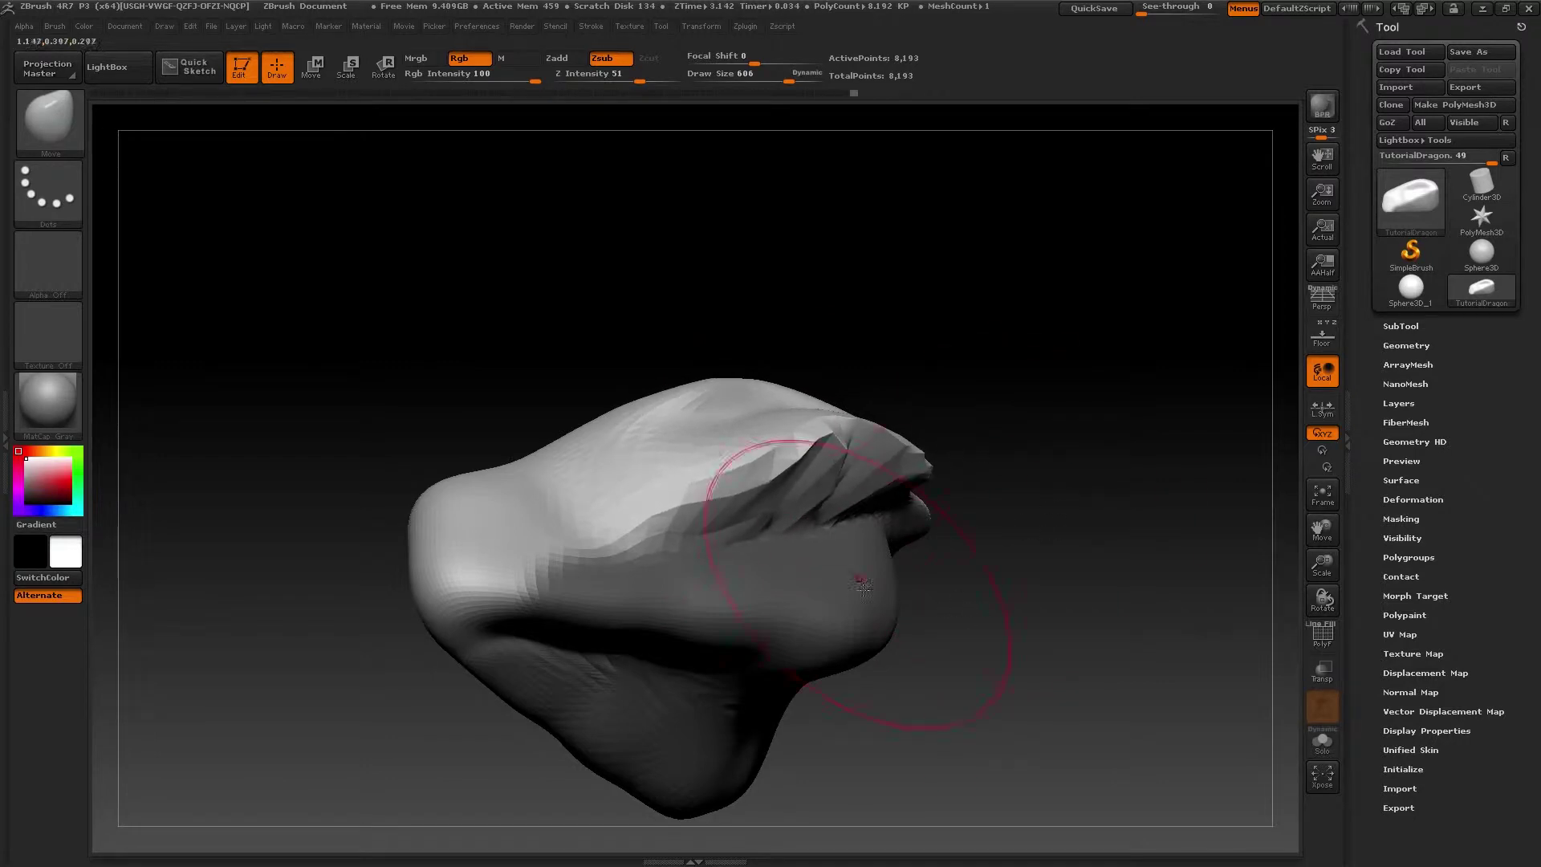
pyautogui.moveTo(723, 554)
pyautogui.mouseDown()
pyautogui.moveTo(699, 653)
pyautogui.moveTo(526, 671)
pyautogui.moveTo(578, 666)
pyautogui.mouseUp()
pyautogui.moveTo(775, 625)
pyautogui.mouseDown()
pyautogui.moveTo(826, 522)
pyautogui.moveTo(791, 558)
pyautogui.moveTo(798, 540)
pyautogui.moveTo(822, 565)
pyautogui.moveTo(795, 522)
pyautogui.moveTo(807, 466)
pyautogui.mouseUp()
# Step: Undo the Move brush deformations and the painted mask on the head
pyautogui.press('ctrl')
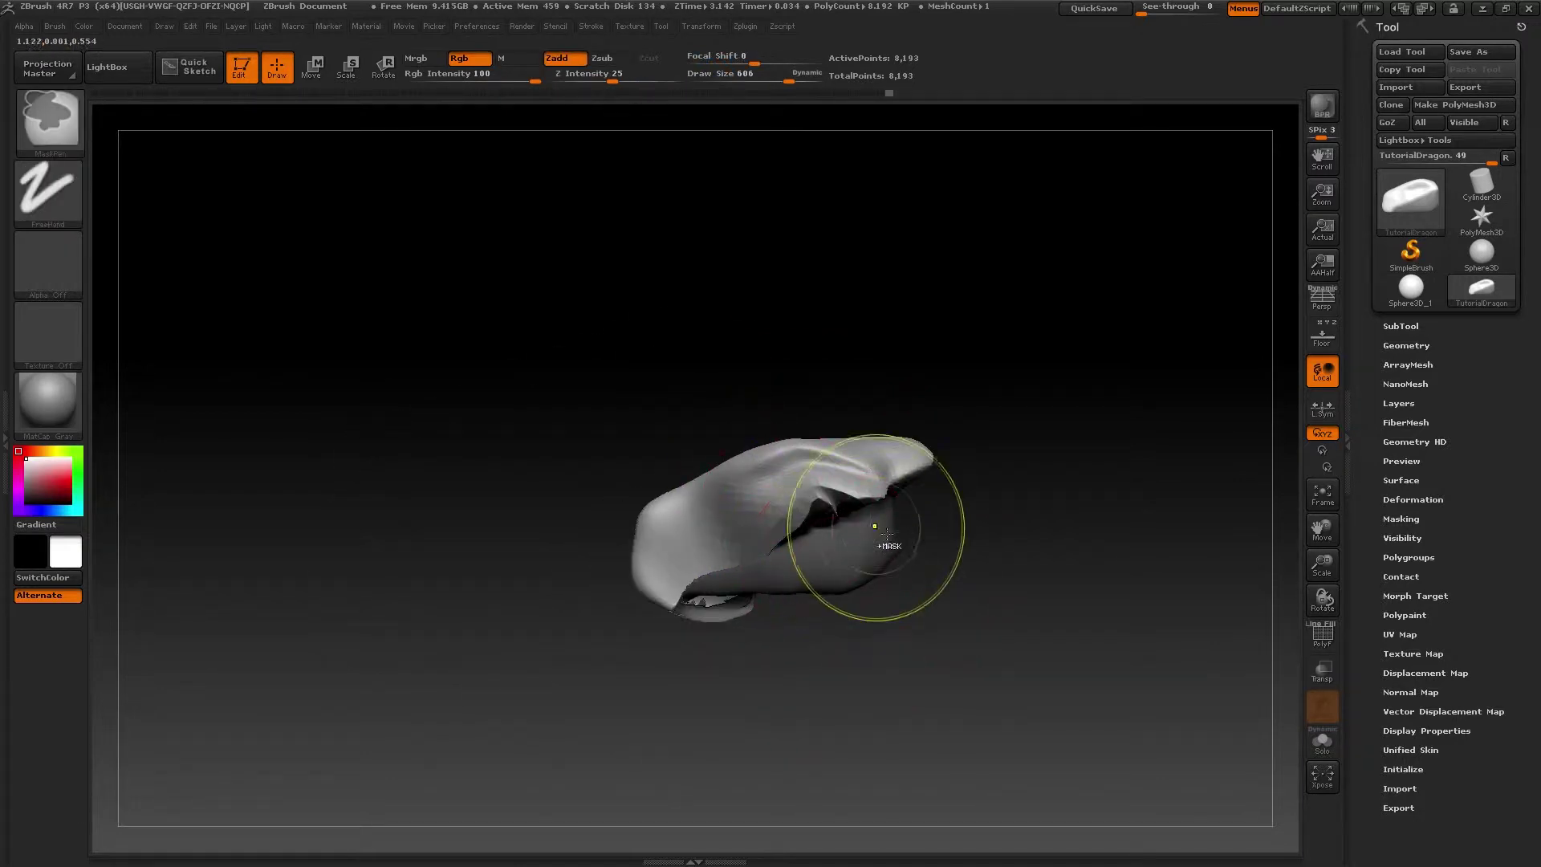
pyautogui.hotkey('ctrl', 'z')
pyautogui.hotkey('ctrl', 'z')
pyautogui.hotkey('ctrl', 'z')
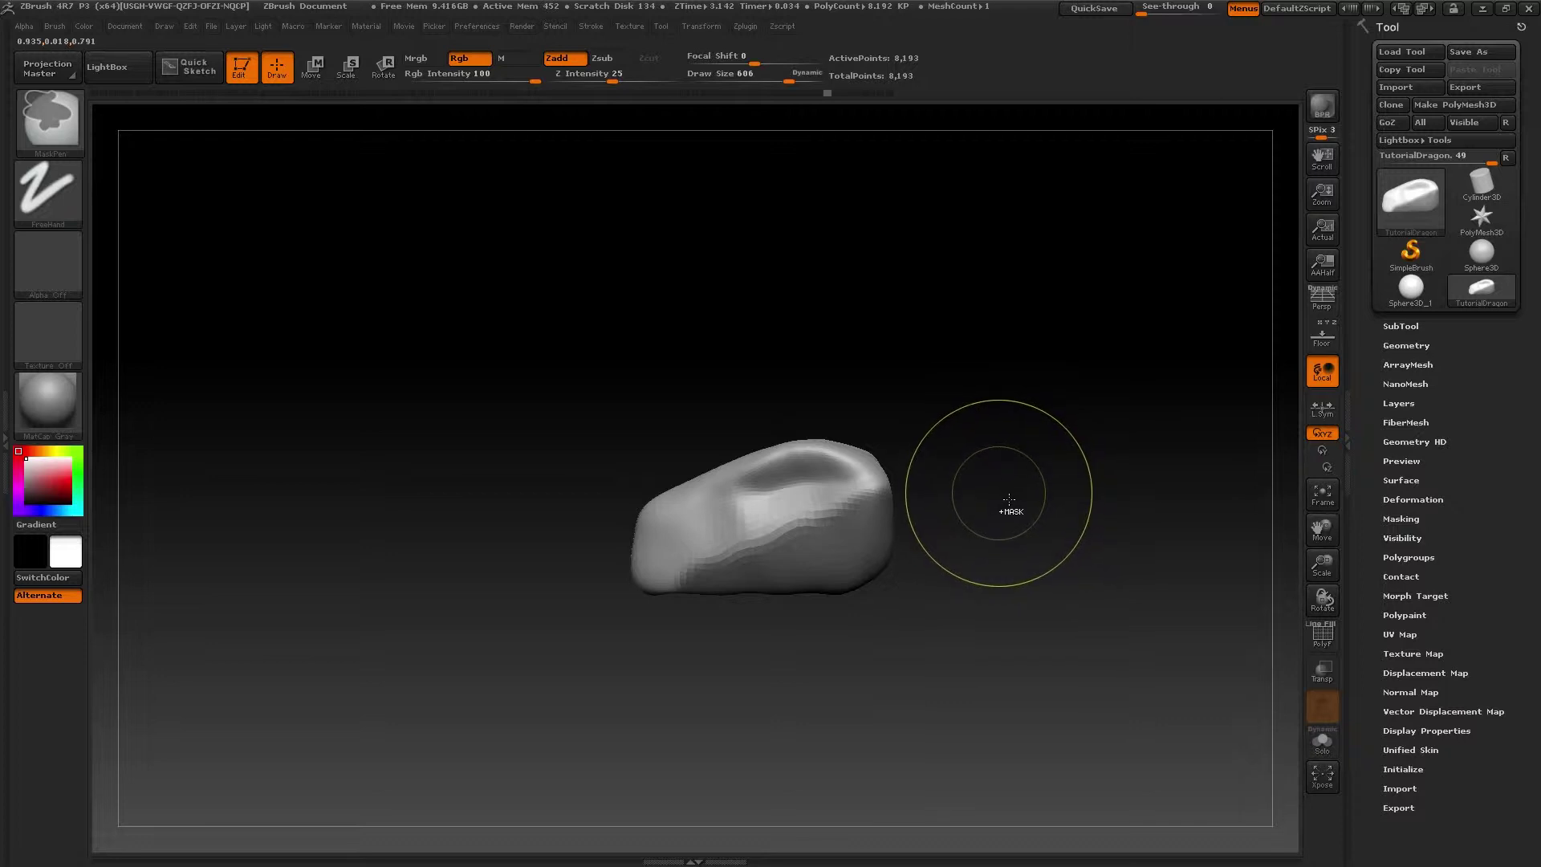
pyautogui.hotkey('ctrl', 'z')
pyautogui.moveTo(1009, 522)
pyautogui.mouseDown()
pyautogui.moveTo(888, 441)
pyautogui.moveTo(970, 509)
pyautogui.mouseUp()
# Step: Try the MaskLasso and MaskCircle brushes, masking the lower edge of the head
pyautogui.press('ctrl')
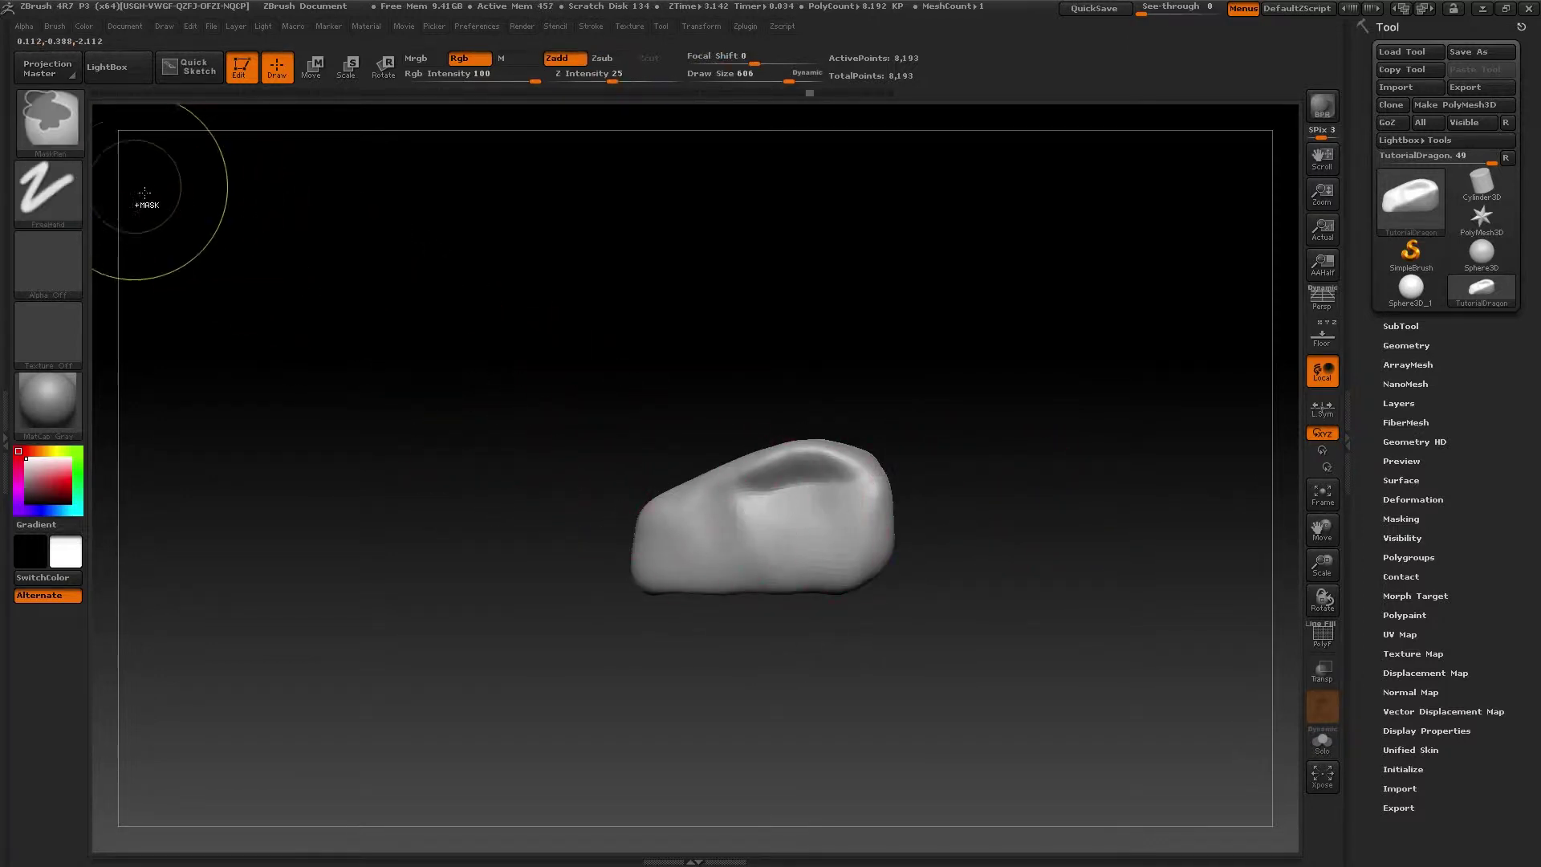
pyautogui.click(49, 120)
pyautogui.click(369, 208)
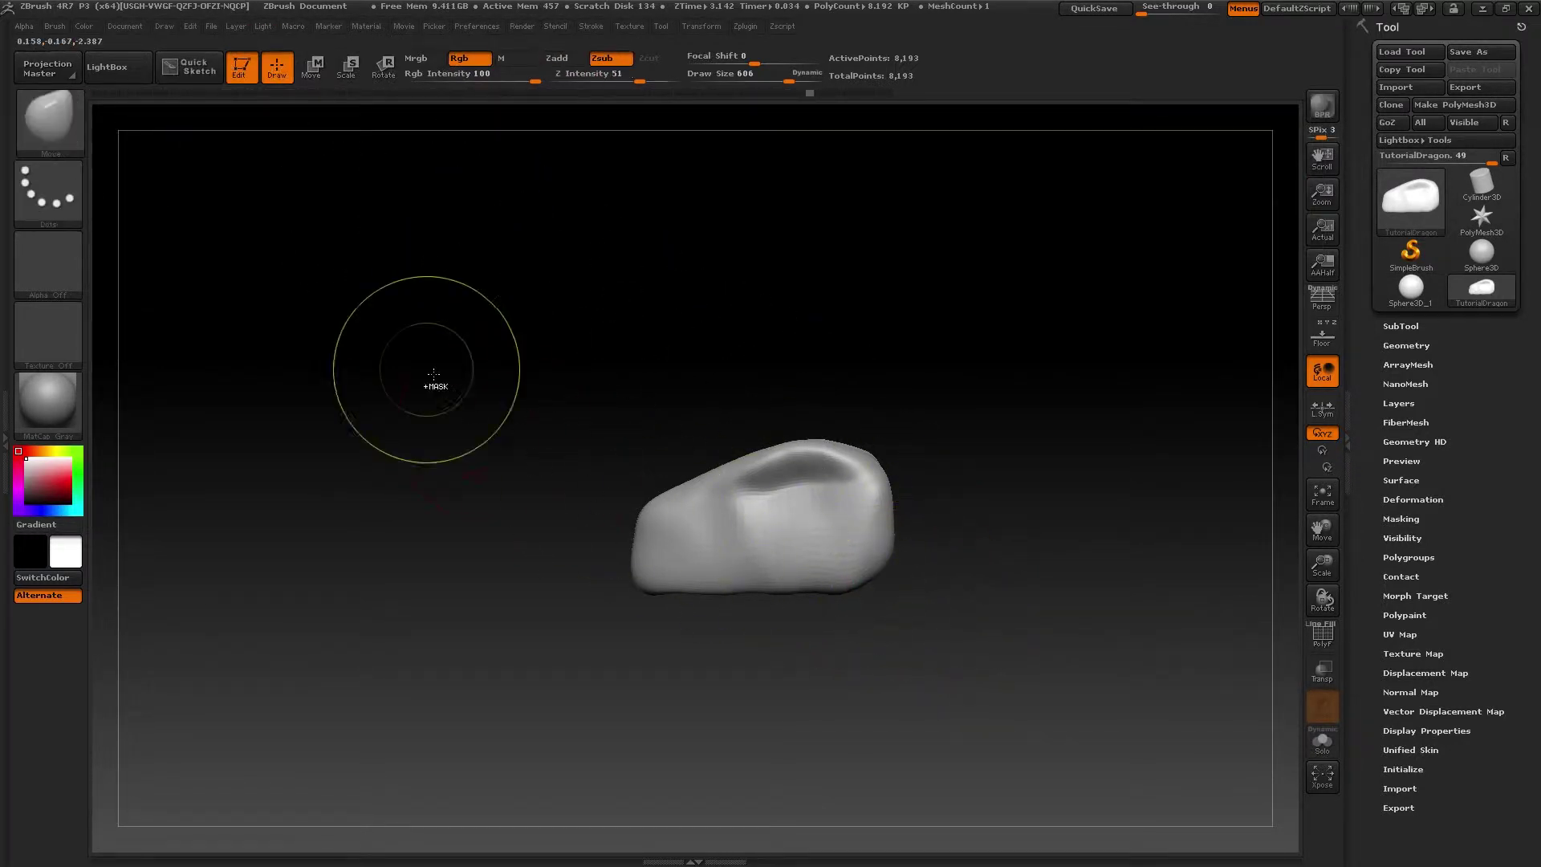
pyautogui.press('alt')
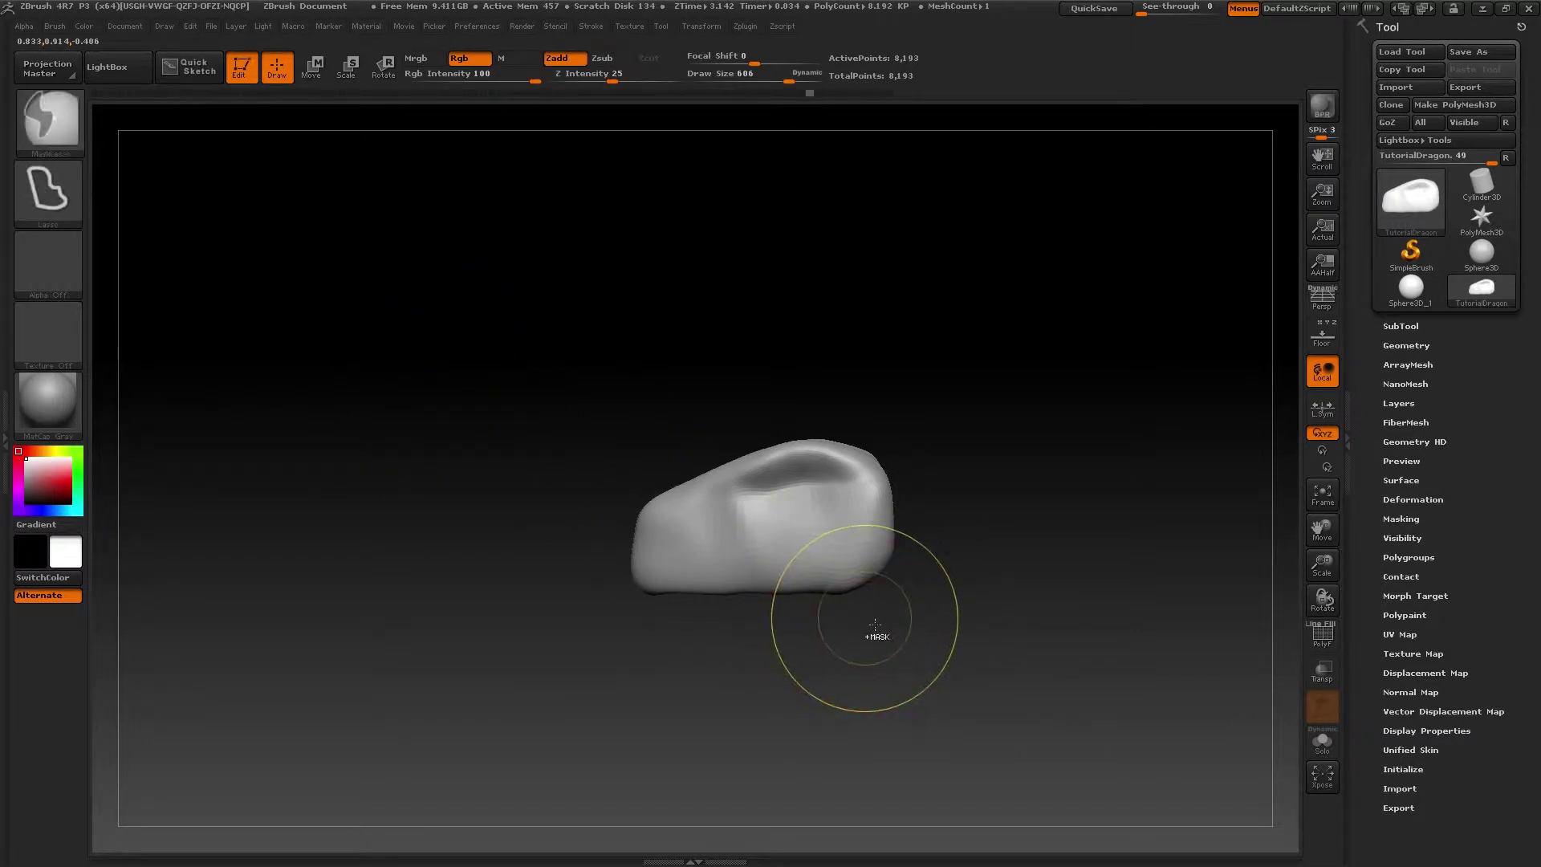
pyautogui.click(32, 116)
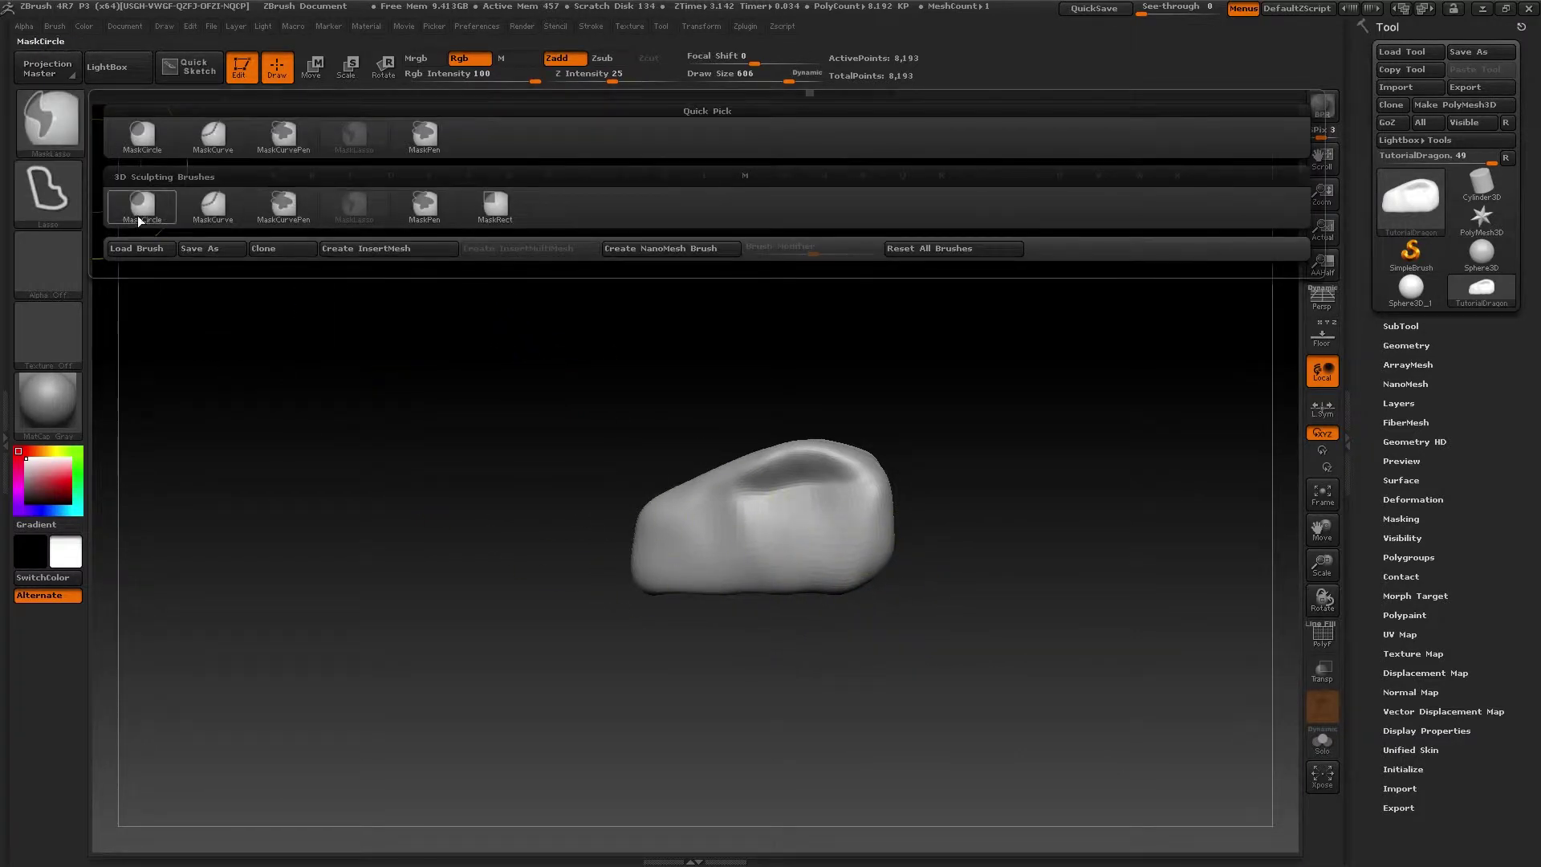
pyautogui.click(137, 215)
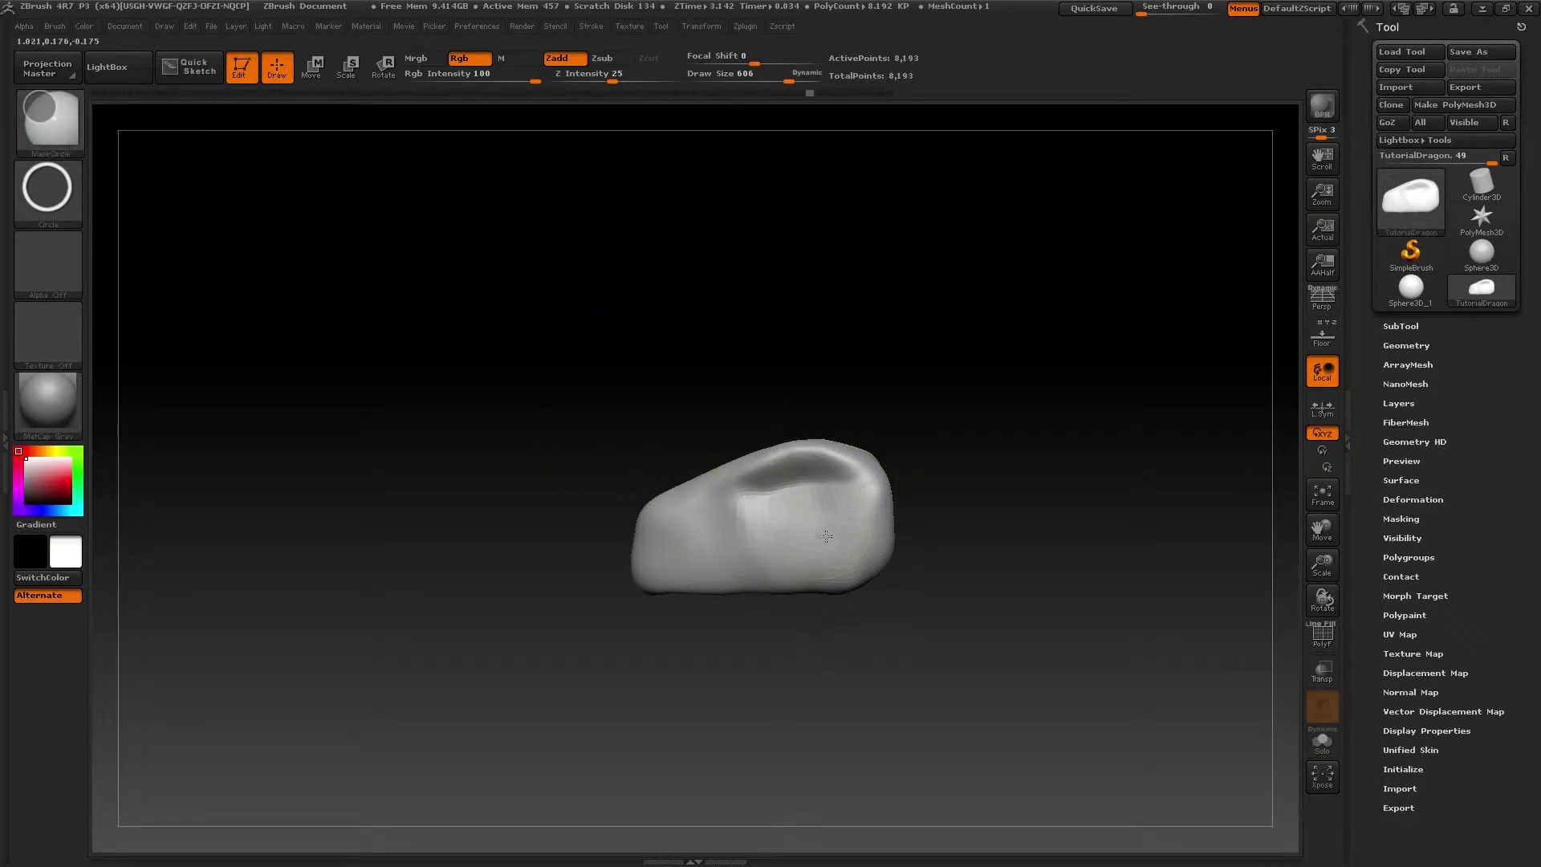
pyautogui.keyDown('ctrl'); pyautogui.moveTo(826, 537); pyautogui.dragTo(988, 691); pyautogui.keyUp('ctrl')
pyautogui.moveTo(920, 649)
pyautogui.keyDown('ctrl'); pyautogui.mouseDown()
pyautogui.moveTo(705, 597)
pyautogui.moveTo(614, 598)
pyautogui.mouseUp(); pyautogui.keyUp('ctrl')
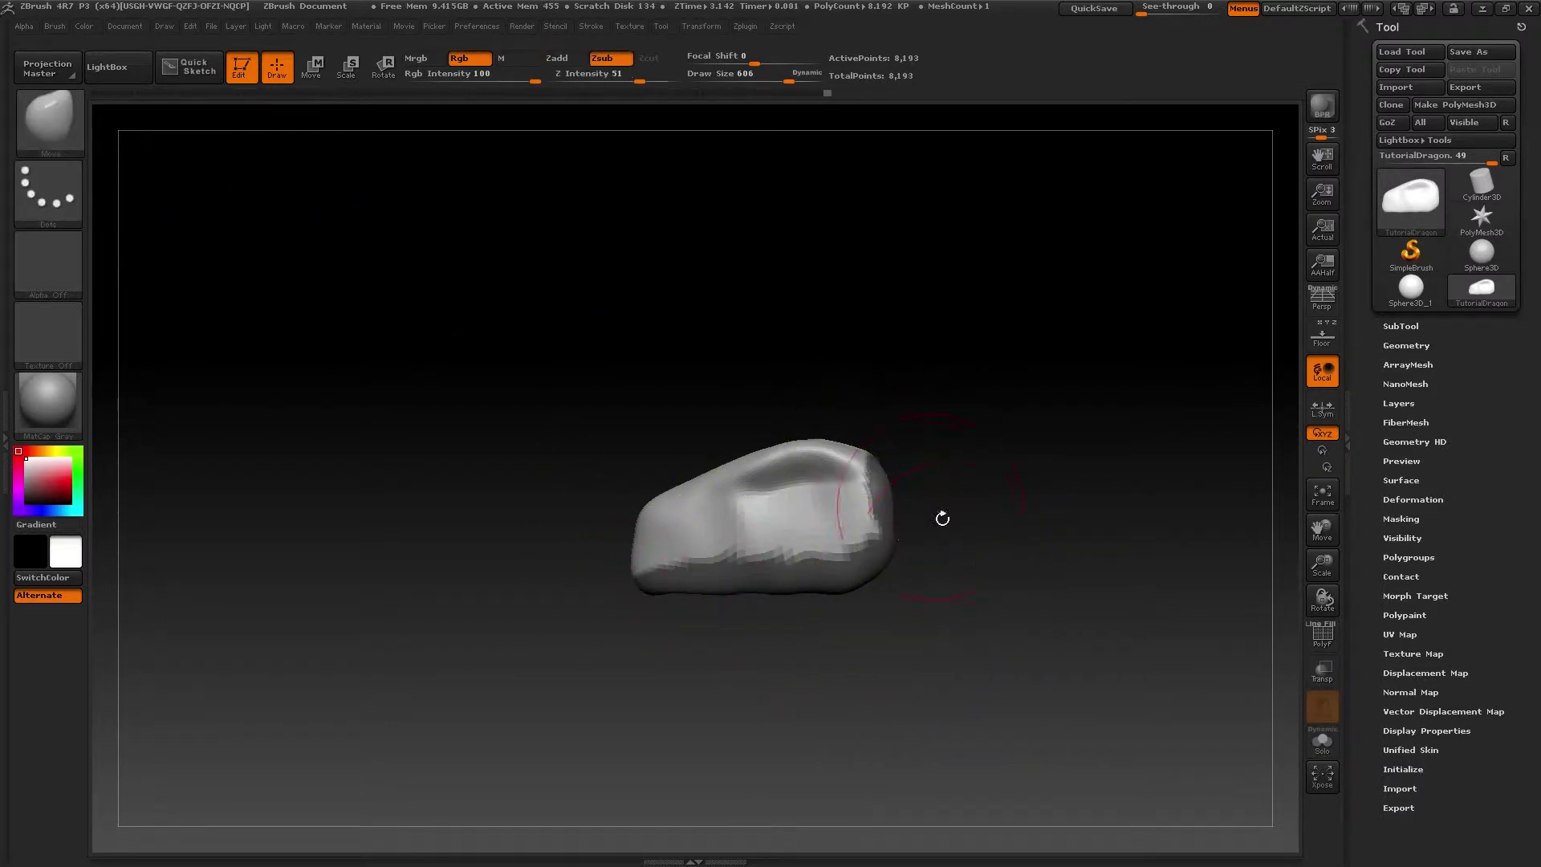
# Step: Extend the mask across the side of the head and snout with the MaskPen and MaskLasso brushes
pyautogui.keyDown('ctrl'); pyautogui.click(48, 120); pyautogui.keyUp('ctrl')
pyautogui.keyDown('ctrl'); pyautogui.click(480, 221); pyautogui.keyUp('ctrl')
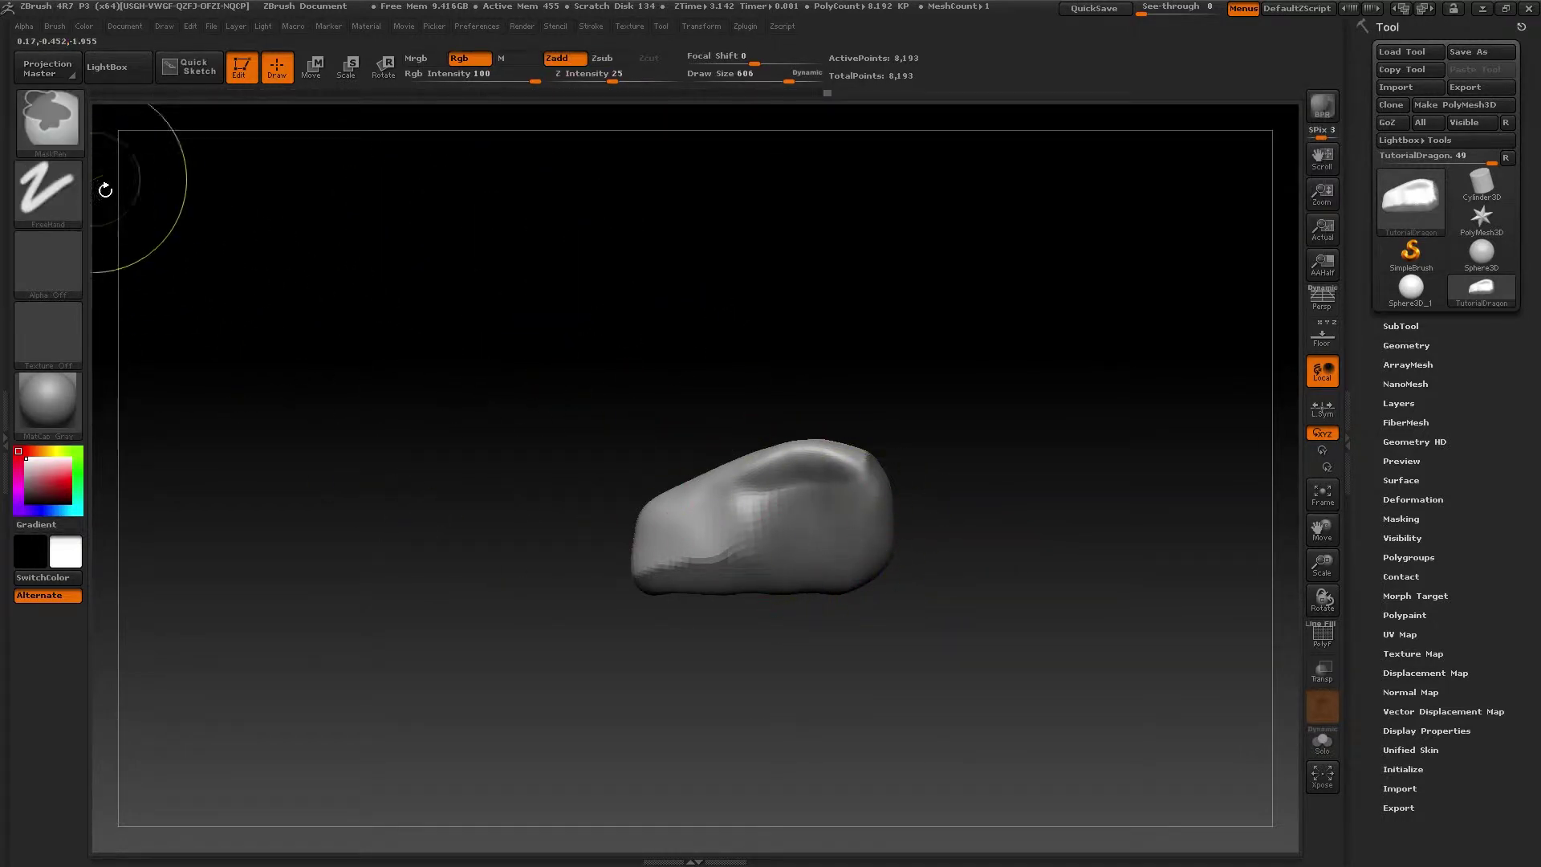
pyautogui.keyDown('ctrl'); pyautogui.click(48, 121); pyautogui.keyUp('ctrl')
pyautogui.keyDown('ctrl'); pyautogui.click(350, 211); pyautogui.keyUp('ctrl')
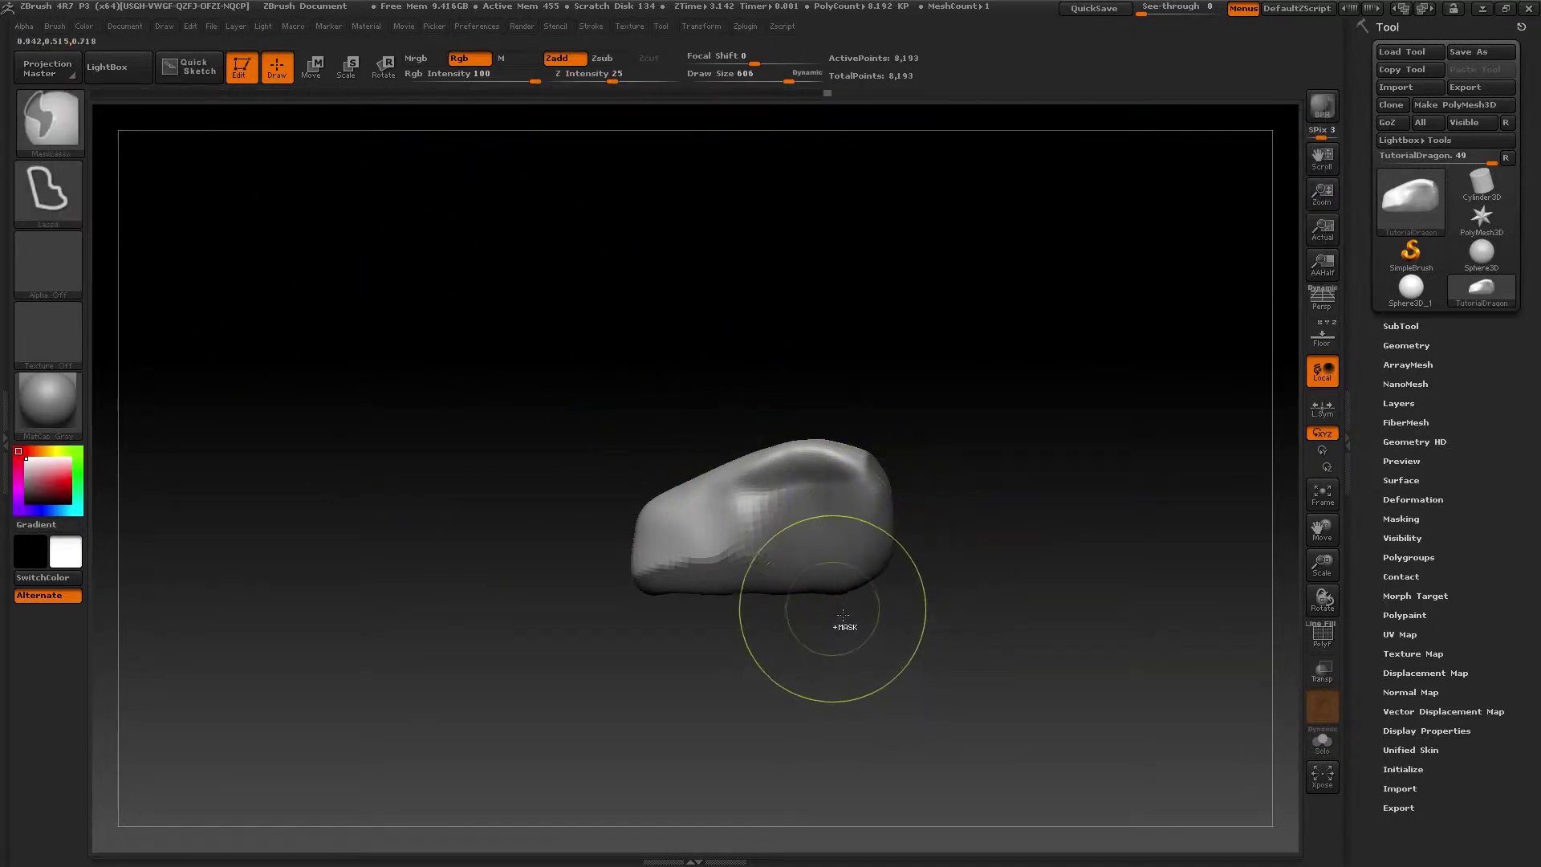
pyautogui.moveTo(580, 527)
pyautogui.keyDown('ctrl'); pyautogui.mouseDown()
pyautogui.moveTo(635, 634)
pyautogui.moveTo(890, 661)
pyautogui.moveTo(1043, 562)
pyautogui.moveTo(803, 481)
pyautogui.moveTo(806, 547)
pyautogui.moveTo(752, 568)
pyautogui.mouseUp(); pyautogui.keyUp('ctrl')
pyautogui.moveTo(879, 683)
pyautogui.keyDown('ctrl'); pyautogui.mouseDown()
pyautogui.moveTo(735, 685)
pyautogui.moveTo(687, 420)
pyautogui.moveTo(760, 344)
pyautogui.moveTo(952, 481)
pyautogui.moveTo(931, 690)
pyautogui.mouseUp(); pyautogui.keyUp('ctrl')
pyautogui.moveTo(805, 588)
pyautogui.mouseDown(button='right')
pyautogui.moveTo(922, 588)
pyautogui.moveTo(828, 598)
pyautogui.mouseUp(button='right')
pyautogui.moveTo(829, 597)
pyautogui.mouseDown()
pyautogui.moveTo(773, 557)
pyautogui.moveTo(826, 523)
pyautogui.mouseUp()
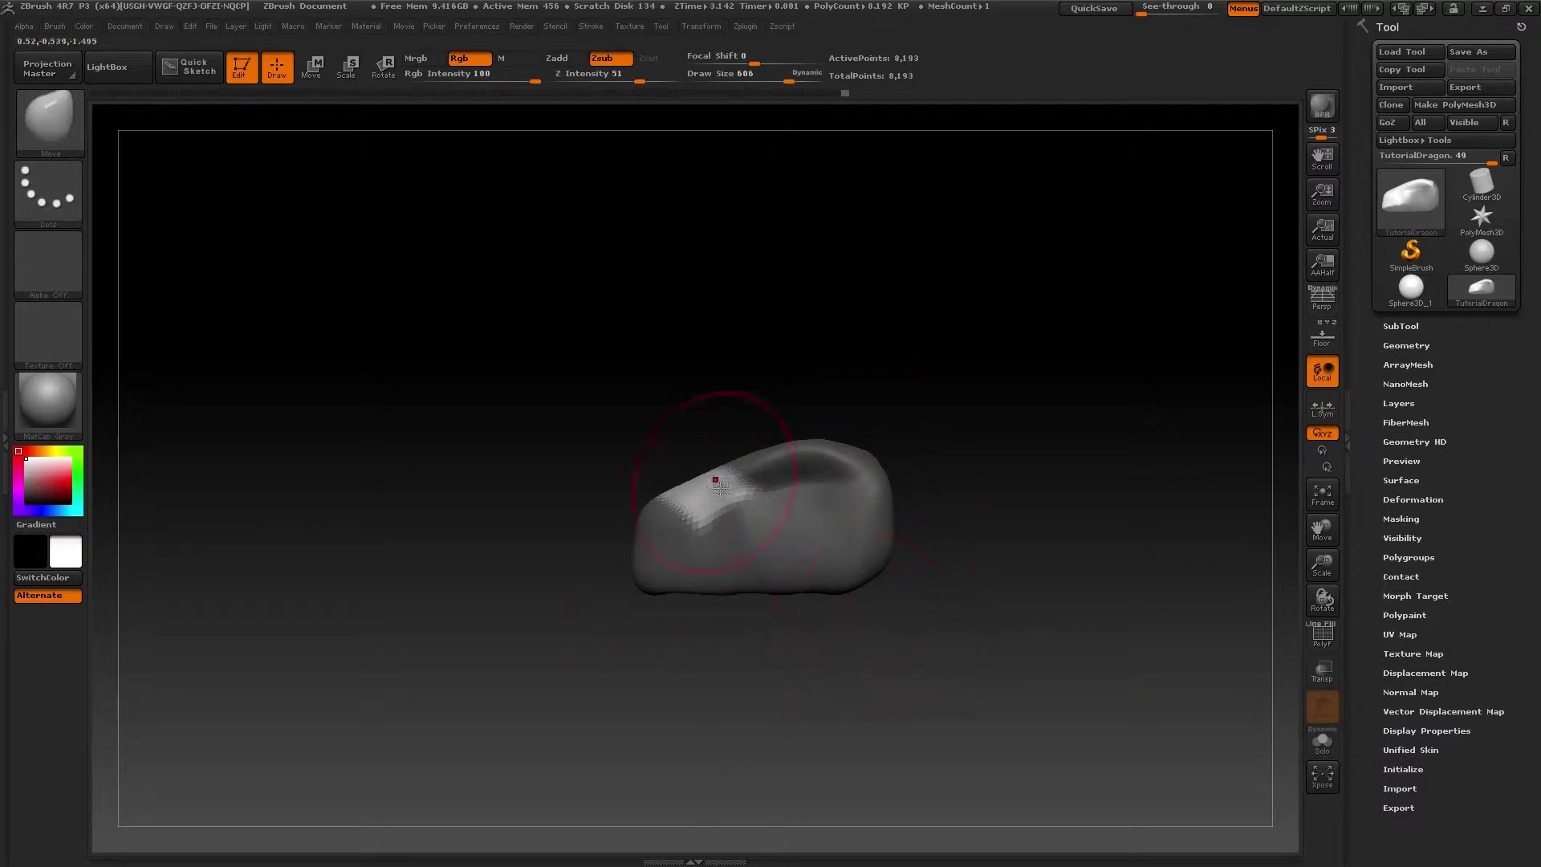
# Step: Clear the existing mask and use the MaskRect brush to mask the lower front corner of the snout
pyautogui.keyDown('ctrl'); pyautogui.click(62, 119); pyautogui.keyUp('ctrl')
pyautogui.click(495, 205)
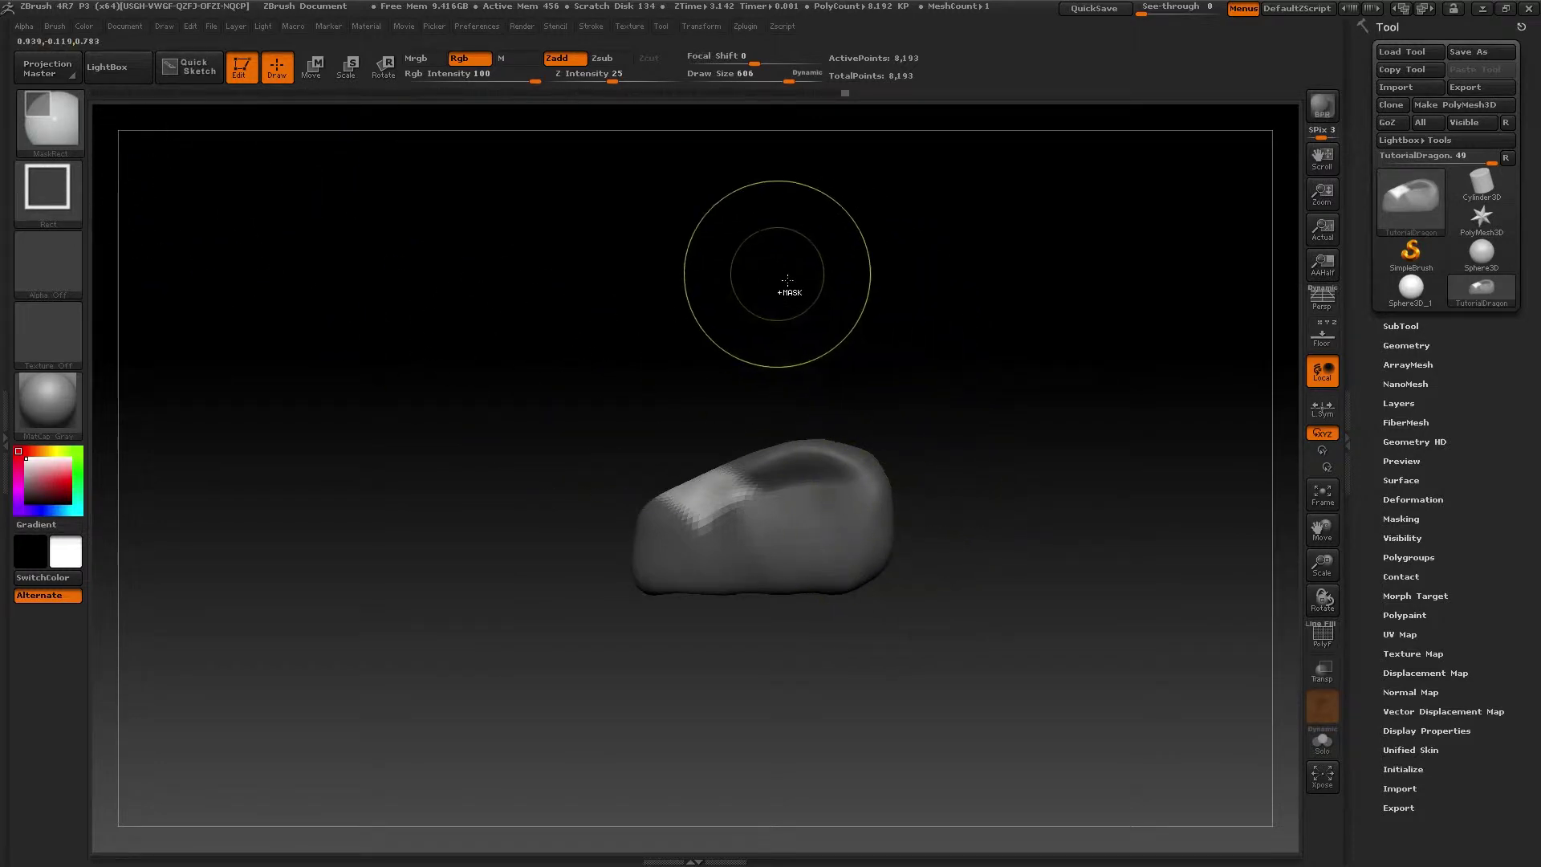
pyautogui.keyDown('ctrl'); pyautogui.moveTo(737, 258); pyautogui.dragTo(1073, 424); pyautogui.keyUp('ctrl')
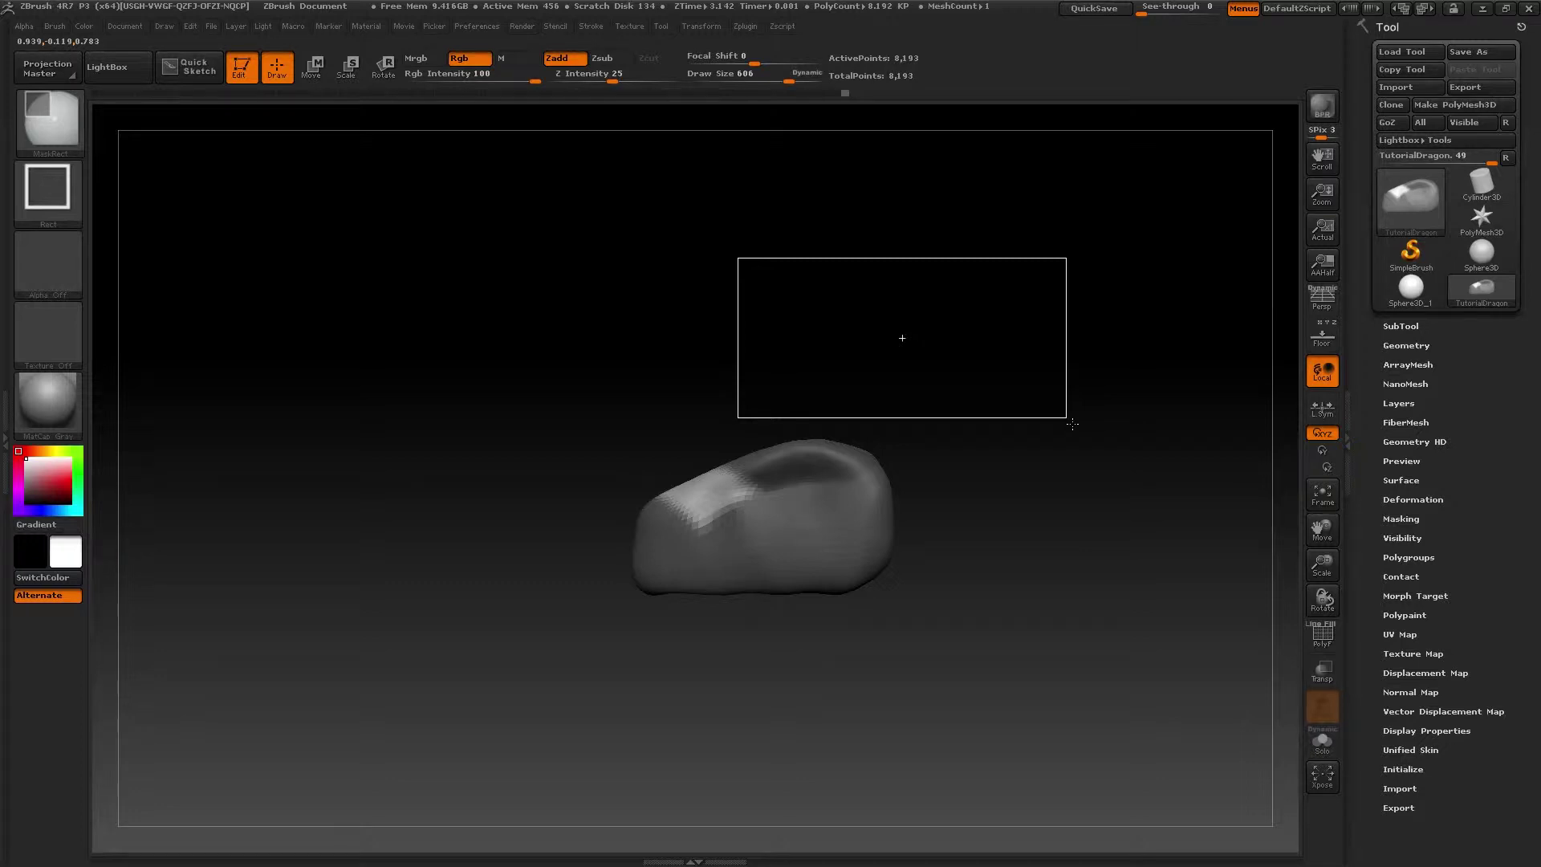
pyautogui.keyDown('ctrl'); pyautogui.moveTo(1073, 424); pyautogui.dragTo(1070, 434); pyautogui.keyUp('ctrl')
pyautogui.moveTo(936, 519)
pyautogui.mouseDown()
pyautogui.moveTo(867, 533)
pyautogui.moveTo(858, 481)
pyautogui.moveTo(733, 623)
pyautogui.mouseUp()
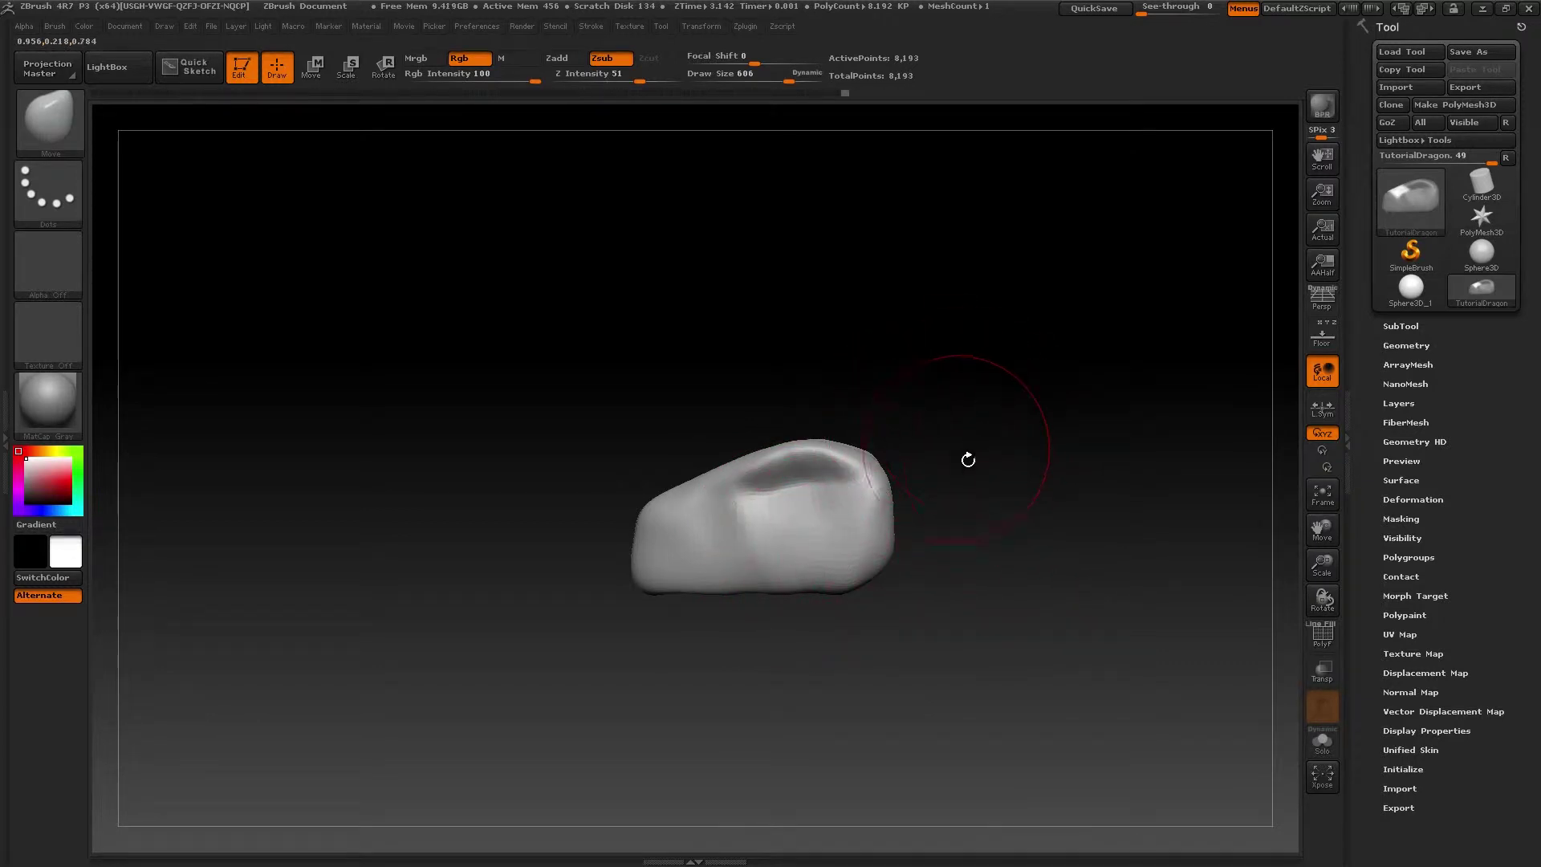
pyautogui.moveTo(1126, 399)
pyautogui.keyDown('ctrl'); pyautogui.mouseDown()
pyautogui.moveTo(908, 643)
pyautogui.moveTo(890, 705)
pyautogui.moveTo(853, 648)
pyautogui.moveTo(904, 649)
pyautogui.moveTo(819, 626)
pyautogui.moveTo(764, 781)
pyautogui.moveTo(788, 802)
pyautogui.moveTo(467, 819)
pyautogui.moveTo(829, 691)
pyautogui.moveTo(592, 736)
pyautogui.moveTo(662, 795)
pyautogui.moveTo(492, 798)
pyautogui.moveTo(466, 766)
pyautogui.mouseUp(); pyautogui.keyUp('ctrl')
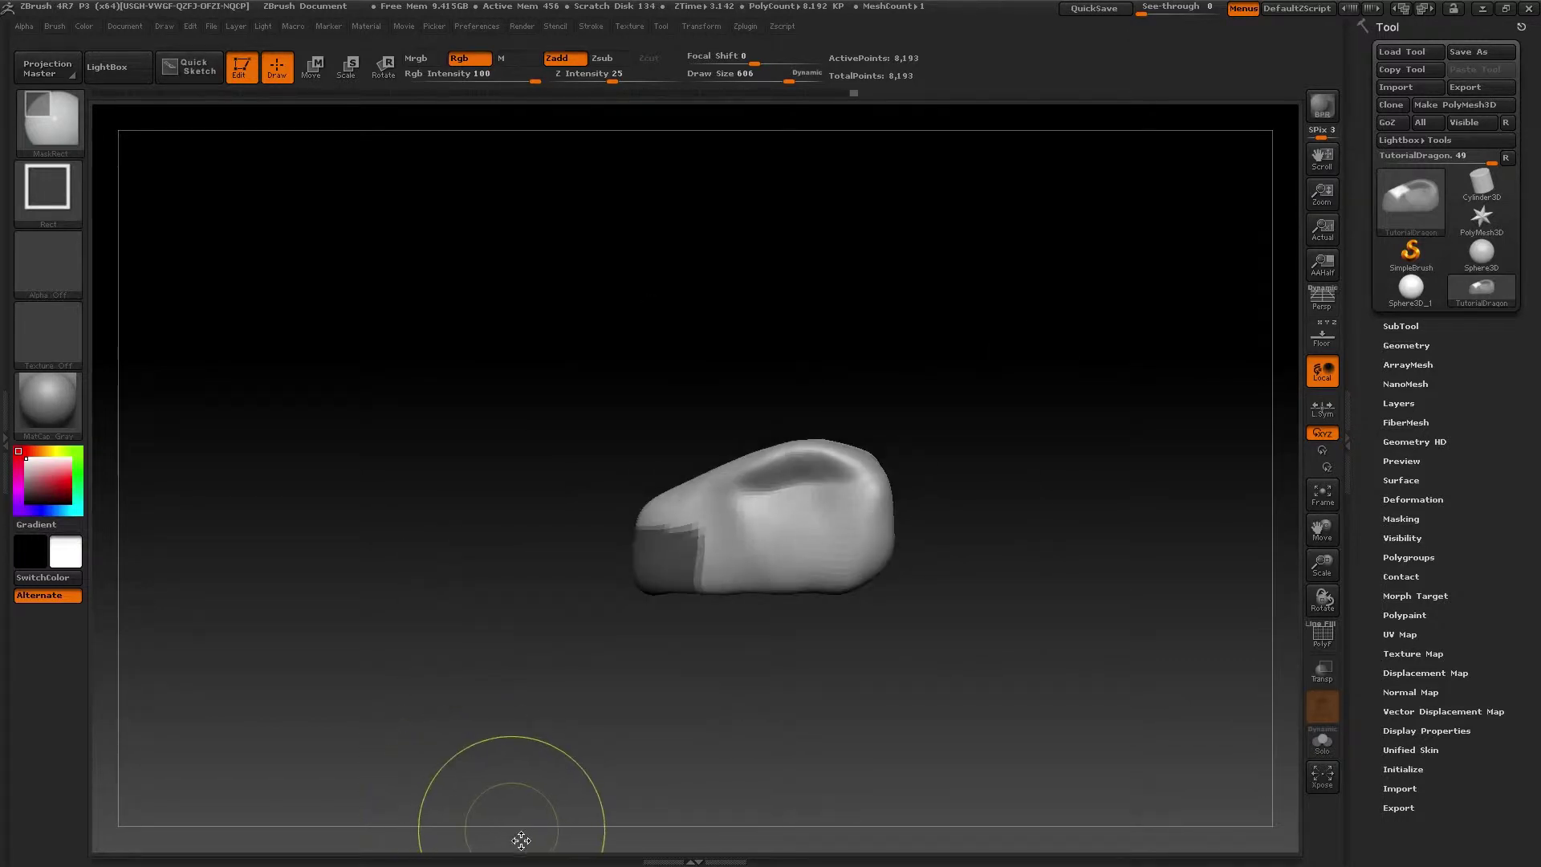
# Step: Clear the snout mask and use the MaskLasso brush to mask a small patch just below the eye socket
pyautogui.moveTo(692, 595); pyautogui.dragTo(1046, 458)
pyautogui.keyDown('alt'); pyautogui.moveTo(834, 483); pyautogui.dragTo(876, 526, button='right'); pyautogui.keyUp('alt')
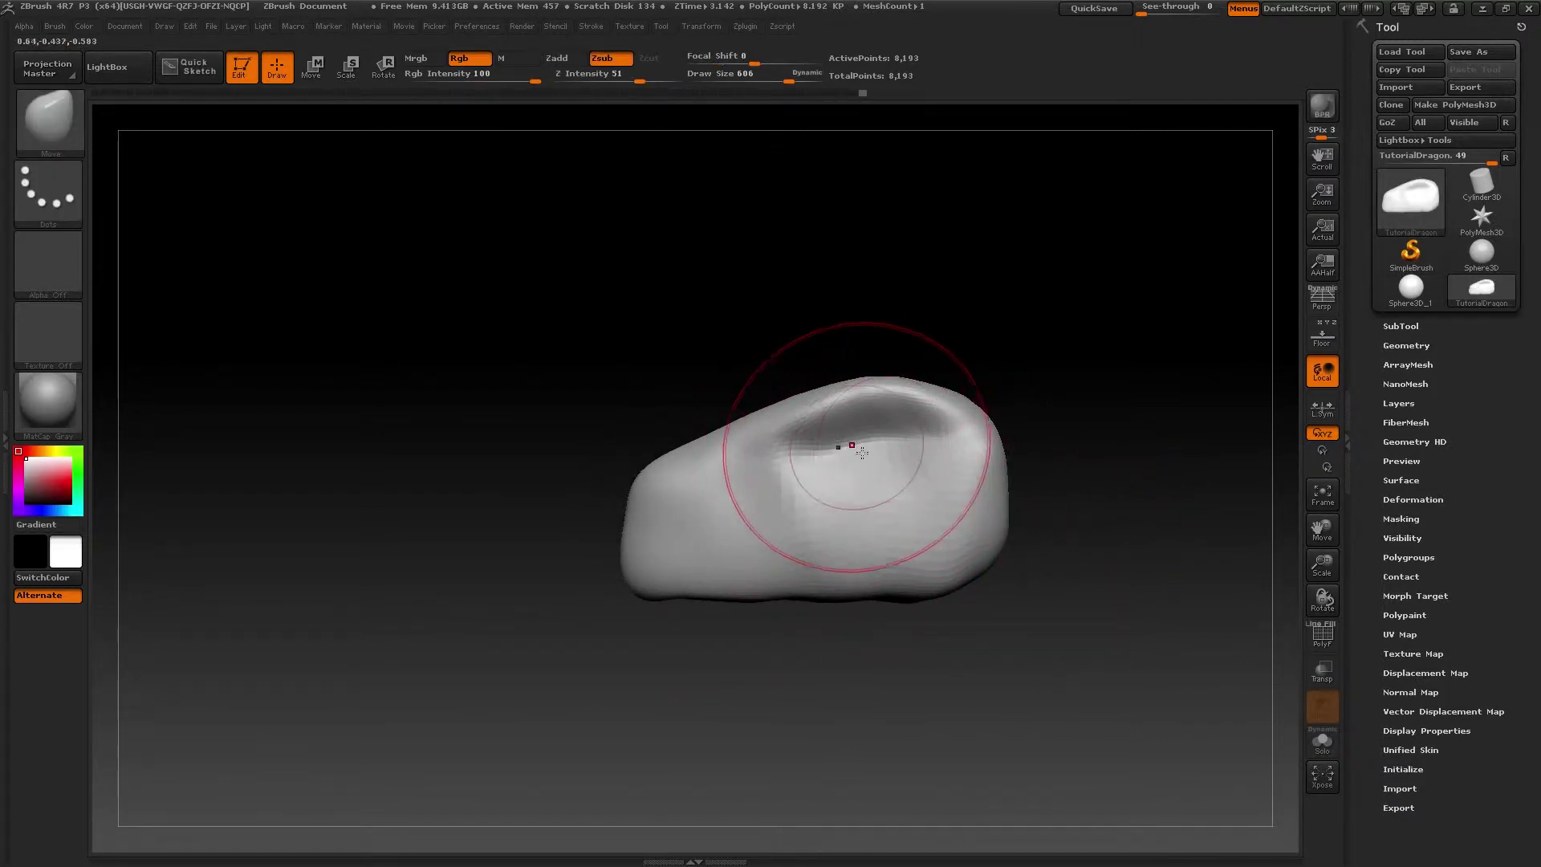
pyautogui.press('ctrl')
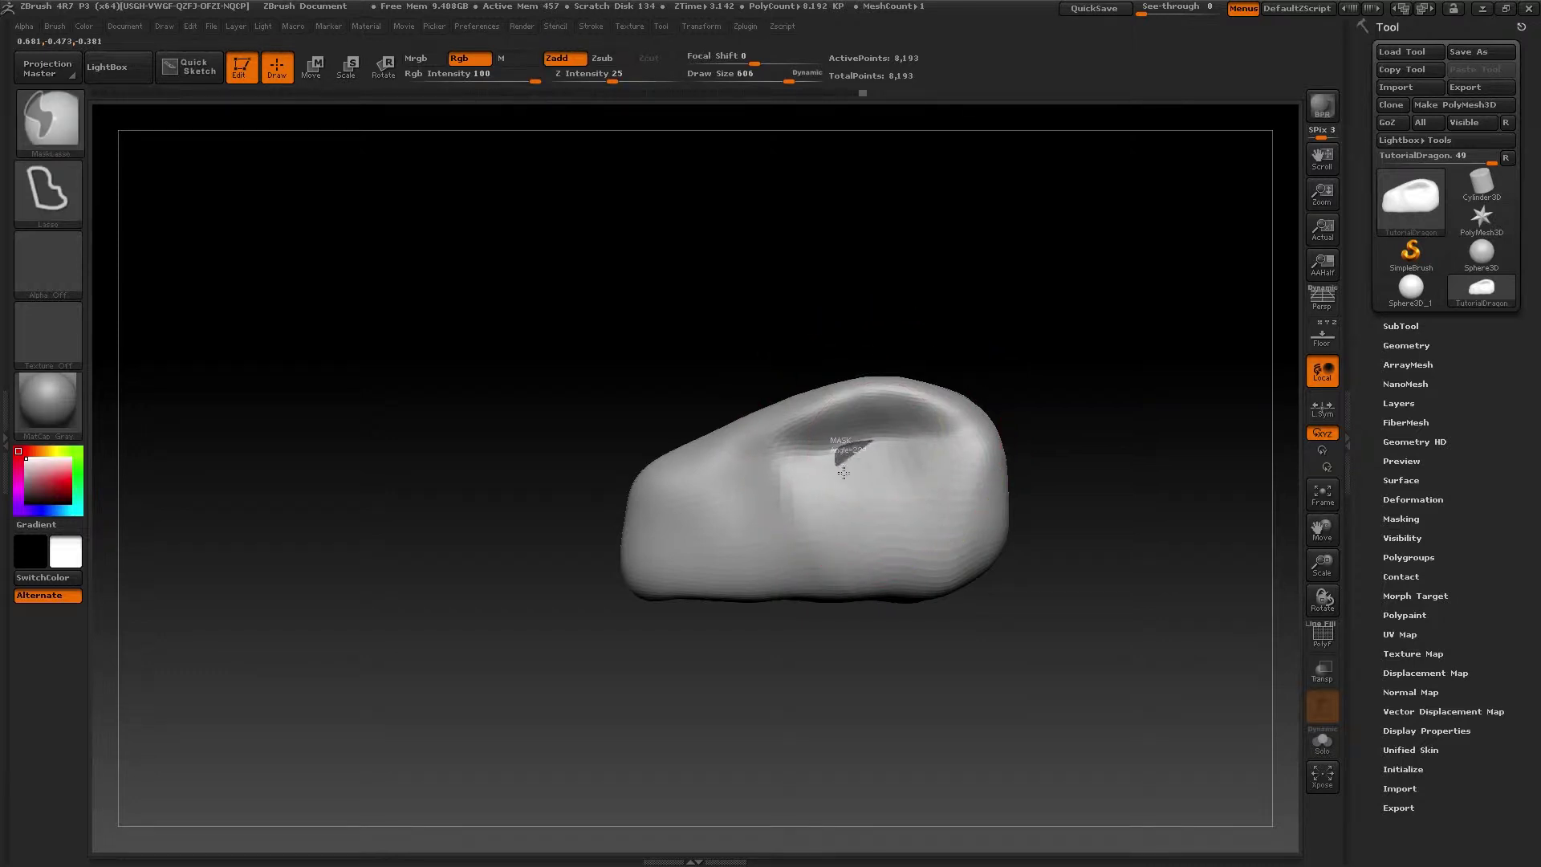
pyautogui.keyDown('ctrl'); pyautogui.moveTo(875, 445); pyautogui.dragTo(880, 441); pyautogui.keyUp('ctrl')
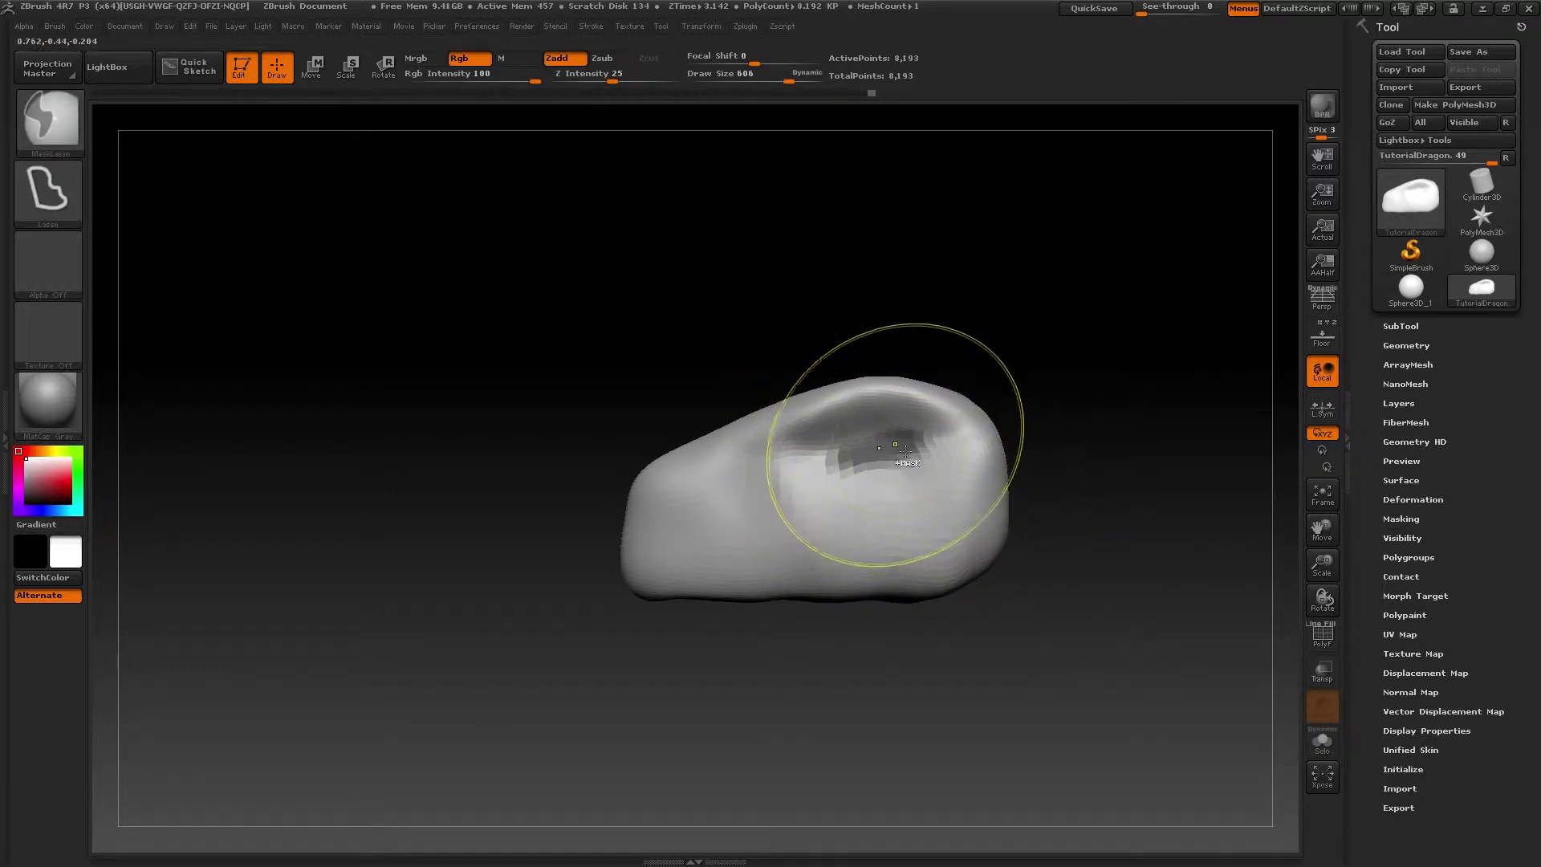
# Step: Try reshaping the surface around the masked eye patch, and undo those strokes
pyautogui.keyDown('alt'); pyautogui.moveTo(1010, 229); pyautogui.dragTo(1019, 293); pyautogui.keyUp('alt')
pyautogui.moveTo(876, 394)
pyautogui.keyDown('alt'); pyautogui.mouseDown()
pyautogui.moveTo(849, 482)
pyautogui.moveTo(1018, 584)
pyautogui.mouseUp(); pyautogui.keyUp('alt')
pyautogui.hotkey('ctrl', 'z')
pyautogui.hotkey('ctrl', 'z')
pyautogui.hotkey('ctrl', 'z')
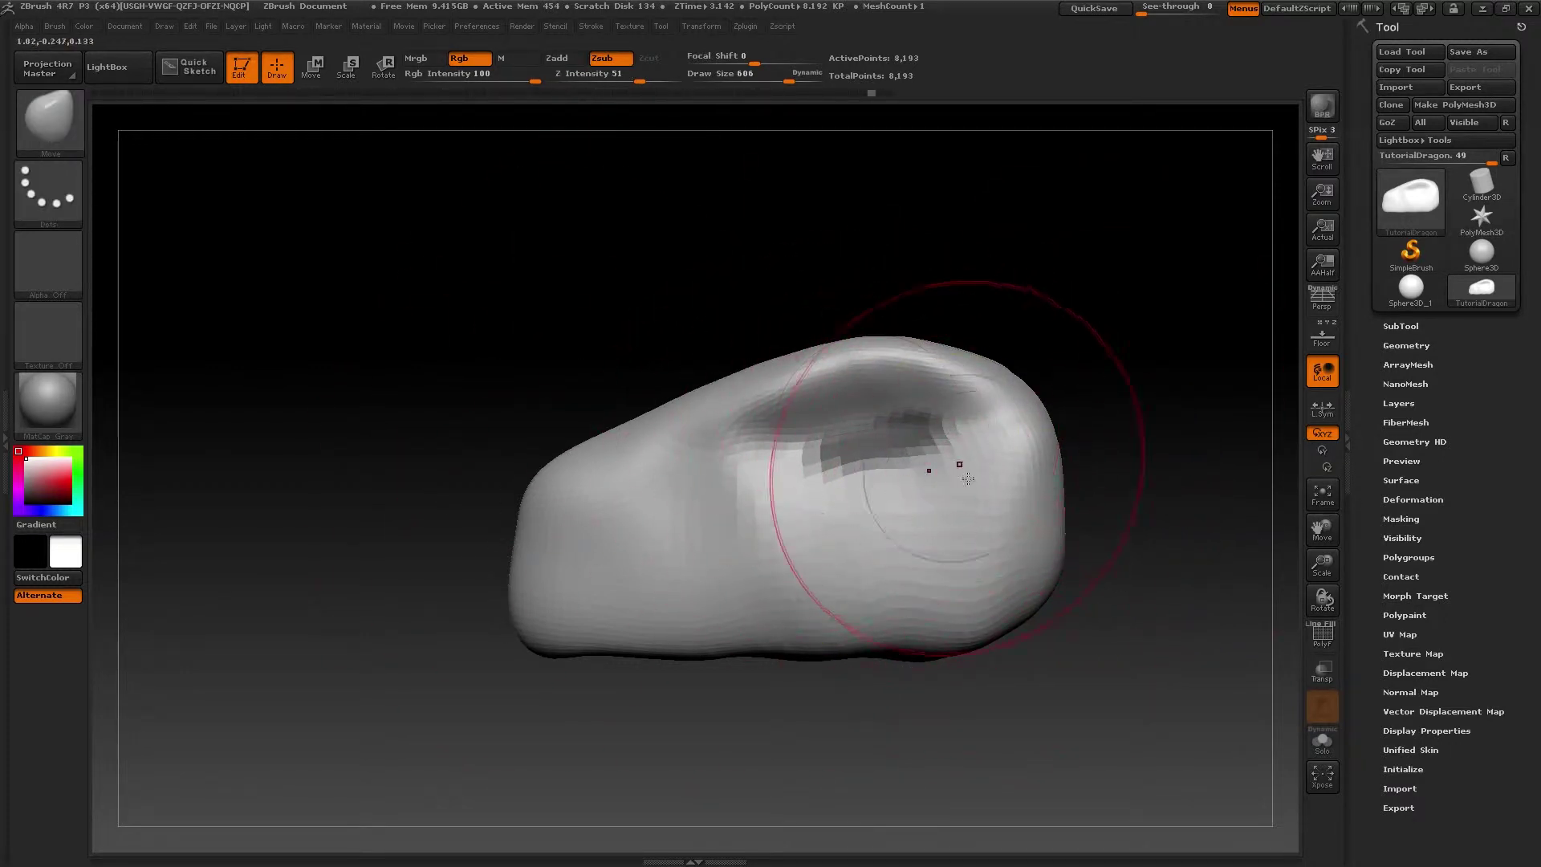
# Step: Invert the mask so only the patch below the eye socket stays editable, and check it from several angles
pyautogui.press('ctrl')
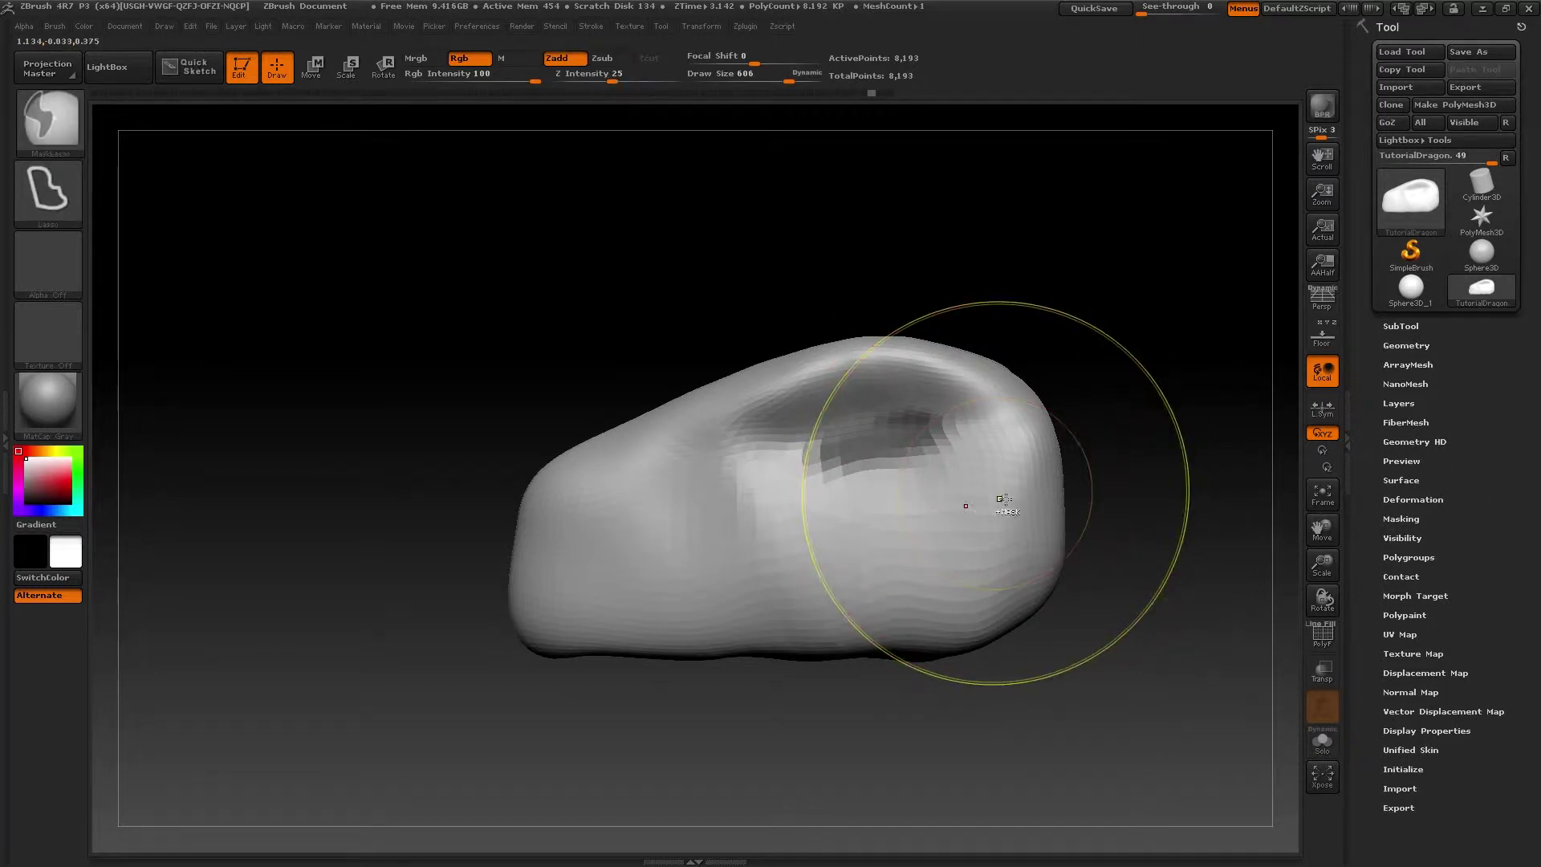
pyautogui.keyDown('ctrl'); pyautogui.click(1165, 514); pyautogui.keyUp('ctrl')
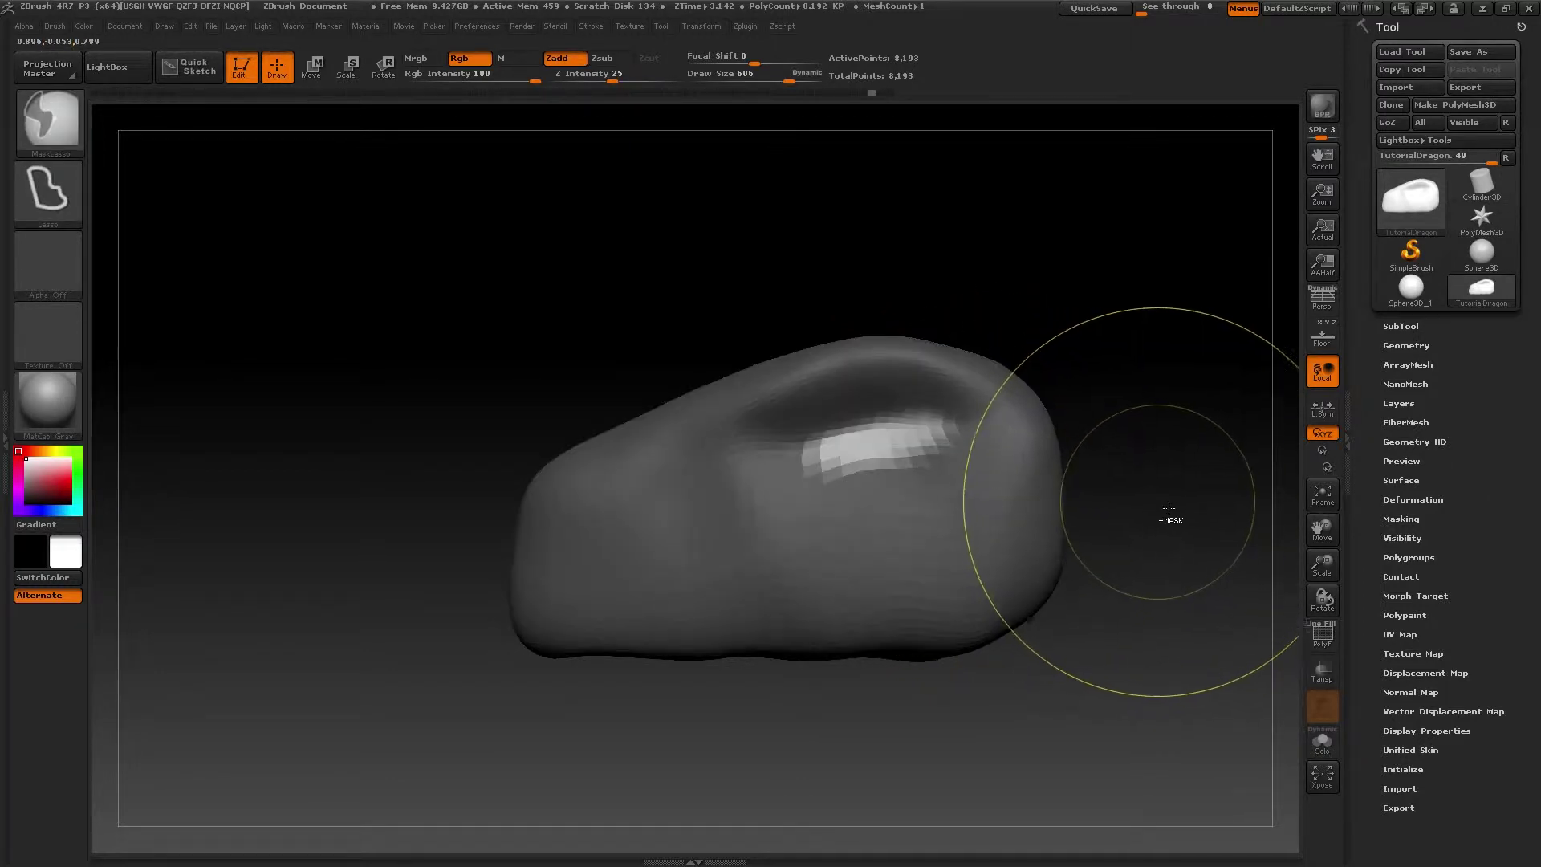
pyautogui.moveTo(1100, 417)
pyautogui.mouseDown()
pyautogui.moveTo(988, 437)
pyautogui.moveTo(1084, 458)
pyautogui.moveTo(913, 514)
pyautogui.mouseUp()
pyautogui.moveTo(913, 513); pyautogui.dragTo(843, 513, button='right')
pyautogui.moveTo(1101, 506); pyautogui.dragTo(755, 530, button='right')
pyautogui.keyDown('alt'); pyautogui.moveTo(1070, 592); pyautogui.dragTo(1204, 602, button='right'); pyautogui.keyUp('alt')
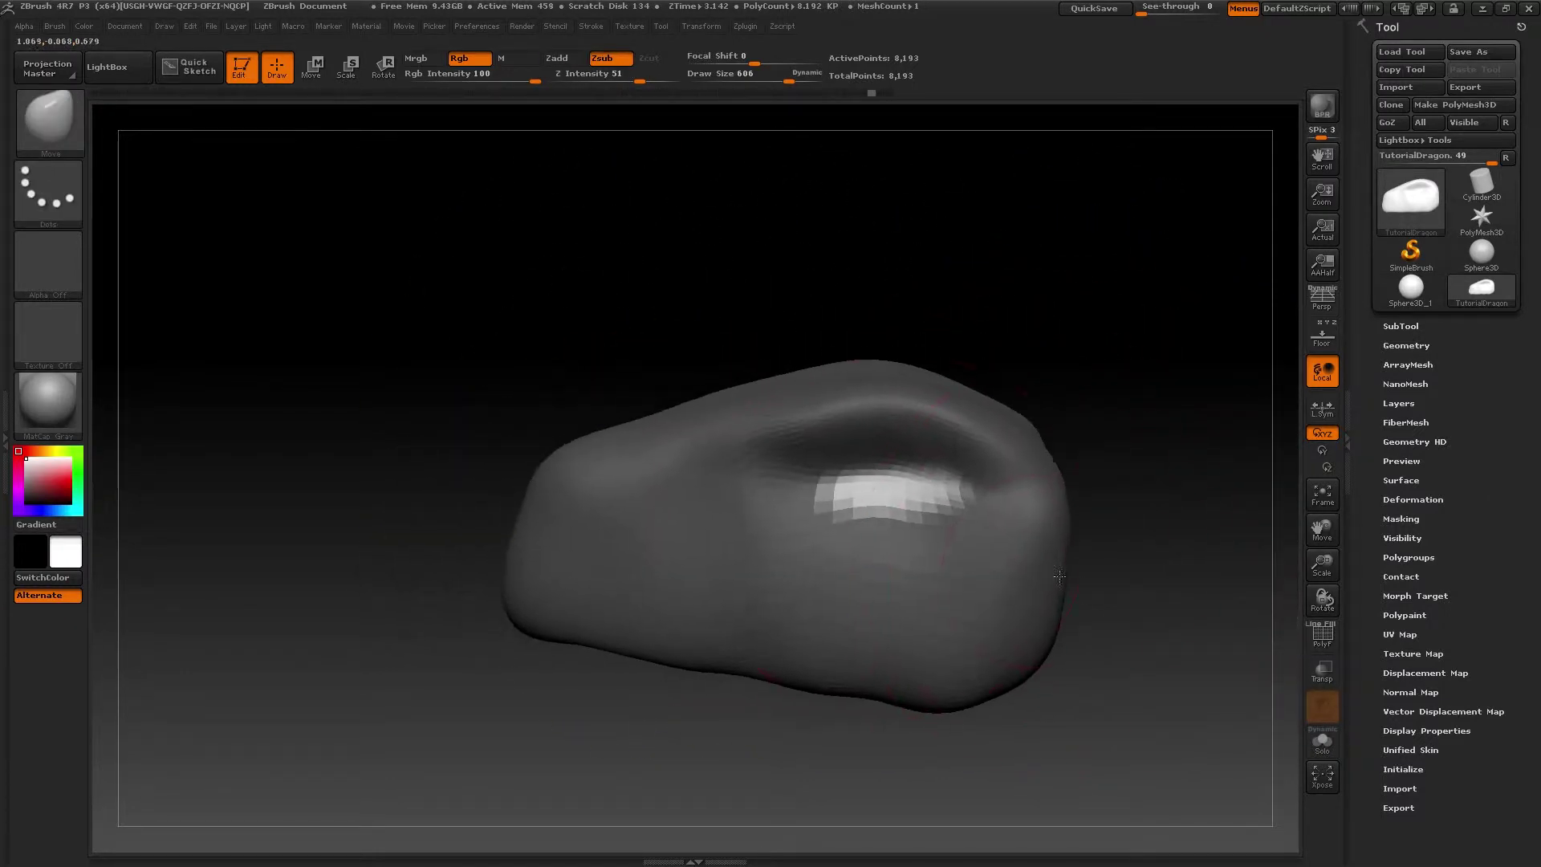
pyautogui.moveTo(887, 522); pyautogui.dragTo(917, 537, button='right')
pyautogui.moveTo(918, 536); pyautogui.dragTo(712, 393)
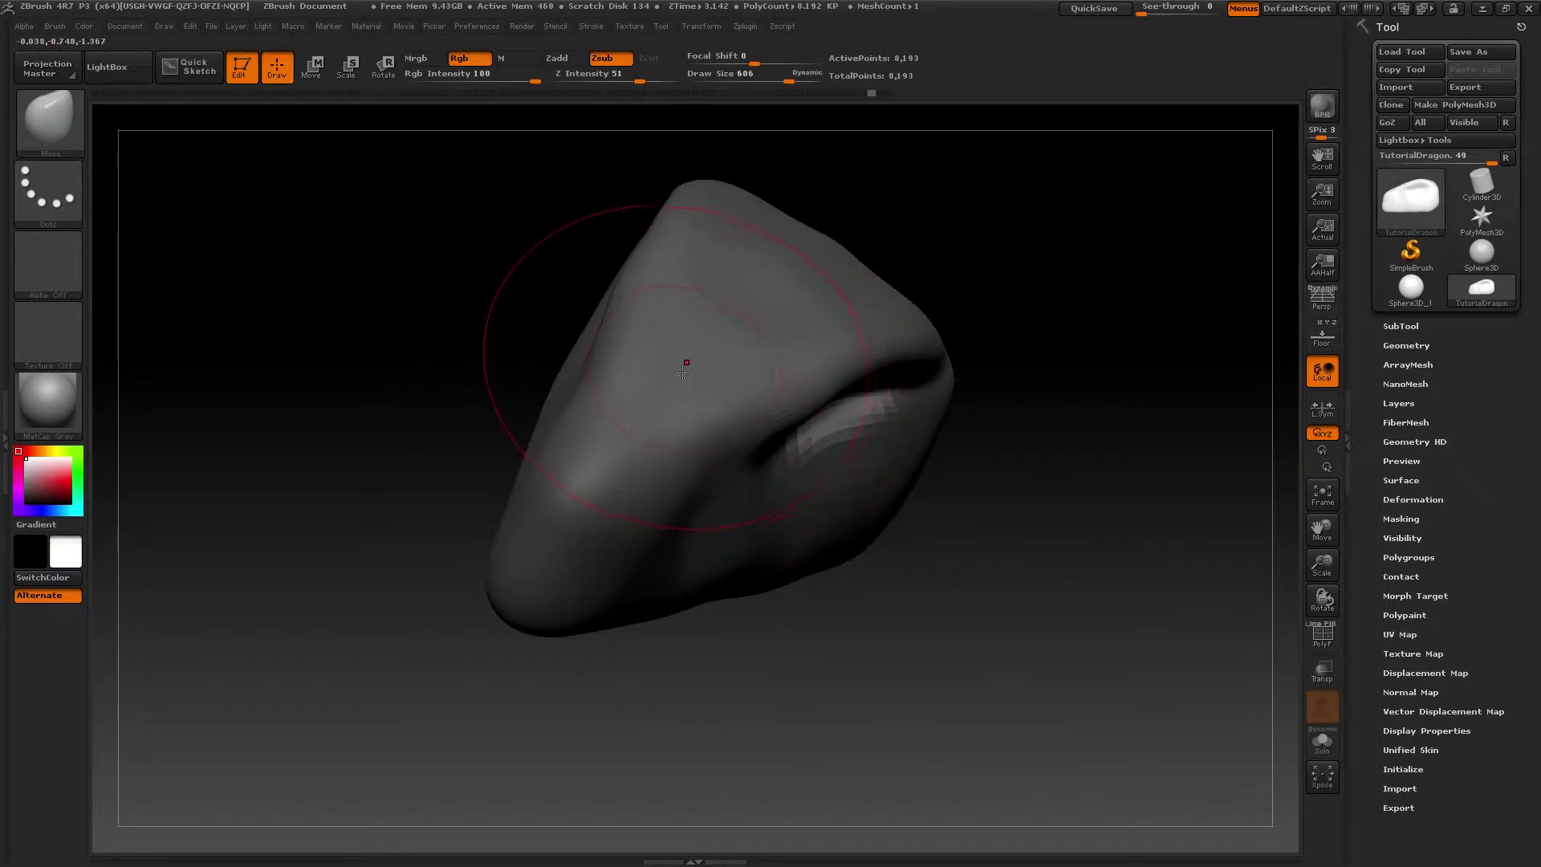
pyautogui.moveTo(774, 428); pyautogui.dragTo(888, 446, button='right')
# Step: Toggle the mask inversion back and forth repeatedly, ending with the eye patch unmasked
pyautogui.keyDown('ctrl'); pyautogui.click(1161, 450); pyautogui.keyUp('ctrl')
pyautogui.keyDown('ctrl'); pyautogui.click(1157, 450); pyautogui.keyUp('ctrl')
pyautogui.keyDown('ctrl'); pyautogui.click(1153, 441); pyautogui.keyUp('ctrl')
pyautogui.keyDown('ctrl'); pyautogui.click(1151, 438); pyautogui.keyUp('ctrl')
pyautogui.keyDown('ctrl'); pyautogui.click(1152, 440); pyautogui.keyUp('ctrl')
pyautogui.keyDown('ctrl'); pyautogui.click(1155, 452); pyautogui.keyUp('ctrl')
pyautogui.keyDown('ctrl'); pyautogui.click(1154, 452); pyautogui.keyUp('ctrl')
pyautogui.keyDown('ctrl'); pyautogui.click(1148, 441); pyautogui.keyUp('ctrl')
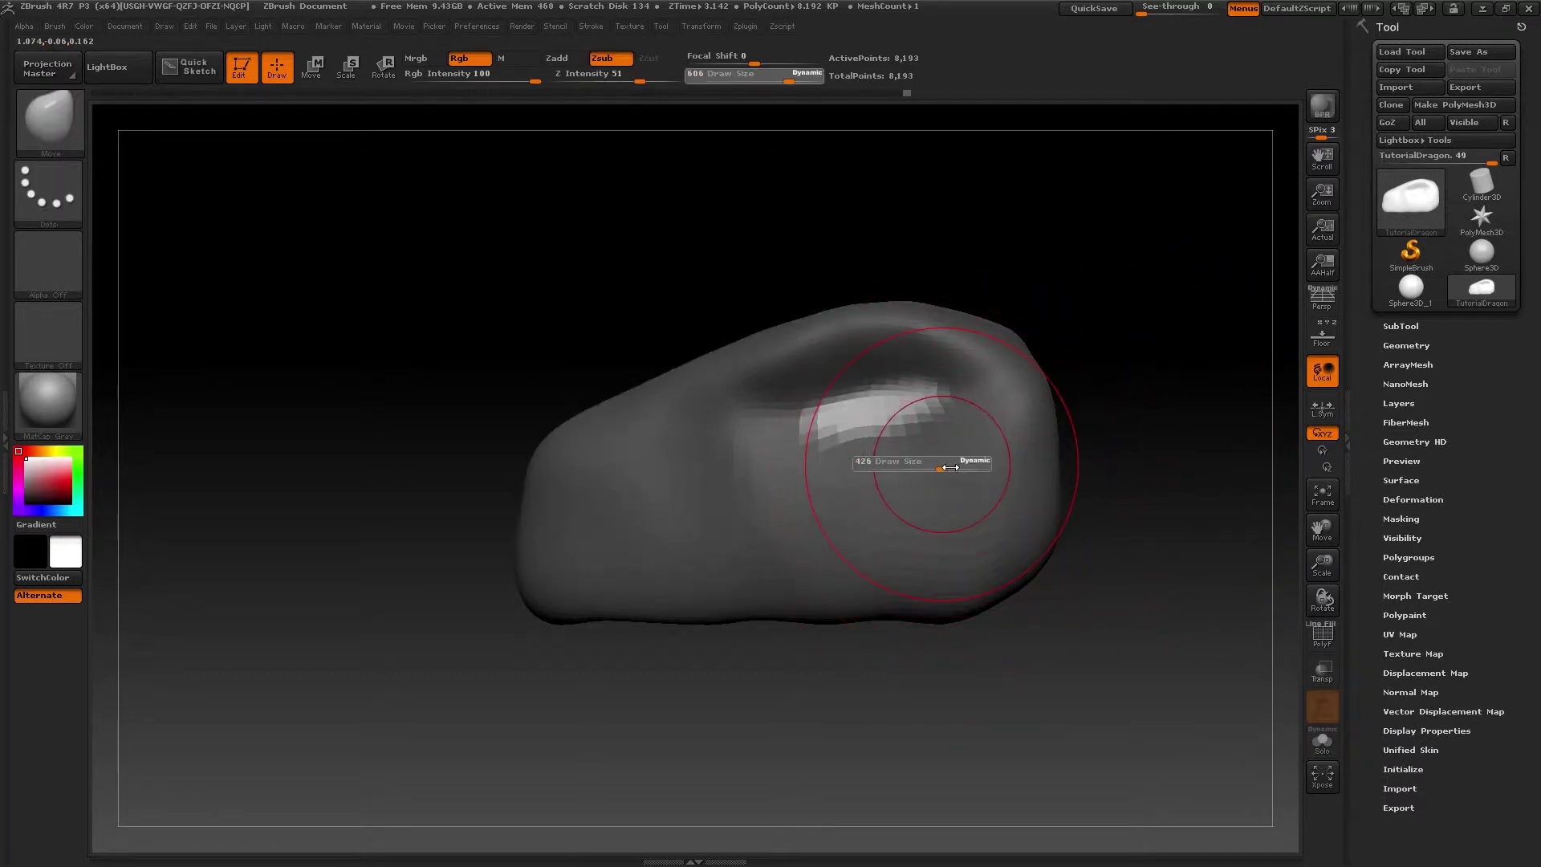
# Step: Set Draw Size to 385 and blur the mask edges around the patch below the eye socket
pyautogui.moveTo(951, 467); pyautogui.dragTo(957, 464)
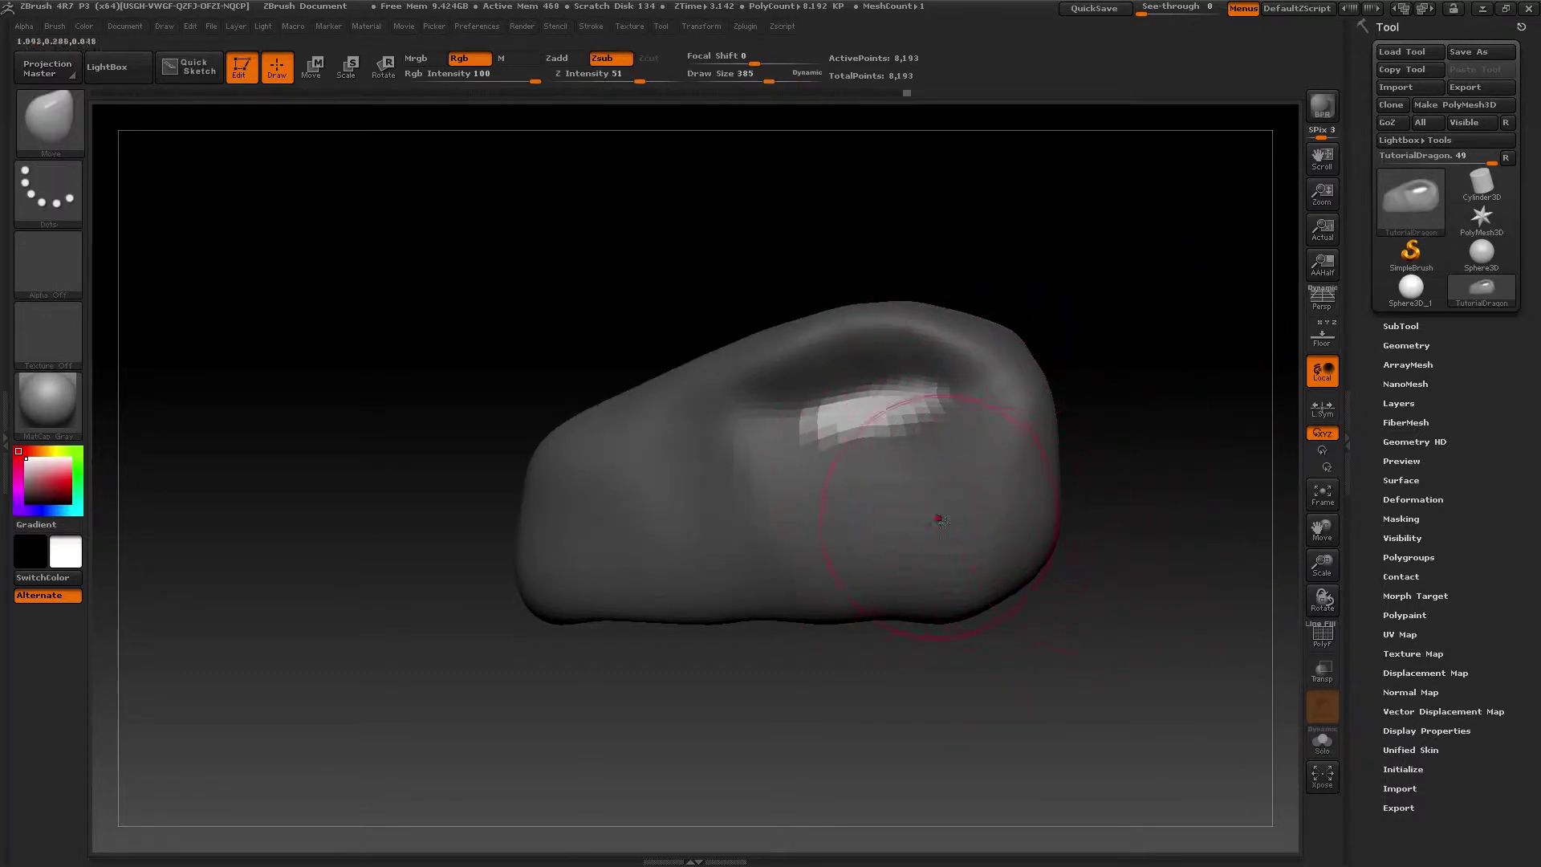
pyautogui.press('ctrl')
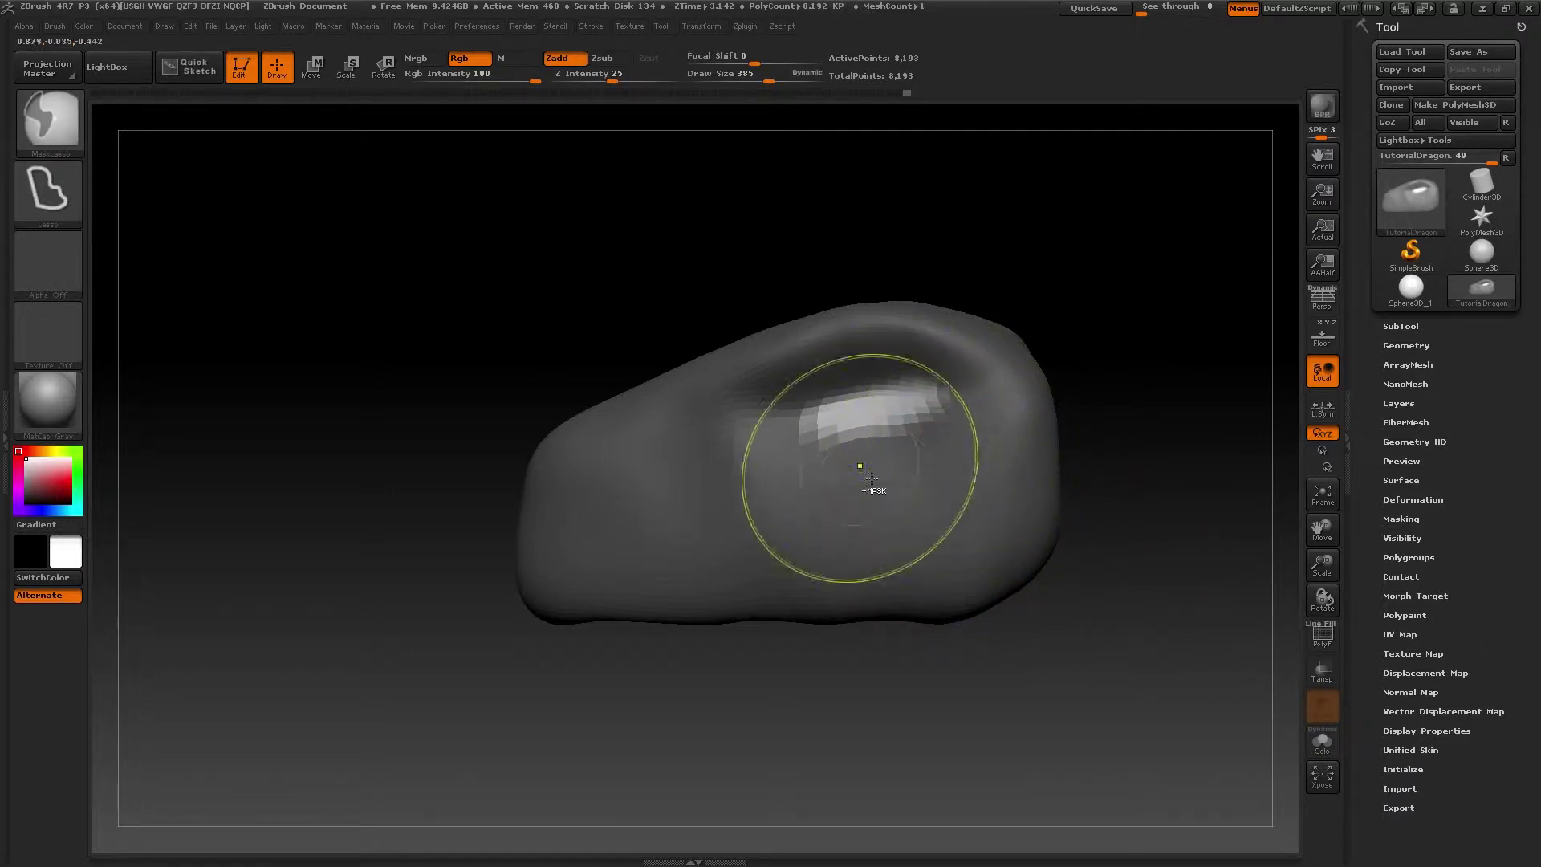
pyautogui.keyDown('ctrl'); pyautogui.moveTo(837, 429); pyautogui.dragTo(850, 455, button='right'); pyautogui.keyUp('ctrl')
pyautogui.press('ctrl')
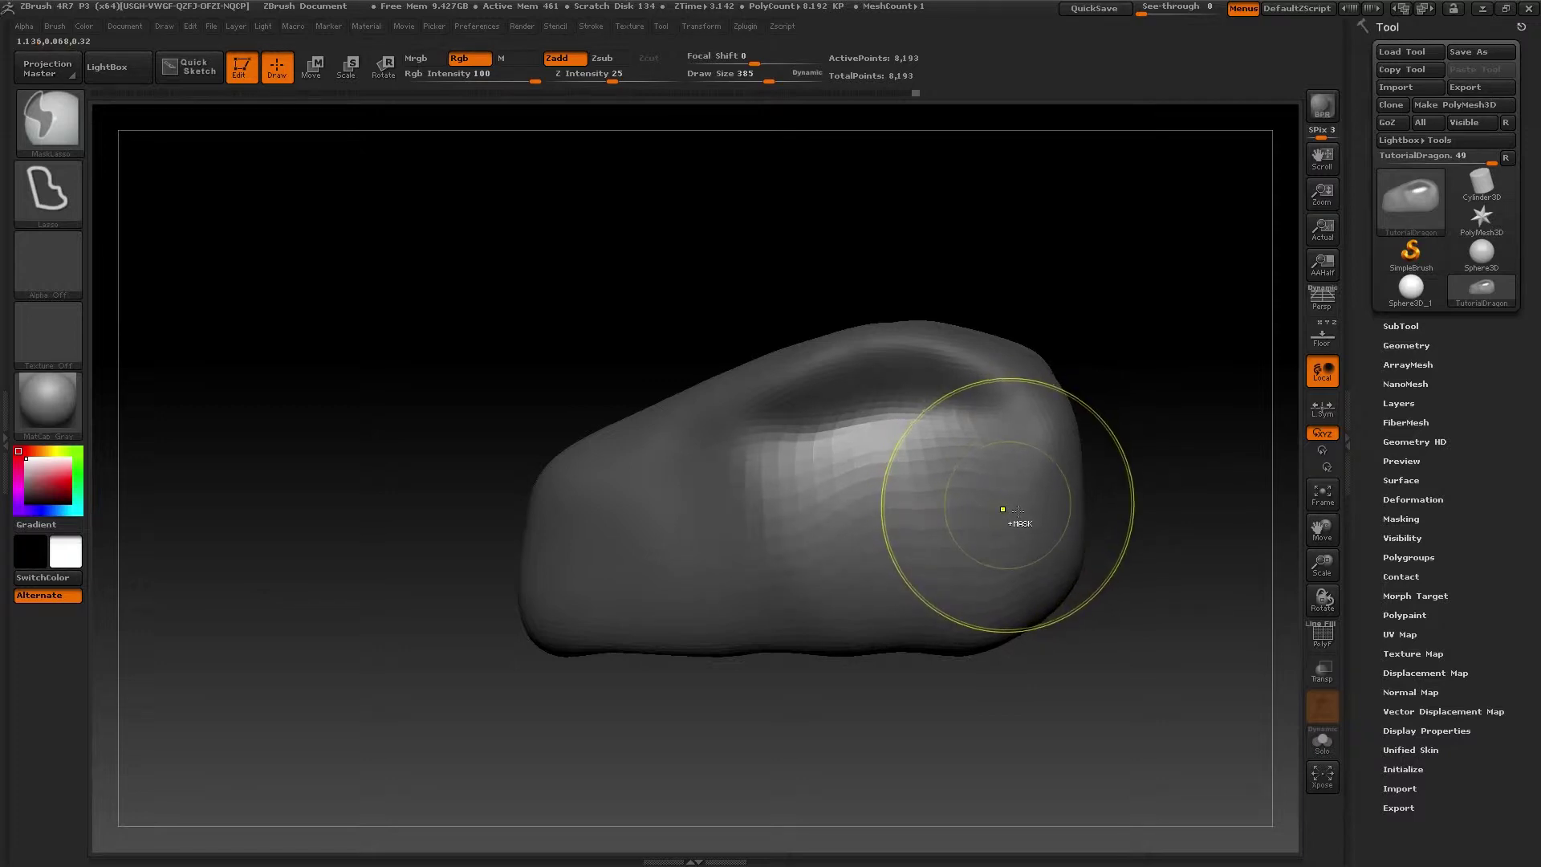
# Step: Enlarge the Move brush and reshape the unmasked patch below the eye socket
pyautogui.moveTo(1005, 509); pyautogui.dragTo(1012, 518)
pyautogui.press('alt')
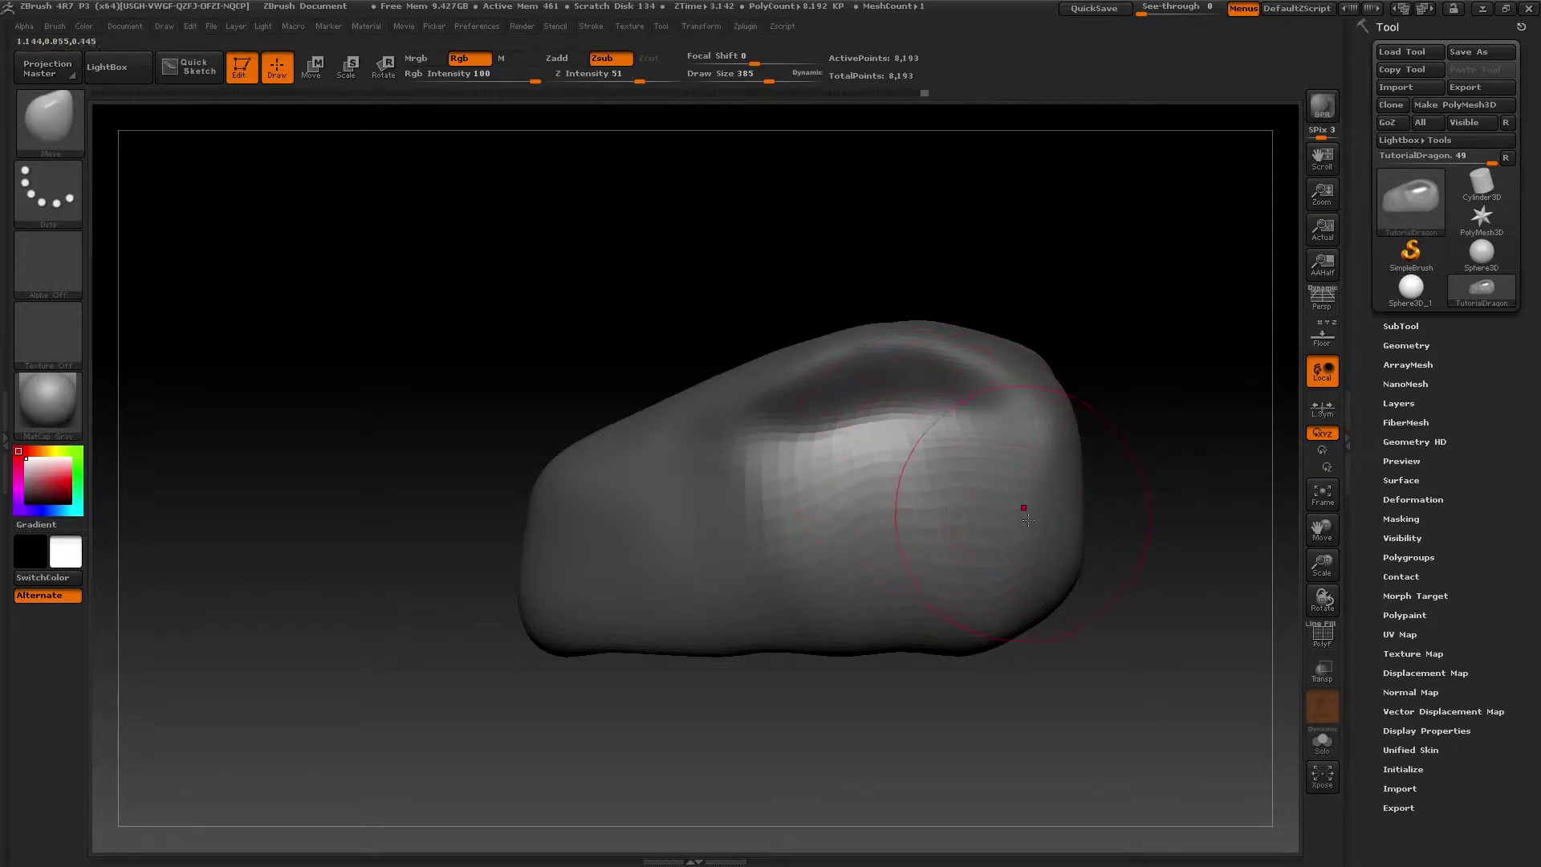
pyautogui.moveTo(955, 472); pyautogui.dragTo(977, 471, button='right')
pyautogui.press('s')
pyautogui.moveTo(977, 471); pyautogui.dragTo(1018, 474)
pyautogui.moveTo(891, 440); pyautogui.dragTo(931, 445, button='right')
pyautogui.moveTo(990, 449); pyautogui.dragTo(1156, 430)
# Step: Check the reshaped eye patch from the front and side, and clear the mask
pyautogui.moveTo(1036, 494); pyautogui.dragTo(970, 513, button='right')
pyautogui.moveTo(969, 511)
pyautogui.mouseDown()
pyautogui.moveTo(971, 482)
pyautogui.moveTo(1015, 516)
pyautogui.moveTo(895, 473)
pyautogui.mouseUp()
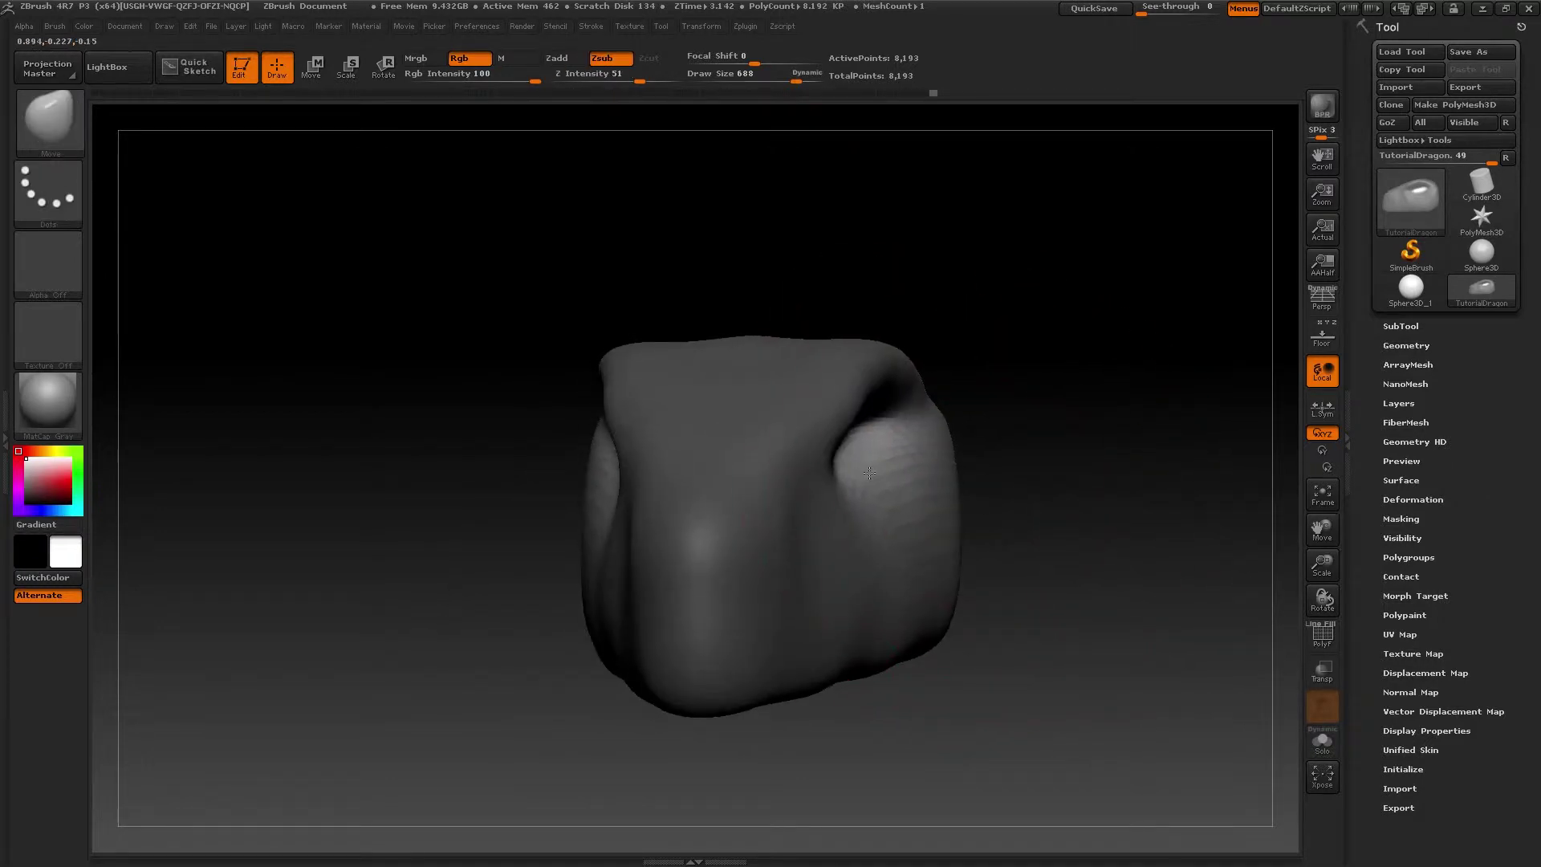
pyautogui.moveTo(868, 473)
pyautogui.mouseDown(button='right')
pyautogui.moveTo(819, 465)
pyautogui.moveTo(877, 482)
pyautogui.mouseUp(button='right')
pyautogui.moveTo(876, 481)
pyautogui.mouseDown()
pyautogui.moveTo(801, 445)
pyautogui.moveTo(731, 493)
pyautogui.mouseUp()
pyautogui.moveTo(814, 528); pyautogui.dragTo(864, 529)
pyautogui.press('ctrl')
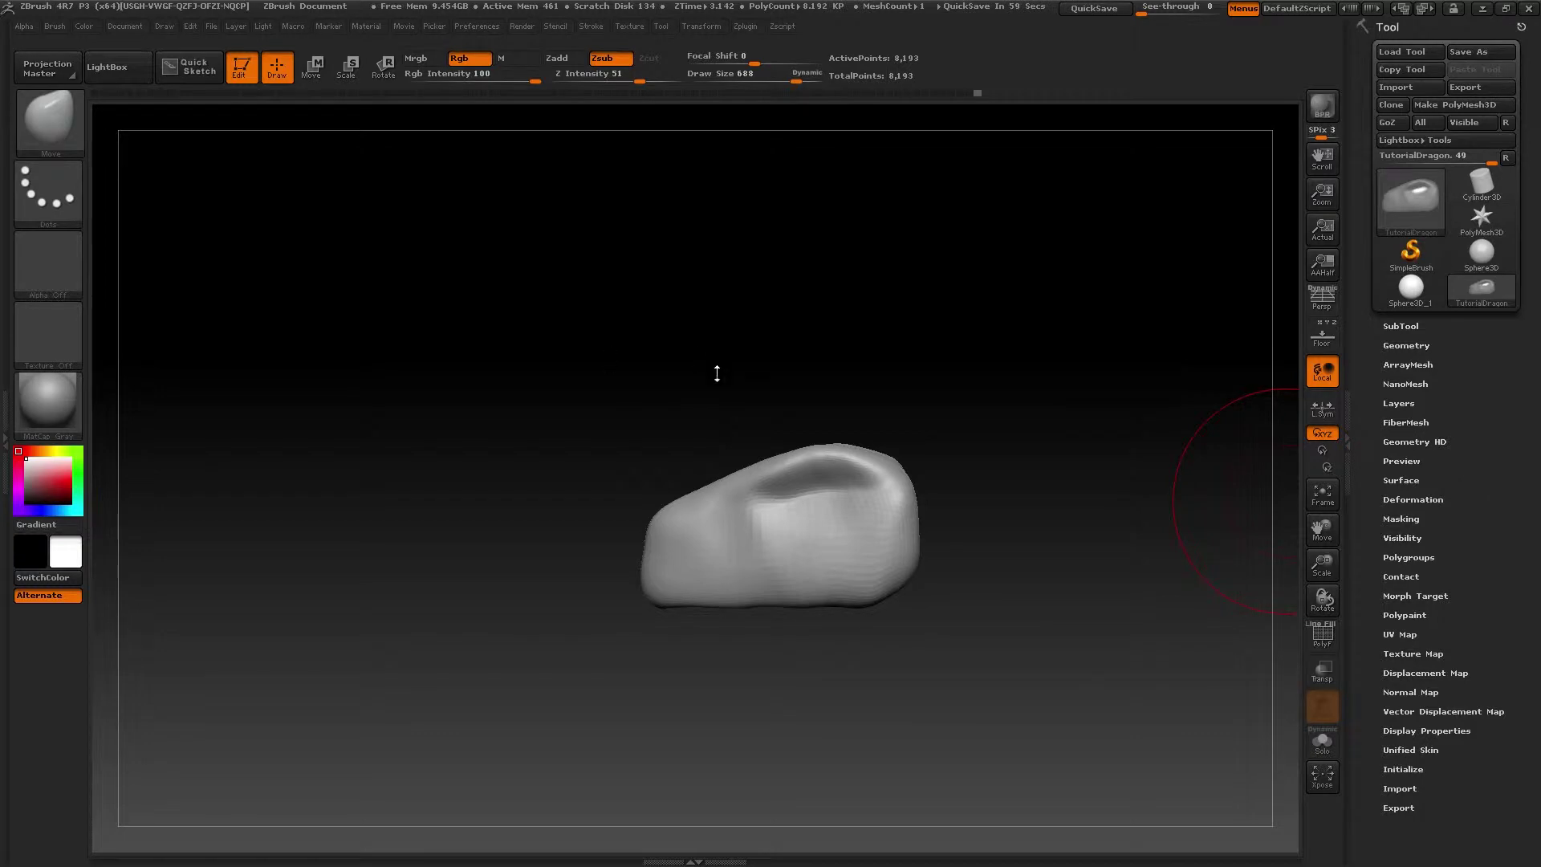
# Step: Mask the rear part of the head's underside with the lasso mask brush
pyautogui.moveTo(957, 573)
pyautogui.keyDown('alt'); pyautogui.mouseDown()
pyautogui.moveTo(932, 506)
pyautogui.moveTo(936, 533)
pyautogui.moveTo(900, 492)
pyautogui.moveTo(926, 491)
pyautogui.mouseUp(); pyautogui.keyUp('alt')
pyautogui.moveTo(907, 480)
pyautogui.mouseDown(button='right')
pyautogui.moveTo(835, 491)
pyautogui.moveTo(859, 474)
pyautogui.mouseUp(button='right')
pyautogui.press('ctrl')
pyautogui.moveTo(811, 482)
pyautogui.keyDown('ctrl'); pyautogui.mouseDown()
pyautogui.moveTo(859, 381)
pyautogui.moveTo(937, 493)
pyautogui.mouseUp(); pyautogui.keyUp('ctrl')
pyautogui.keyDown('ctrl'); pyautogui.moveTo(830, 521); pyautogui.dragTo(838, 510); pyautogui.keyUp('ctrl')
pyautogui.moveTo(840, 511)
pyautogui.mouseDown(button='right')
pyautogui.moveTo(891, 514)
pyautogui.moveTo(959, 484)
pyautogui.mouseUp(button='right')
# Step: Trim the excess mask around the rear underside, and invert the mask so only that patch stays editable
pyautogui.moveTo(886, 487)
pyautogui.keyDown('ctrl'); pyautogui.keyDown('alt'); pyautogui.mouseDown()
pyautogui.moveTo(653, 320)
pyautogui.moveTo(802, 609)
pyautogui.moveTo(853, 544)
pyautogui.mouseUp(); pyautogui.keyUp('alt'); pyautogui.keyUp('ctrl')
pyautogui.moveTo(871, 514); pyautogui.dragTo(904, 297, button='right')
pyautogui.keyDown('alt'); pyautogui.moveTo(895, 538); pyautogui.dragTo(861, 489, button='right'); pyautogui.keyUp('alt')
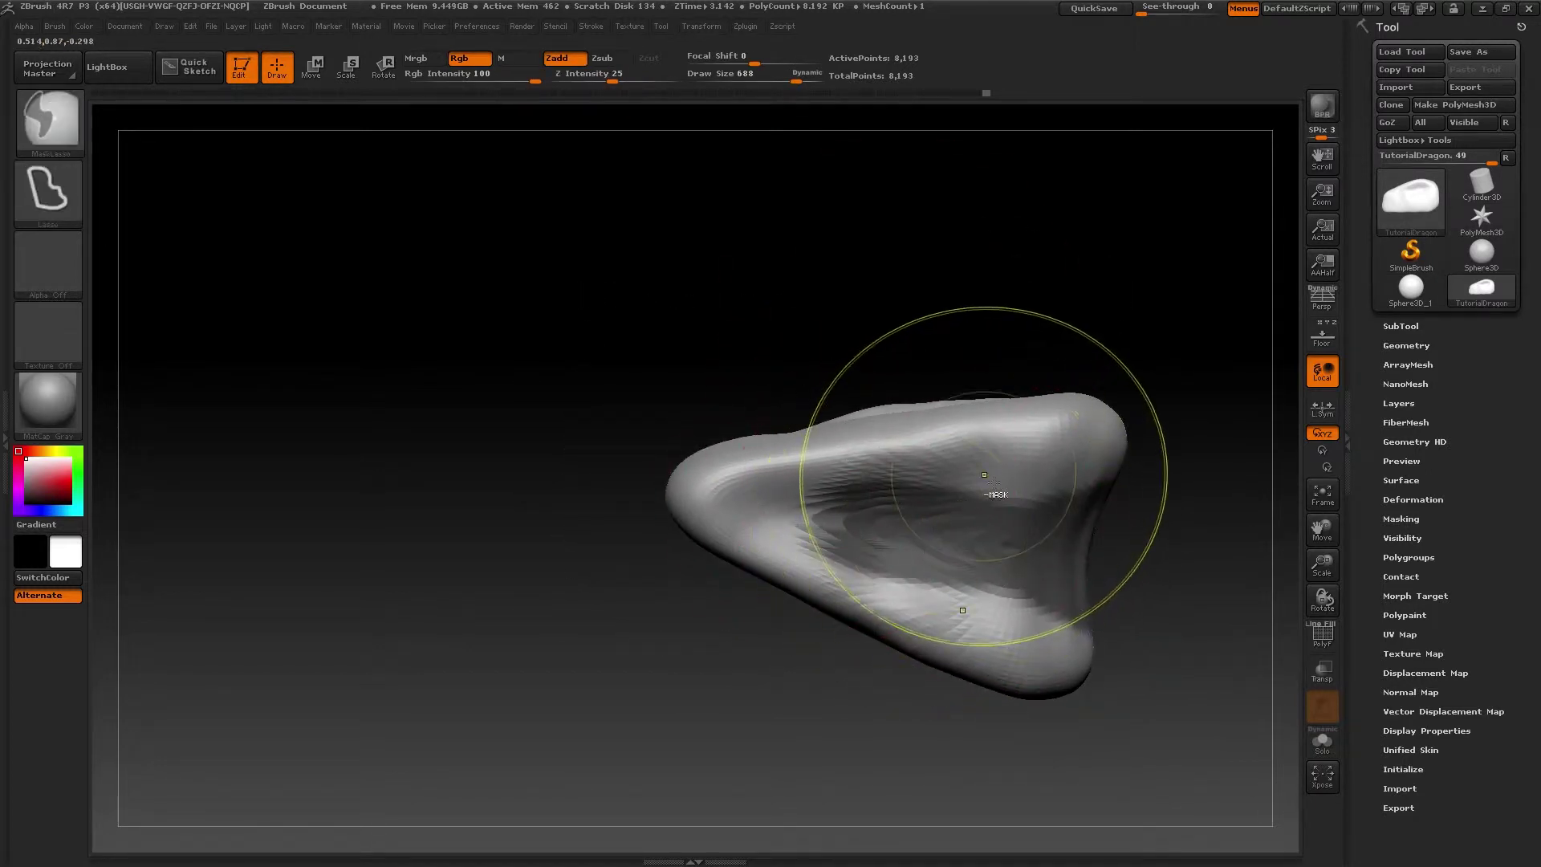
pyautogui.moveTo(1003, 480)
pyautogui.keyDown('ctrl'); pyautogui.keyDown('alt'); pyautogui.mouseDown()
pyautogui.moveTo(984, 551)
pyautogui.moveTo(788, 527)
pyautogui.moveTo(972, 442)
pyautogui.mouseUp(); pyautogui.keyUp('alt'); pyautogui.keyUp('ctrl')
pyautogui.moveTo(978, 454); pyautogui.dragTo(987, 559, button='right')
pyautogui.moveTo(987, 560); pyautogui.dragTo(1082, 518)
pyautogui.keyDown('ctrl'); pyautogui.click(909, 330); pyautogui.keyUp('ctrl')
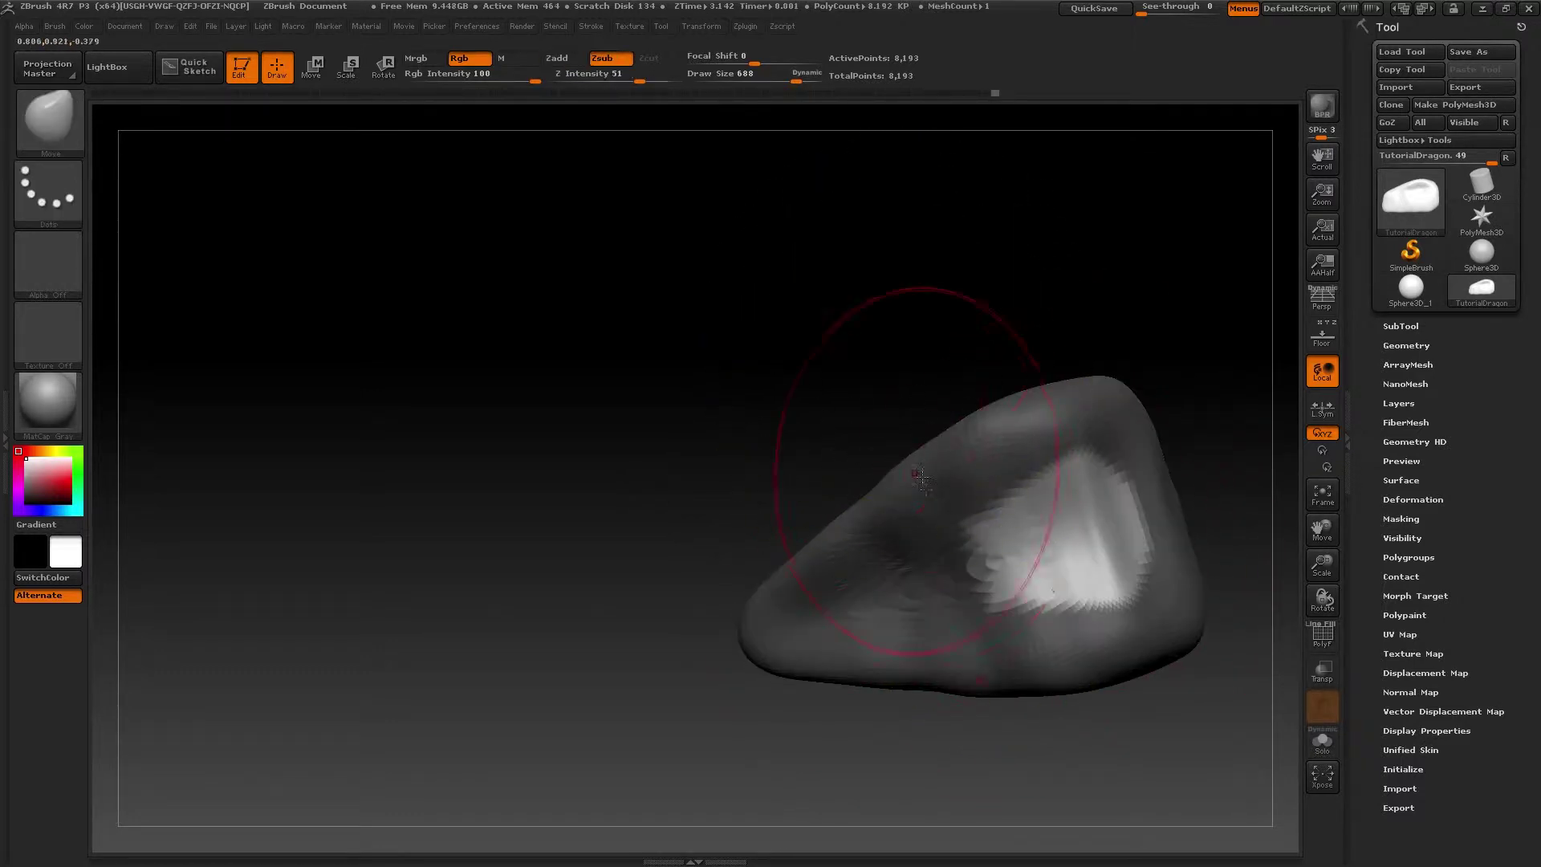
# Step: Set Draw Size to 950 and extend the unmasked patch up the back of the head with the lasso
pyautogui.moveTo(922, 490); pyautogui.dragTo(972, 609, button='right')
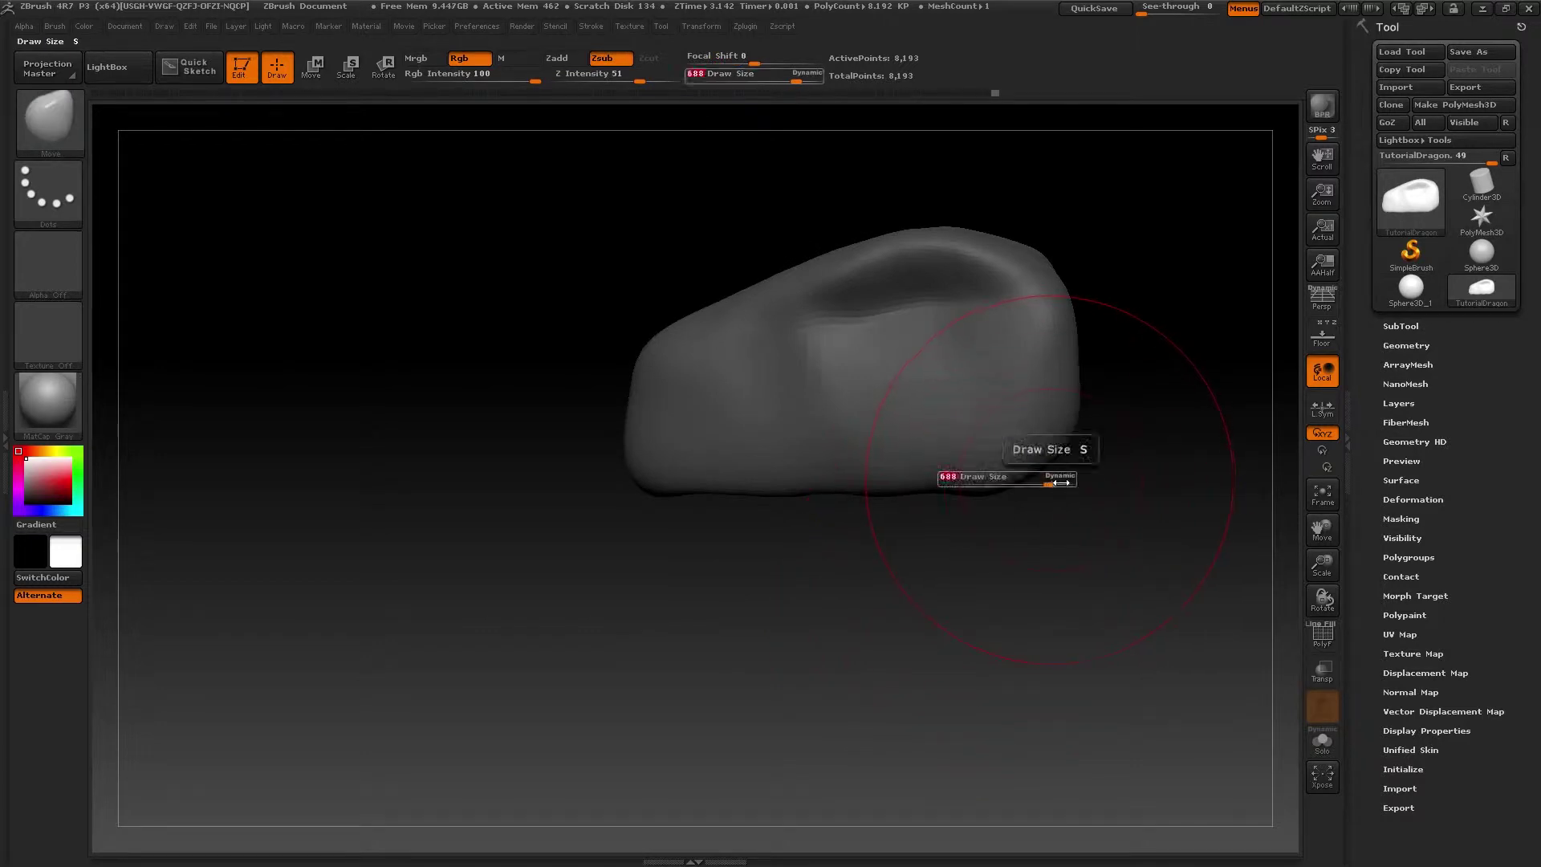
pyautogui.moveTo(1061, 483); pyautogui.dragTo(1068, 482)
pyautogui.moveTo(1124, 482); pyautogui.dragTo(1064, 452, button='right')
pyautogui.moveTo(1064, 452)
pyautogui.mouseDown()
pyautogui.moveTo(1248, 535)
pyautogui.moveTo(980, 602)
pyautogui.mouseUp()
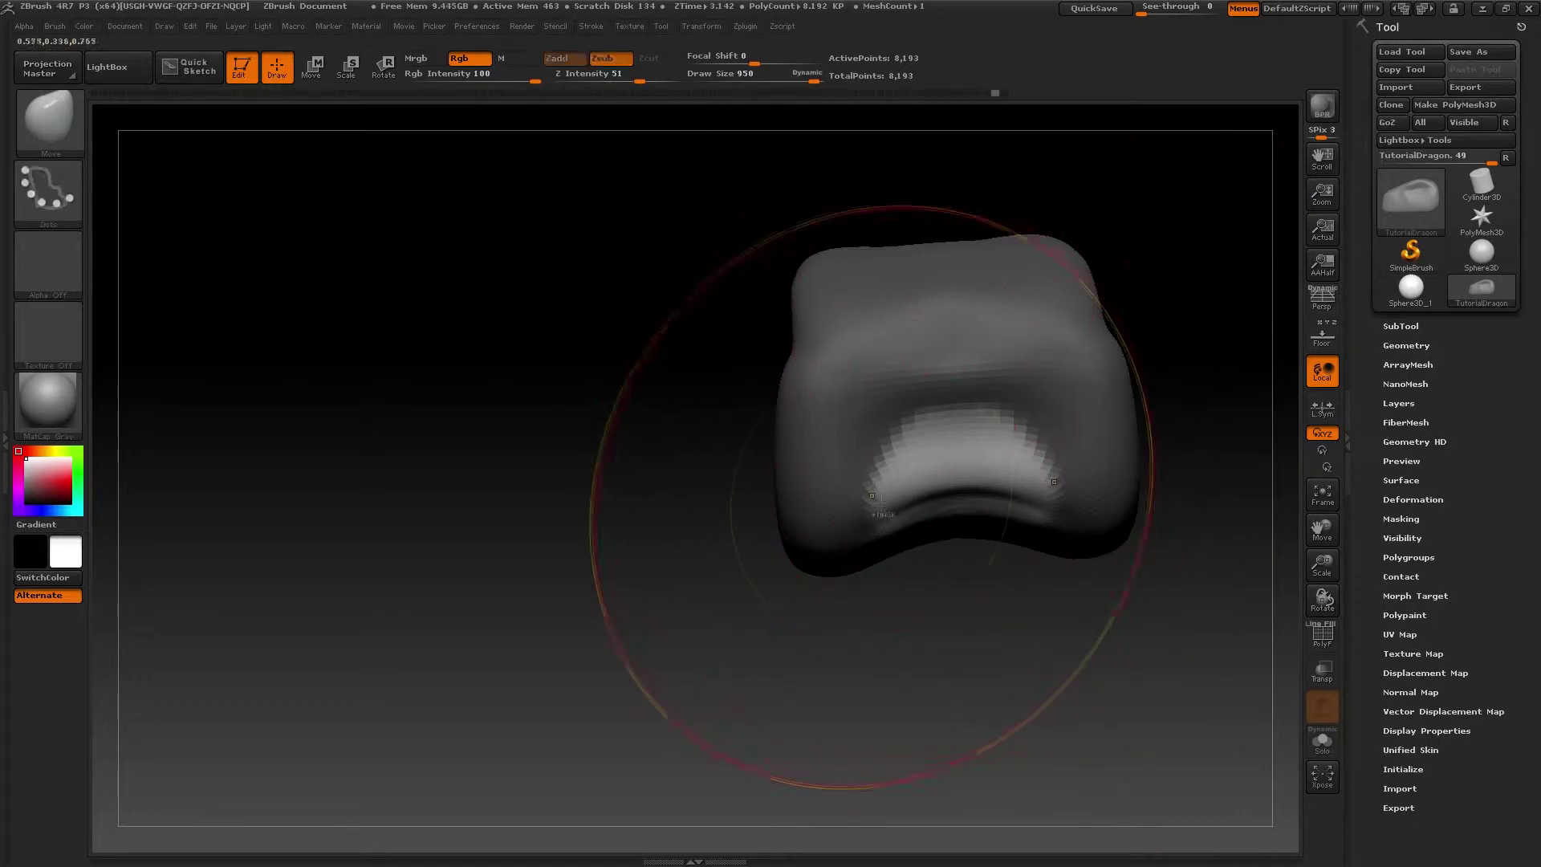
pyautogui.moveTo(881, 492)
pyautogui.keyDown('ctrl'); pyautogui.keyDown('shift'); pyautogui.mouseDown()
pyautogui.moveTo(1032, 399)
pyautogui.moveTo(1007, 472)
pyautogui.mouseUp(); pyautogui.keyUp('shift'); pyautogui.keyUp('ctrl')
pyautogui.hotkey('ctrl', 'z')
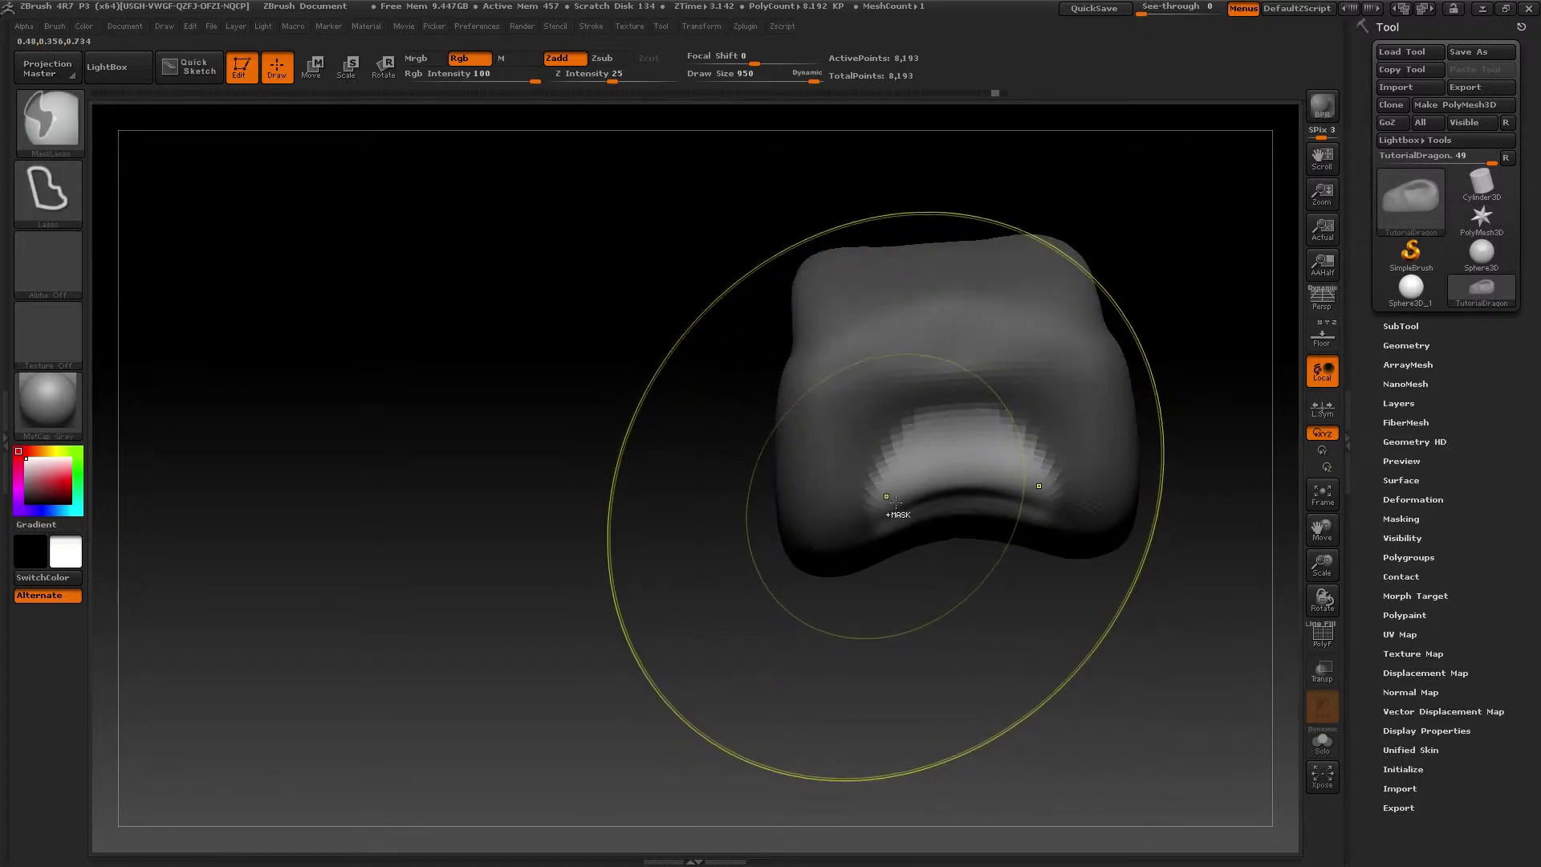
pyautogui.keyDown('ctrl'); pyautogui.keyDown('shift'); pyautogui.moveTo(874, 500); pyautogui.dragTo(881, 392); pyautogui.keyUp('shift'); pyautogui.keyUp('ctrl')
pyautogui.keyDown('ctrl'); pyautogui.moveTo(1053, 482); pyautogui.dragTo(860, 523); pyautogui.keyUp('ctrl')
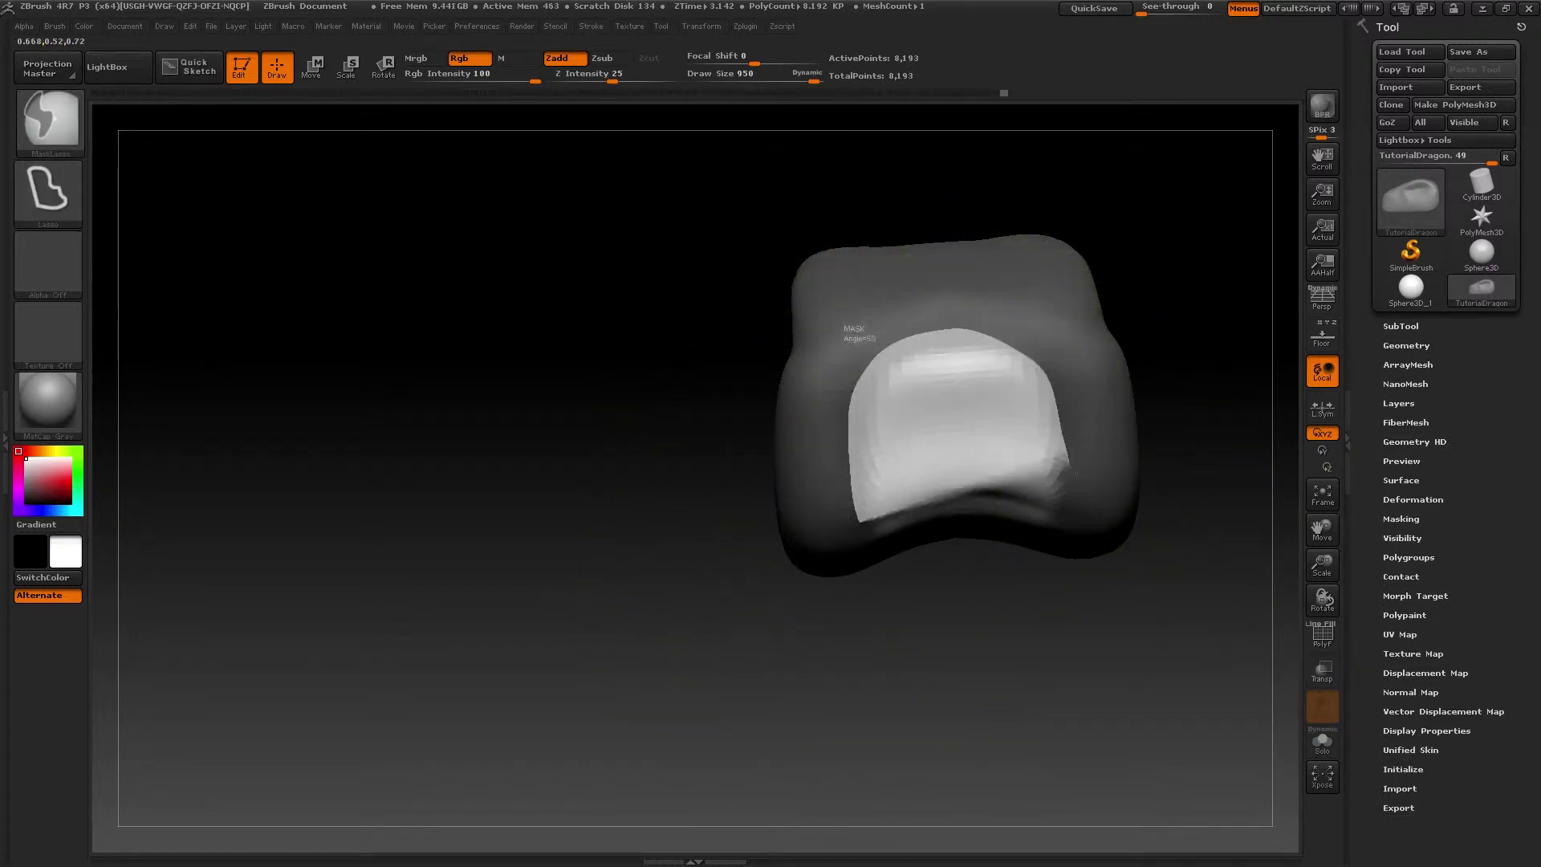
pyautogui.keyDown('ctrl'); pyautogui.keyDown('alt'); pyautogui.moveTo(1075, 486); pyautogui.dragTo(1072, 491); pyautogui.keyUp('alt'); pyautogui.keyUp('ctrl')
# Step: Pull the unmasked patch far out from the back of the head with the Move brush to form a long neck
pyautogui.moveTo(751, 414)
pyautogui.mouseDown()
pyautogui.moveTo(950, 302)
pyautogui.moveTo(1073, 337)
pyautogui.moveTo(690, 321)
pyautogui.mouseUp()
pyautogui.keyDown('ctrl'); pyautogui.moveTo(592, 300); pyautogui.dragTo(658, 530); pyautogui.keyUp('ctrl')
pyautogui.moveTo(722, 642); pyautogui.dragTo(854, 499)
pyautogui.keyDown('ctrl'); pyautogui.moveTo(928, 385); pyautogui.dragTo(944, 614); pyautogui.keyUp('ctrl')
pyautogui.moveTo(944, 722)
pyautogui.mouseDown()
pyautogui.moveTo(967, 594)
pyautogui.moveTo(940, 491)
pyautogui.moveTo(963, 498)
pyautogui.mouseUp()
pyautogui.moveTo(963, 498); pyautogui.dragTo(1188, 505)
pyautogui.moveTo(976, 377); pyautogui.dragTo(1043, 610)
# Step: Show the polygon wireframe on the extended neck and set Draw Size to 426
pyautogui.click(1322, 636)
pyautogui.keyDown('alt'); pyautogui.moveTo(932, 742); pyautogui.dragTo(946, 692); pyautogui.keyUp('alt')
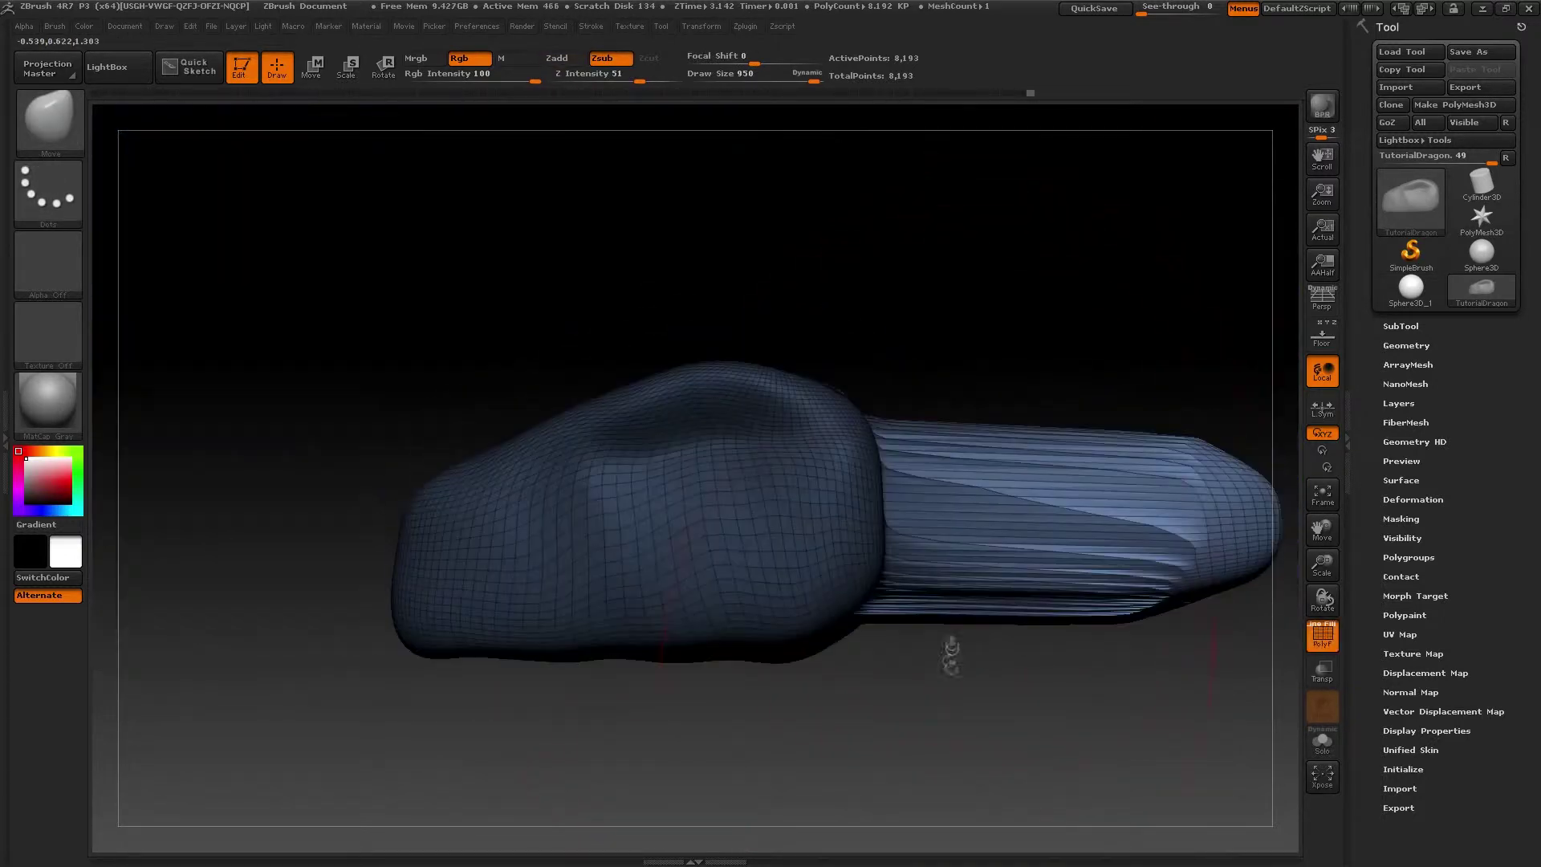
pyautogui.keyDown('alt'); pyautogui.moveTo(1104, 612); pyautogui.dragTo(1099, 658, button='right'); pyautogui.keyUp('alt')
pyautogui.moveTo(1100, 562); pyautogui.dragTo(883, 542, button='right')
pyautogui.keyDown('ctrl'); pyautogui.moveTo(883, 542); pyautogui.dragTo(955, 577, button='right'); pyautogui.keyUp('ctrl')
pyautogui.press('s')
pyautogui.moveTo(946, 535); pyautogui.dragTo(900, 535)
# Step: Inspect the stretched polygons between the head and the end of the neck from the rear and side
pyautogui.moveTo(1124, 529); pyautogui.dragTo(869, 507, button='right')
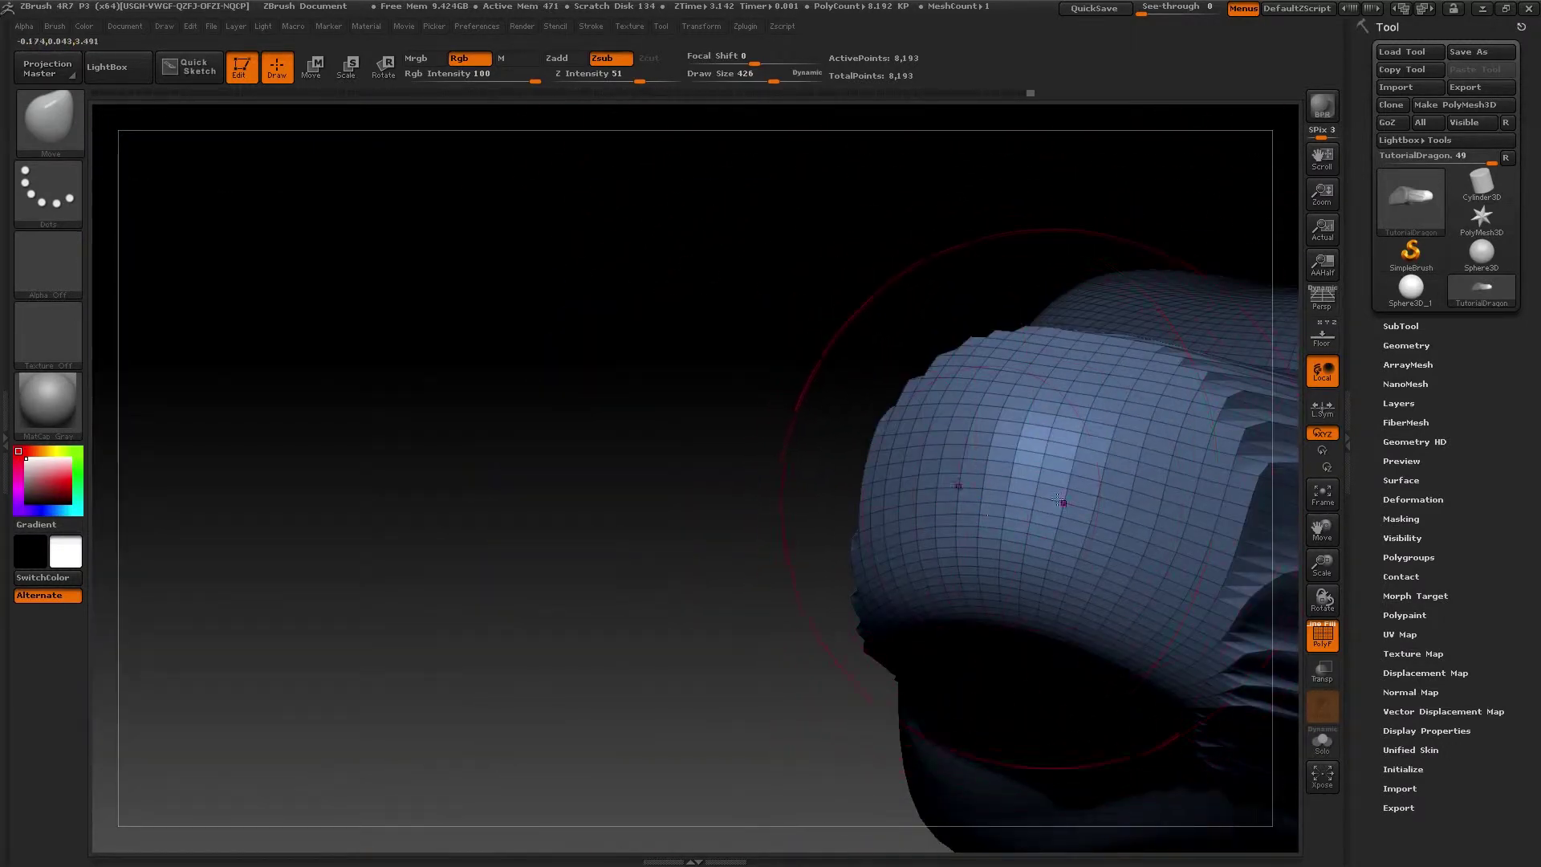
pyautogui.moveTo(1059, 481); pyautogui.dragTo(1285, 482, button='right')
pyautogui.keyDown('alt'); pyautogui.moveTo(751, 500); pyautogui.dragTo(965, 539, button='right'); pyautogui.keyUp('alt')
pyautogui.moveTo(965, 538); pyautogui.dragTo(620, 388)
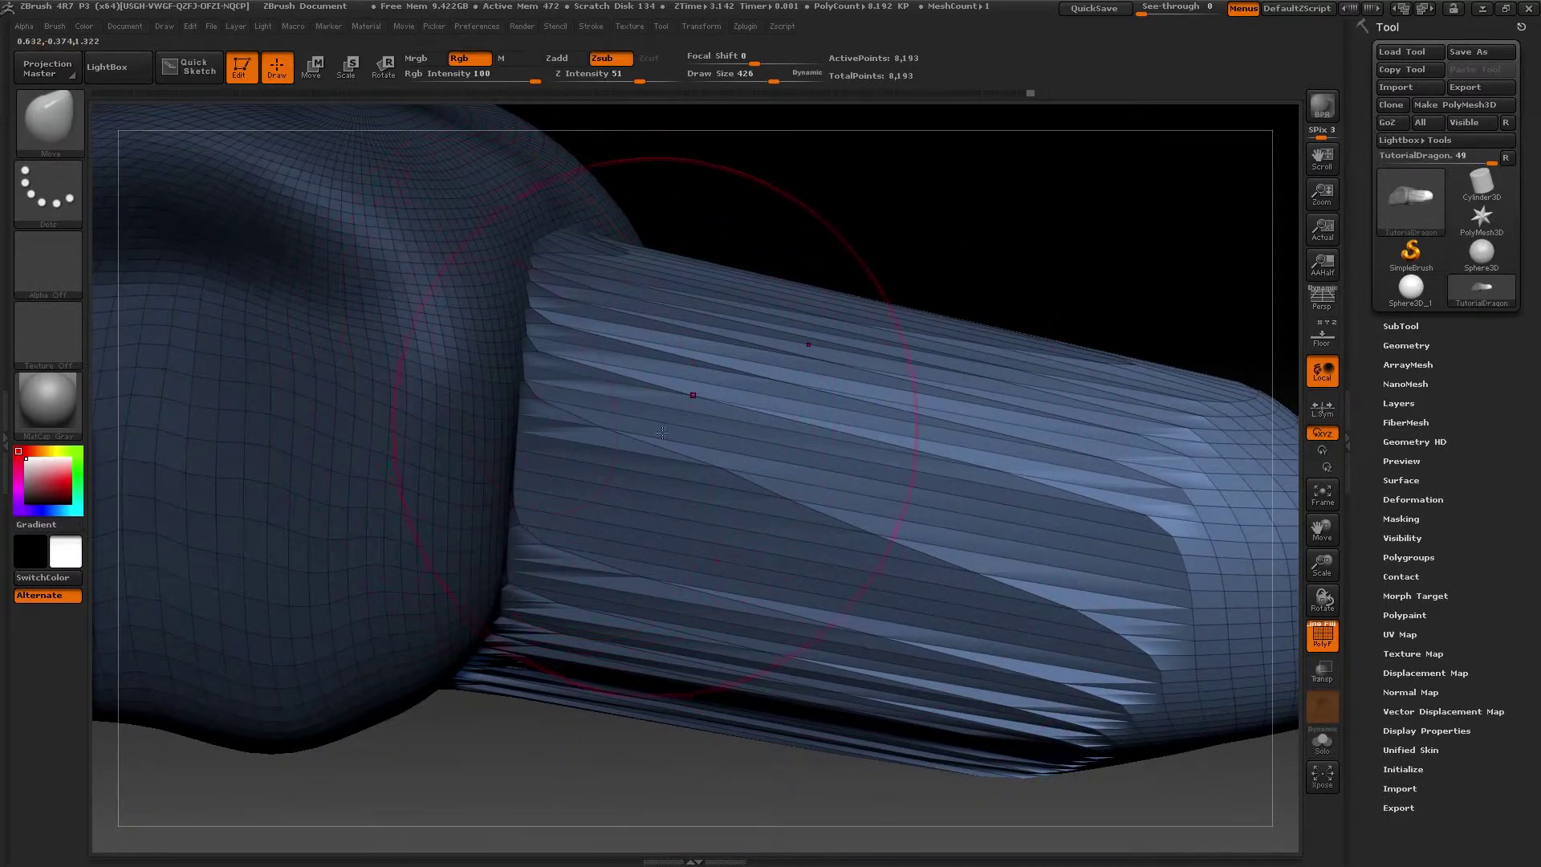
pyautogui.moveTo(1151, 536); pyautogui.dragTo(883, 474, button='right')
# Step: Hide the wireframe and undo the neck extension together with its mask
pyautogui.click(1323, 638)
pyautogui.hotkey('ctrl', 'z')
pyautogui.hotkey('ctrl', 'z')
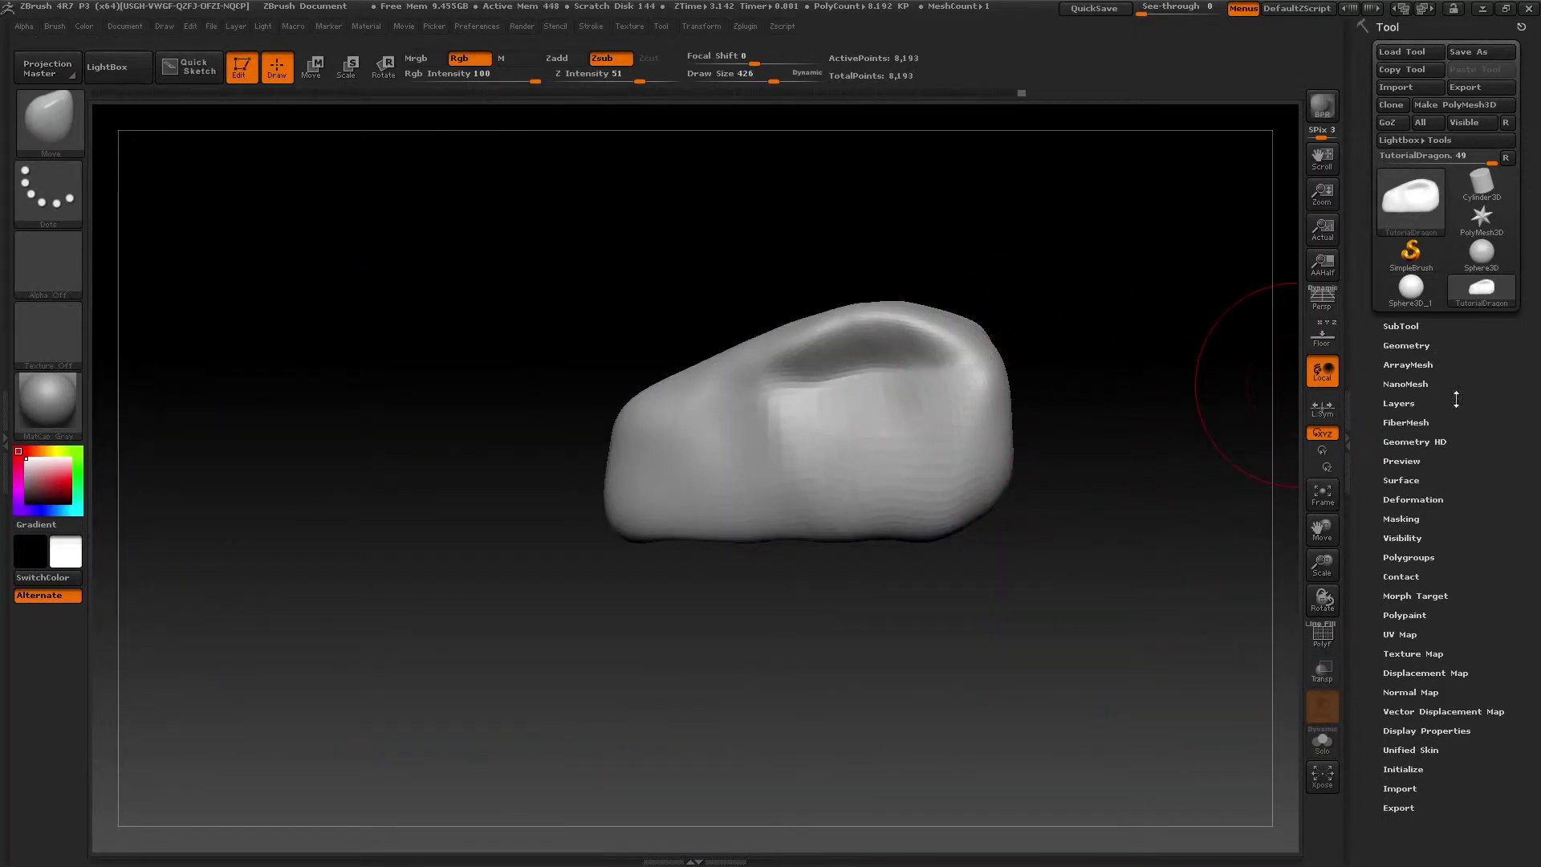
# Step: Open the DynaMesh settings among the head's geometry options
pyautogui.click(1406, 346)
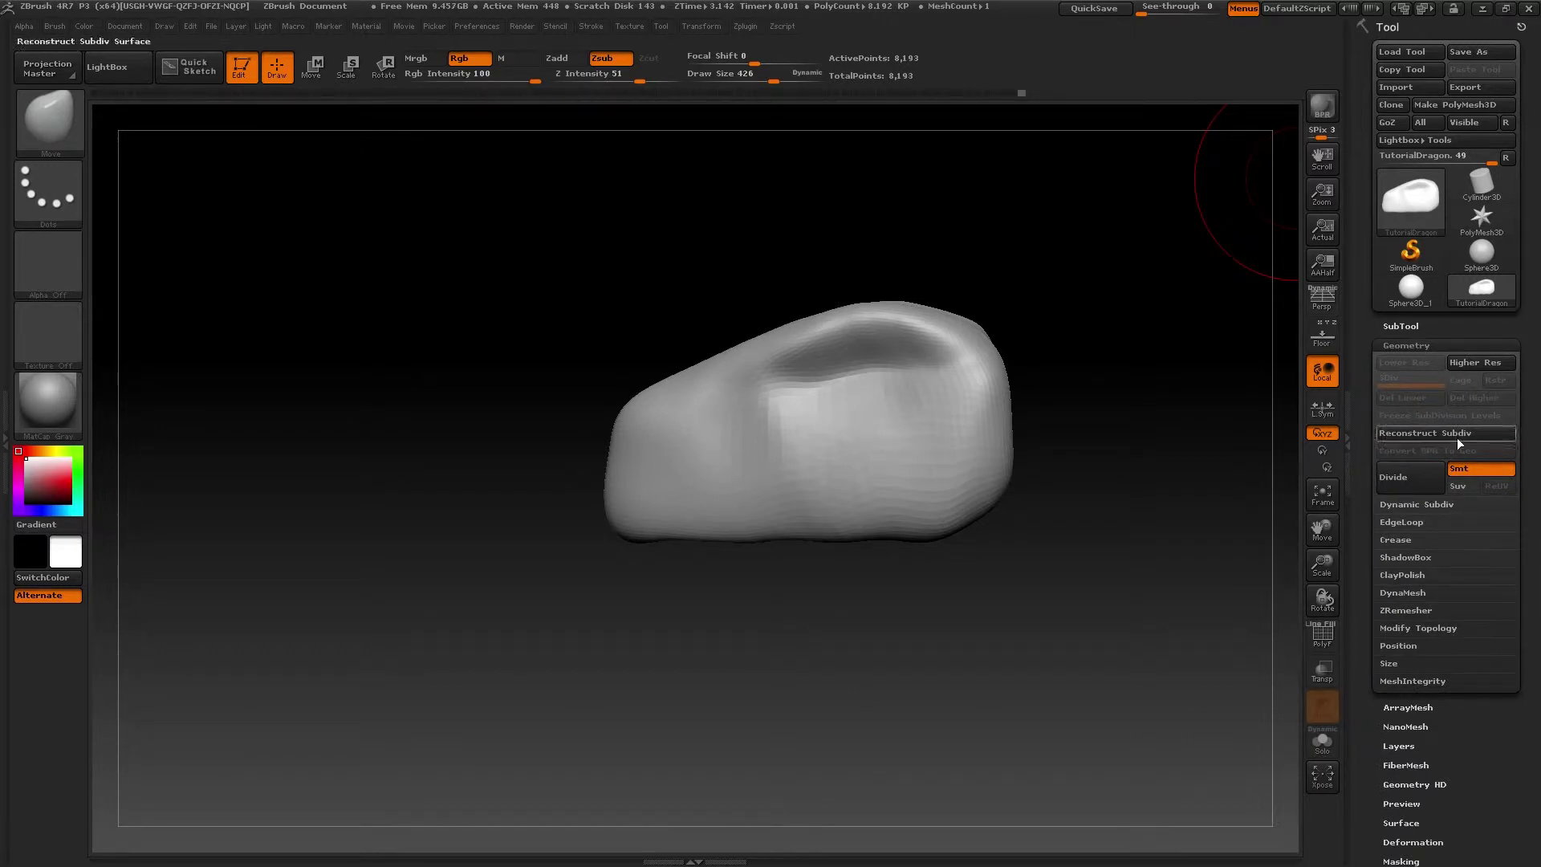
pyautogui.click(1403, 594)
pyautogui.moveTo(1372, 633); pyautogui.dragTo(1443, 526)
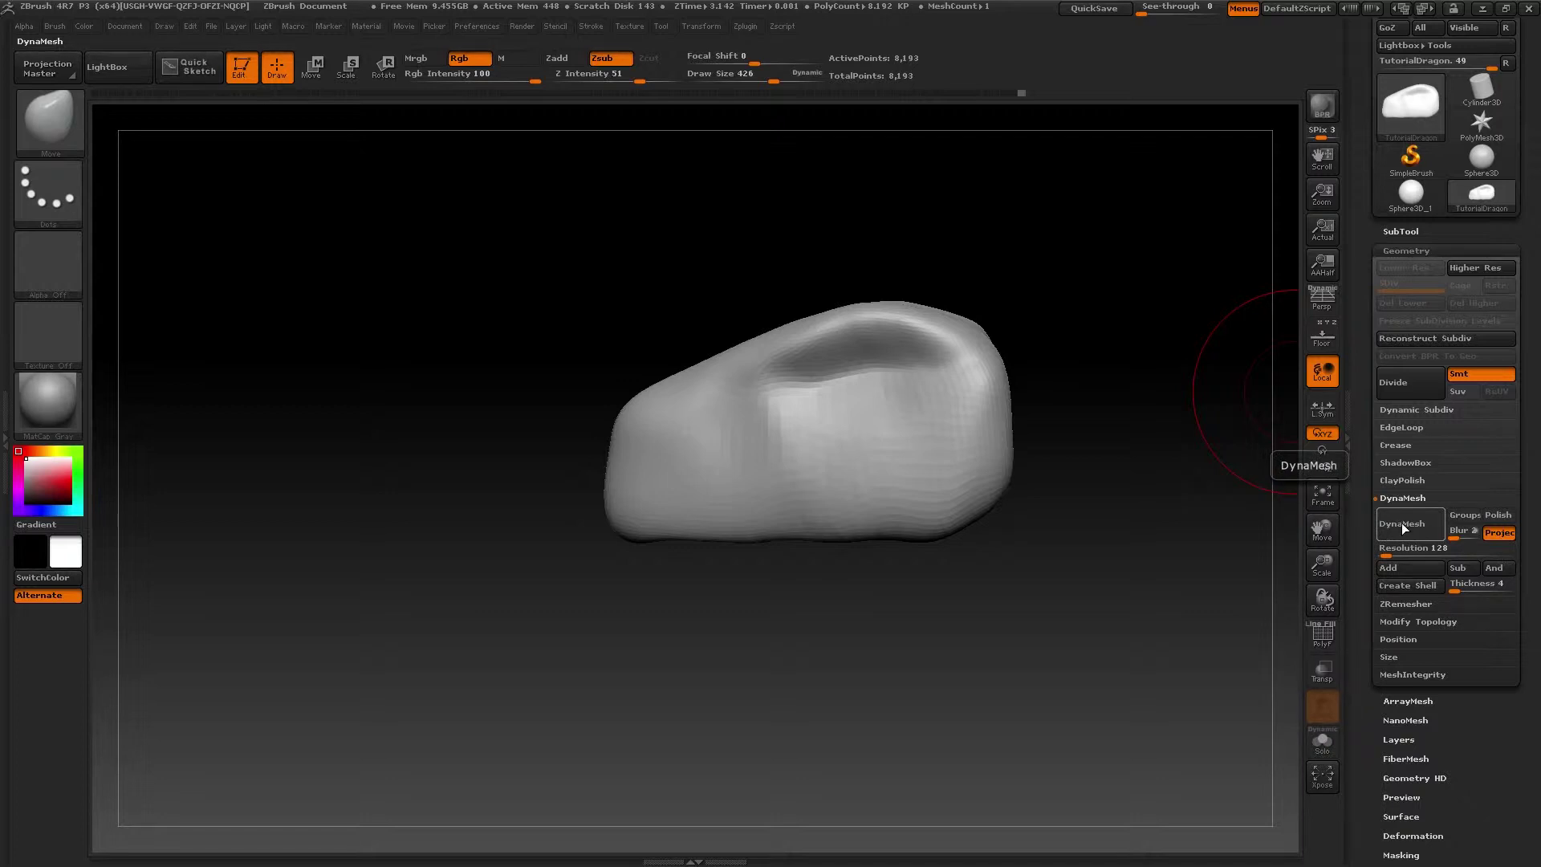
# Step: Apply DynaMesh to the head at Resolution 128 and show the wireframe to examine the new polygons
pyautogui.click(1405, 530)
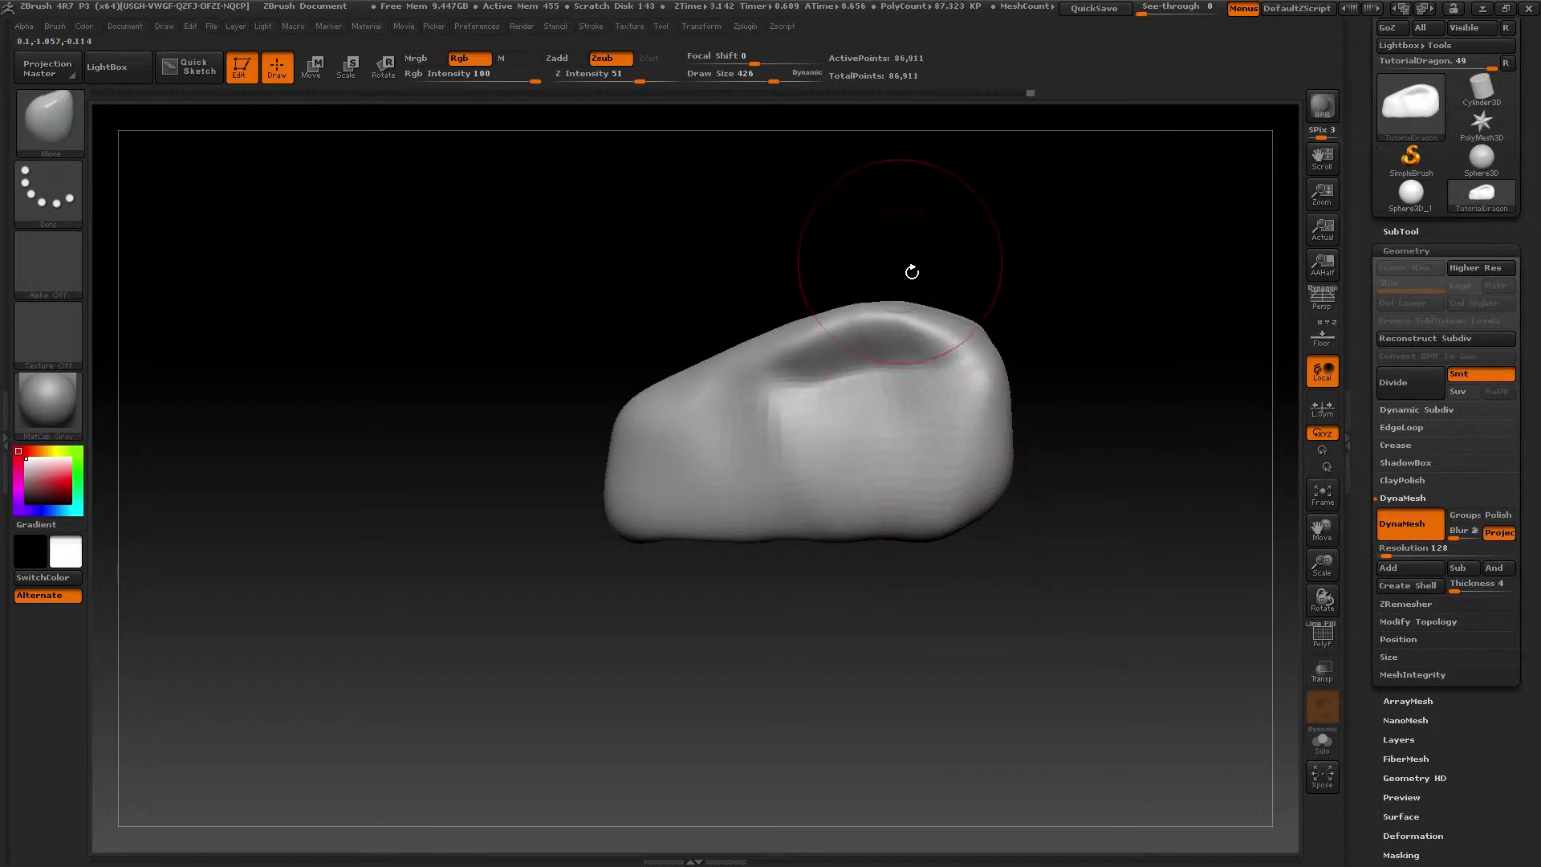
pyautogui.click(1323, 635)
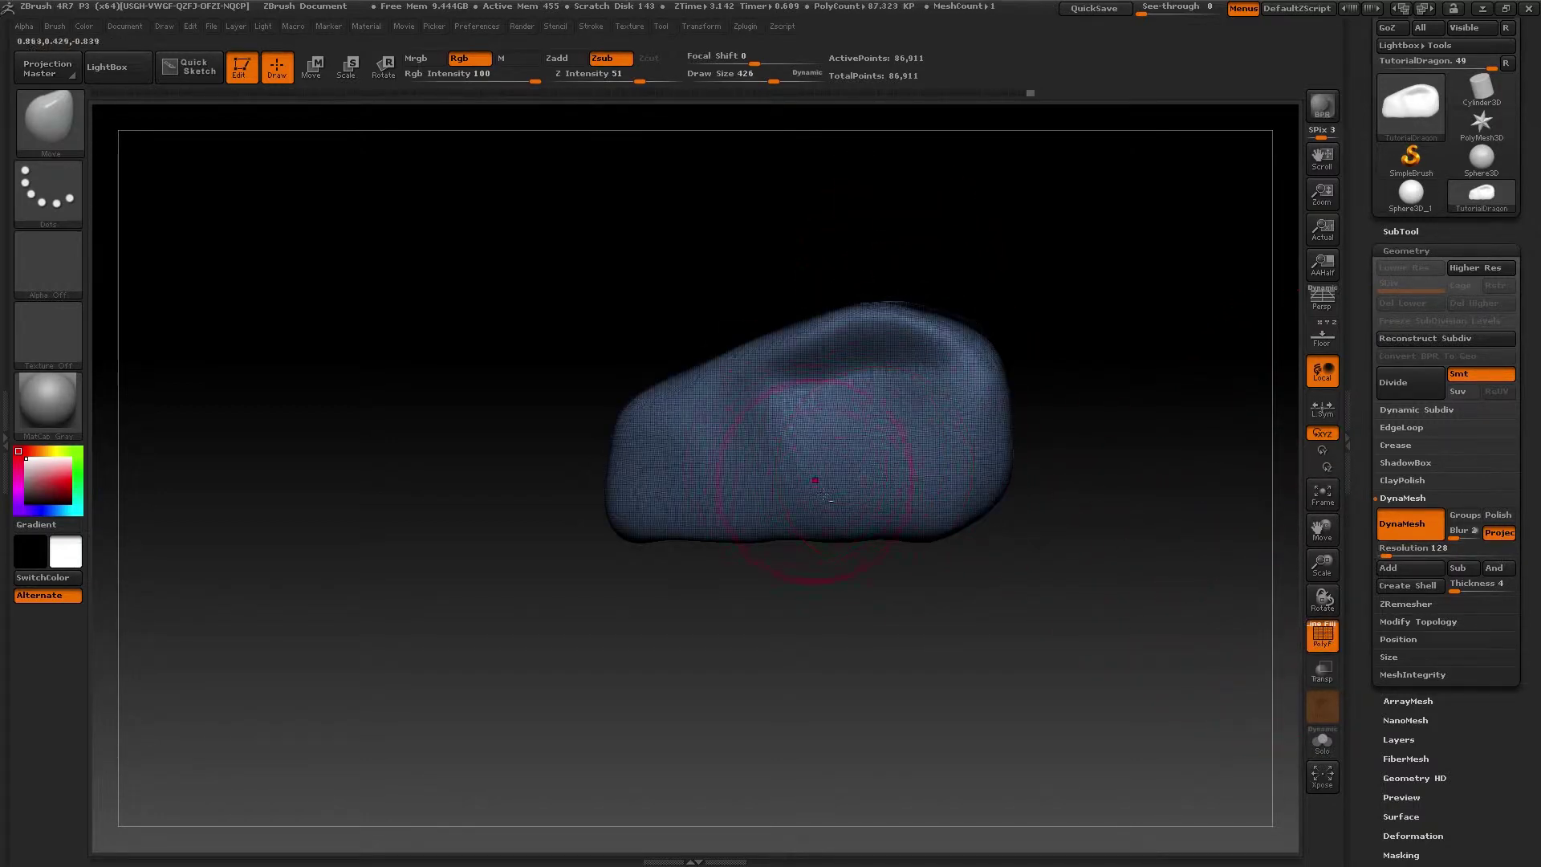
pyautogui.keyDown('ctrl'); pyautogui.moveTo(804, 404); pyautogui.dragTo(883, 578, button='right'); pyautogui.keyUp('ctrl')
pyautogui.keyDown('alt'); pyautogui.moveTo(997, 580); pyautogui.dragTo(808, 489, button='right'); pyautogui.keyUp('alt')
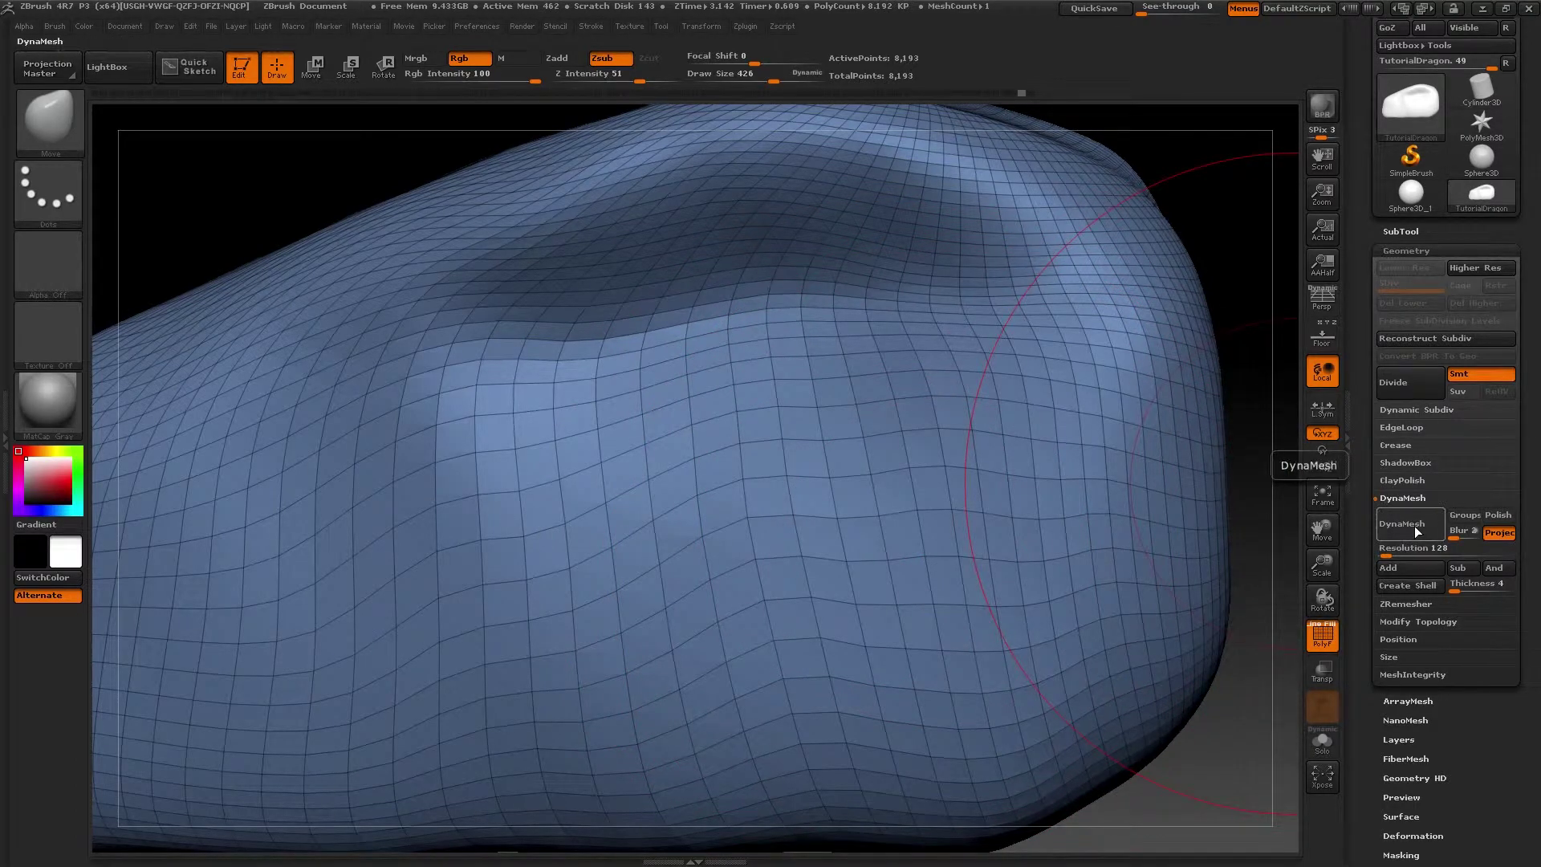
# Step: Remesh the head again with DynaMesh at Resolution 128, inspect the polygon density, and undo the remesh
pyautogui.click(1415, 526)
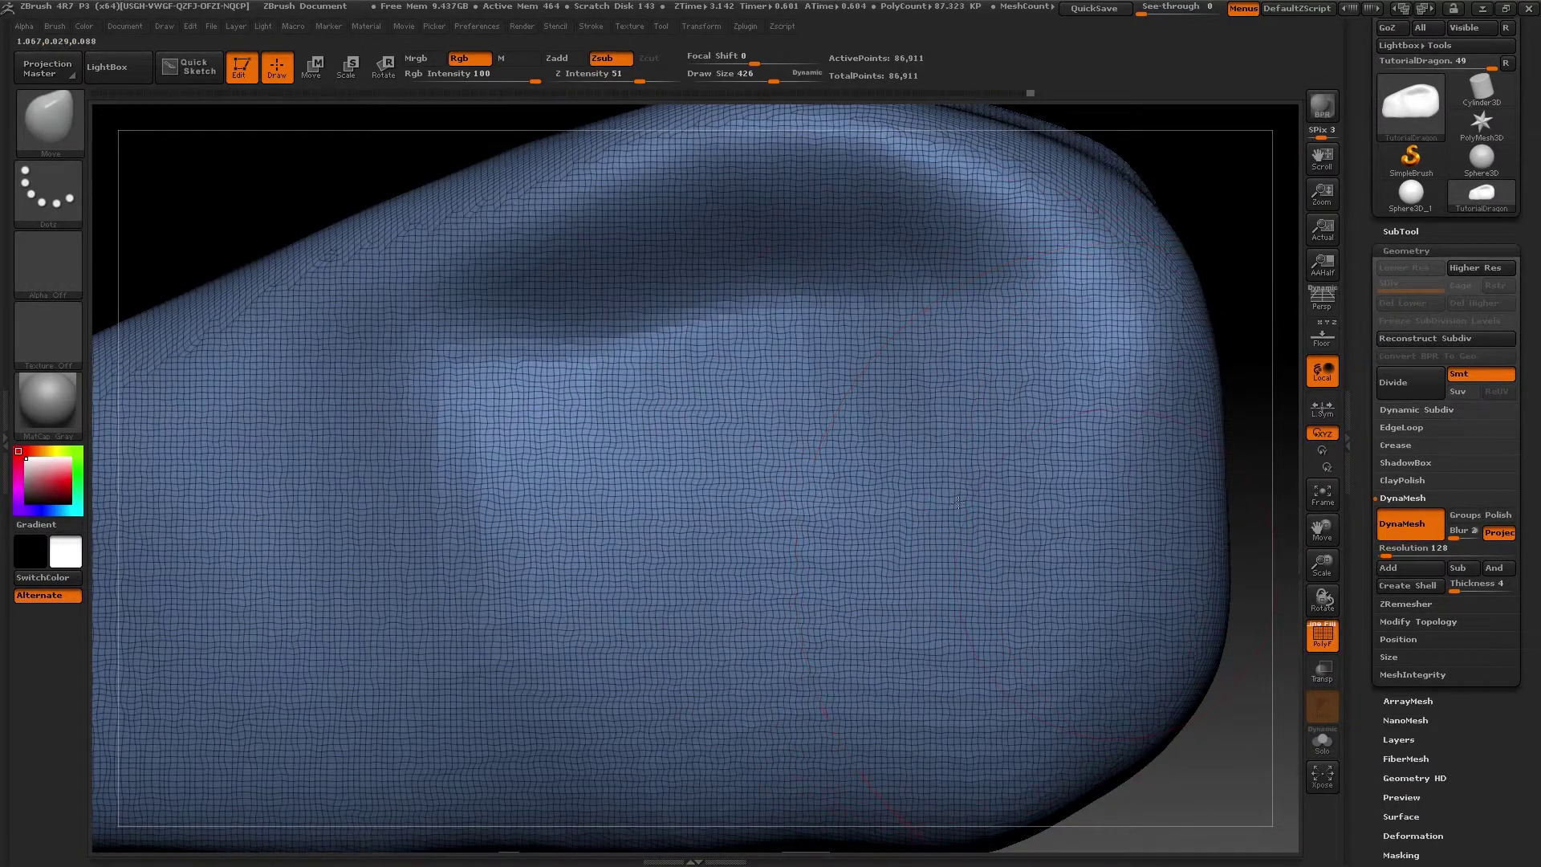
pyautogui.keyDown('ctrl'); pyautogui.moveTo(956, 494); pyautogui.dragTo(963, 385, button='right'); pyautogui.keyUp('ctrl')
pyautogui.moveTo(1124, 450); pyautogui.dragTo(836, 395, button='right')
pyautogui.moveTo(837, 395)
pyautogui.mouseDown()
pyautogui.moveTo(901, 613)
pyautogui.moveTo(908, 465)
pyautogui.moveTo(923, 450)
pyautogui.moveTo(904, 465)
pyautogui.moveTo(873, 444)
pyautogui.moveTo(894, 513)
pyautogui.mouseUp()
pyautogui.hotkey('ctrl', 'z')
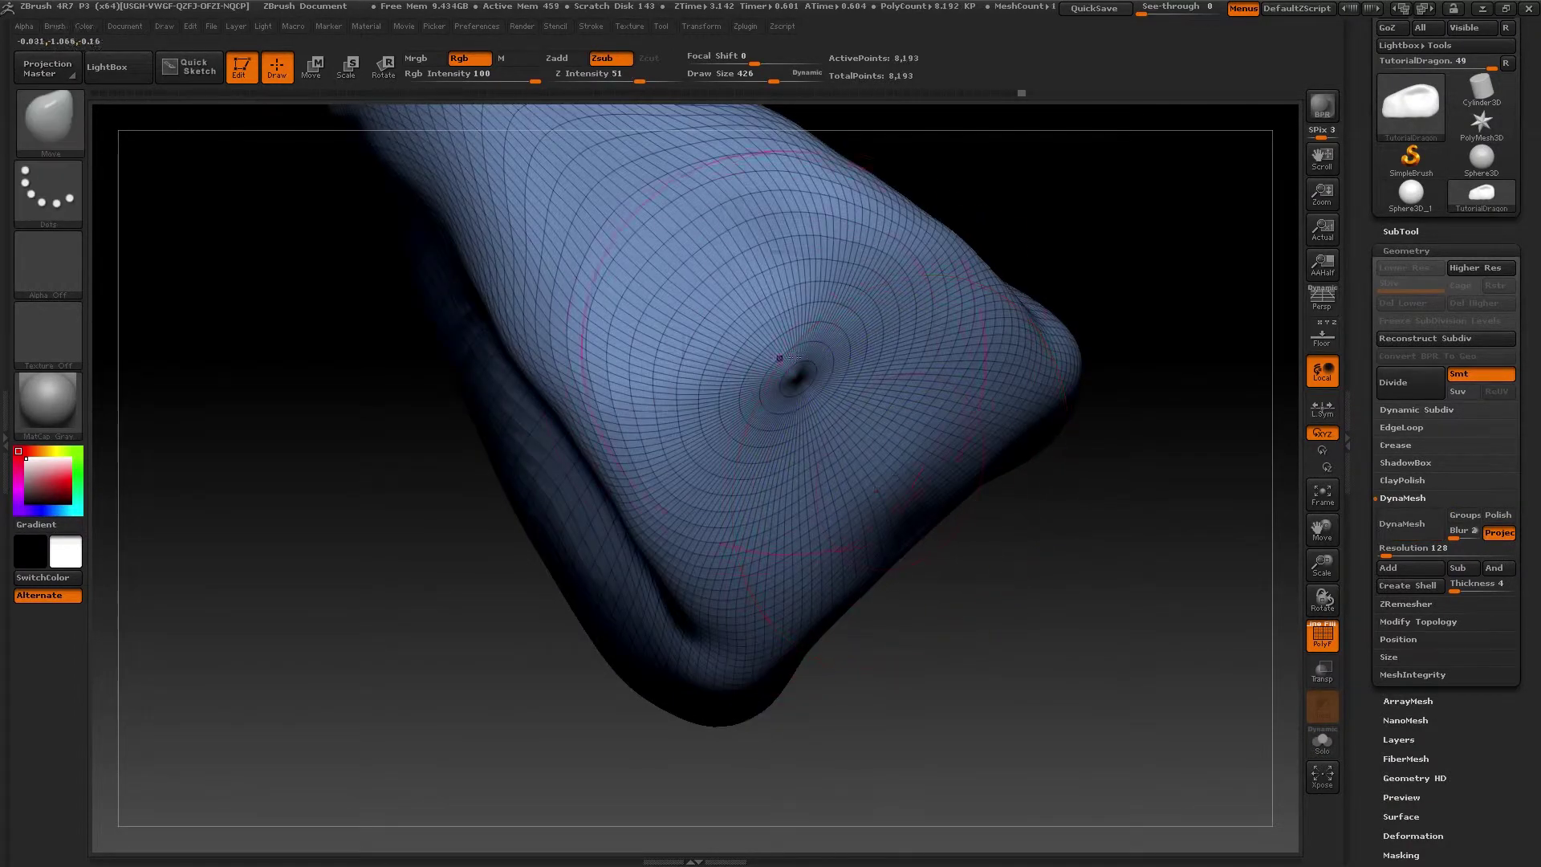
# Step: Apply DynaMesh at Resolution 128 to even out the pole on top of the head, check it around, and undo
pyautogui.click(1400, 523)
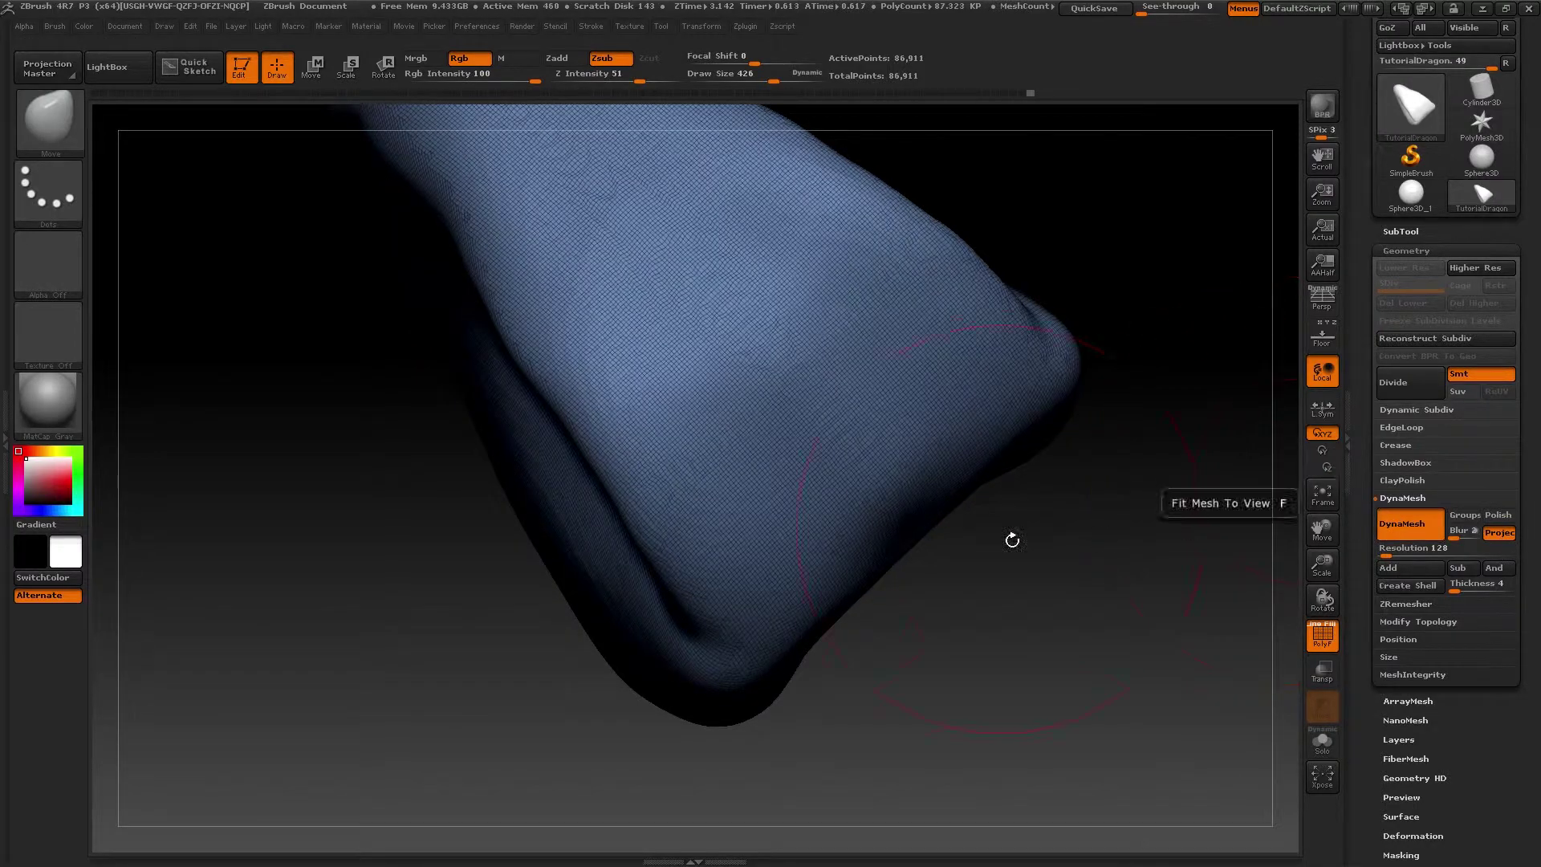
pyautogui.press('f')
pyautogui.moveTo(819, 378); pyautogui.dragTo(773, 395, button='right')
pyautogui.keyDown('ctrl'); pyautogui.moveTo(894, 456); pyautogui.dragTo(910, 507, button='right'); pyautogui.keyUp('ctrl')
pyautogui.moveTo(909, 506); pyautogui.dragTo(932, 523)
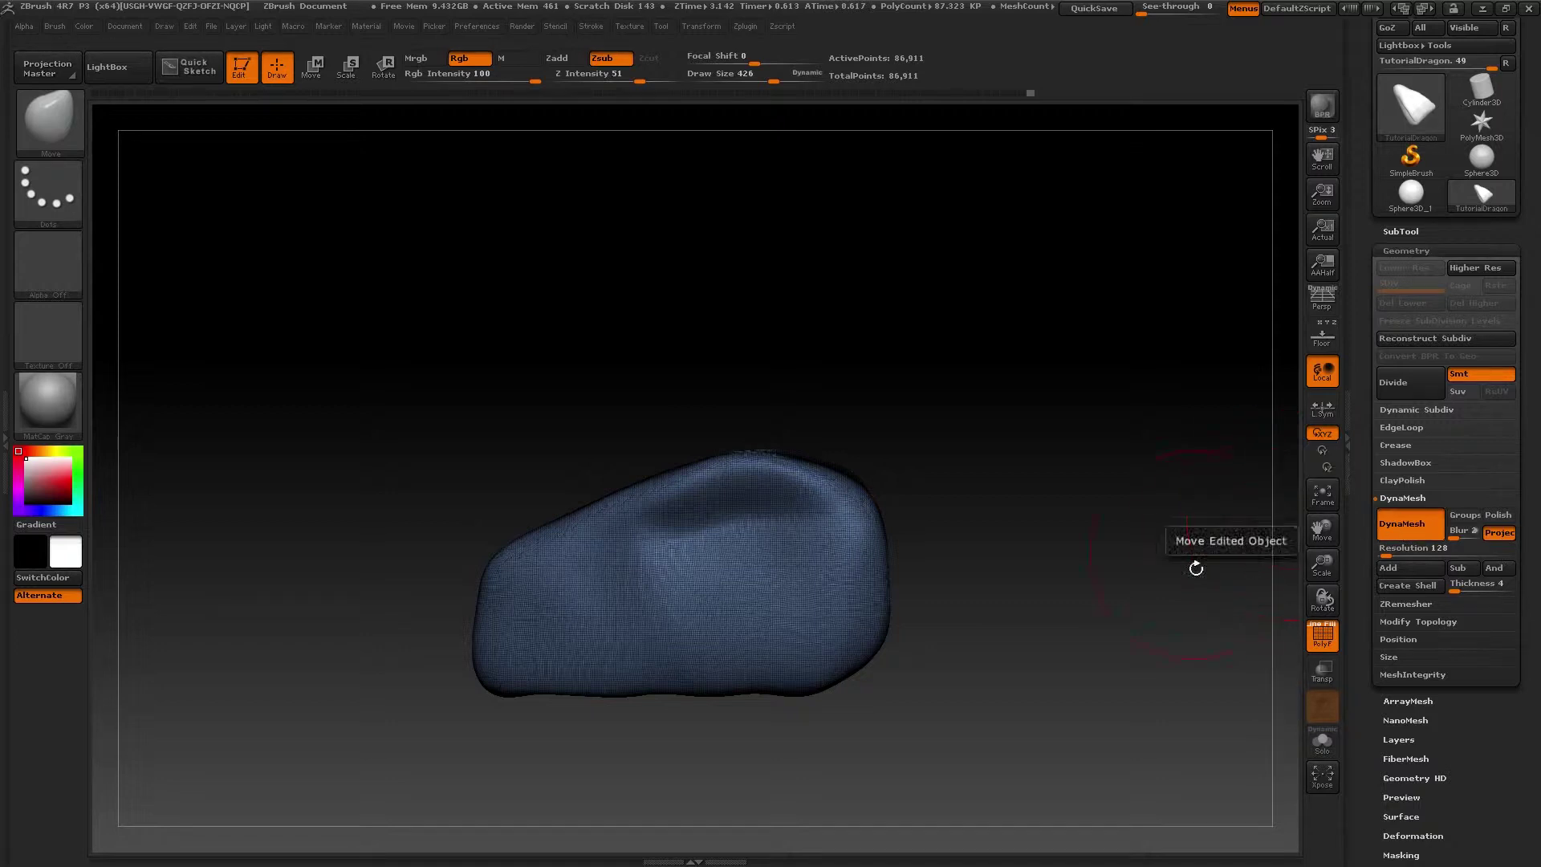
pyautogui.hotkey('ctrl', 'z')
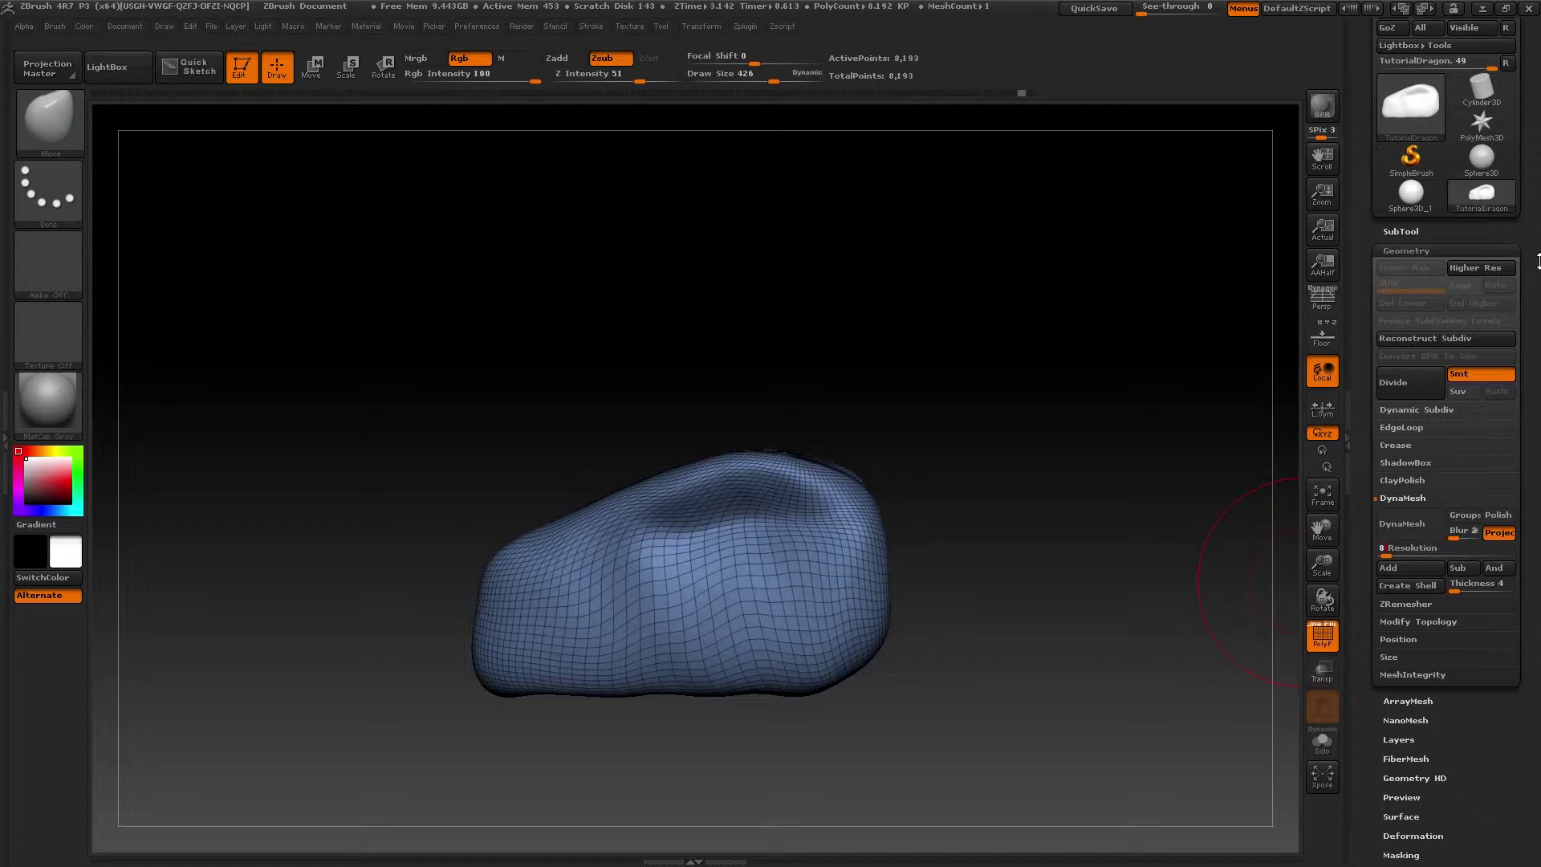
# Step: Try remeshing the head with DynaMesh at Resolution 16, view it from above, and undo the remesh
pyautogui.click(1418, 526)
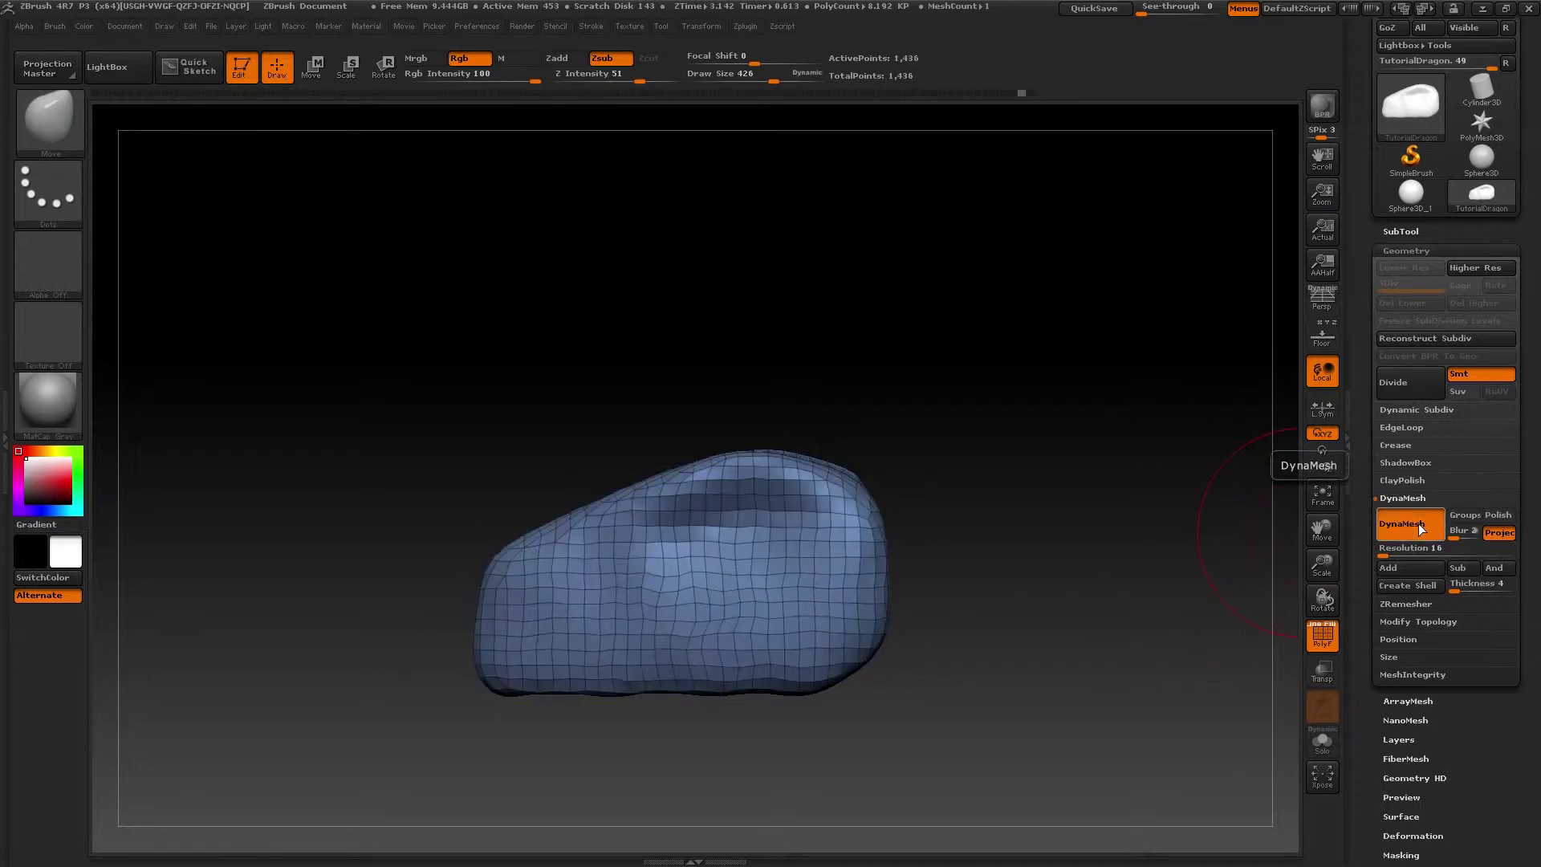
pyautogui.moveTo(963, 567); pyautogui.dragTo(899, 692)
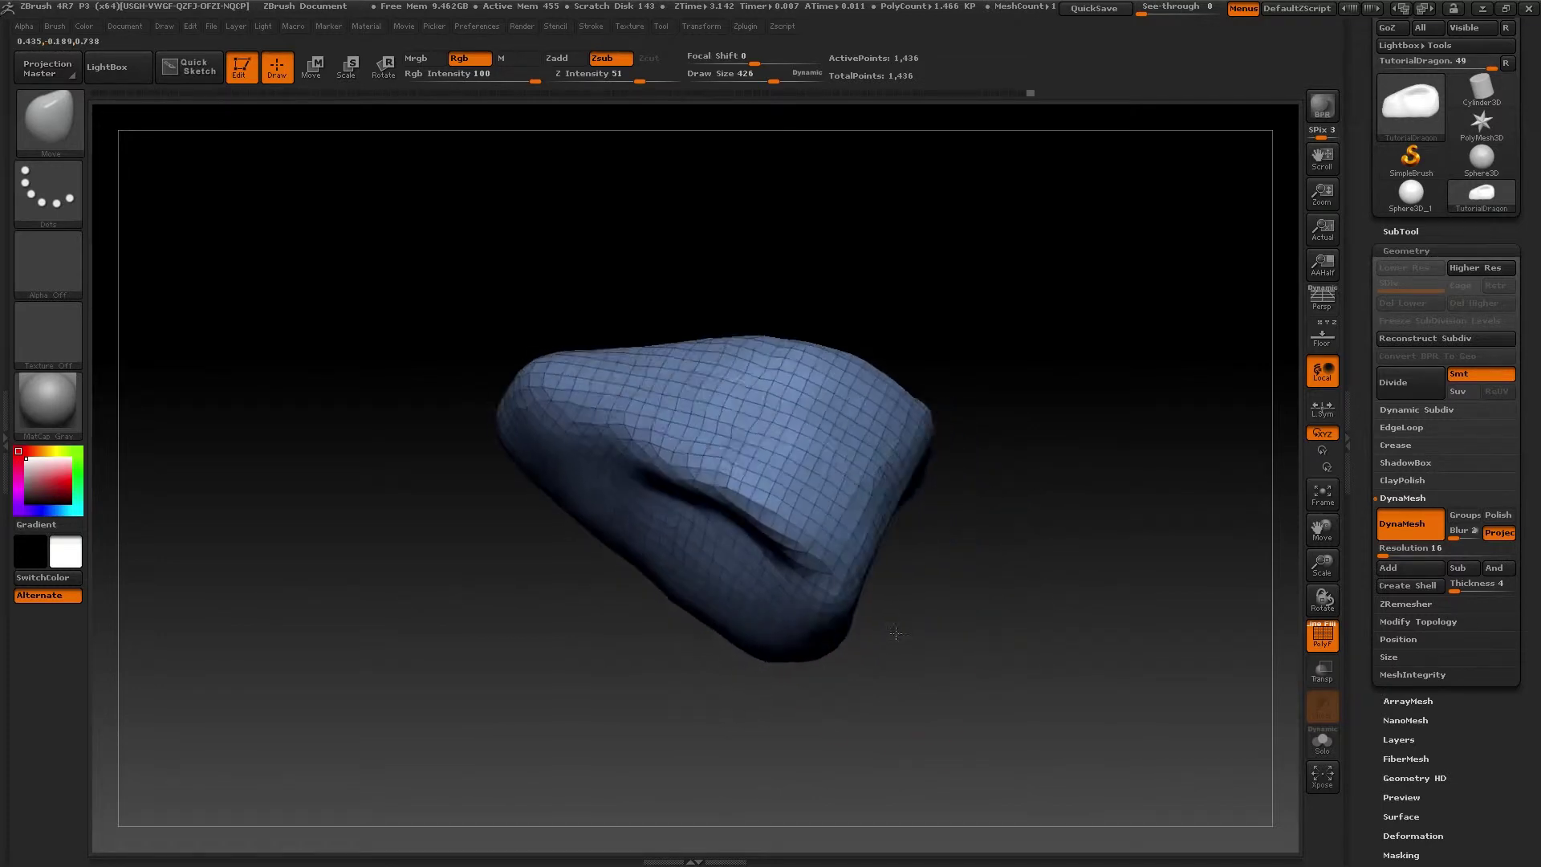
pyautogui.moveTo(923, 658); pyautogui.dragTo(860, 543)
pyautogui.hotkey('ctrl', 'z')
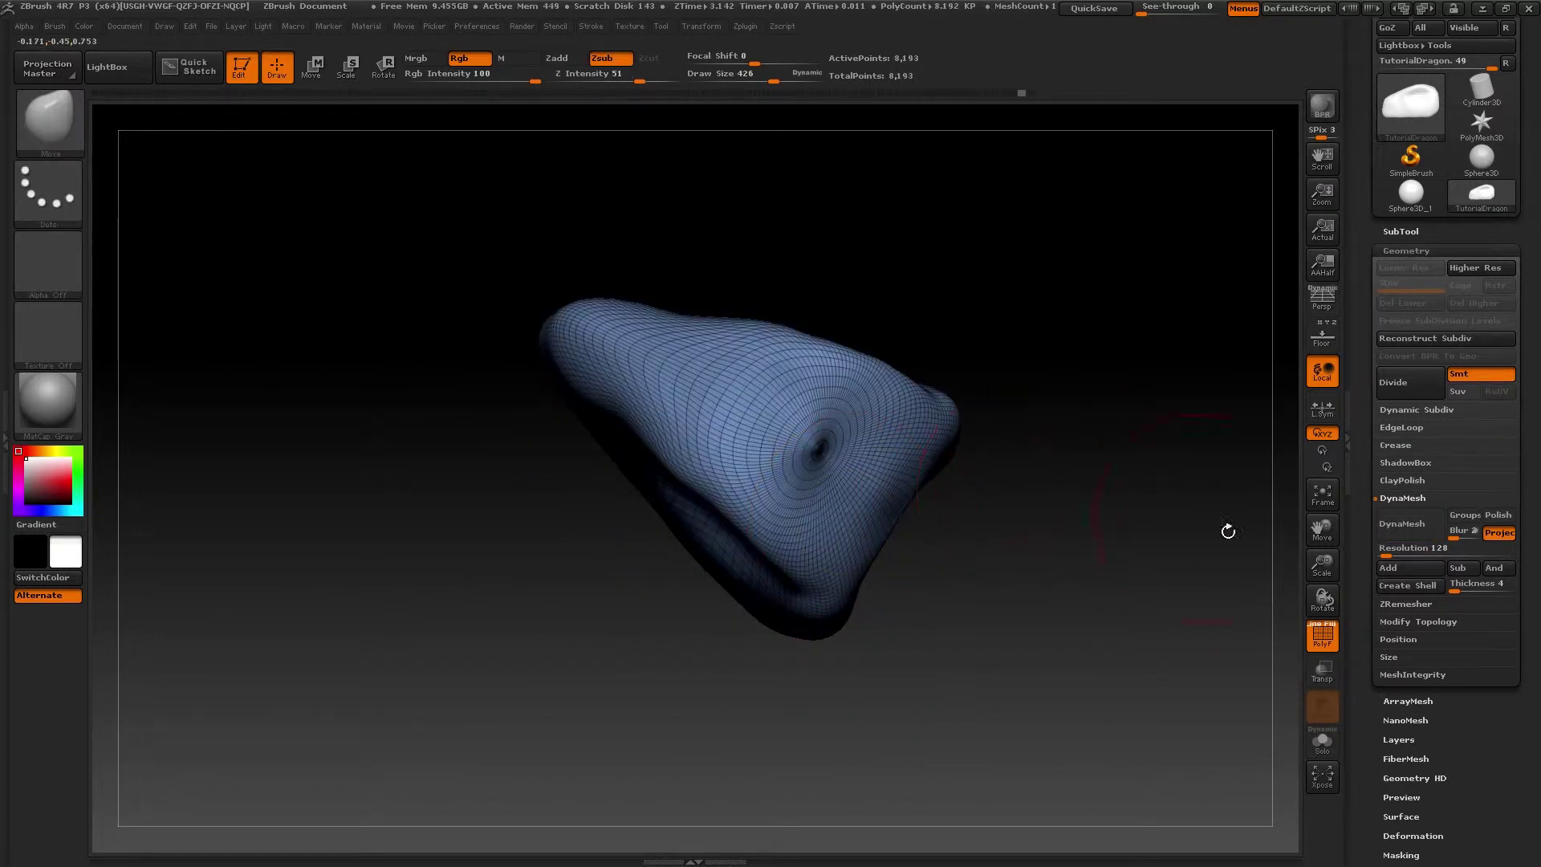
# Step: Set the DynaMesh Resolution to 16, remesh the head, and check the coarse mesh from several sides
pyautogui.moveTo(1409, 548); pyautogui.dragTo(1383, 548)
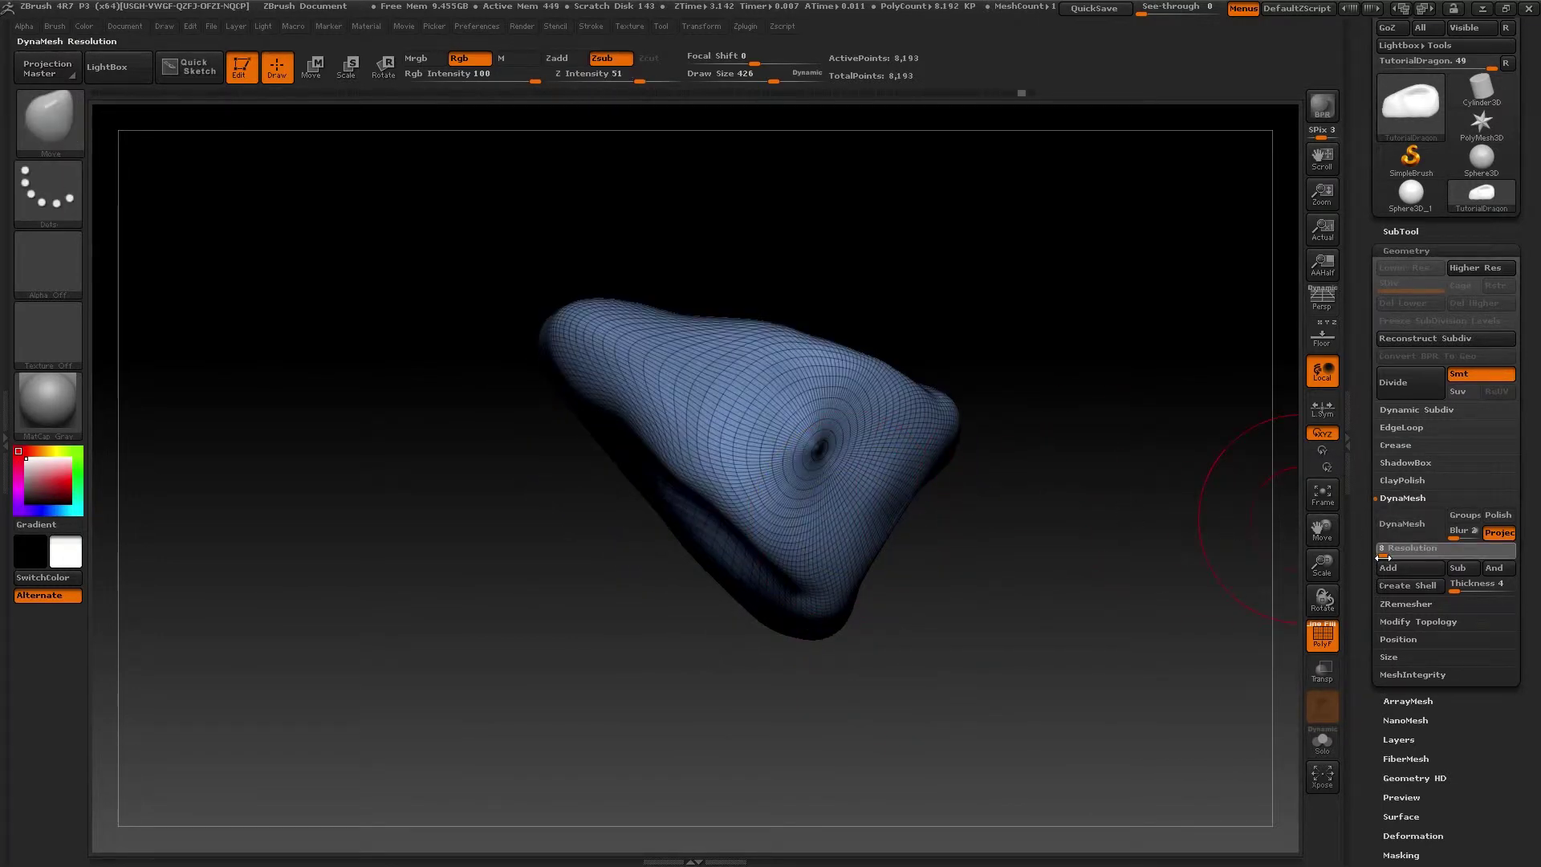
pyautogui.click(1411, 524)
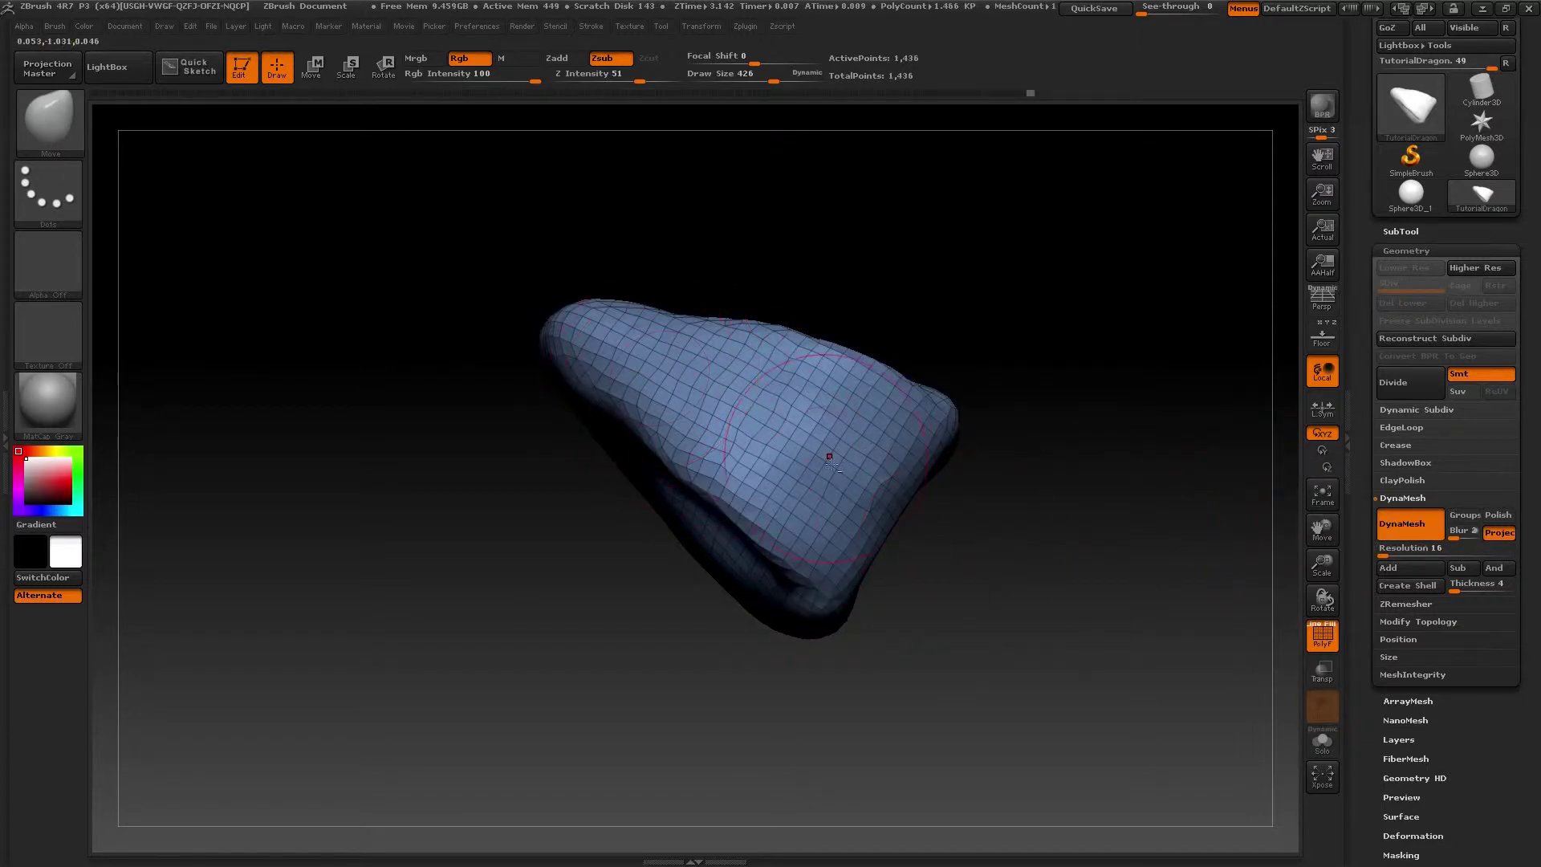
pyautogui.keyDown('ctrl'); pyautogui.moveTo(829, 456); pyautogui.dragTo(888, 602, button='right'); pyautogui.keyUp('ctrl')
pyautogui.moveTo(891, 530); pyautogui.dragTo(835, 498, button='right')
pyautogui.keyDown('ctrl'); pyautogui.moveTo(899, 675); pyautogui.dragTo(902, 500, button='right'); pyautogui.keyUp('ctrl')
pyautogui.moveTo(815, 612); pyautogui.dragTo(1055, 534)
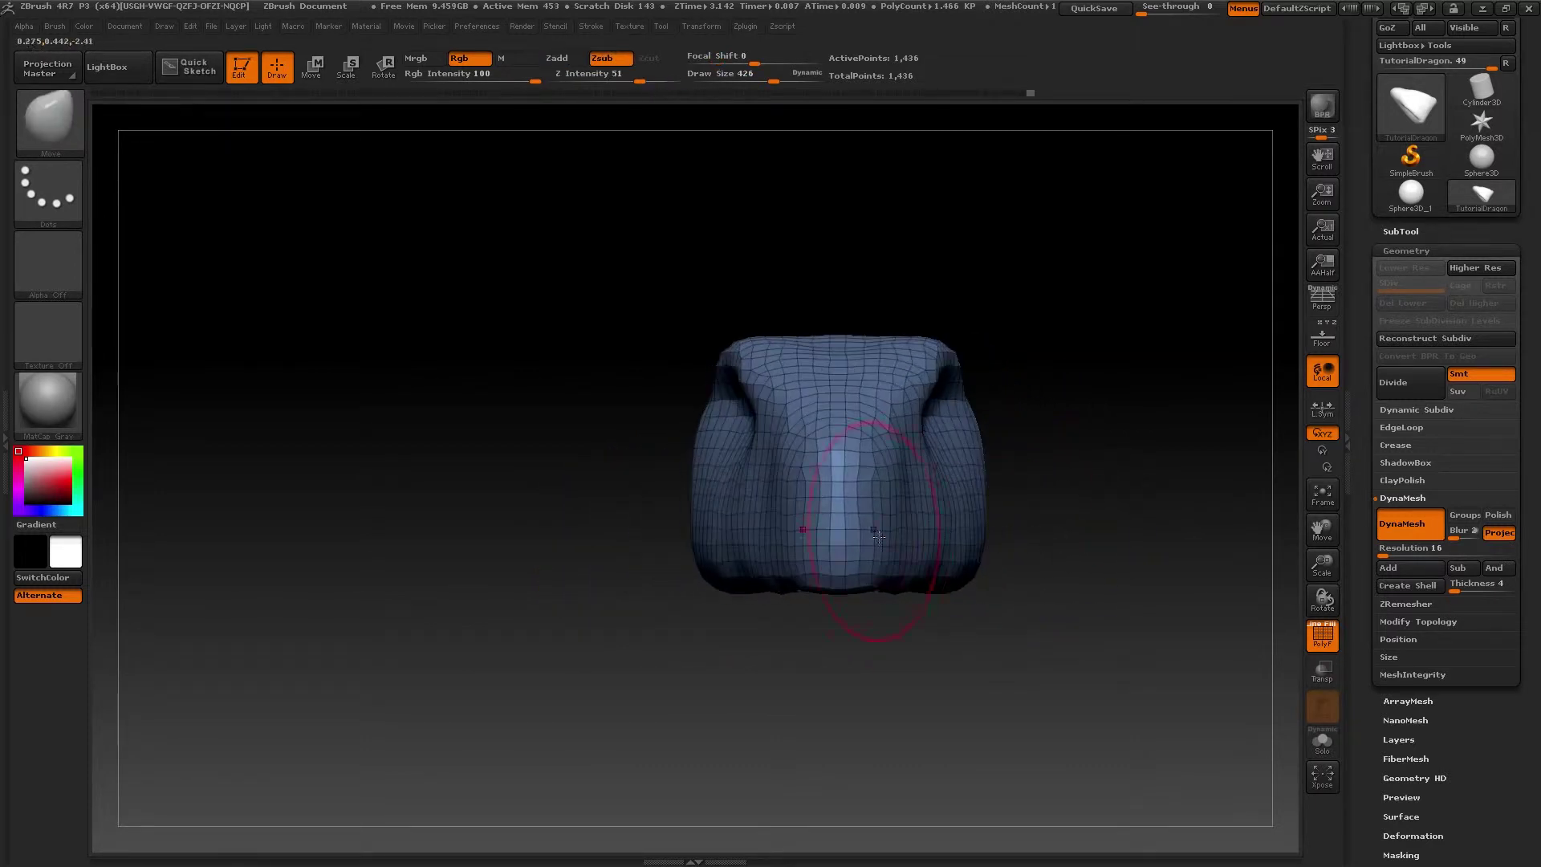
pyautogui.moveTo(861, 543); pyautogui.dragTo(913, 577)
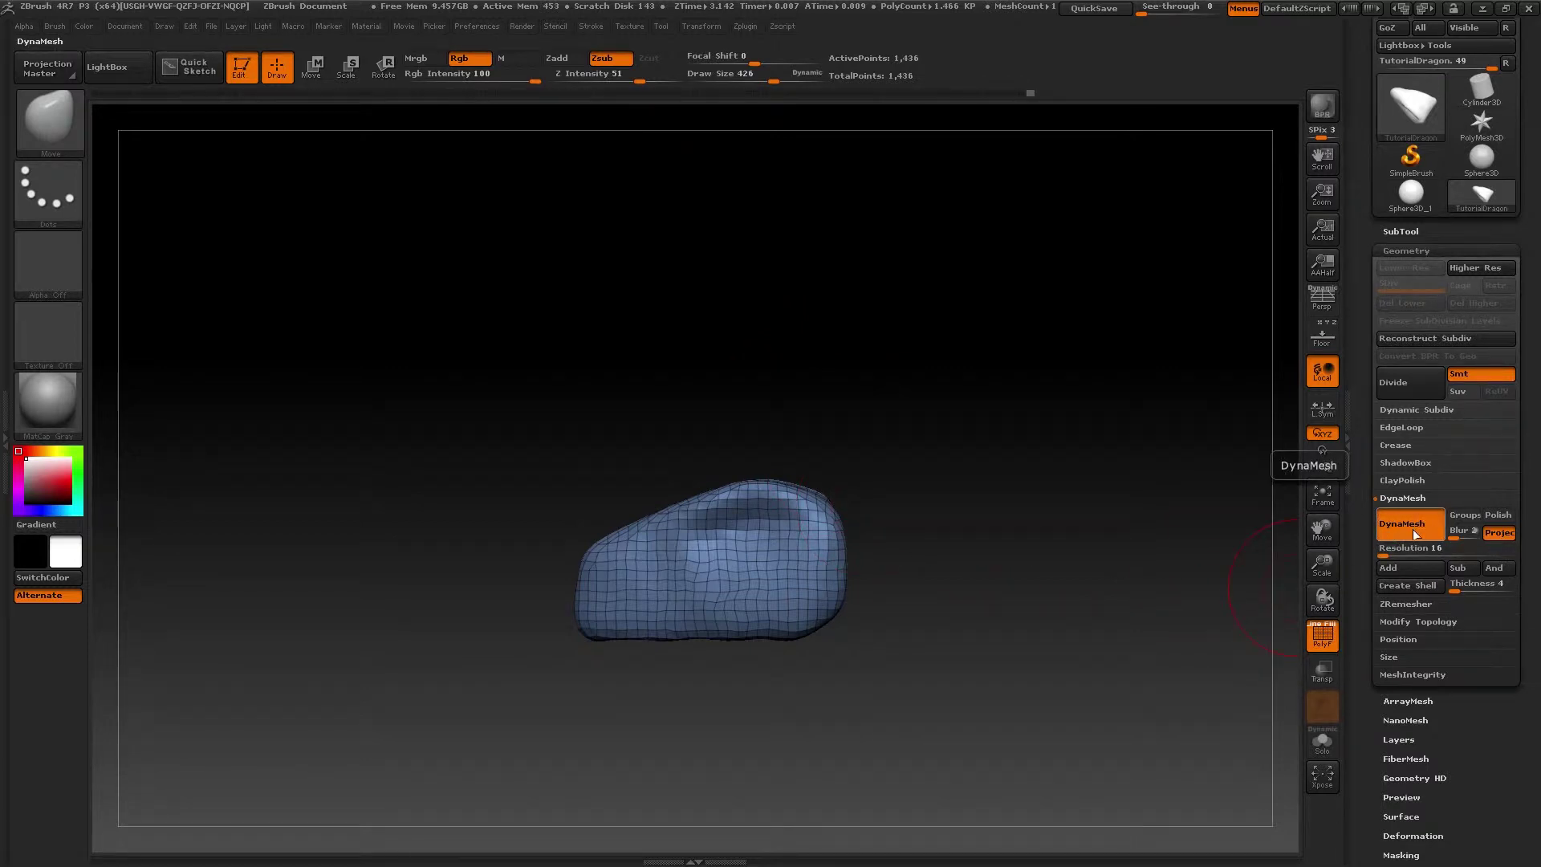
# Step: Collapse the geometry options and hide the wireframe
pyautogui.click(1407, 251)
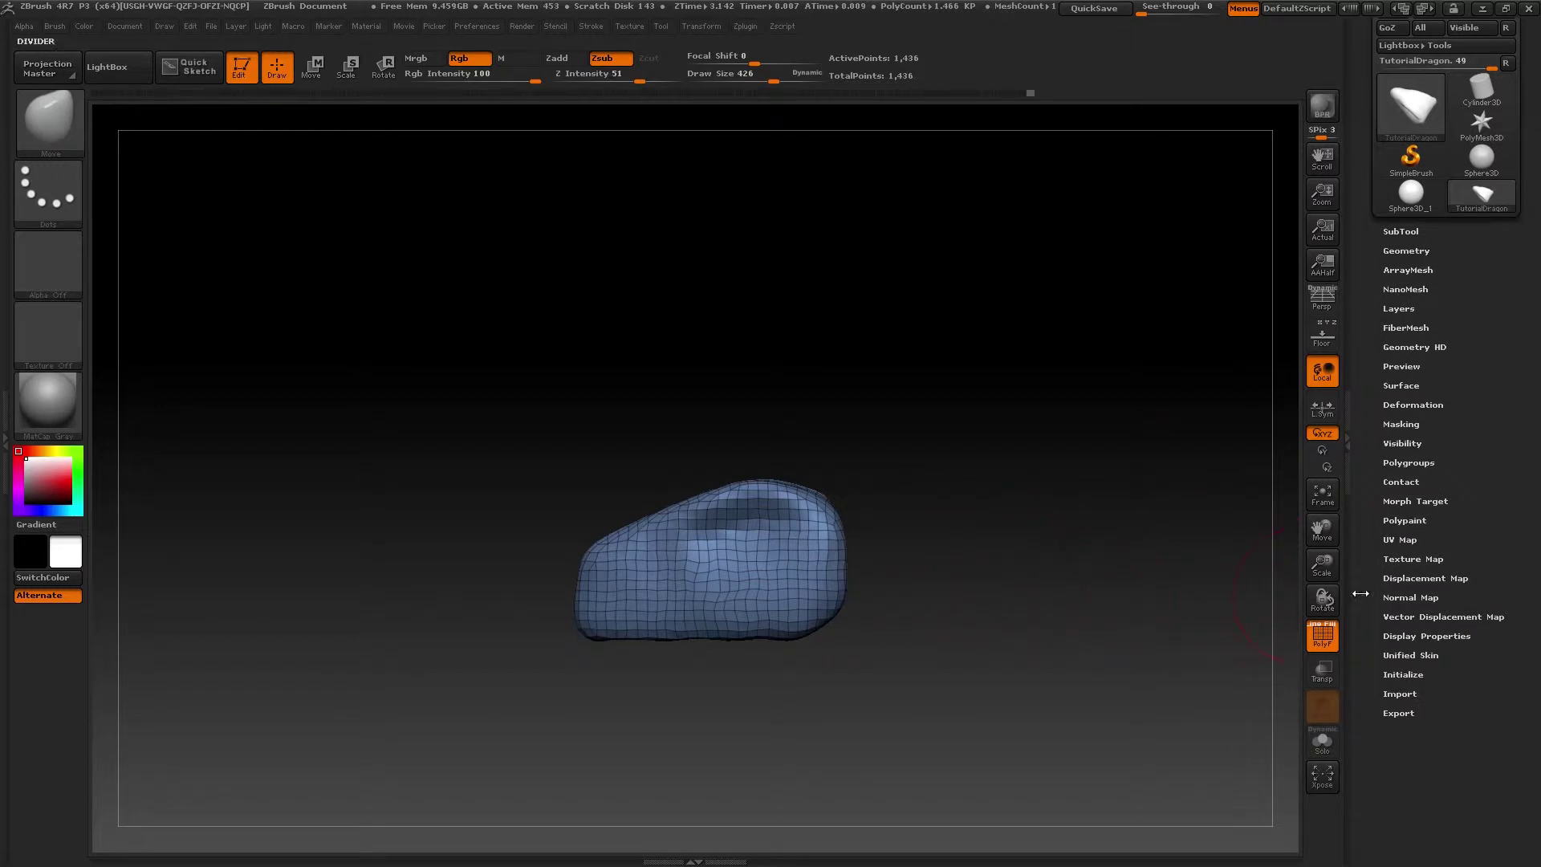
pyautogui.click(1324, 639)
# Step: Lasso a mask over the back of the remeshed head, across the middle of its rear edge
pyautogui.moveTo(875, 625)
pyautogui.mouseDown()
pyautogui.moveTo(929, 520)
pyautogui.moveTo(650, 426)
pyautogui.moveTo(871, 464)
pyautogui.moveTo(801, 533)
pyautogui.moveTo(808, 643)
pyautogui.mouseUp()
pyautogui.press('ctrl')
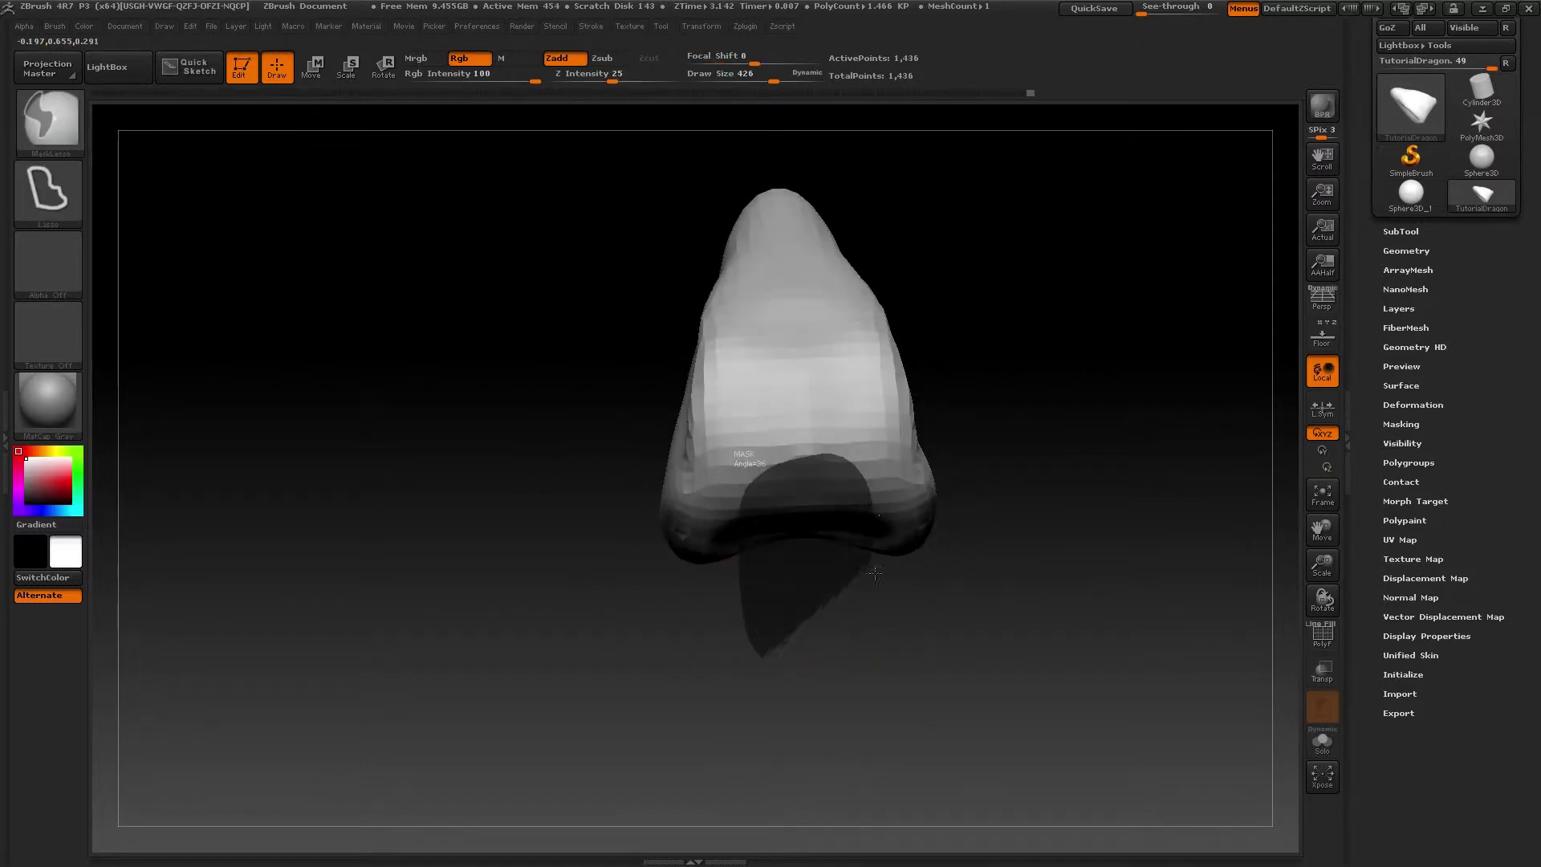
pyautogui.moveTo(874, 584)
pyautogui.keyDown('ctrl'); pyautogui.mouseDown()
pyautogui.moveTo(875, 622)
pyautogui.moveTo(883, 417)
pyautogui.moveTo(948, 395)
pyautogui.mouseUp(); pyautogui.keyUp('ctrl')
pyautogui.press('ctrl')
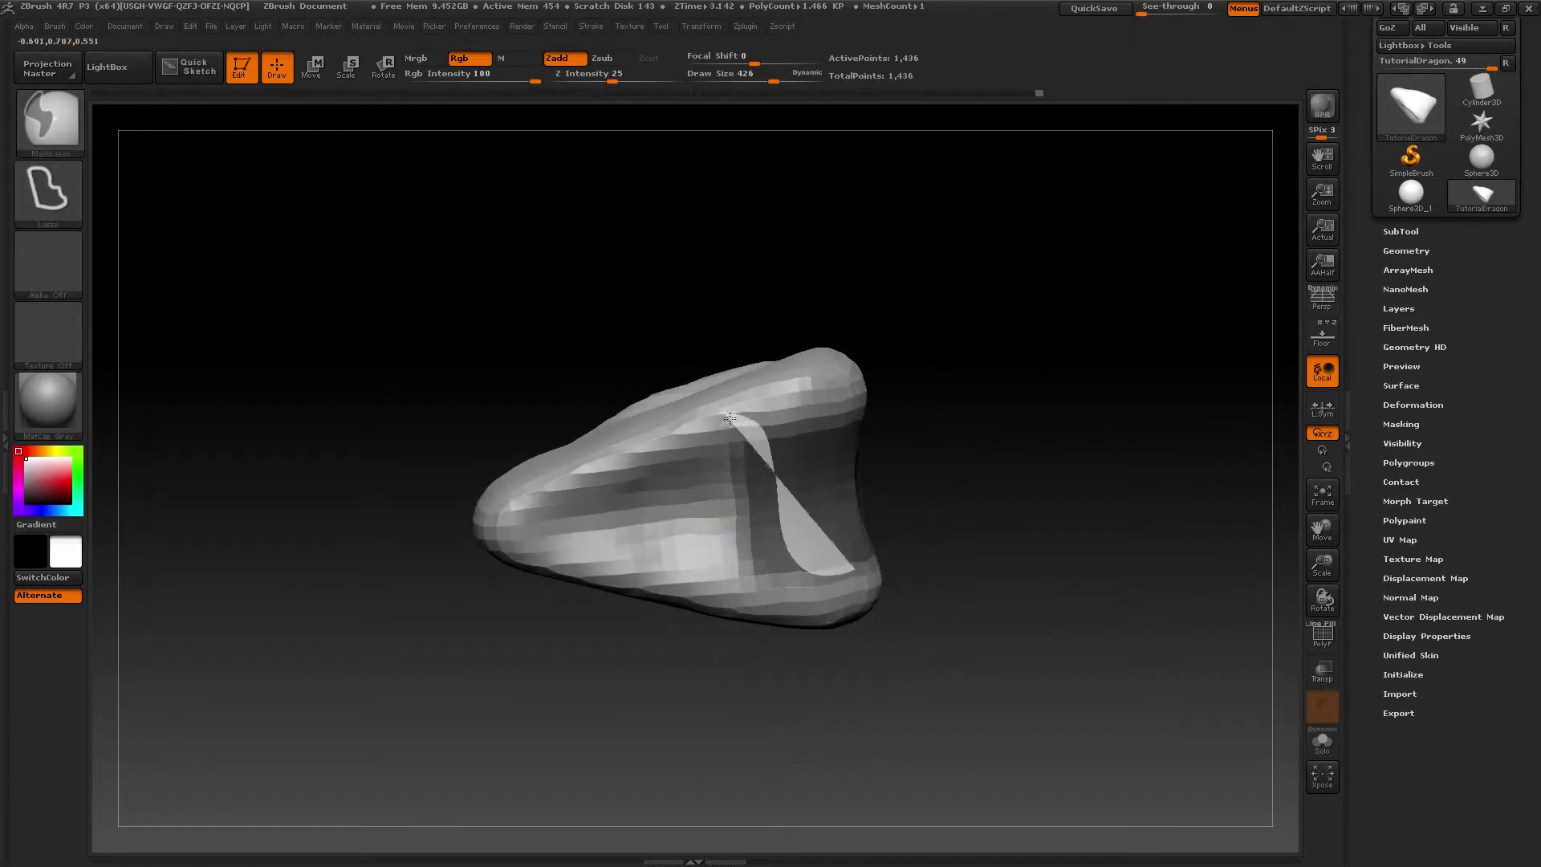
# Step: Extend the lasso mask over the middle of the head's rear face, working from several angles
pyautogui.moveTo(895, 614); pyautogui.dragTo(788, 606)
pyautogui.moveTo(964, 578)
pyautogui.mouseDown()
pyautogui.moveTo(879, 529)
pyautogui.moveTo(891, 596)
pyautogui.mouseUp()
pyautogui.press('ctrl')
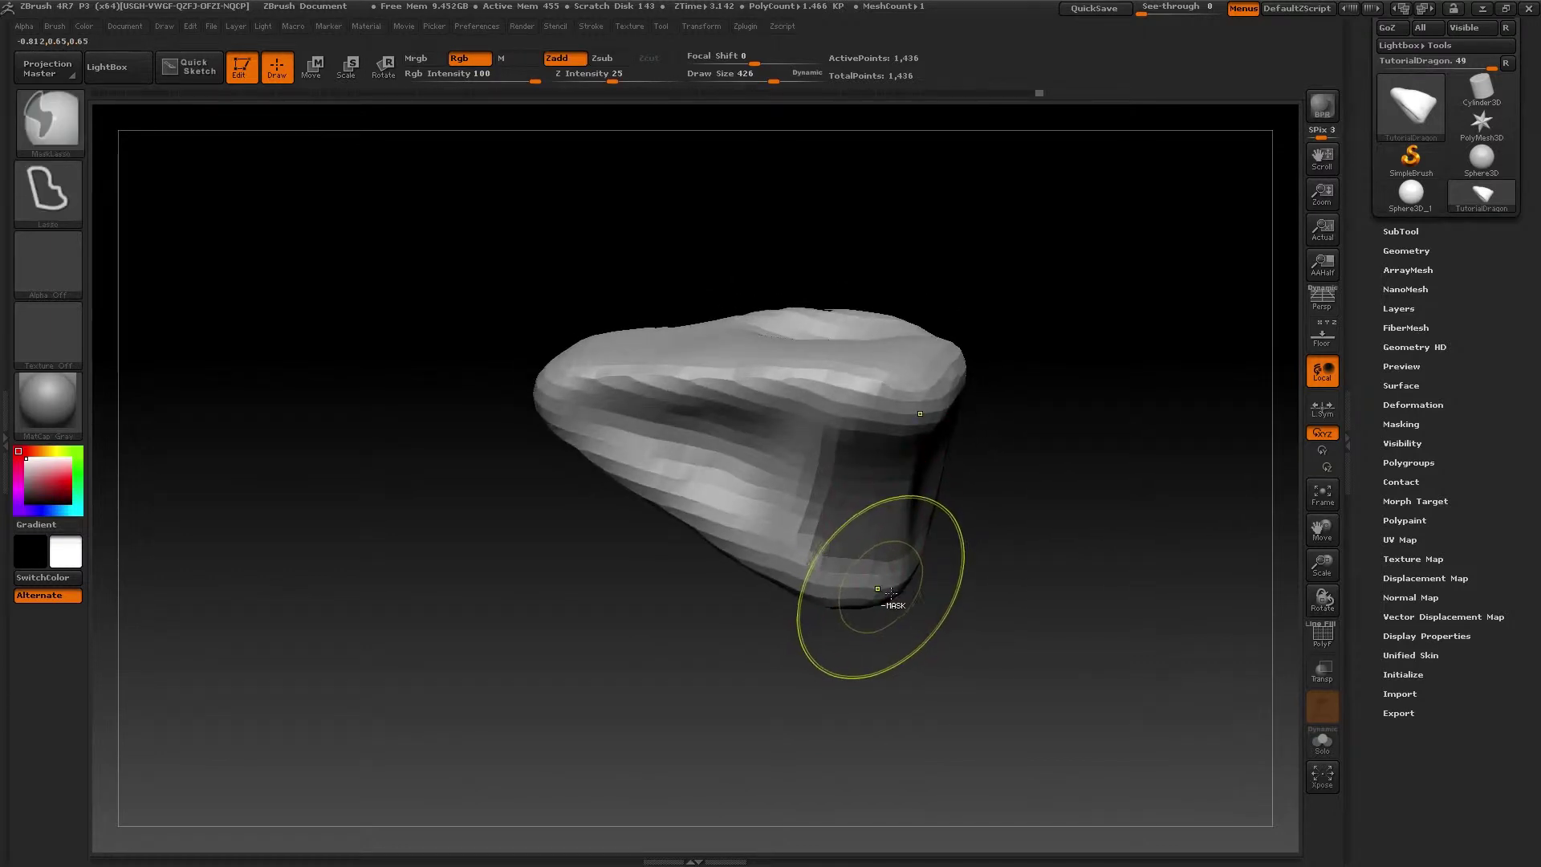
pyautogui.moveTo(857, 571)
pyautogui.mouseDown(button='right')
pyautogui.moveTo(784, 523)
pyautogui.moveTo(920, 504)
pyautogui.mouseUp(button='right')
pyautogui.moveTo(920, 504)
pyautogui.mouseDown()
pyautogui.moveTo(833, 485)
pyautogui.moveTo(871, 642)
pyautogui.mouseUp()
pyautogui.press('ctrl')
pyautogui.keyDown('ctrl'); pyautogui.moveTo(801, 471); pyautogui.dragTo(764, 514); pyautogui.keyUp('ctrl')
pyautogui.keyDown('ctrl'); pyautogui.moveTo(767, 452); pyautogui.dragTo(740, 500); pyautogui.keyUp('ctrl')
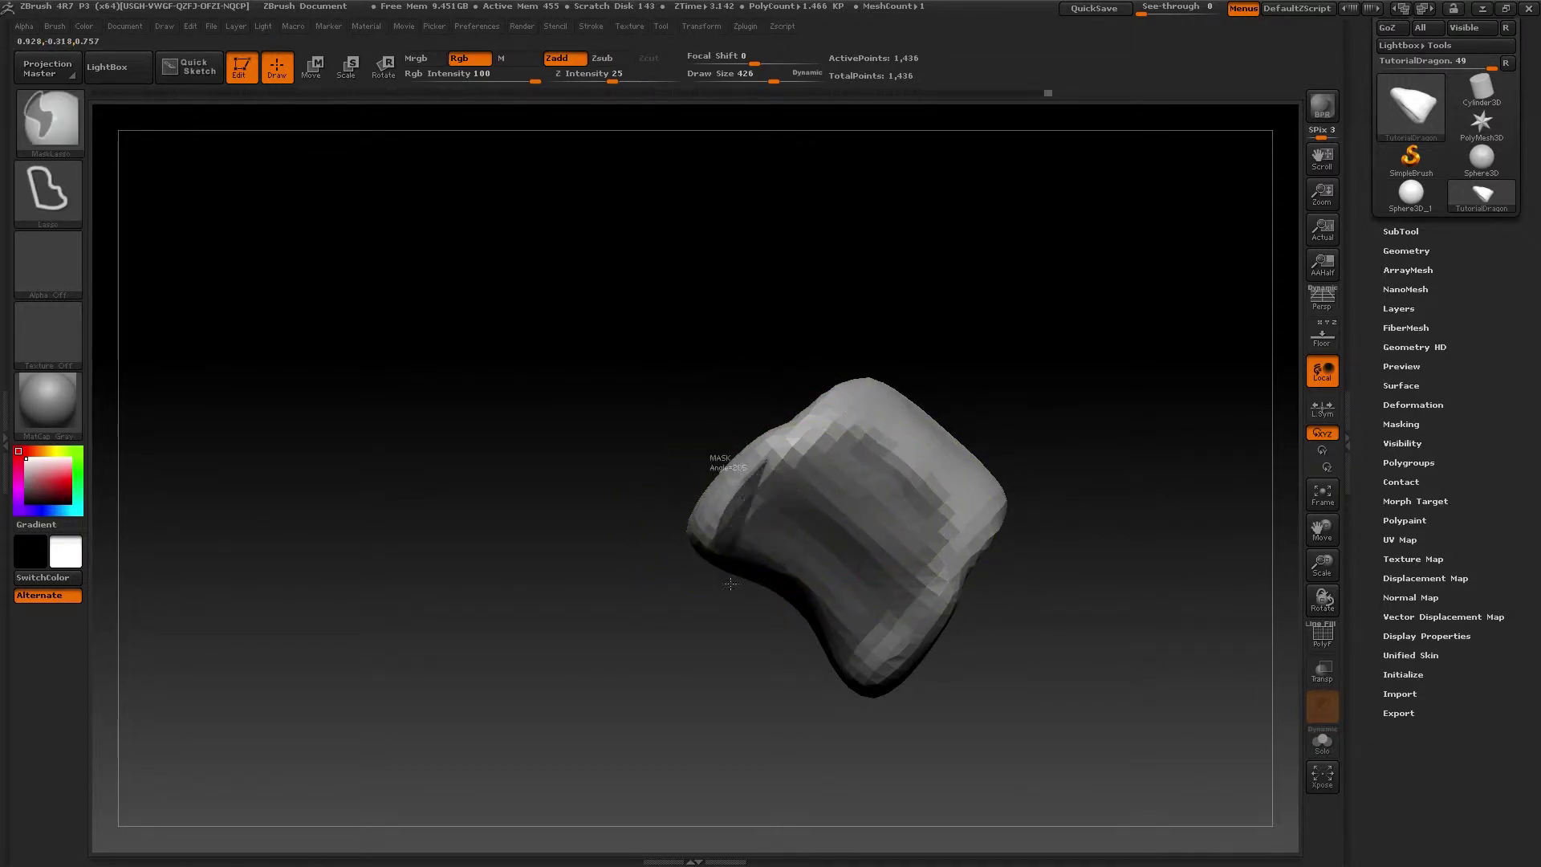
# Step: Lasso the front of the head to correct the mask, and invert it so only the rear face stays editable
pyautogui.keyDown('ctrl'); pyautogui.moveTo(759, 595); pyautogui.dragTo(759, 596); pyautogui.keyUp('ctrl')
pyautogui.moveTo(758, 595)
pyautogui.mouseDown()
pyautogui.moveTo(877, 562)
pyautogui.moveTo(891, 602)
pyautogui.moveTo(805, 498)
pyautogui.moveTo(850, 586)
pyautogui.moveTo(875, 584)
pyautogui.mouseUp()
pyautogui.keyDown('ctrl'); pyautogui.moveTo(570, 498); pyautogui.dragTo(791, 523); pyautogui.keyUp('ctrl')
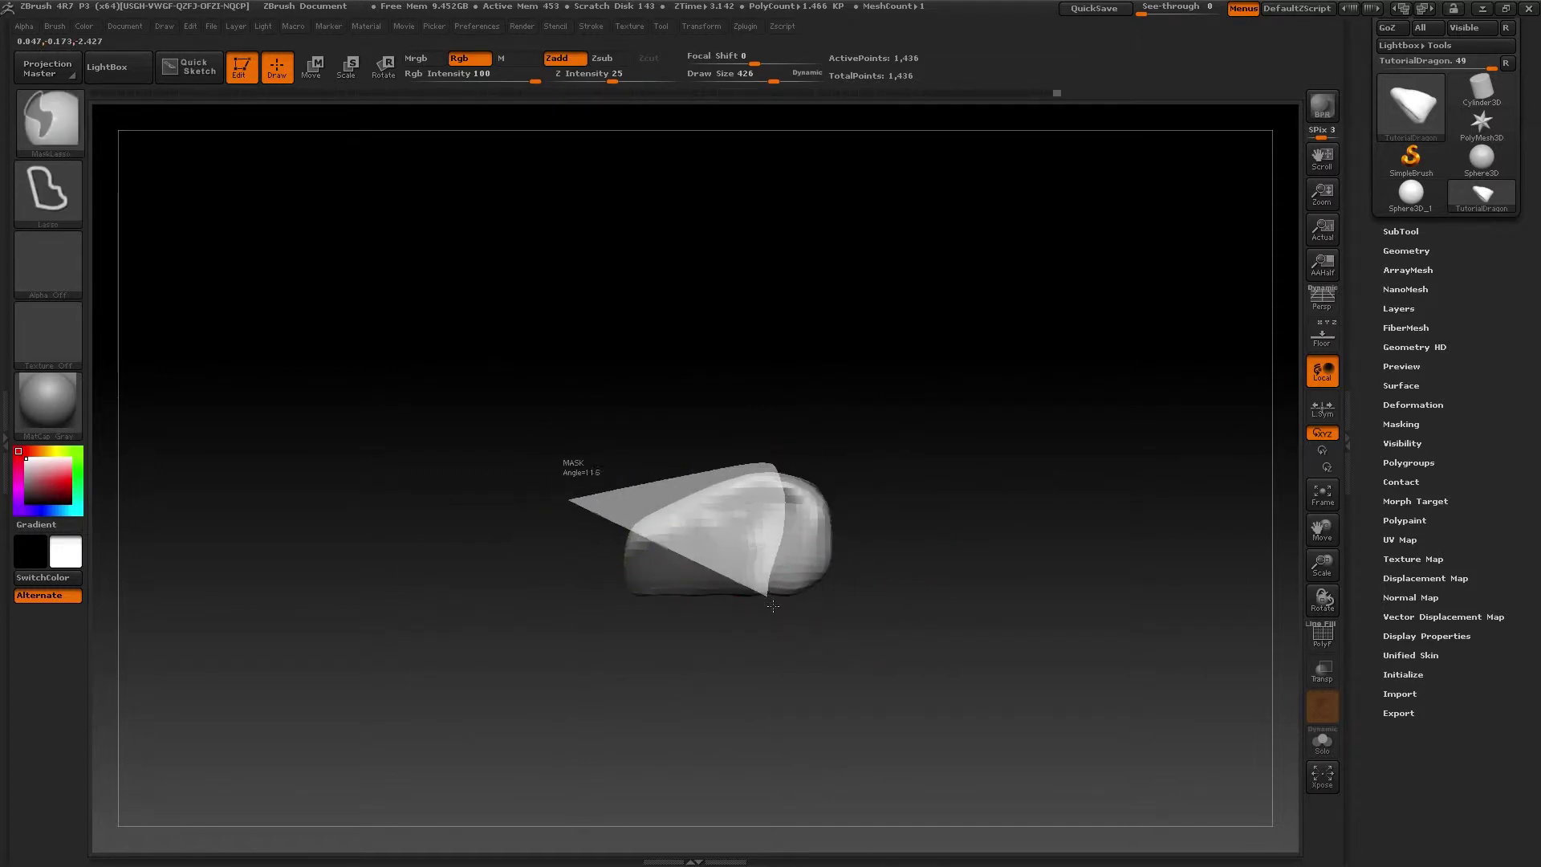
pyautogui.keyDown('ctrl'); pyautogui.keyDown('alt'); pyautogui.moveTo(772, 610); pyautogui.dragTo(611, 659); pyautogui.keyUp('alt'); pyautogui.keyUp('ctrl')
pyautogui.moveTo(623, 506); pyautogui.dragTo(710, 435)
pyautogui.press('ctrl')
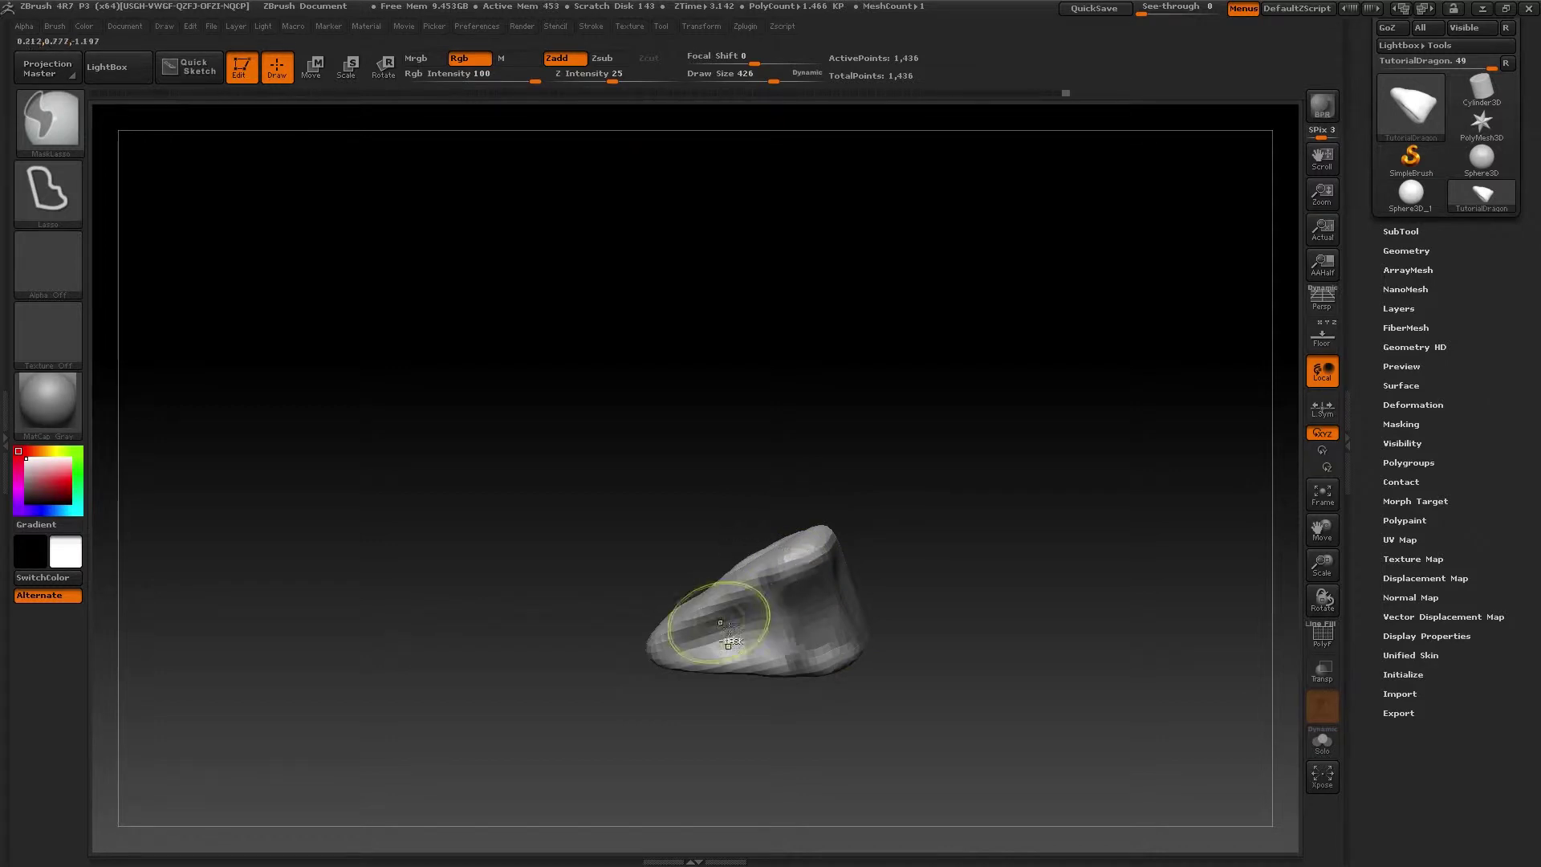
pyautogui.press('ctrl')
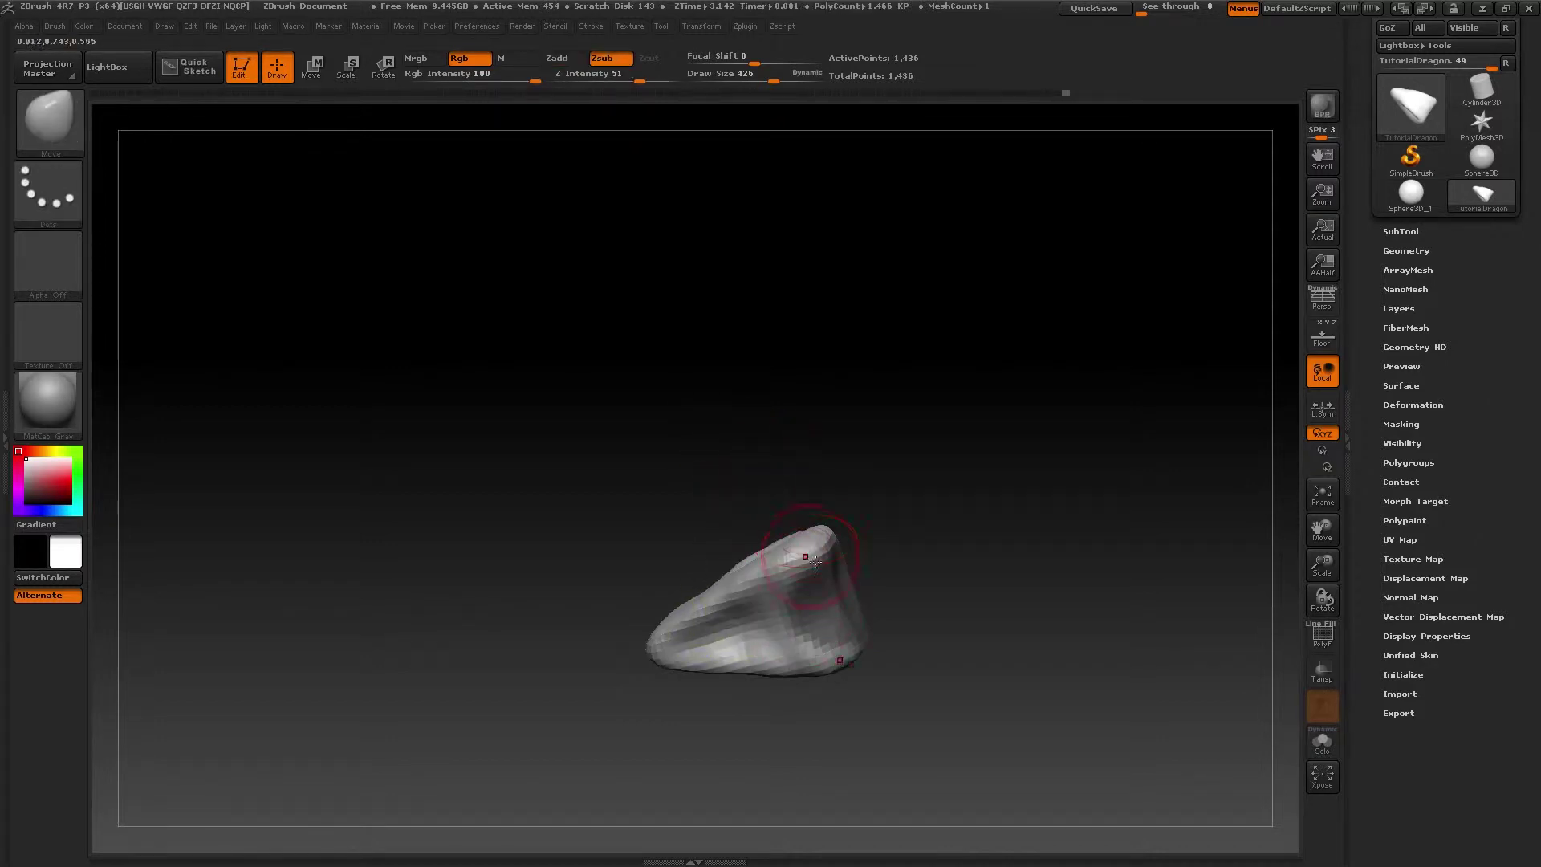
pyautogui.moveTo(883, 579)
pyautogui.mouseDown()
pyautogui.moveTo(923, 622)
pyautogui.moveTo(833, 667)
pyautogui.moveTo(795, 602)
pyautogui.moveTo(775, 511)
pyautogui.moveTo(933, 627)
pyautogui.mouseUp()
pyautogui.press('ctrl')
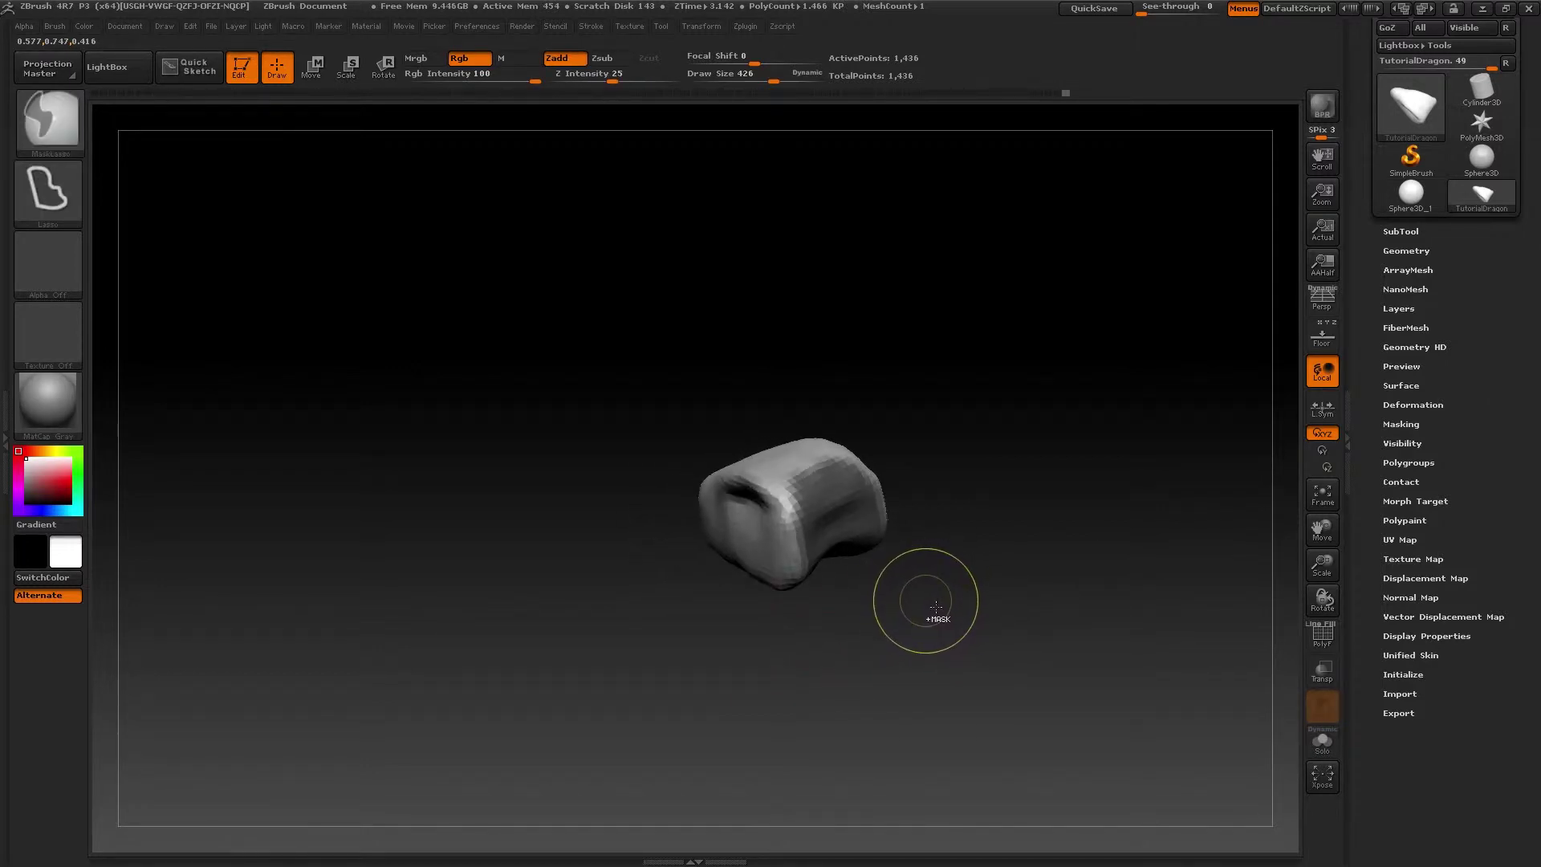
# Step: Set the Draw Size to 1000, try pulling the unmasked rear face out into a neck, and undo the pull after checking its wireframe
pyautogui.moveTo(932, 622)
pyautogui.mouseDown()
pyautogui.moveTo(950, 541)
pyautogui.moveTo(967, 567)
pyautogui.mouseUp()
pyautogui.press('s')
pyautogui.moveTo(870, 544)
pyautogui.mouseDown()
pyautogui.moveTo(891, 530)
pyautogui.moveTo(1028, 559)
pyautogui.mouseUp()
pyautogui.moveTo(904, 628)
pyautogui.keyDown('alt'); pyautogui.mouseDown()
pyautogui.moveTo(916, 659)
pyautogui.moveTo(966, 491)
pyautogui.moveTo(981, 591)
pyautogui.mouseUp(); pyautogui.keyUp('alt')
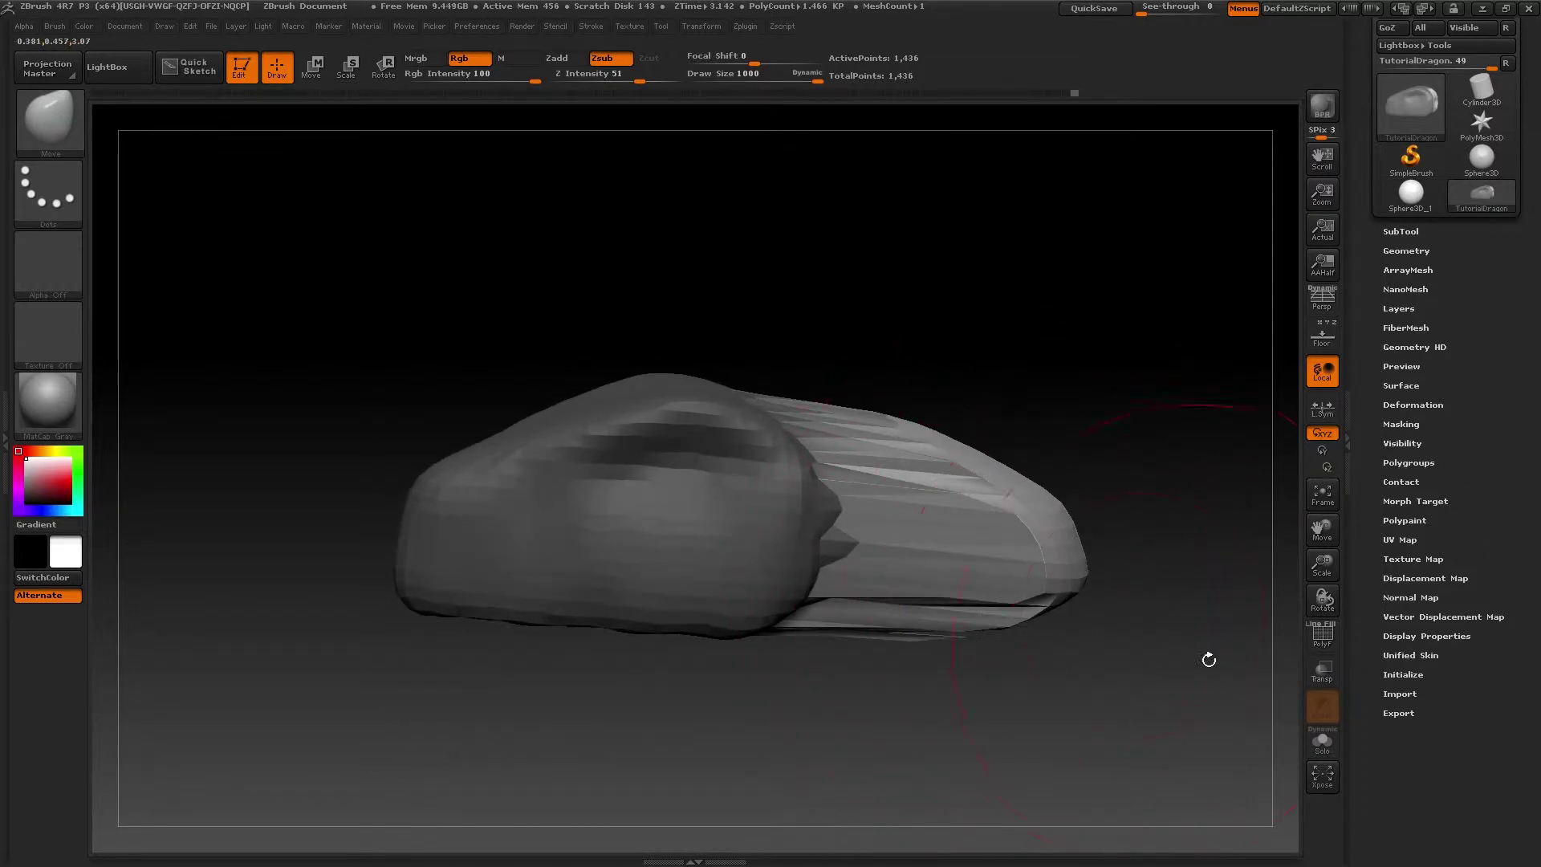
pyautogui.click(1322, 635)
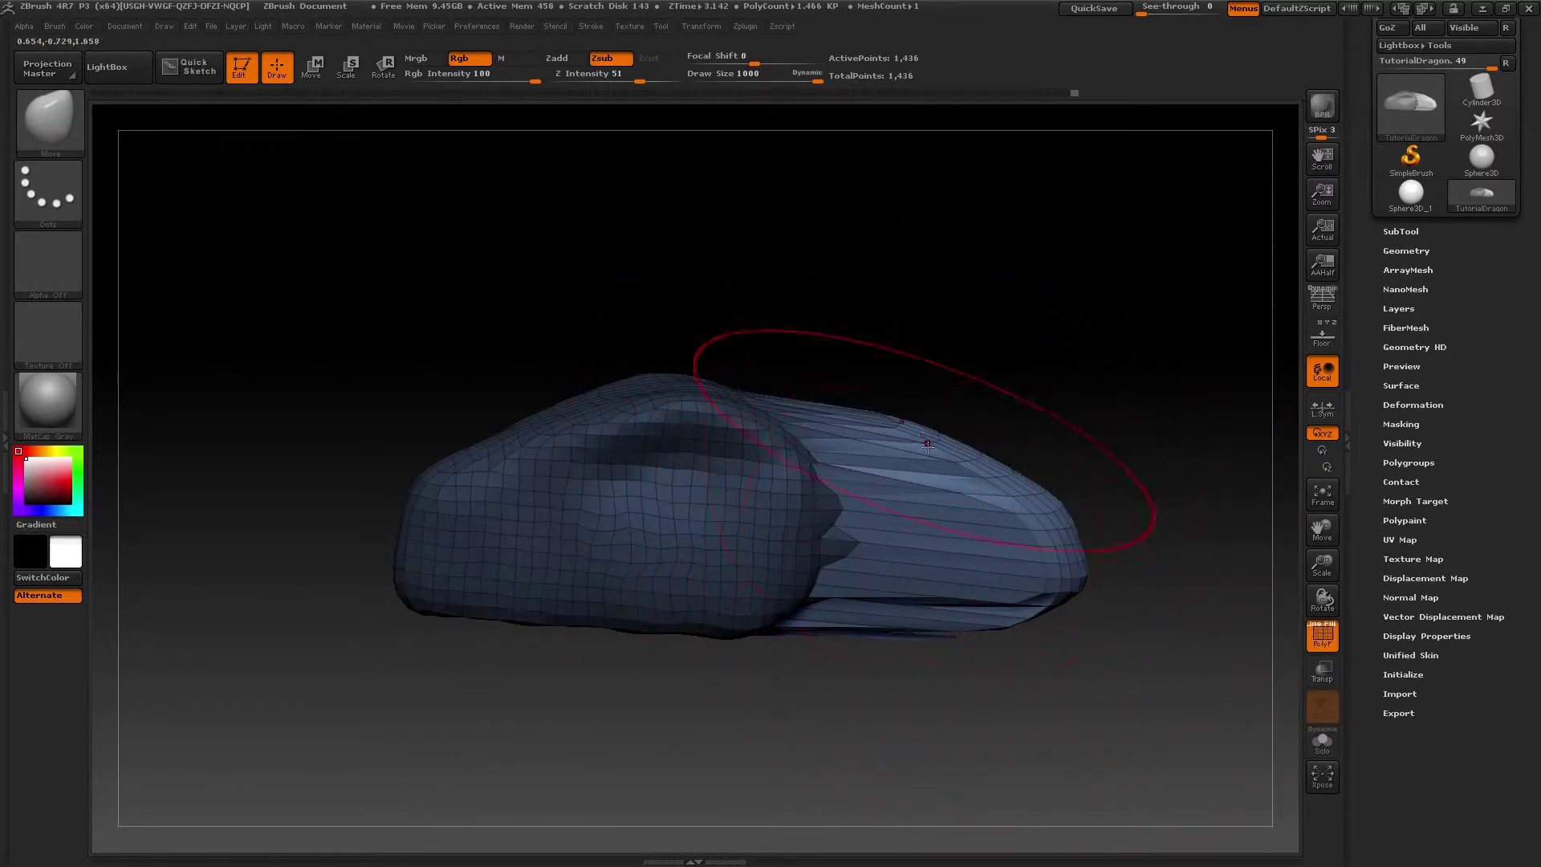
pyautogui.moveTo(899, 521)
pyautogui.mouseDown()
pyautogui.moveTo(888, 480)
pyautogui.moveTo(912, 456)
pyautogui.mouseUp()
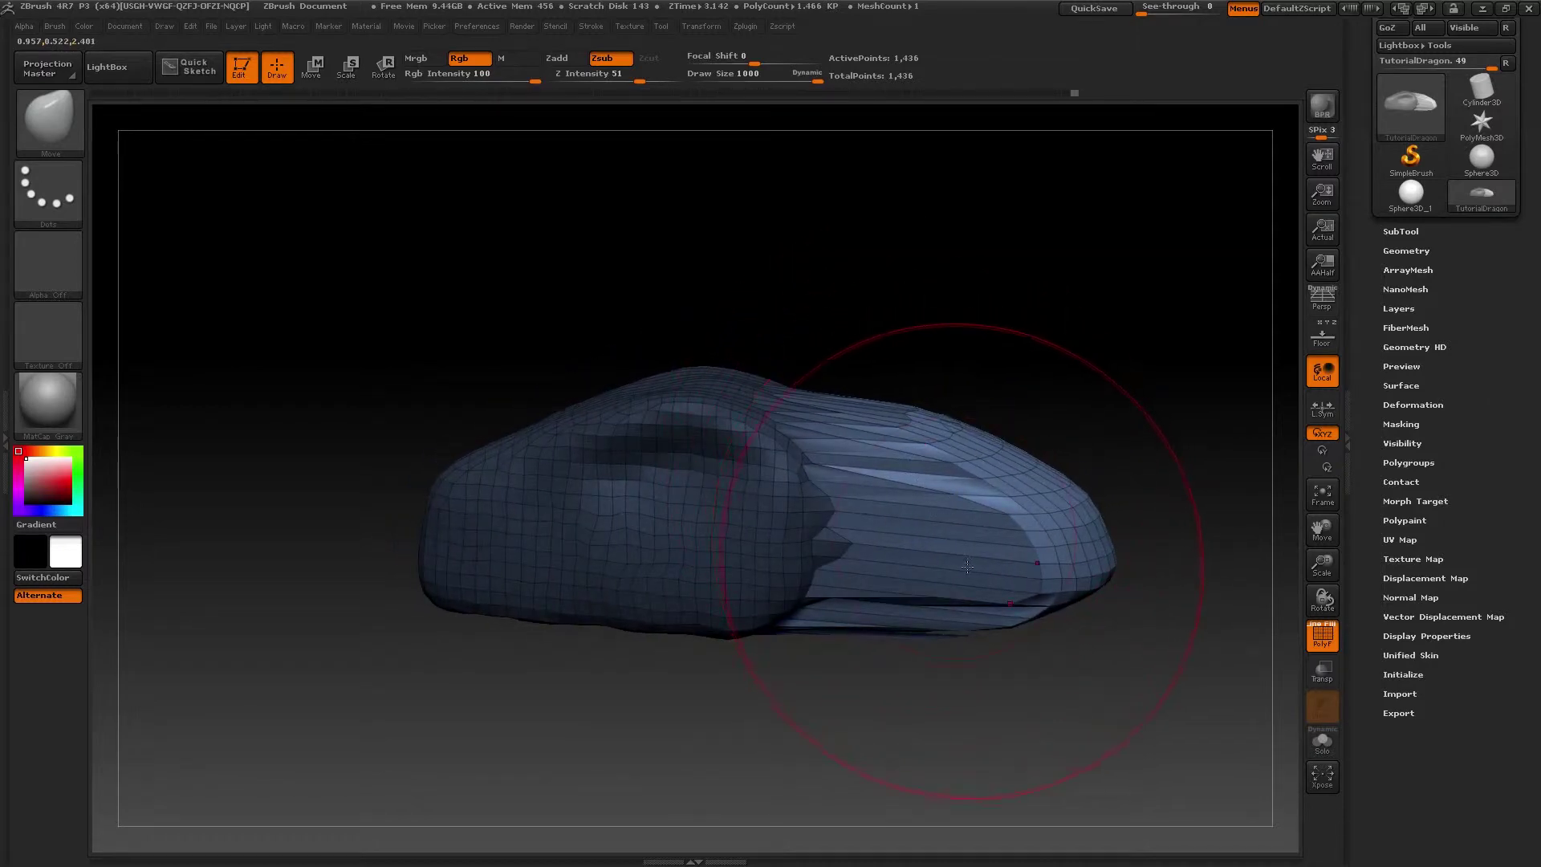
pyautogui.moveTo(966, 568); pyautogui.dragTo(947, 576, button='right')
pyautogui.hotkey('ctrl', 'z')
pyautogui.moveTo(959, 578); pyautogui.dragTo(851, 610)
pyautogui.click(1323, 637)
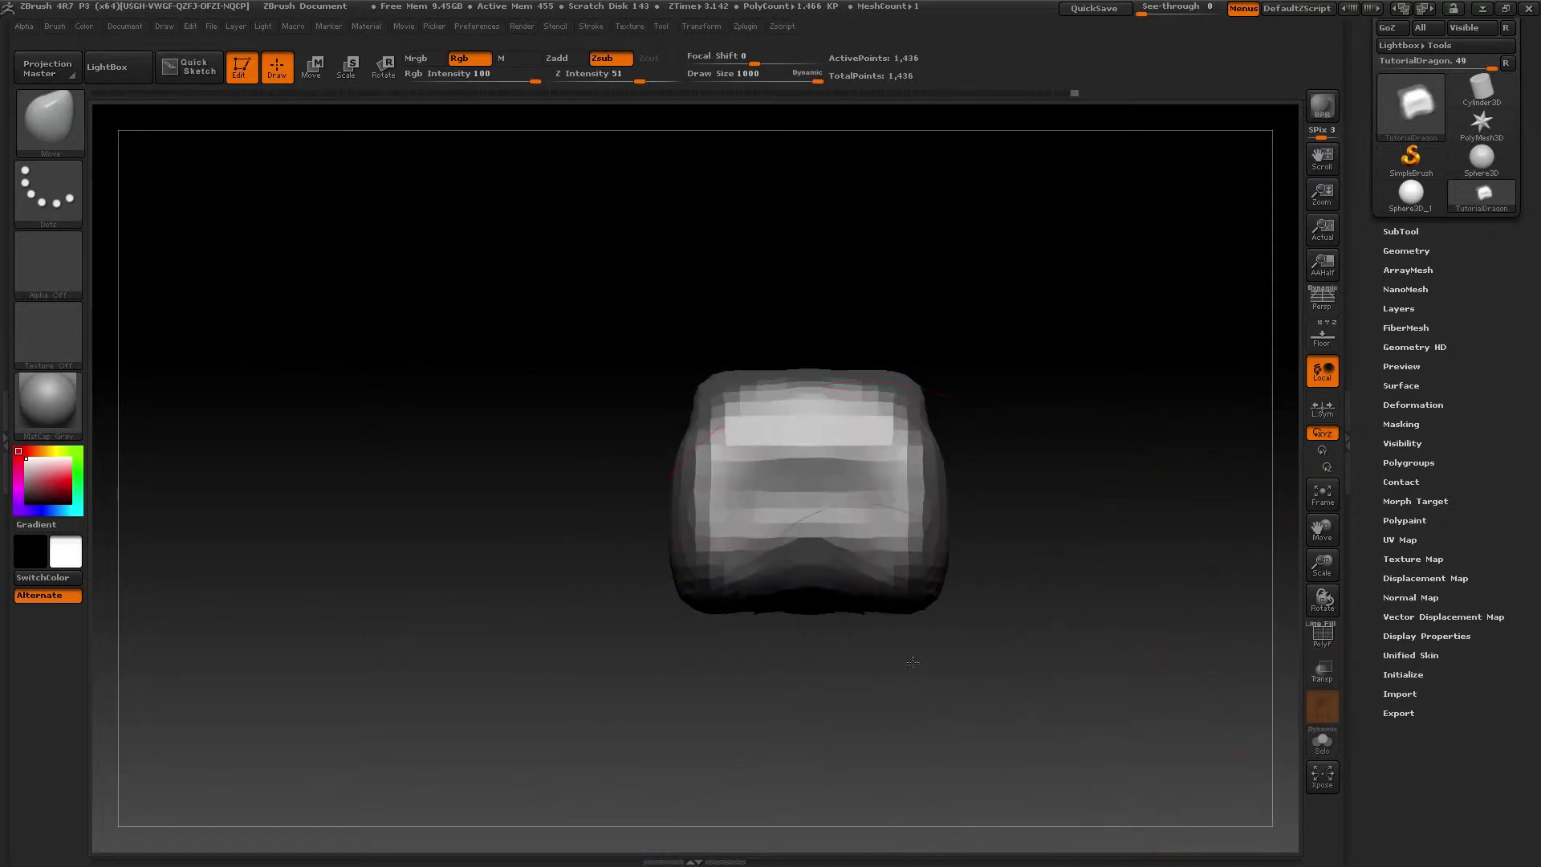
# Step: Adjust the mask on the rear face with a lasso, test a short neck pull, and undo that pull
pyautogui.press('ctrl')
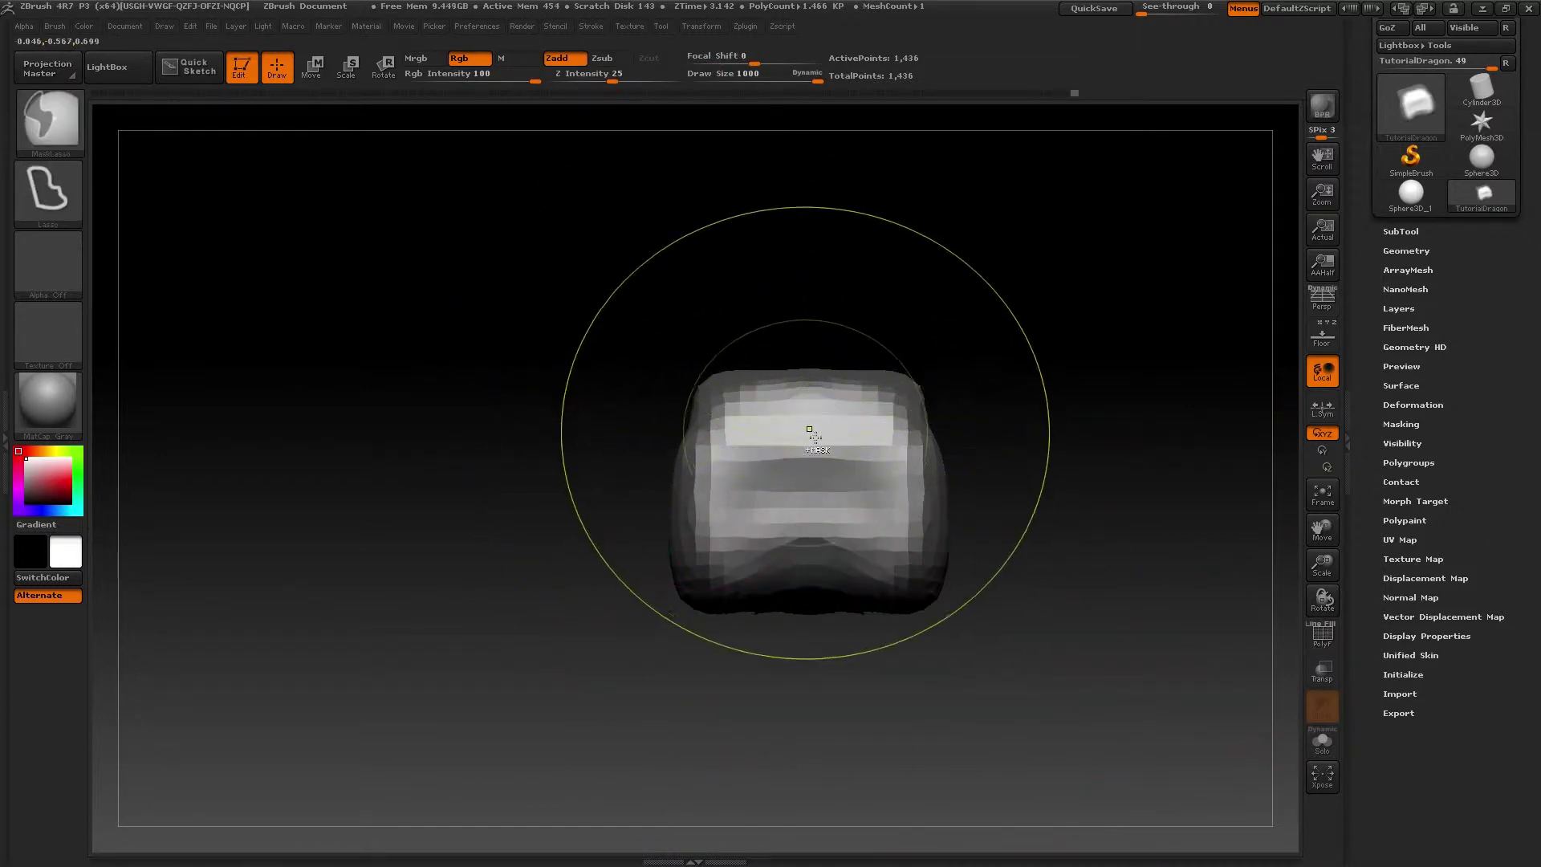
pyautogui.moveTo(738, 568)
pyautogui.keyDown('ctrl'); pyautogui.mouseDown()
pyautogui.moveTo(754, 635)
pyautogui.moveTo(736, 339)
pyautogui.moveTo(824, 344)
pyautogui.mouseUp(); pyautogui.keyUp('ctrl')
pyautogui.moveTo(646, 578)
pyautogui.mouseDown()
pyautogui.moveTo(683, 458)
pyautogui.moveTo(871, 566)
pyautogui.moveTo(861, 554)
pyautogui.mouseUp()
pyautogui.moveTo(852, 498)
pyautogui.mouseDown()
pyautogui.moveTo(829, 368)
pyautogui.moveTo(860, 441)
pyautogui.moveTo(849, 519)
pyautogui.moveTo(1004, 526)
pyautogui.moveTo(937, 549)
pyautogui.mouseUp()
pyautogui.hotkey('ctrl', 'z')
# Step: Pull the unmasked rear face straight back with the Move brush to form a neck, undoing and repeating an overlong pull
pyautogui.moveTo(1018, 616); pyautogui.dragTo(1091, 582)
pyautogui.moveTo(844, 520); pyautogui.dragTo(1240, 494)
pyautogui.moveTo(1091, 571)
pyautogui.mouseDown()
pyautogui.moveTo(988, 450)
pyautogui.moveTo(1076, 554)
pyautogui.moveTo(1068, 566)
pyautogui.mouseUp()
pyautogui.hotkey('ctrl', 'z')
pyautogui.moveTo(844, 501); pyautogui.dragTo(1098, 532)
pyautogui.moveTo(969, 539); pyautogui.dragTo(1117, 577)
# Step: Examine the stretched polygons between the head and the new neck in wireframe
pyautogui.click(1323, 639)
pyautogui.keyDown('ctrl'); pyautogui.moveTo(936, 522); pyautogui.dragTo(901, 465, button='right'); pyautogui.keyUp('ctrl')
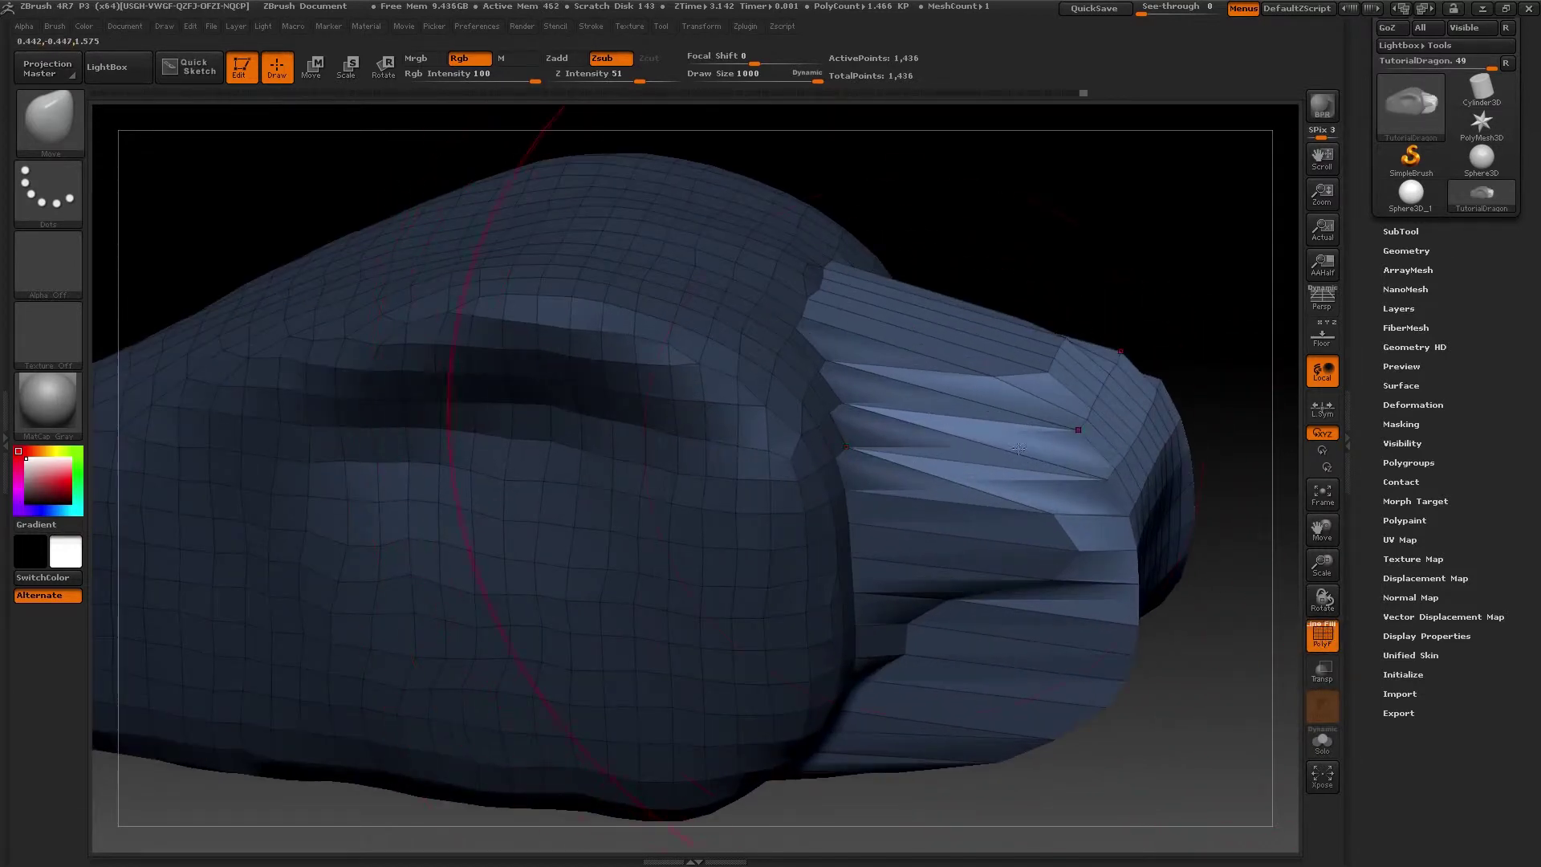
pyautogui.keyDown('ctrl'); pyautogui.moveTo(933, 392); pyautogui.dragTo(926, 347, button='right'); pyautogui.keyUp('ctrl')
pyautogui.moveTo(1030, 468); pyautogui.dragTo(1054, 425, button='right')
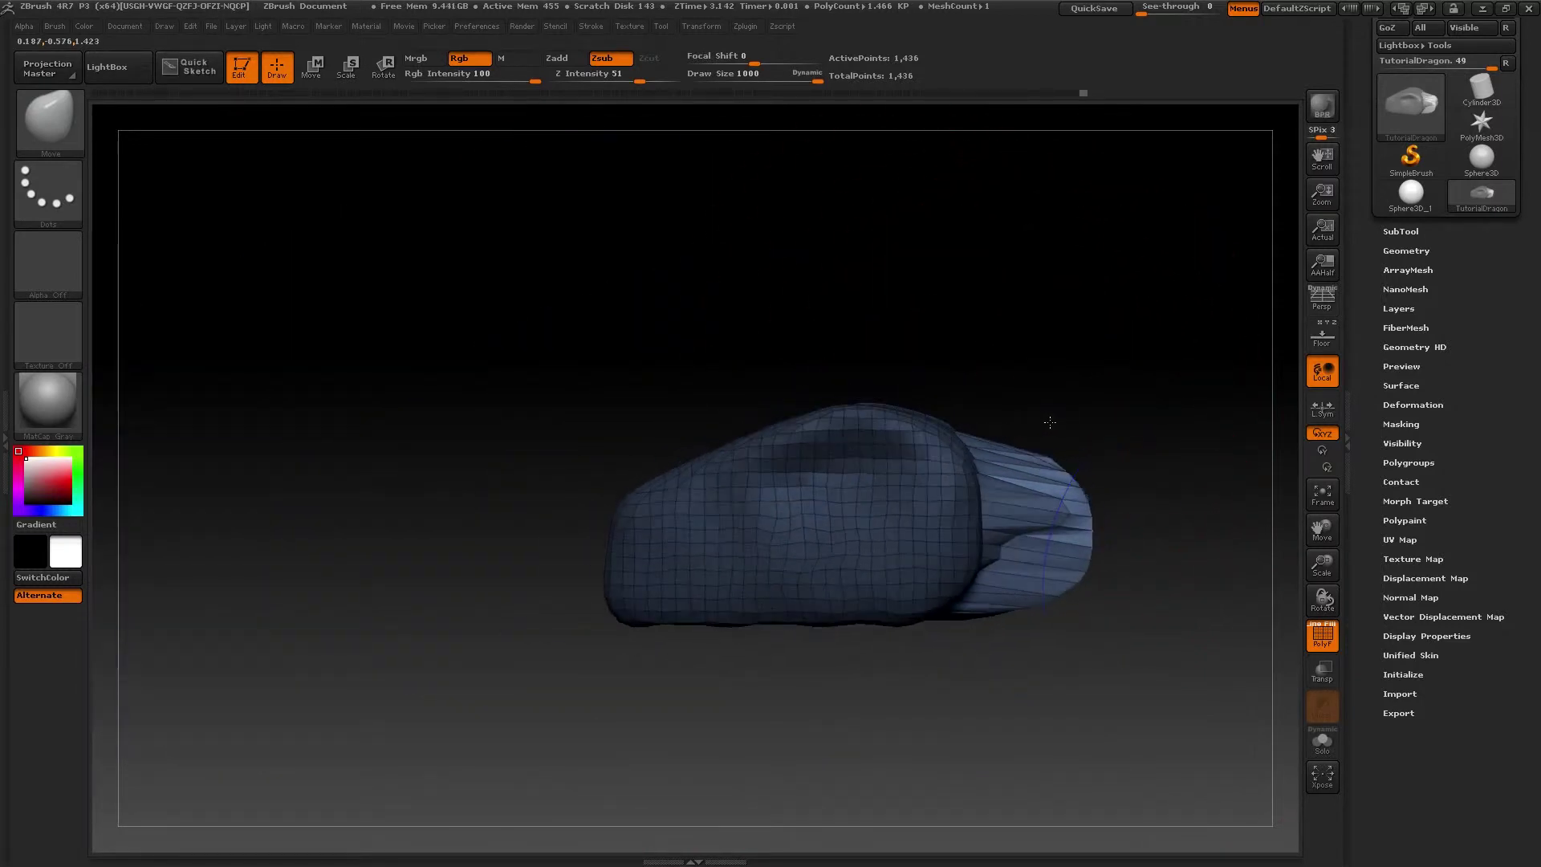
pyautogui.click(1323, 634)
pyautogui.keyDown('alt'); pyautogui.moveTo(1057, 574); pyautogui.dragTo(993, 537, button='right'); pyautogui.keyUp('alt')
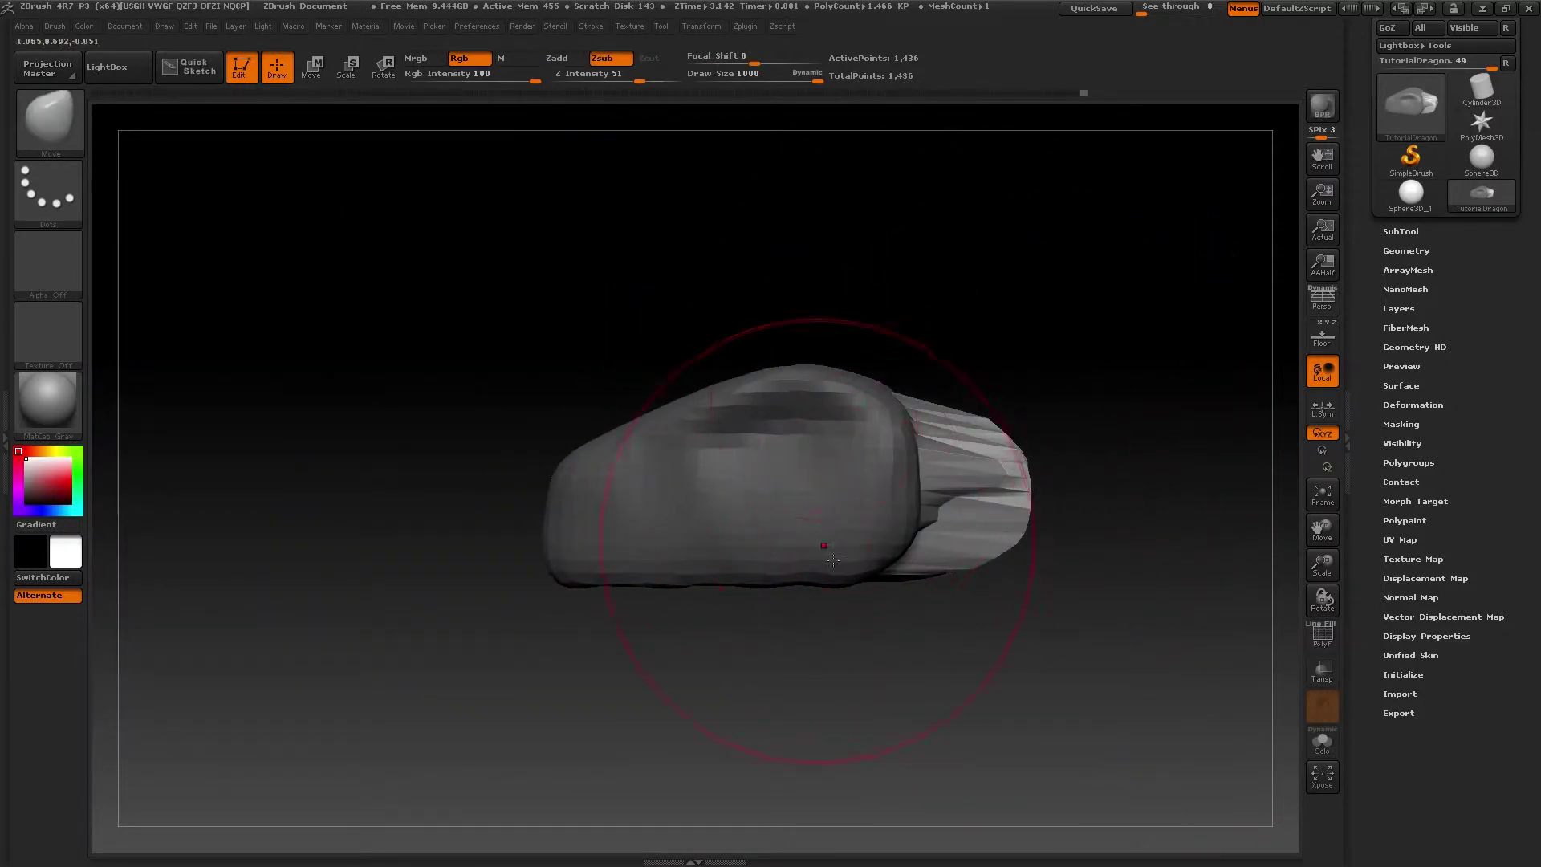
# Step: Clear the mask and remesh the head and neck with DynaMesh at Resolution 16
pyautogui.moveTo(1031, 772)
pyautogui.keyDown('ctrl'); pyautogui.mouseDown()
pyautogui.moveTo(993, 662)
pyautogui.moveTo(952, 650)
pyautogui.mouseUp(); pyautogui.keyUp('ctrl')
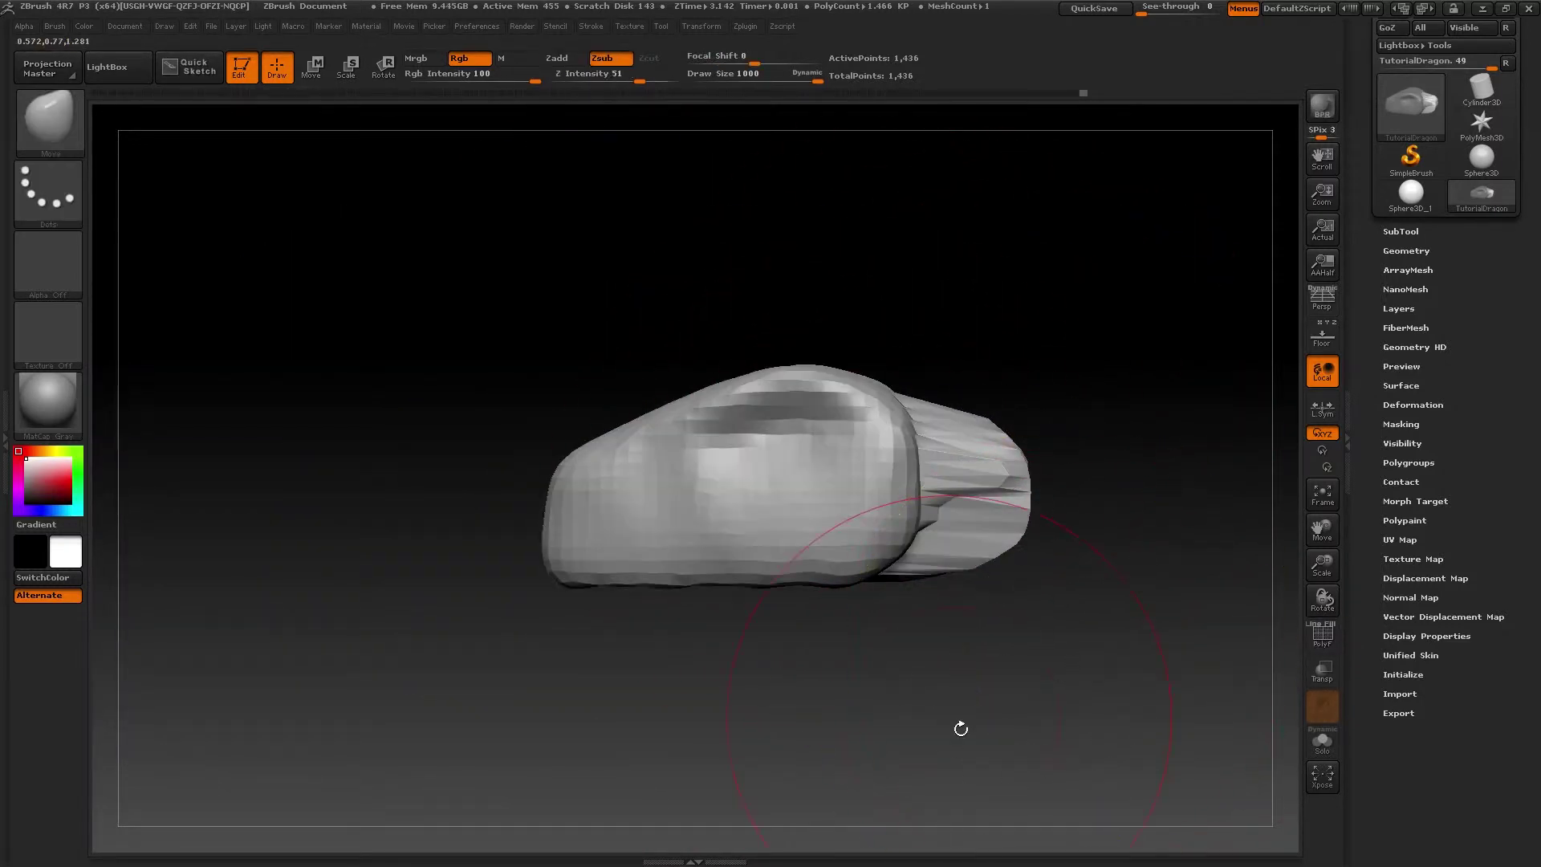
pyautogui.moveTo(899, 483); pyautogui.dragTo(897, 542, button='right')
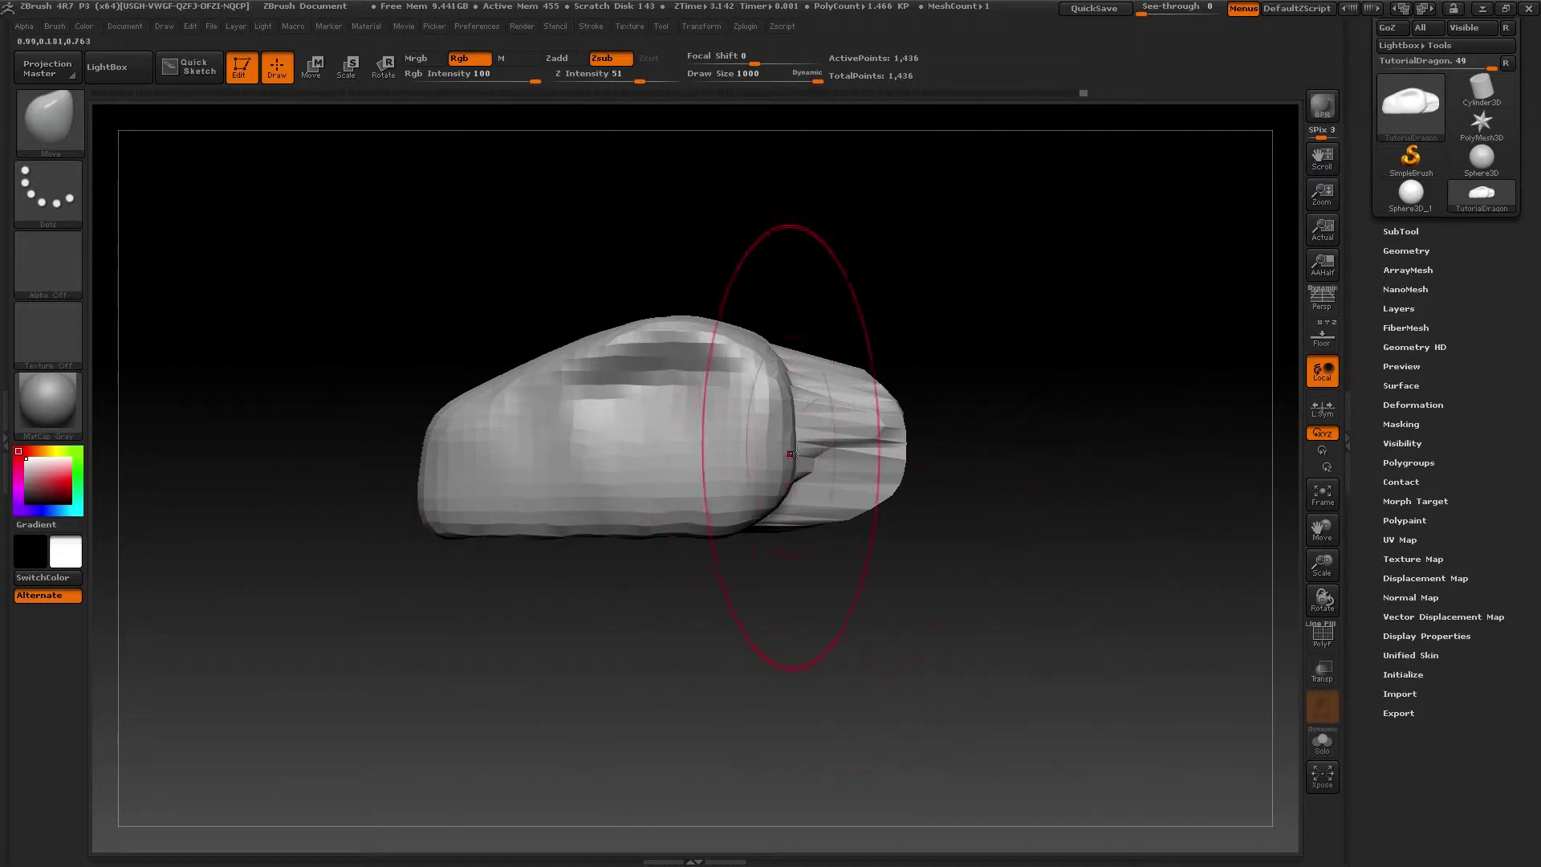
pyautogui.click(1417, 252)
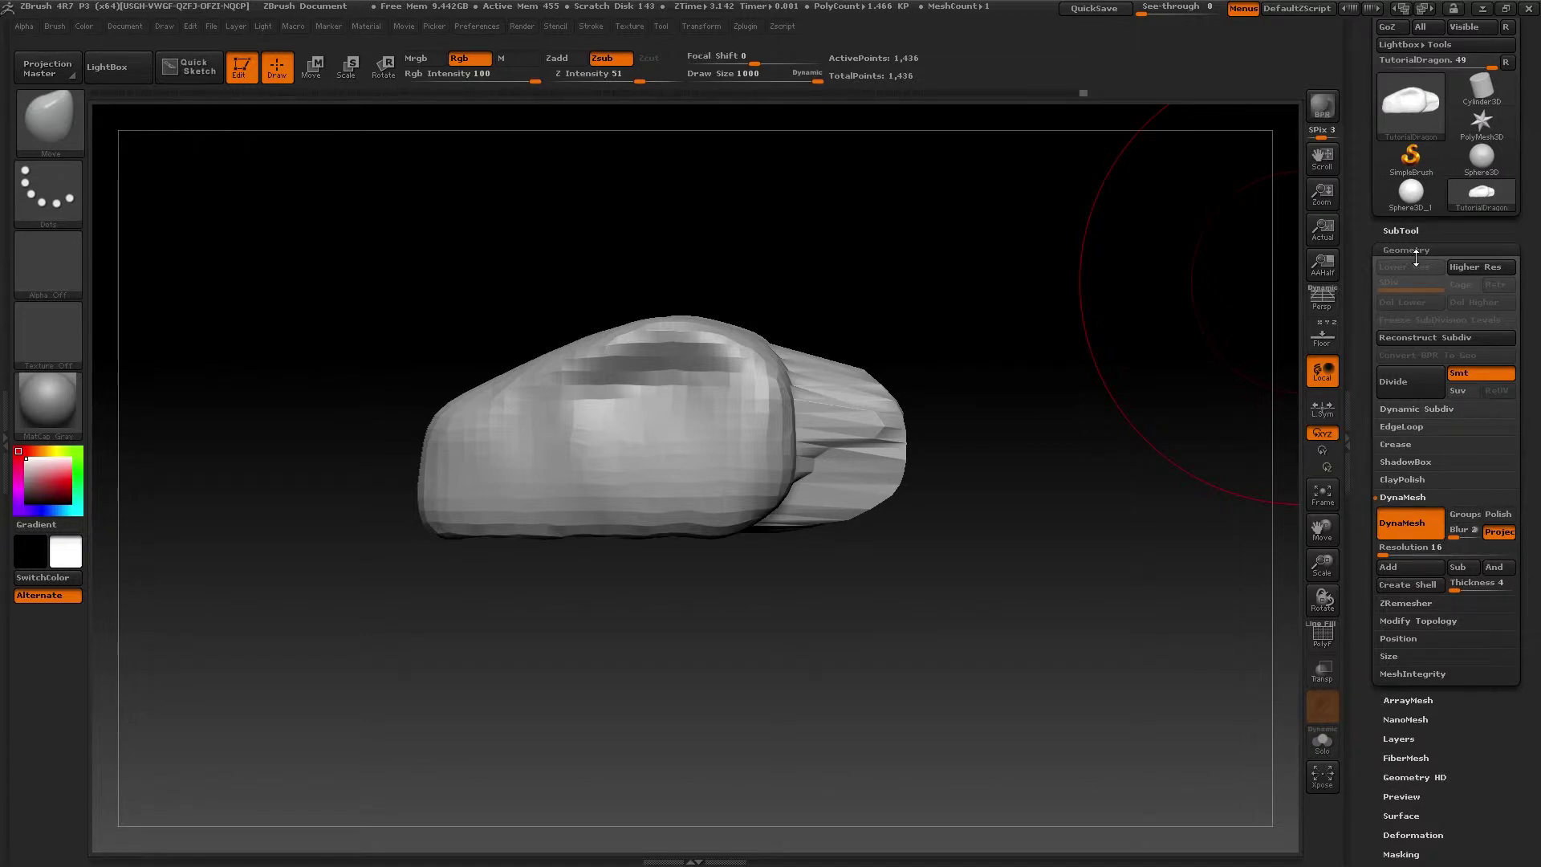
pyautogui.moveTo(1416, 257); pyautogui.dragTo(1430, 344)
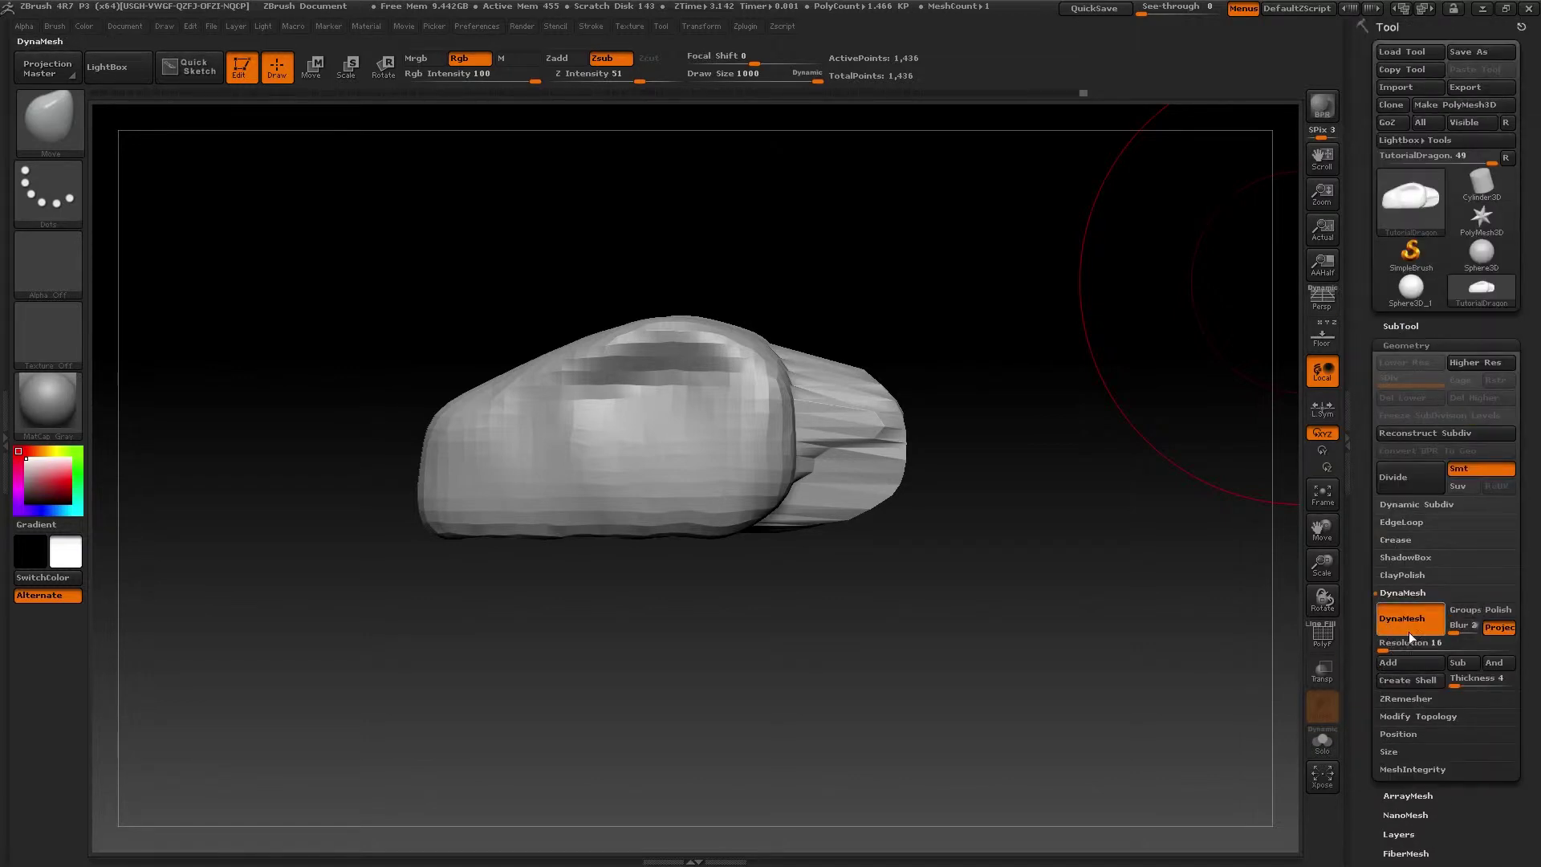
pyautogui.click(1426, 348)
pyautogui.press('ctrl')
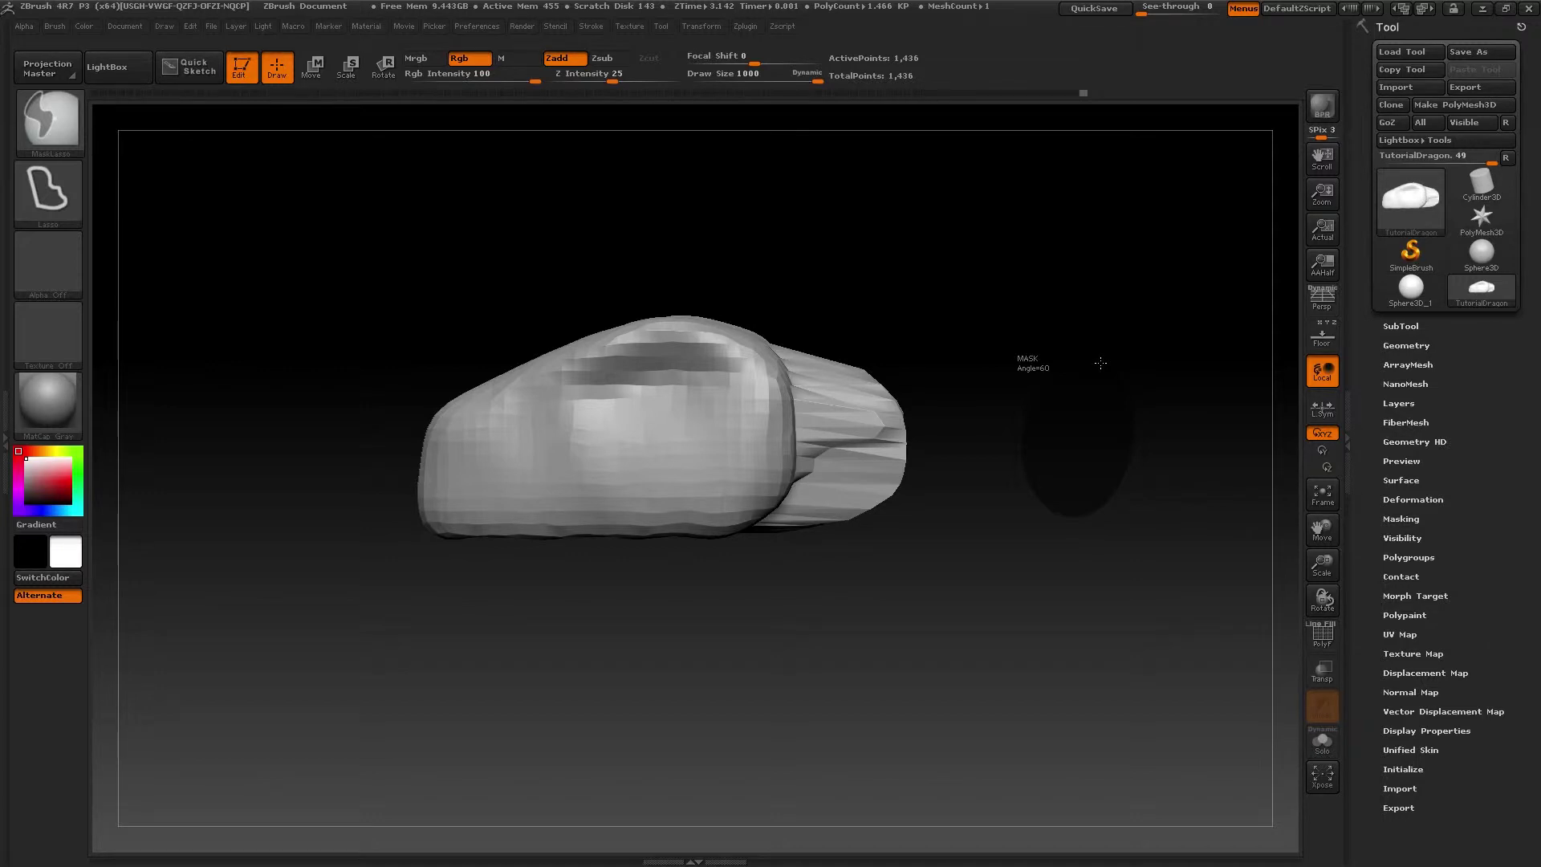
pyautogui.moveTo(1164, 436); pyautogui.dragTo(956, 513)
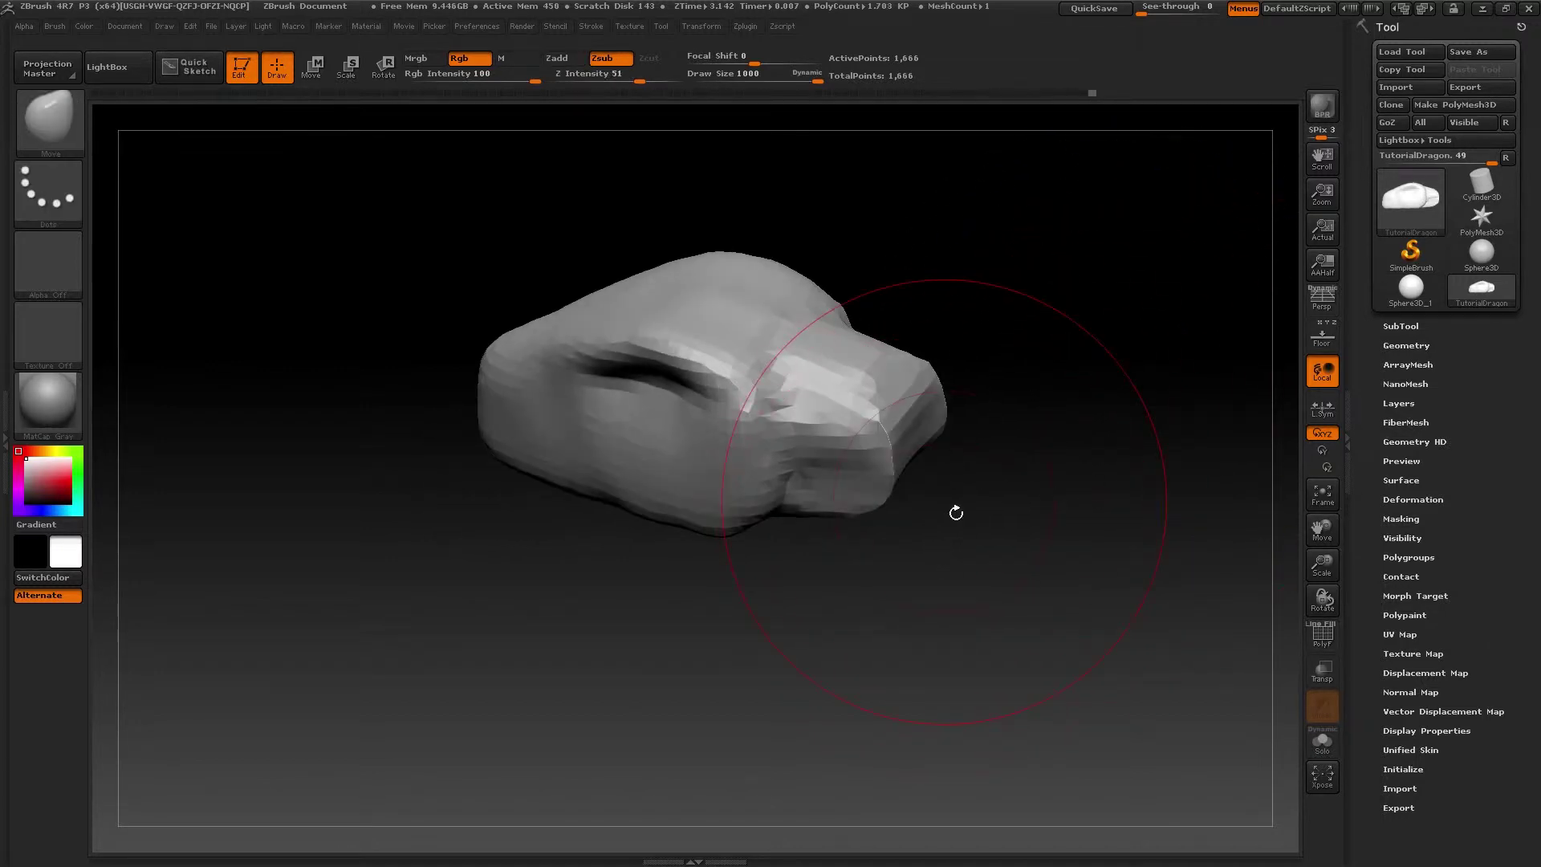
# Step: Compare the neck's wireframe before and after the DynaMesh remesh by repeatedly undoing and redoing it
pyautogui.click(1323, 640)
pyautogui.keyDown('alt'); pyautogui.moveTo(851, 622); pyautogui.dragTo(861, 437); pyautogui.keyUp('alt')
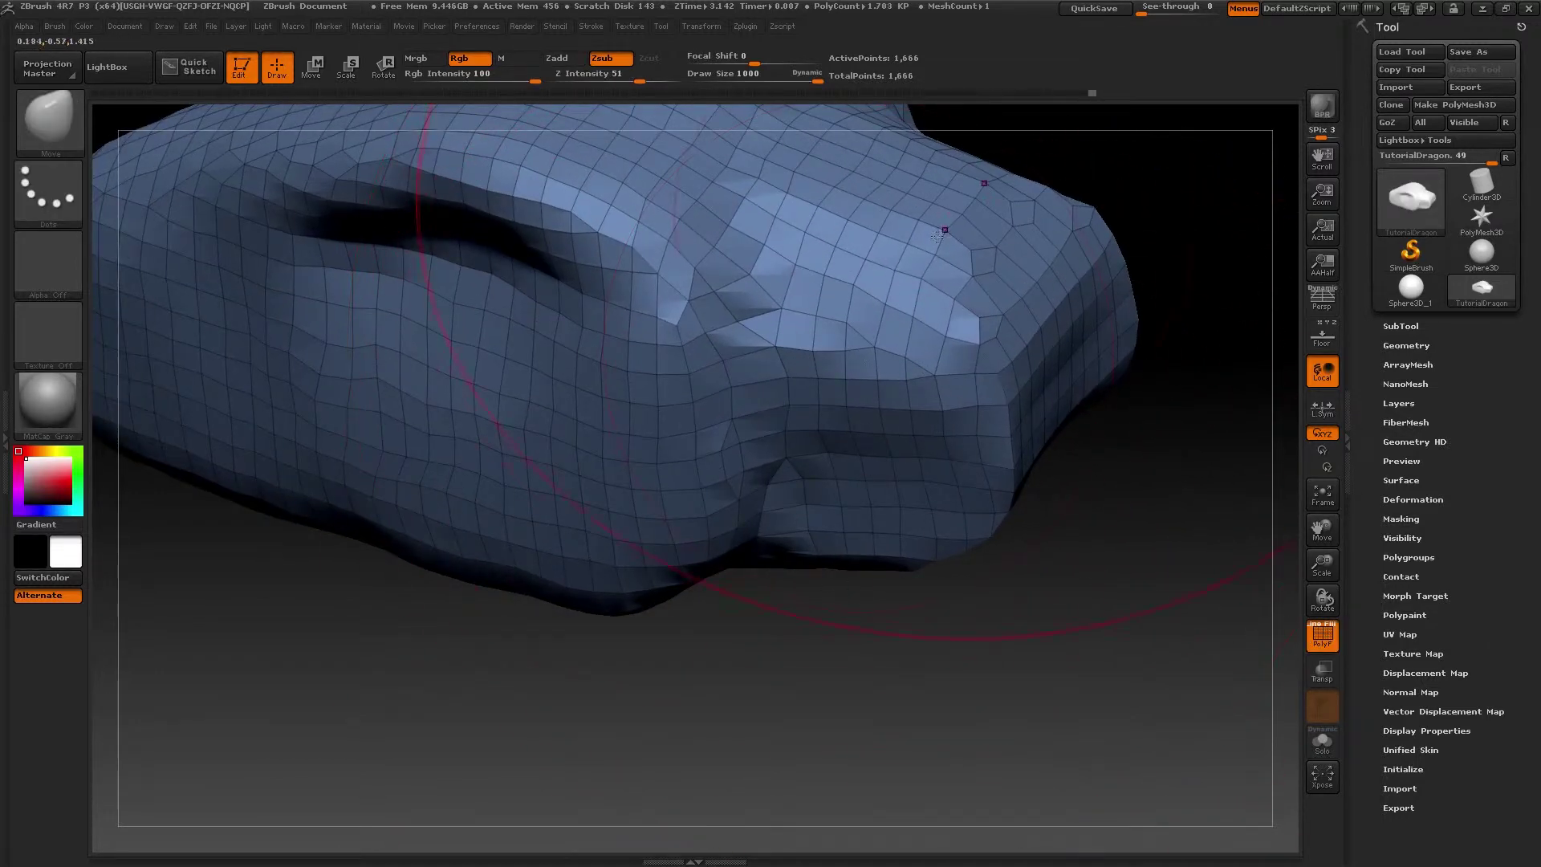
pyautogui.moveTo(1084, 184)
pyautogui.keyDown('alt'); pyautogui.mouseDown()
pyautogui.moveTo(891, 149)
pyautogui.moveTo(901, 466)
pyautogui.mouseUp(); pyautogui.keyUp('alt')
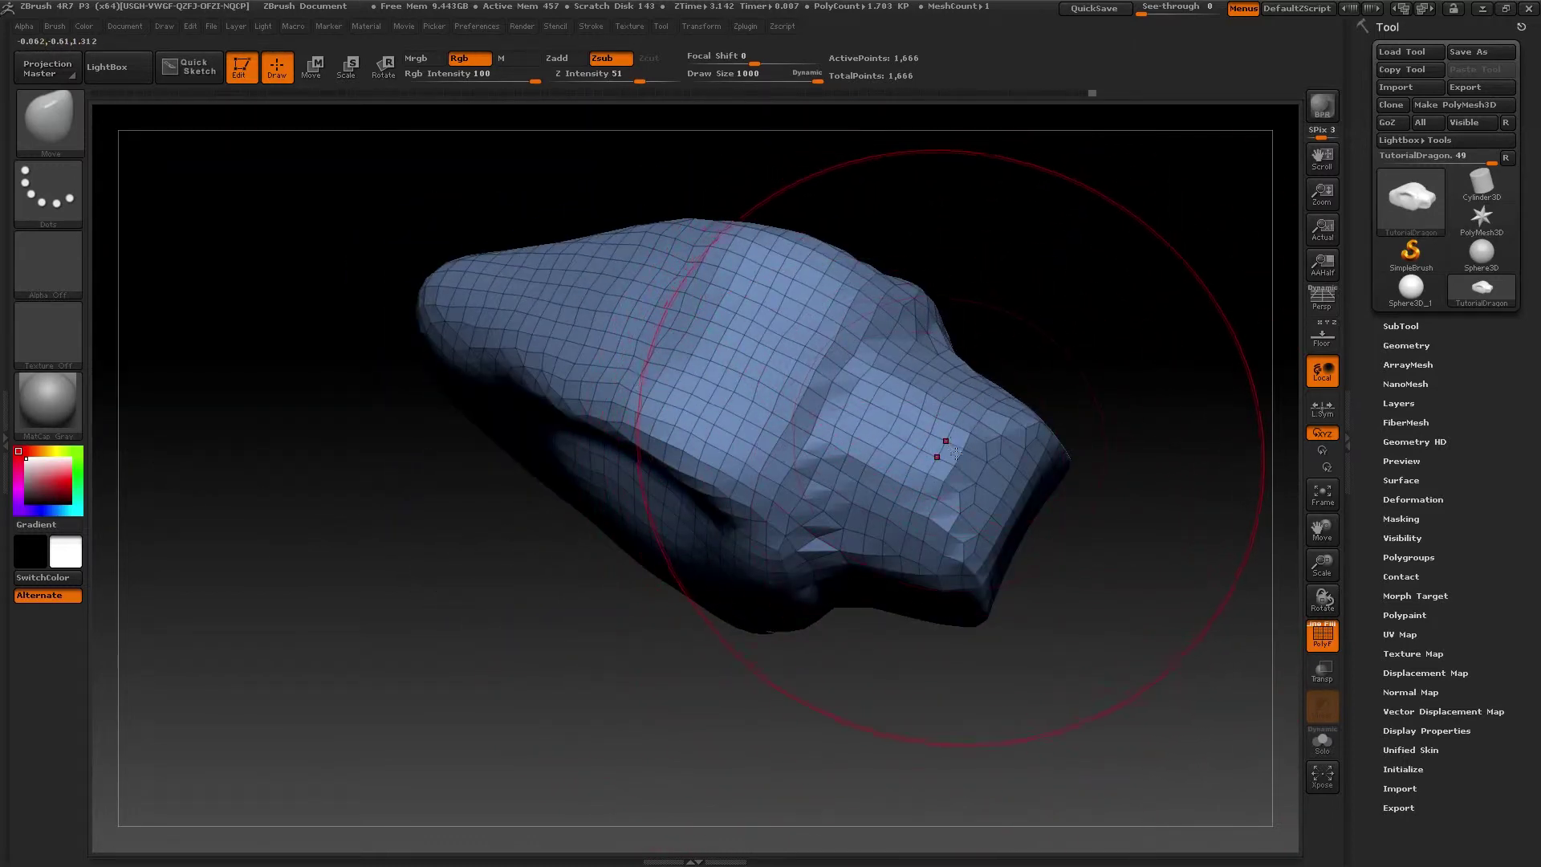
pyautogui.hotkey('ctrl', 'z')
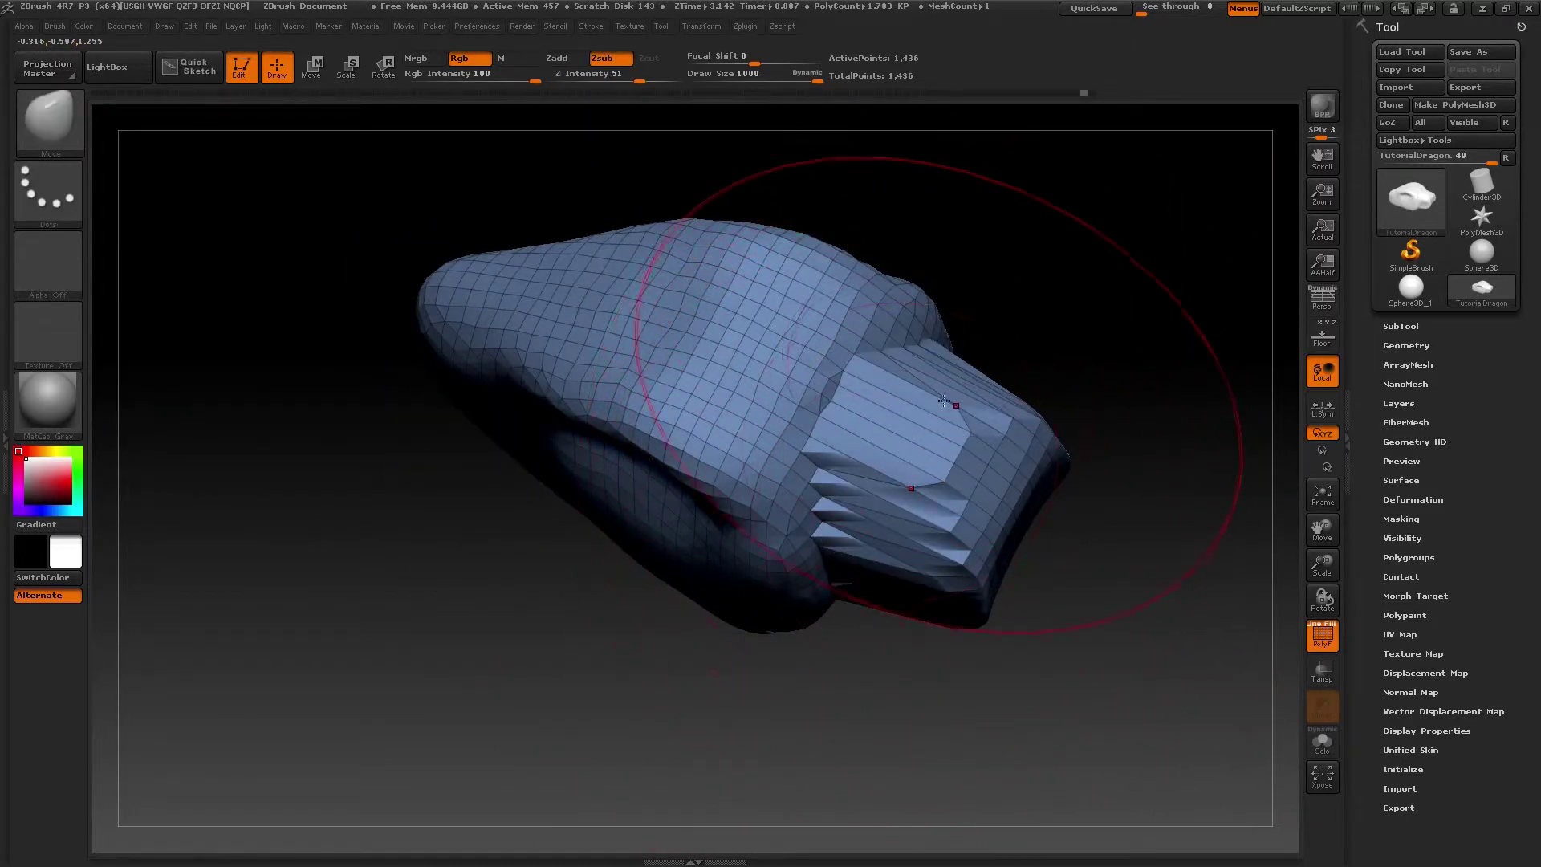
pyautogui.hotkey('ctrl', 'shift', 'z')
pyautogui.hotkey('ctrl', 'z')
pyautogui.hotkey('ctrl', 'shift', 'z')
pyautogui.hotkey('ctrl', 'z')
pyautogui.hotkey('ctrl', 'shift', 'z')
pyautogui.hotkey('ctrl', 'z')
pyautogui.hotkey('ctrl', 'shift', 'z')
pyautogui.hotkey('ctrl', 'z')
pyautogui.hotkey('ctrl', 'shift', 'z')
pyautogui.hotkey('ctrl', 'z')
pyautogui.hotkey('ctrl', 'shift', 'z')
# Step: Hide the wireframe, set the Draw Size to 866, and pull the underside of the neck downward with the Move brush
pyautogui.moveTo(1020, 610); pyautogui.dragTo(933, 583)
pyautogui.hotkey('shift', 'f')
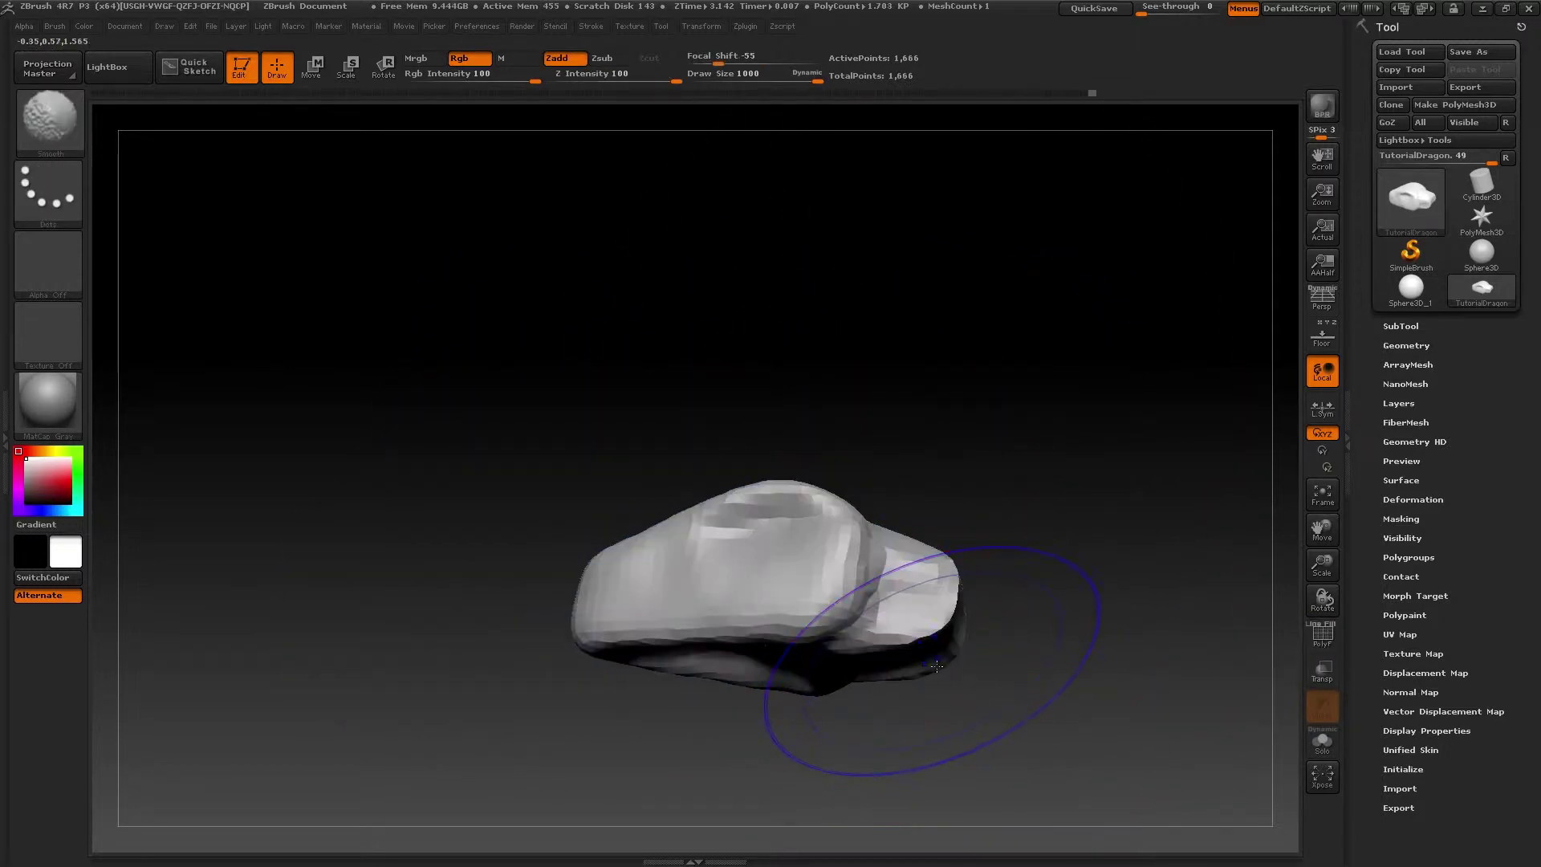
pyautogui.press('s')
pyautogui.moveTo(935, 651); pyautogui.dragTo(940, 651)
pyautogui.moveTo(923, 634); pyautogui.dragTo(925, 675)
pyautogui.moveTo(932, 702); pyautogui.dragTo(941, 732)
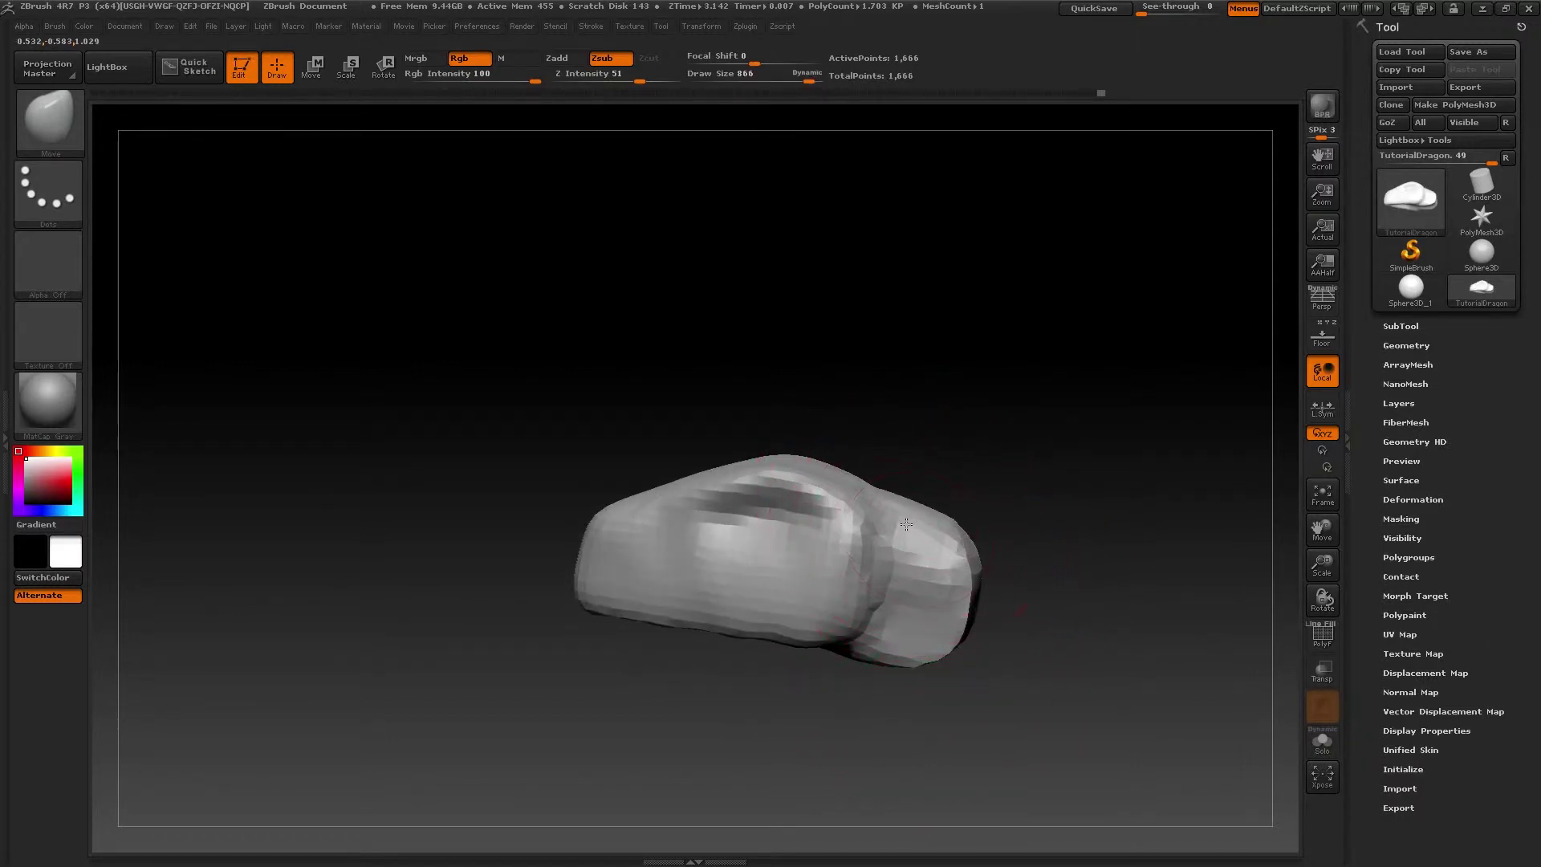
pyautogui.moveTo(995, 633)
pyautogui.mouseDown()
pyautogui.moveTo(865, 529)
pyautogui.moveTo(868, 541)
pyautogui.mouseUp()
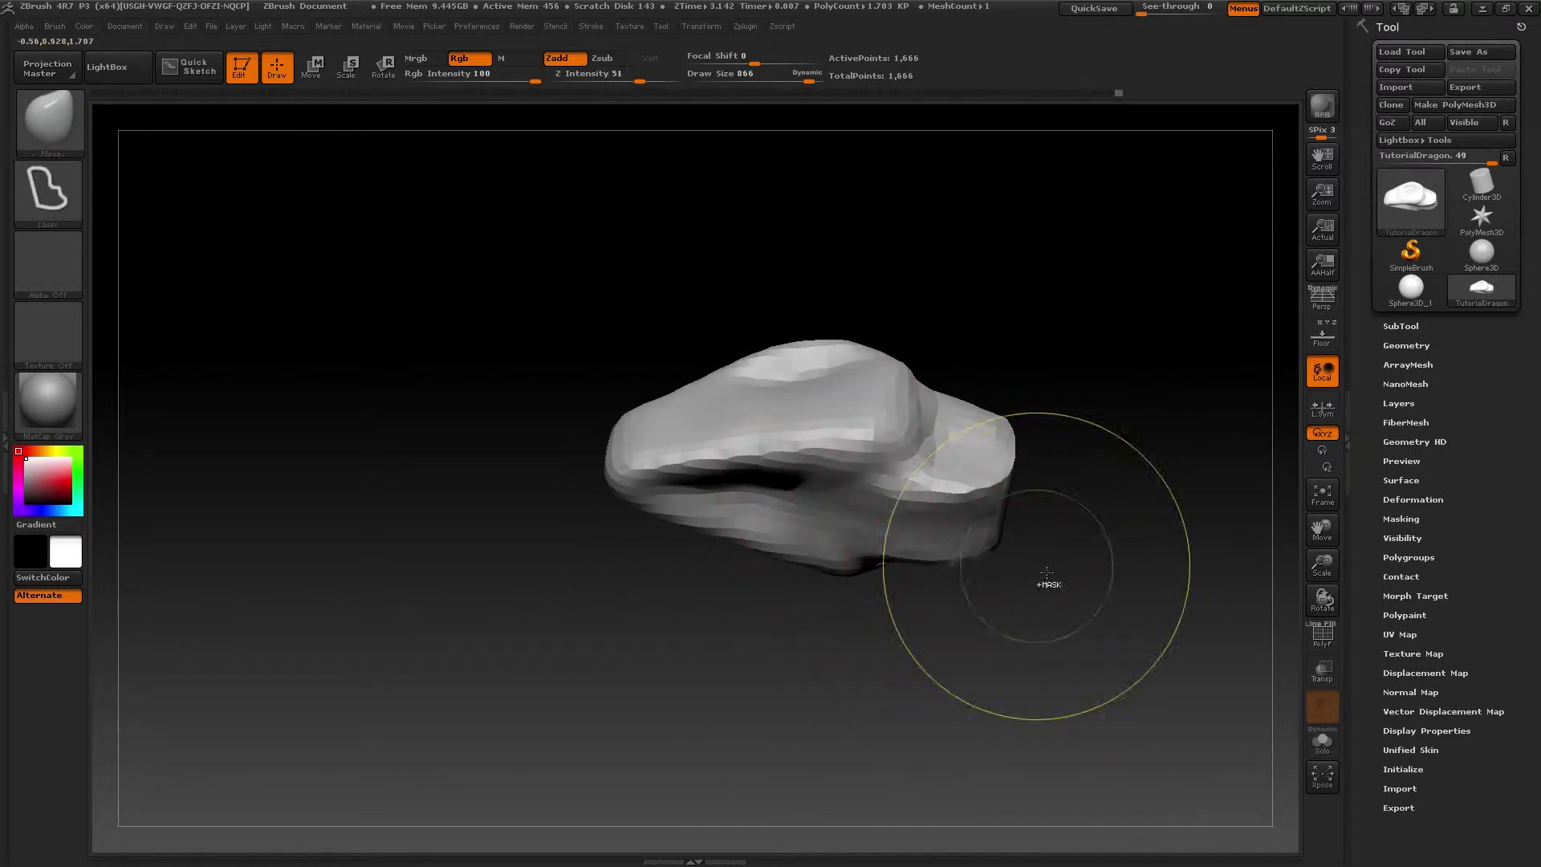
# Step: Remesh the reshaped head and neck with DynaMesh and show the wireframe
pyautogui.keyDown('ctrl'); pyautogui.moveTo(1049, 570); pyautogui.dragTo(1097, 712); pyautogui.keyUp('ctrl')
pyautogui.moveTo(1037, 615)
pyautogui.mouseDown()
pyautogui.moveTo(970, 646)
pyautogui.moveTo(976, 578)
pyautogui.moveTo(1036, 592)
pyautogui.moveTo(1057, 673)
pyautogui.mouseUp()
pyautogui.hotkey('shift', 'f')
# Step: Undo and redo the latest remesh several times to compare the polygon distribution on the reshaped neck
pyautogui.hotkey('ctrl', 'z')
pyautogui.hotkey('ctrl', 'shift', 'z')
pyautogui.hotkey('ctrl', 'z')
pyautogui.hotkey('ctrl', 'shift', 'z')
pyautogui.hotkey('ctrl', 'z')
pyautogui.hotkey('ctrl', 'shift', 'z')
pyautogui.hotkey('ctrl', 'z')
pyautogui.hotkey('ctrl', 'shift', 'z')
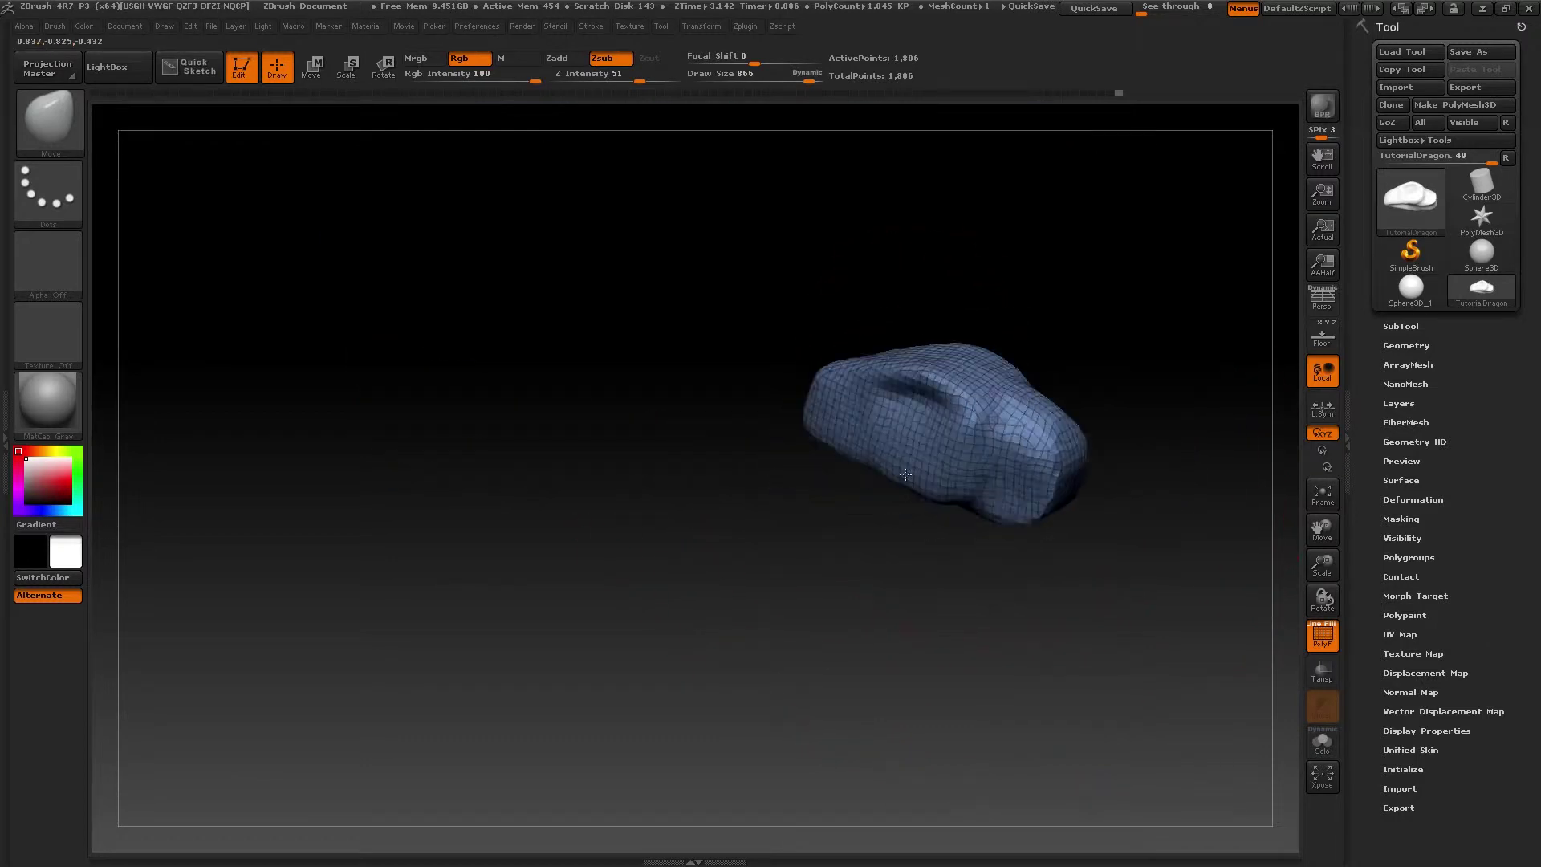
# Step: Set the Draw Size to 698 and hide the wireframe
pyautogui.press('s')
pyautogui.moveTo(981, 399); pyautogui.dragTo(970, 399)
pyautogui.hotkey('shift', 'f')
# Step: Try pulling the back of the head up into two long horns and evening them out with DynaMesh, and undo both
pyautogui.moveTo(968, 402); pyautogui.dragTo(1030, 390, button='right')
pyautogui.keyDown('alt'); pyautogui.moveTo(1105, 435); pyautogui.dragTo(1015, 575); pyautogui.keyUp('alt')
pyautogui.hotkey('shift', 'f')
pyautogui.moveTo(985, 525)
pyautogui.keyDown('alt'); pyautogui.mouseDown()
pyautogui.moveTo(970, 506)
pyautogui.moveTo(942, 549)
pyautogui.moveTo(860, 481)
pyautogui.mouseUp(); pyautogui.keyUp('alt')
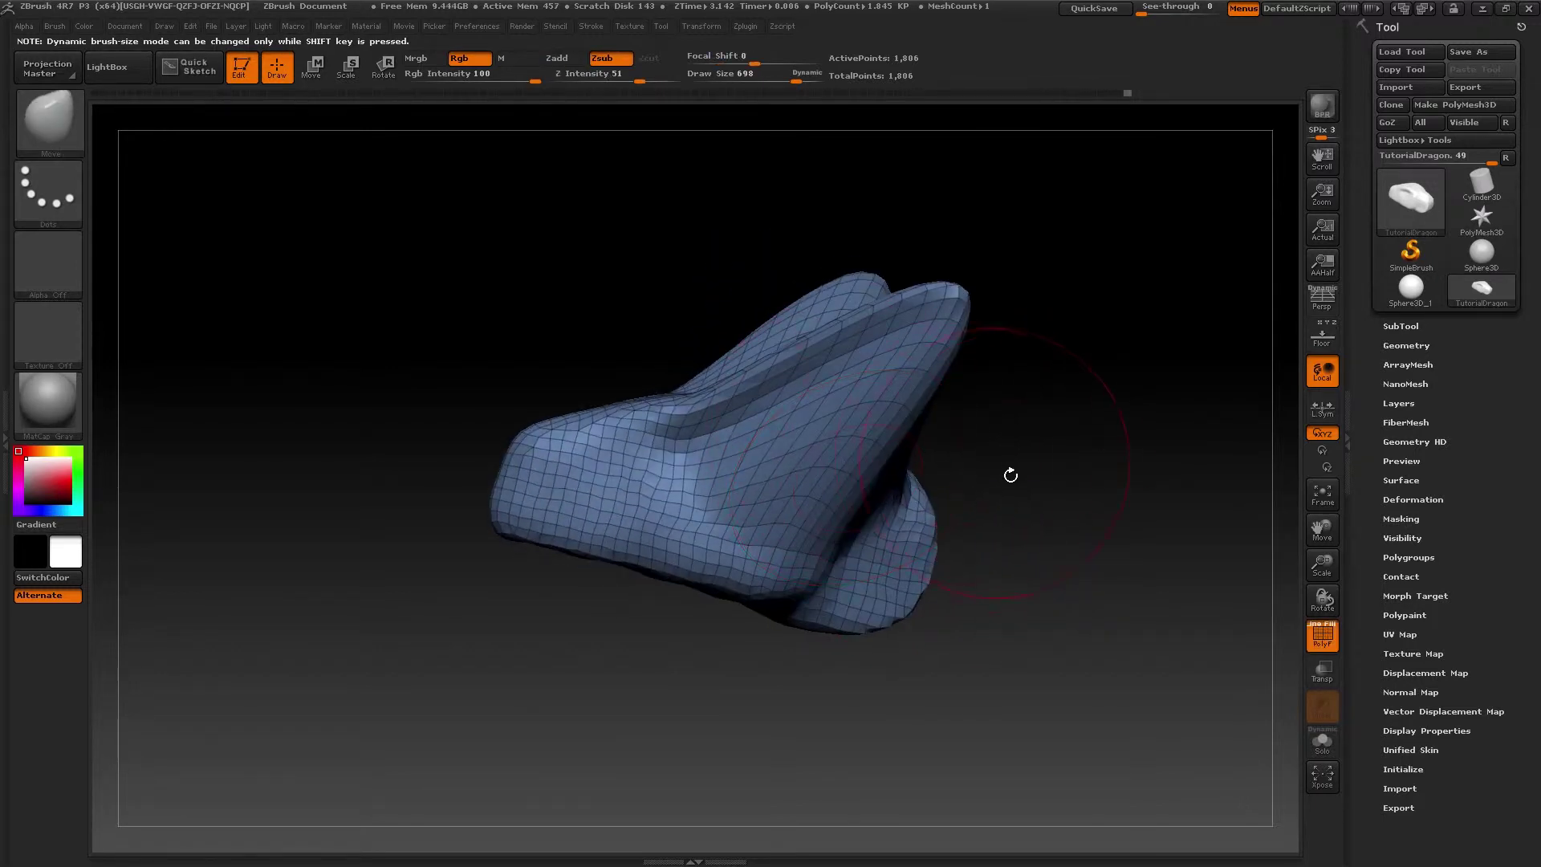
pyautogui.keyDown('ctrl'); pyautogui.moveTo(1030, 402); pyautogui.dragTo(1158, 665); pyautogui.keyUp('ctrl')
pyautogui.moveTo(954, 526)
pyautogui.mouseDown()
pyautogui.moveTo(1015, 572)
pyautogui.moveTo(936, 526)
pyautogui.moveTo(1015, 522)
pyautogui.moveTo(1065, 450)
pyautogui.moveTo(1061, 461)
pyautogui.mouseUp()
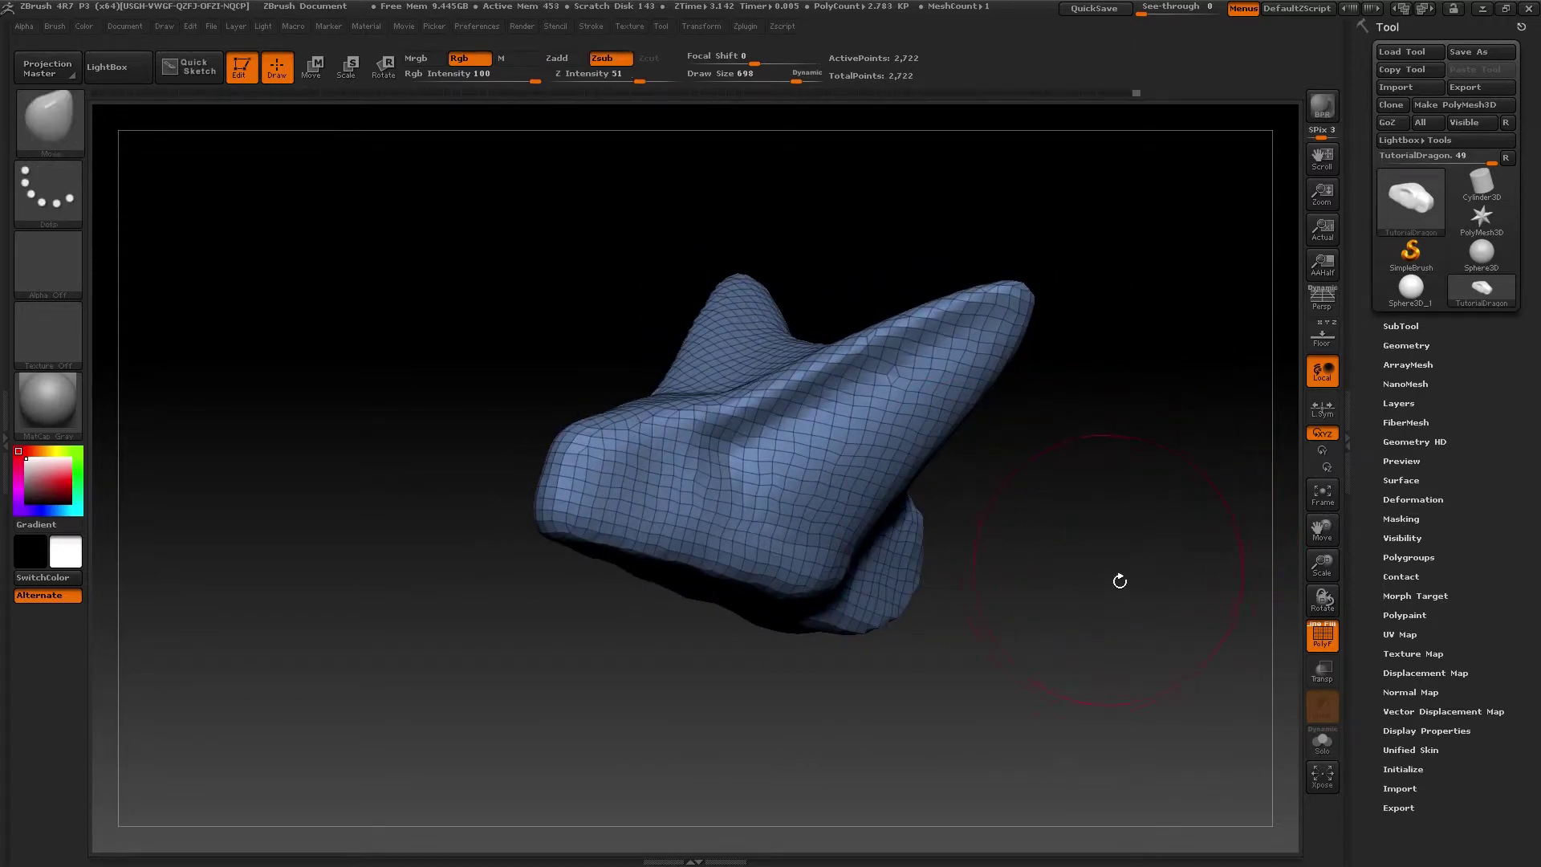
pyautogui.hotkey('ctrl', 'z')
pyautogui.hotkey('ctrl', 'z')
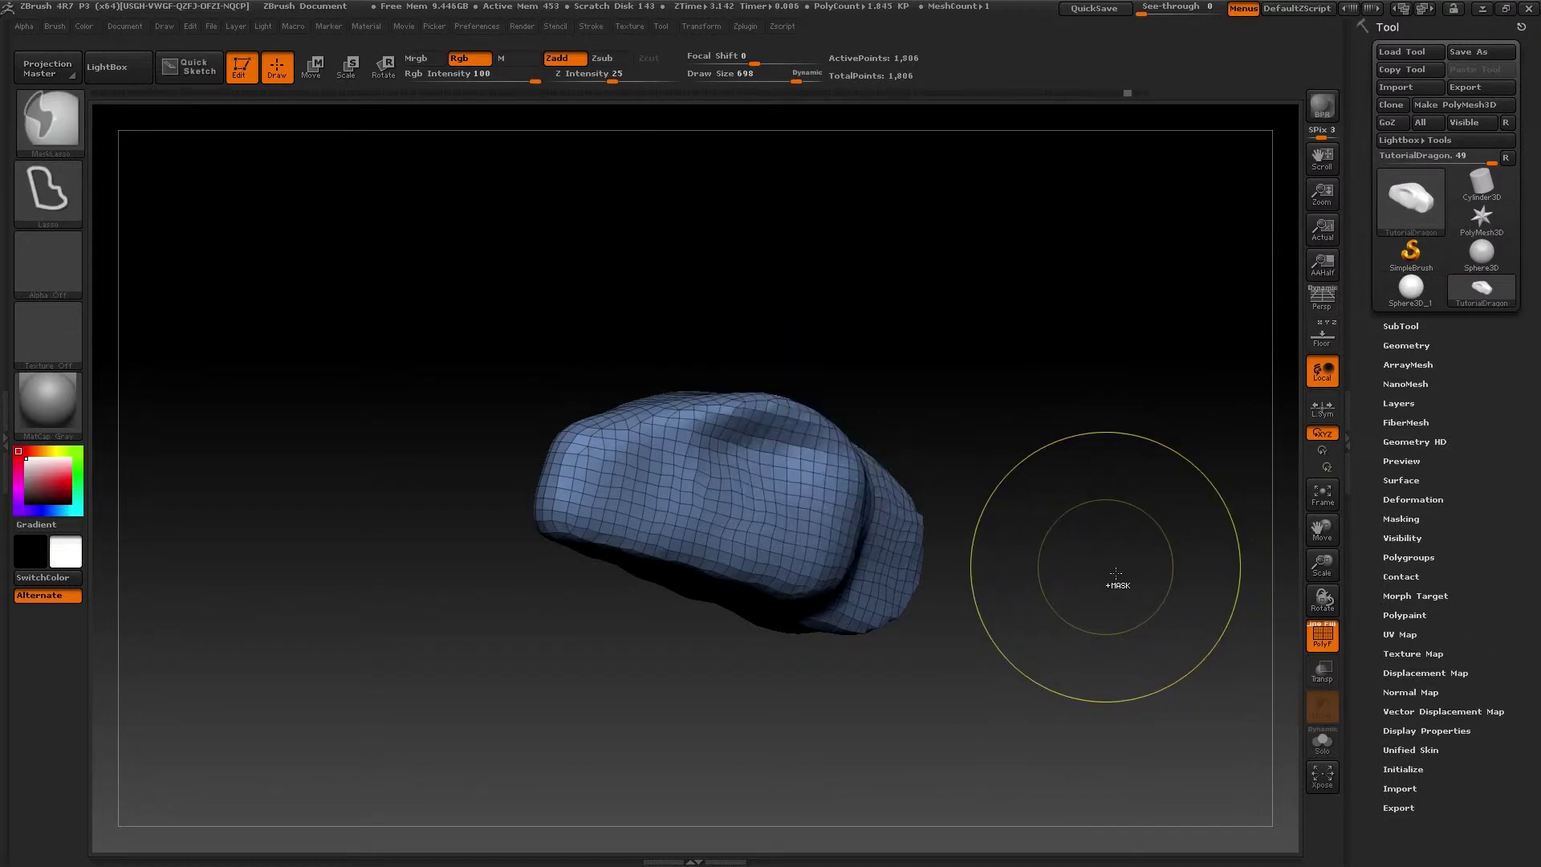
# Step: Reshape the lower edge of the head and the sides of the neck with the Move brush
pyautogui.moveTo(1116, 572); pyautogui.dragTo(1071, 561)
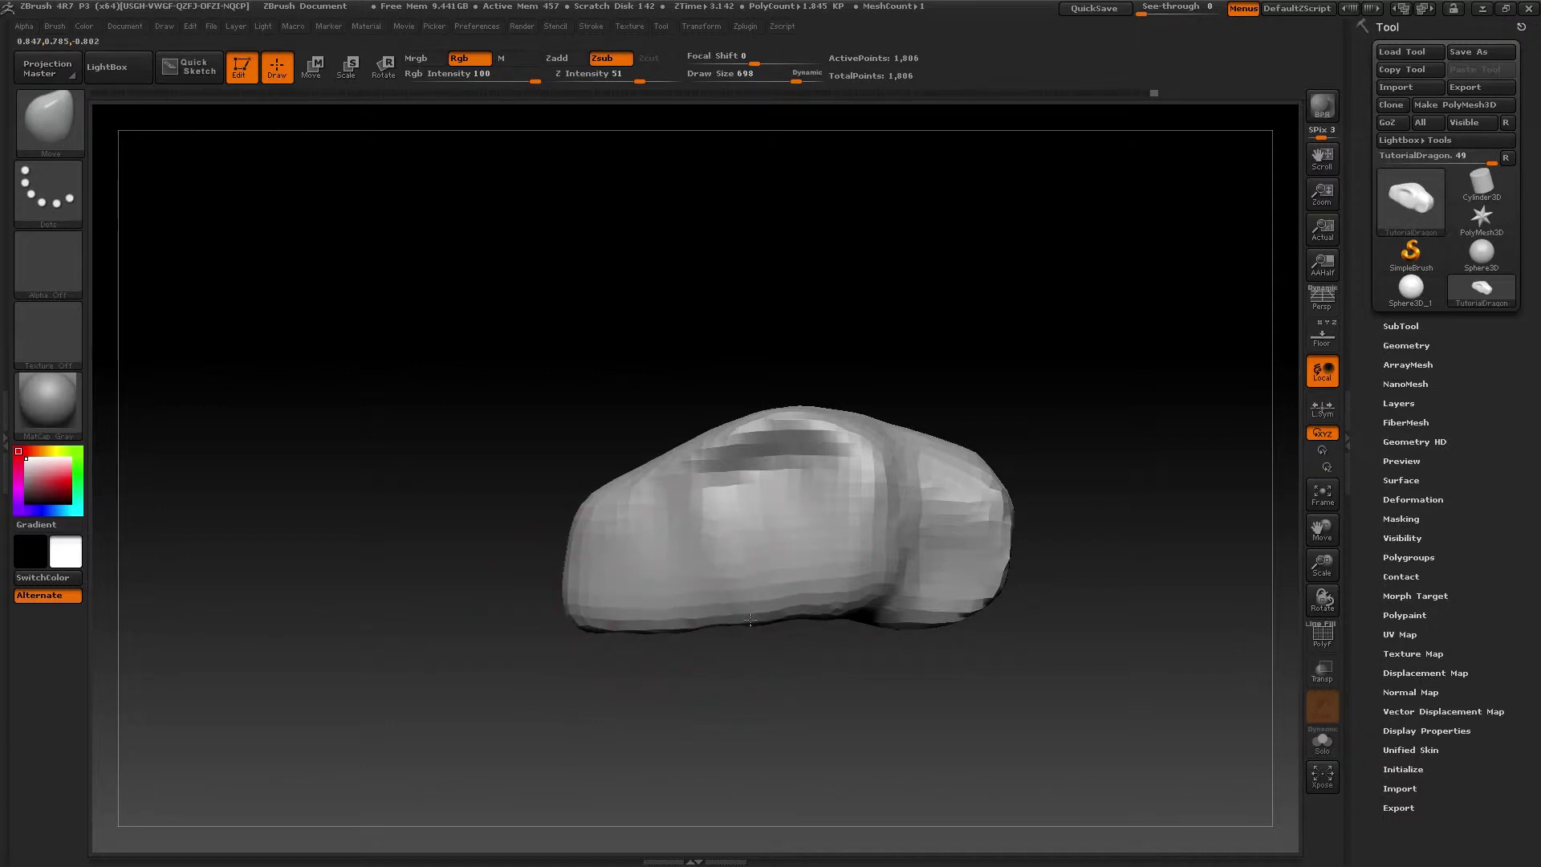
pyautogui.moveTo(750, 619)
pyautogui.mouseDown()
pyautogui.moveTo(894, 609)
pyautogui.moveTo(887, 634)
pyautogui.moveTo(879, 583)
pyautogui.mouseUp()
pyautogui.moveTo(863, 510); pyautogui.dragTo(833, 488)
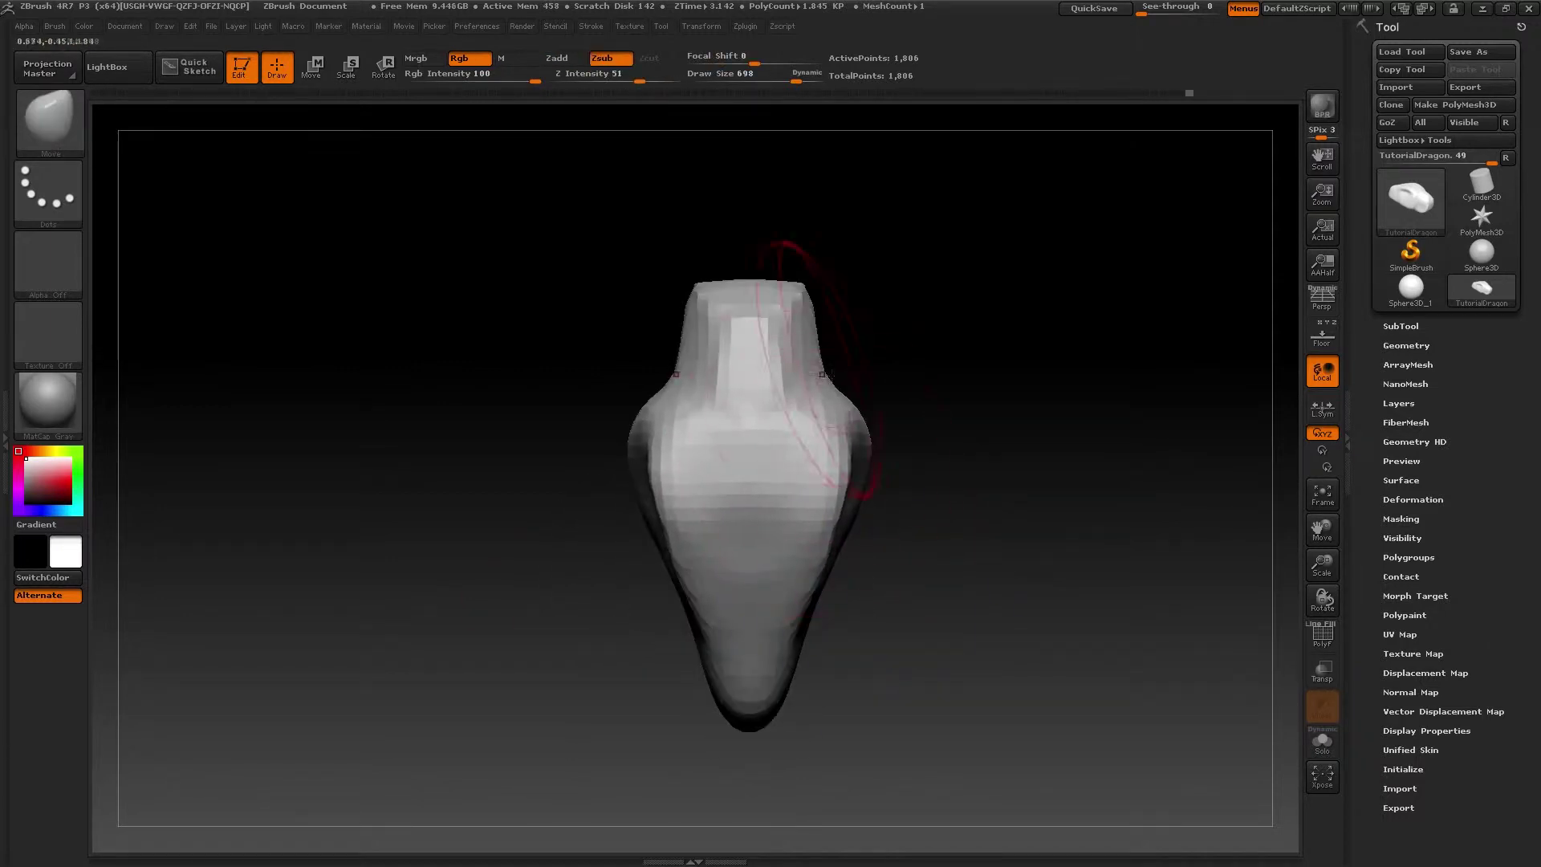
pyautogui.moveTo(817, 370)
pyautogui.mouseDown()
pyautogui.moveTo(875, 393)
pyautogui.moveTo(808, 430)
pyautogui.moveTo(831, 355)
pyautogui.mouseUp()
pyautogui.moveTo(829, 496)
pyautogui.mouseDown()
pyautogui.moveTo(827, 474)
pyautogui.moveTo(765, 503)
pyautogui.mouseUp()
# Step: Switch to the ClayBuildup brush and build up symmetrical lengthwise strokes along the underside of the head
pyautogui.press('b')
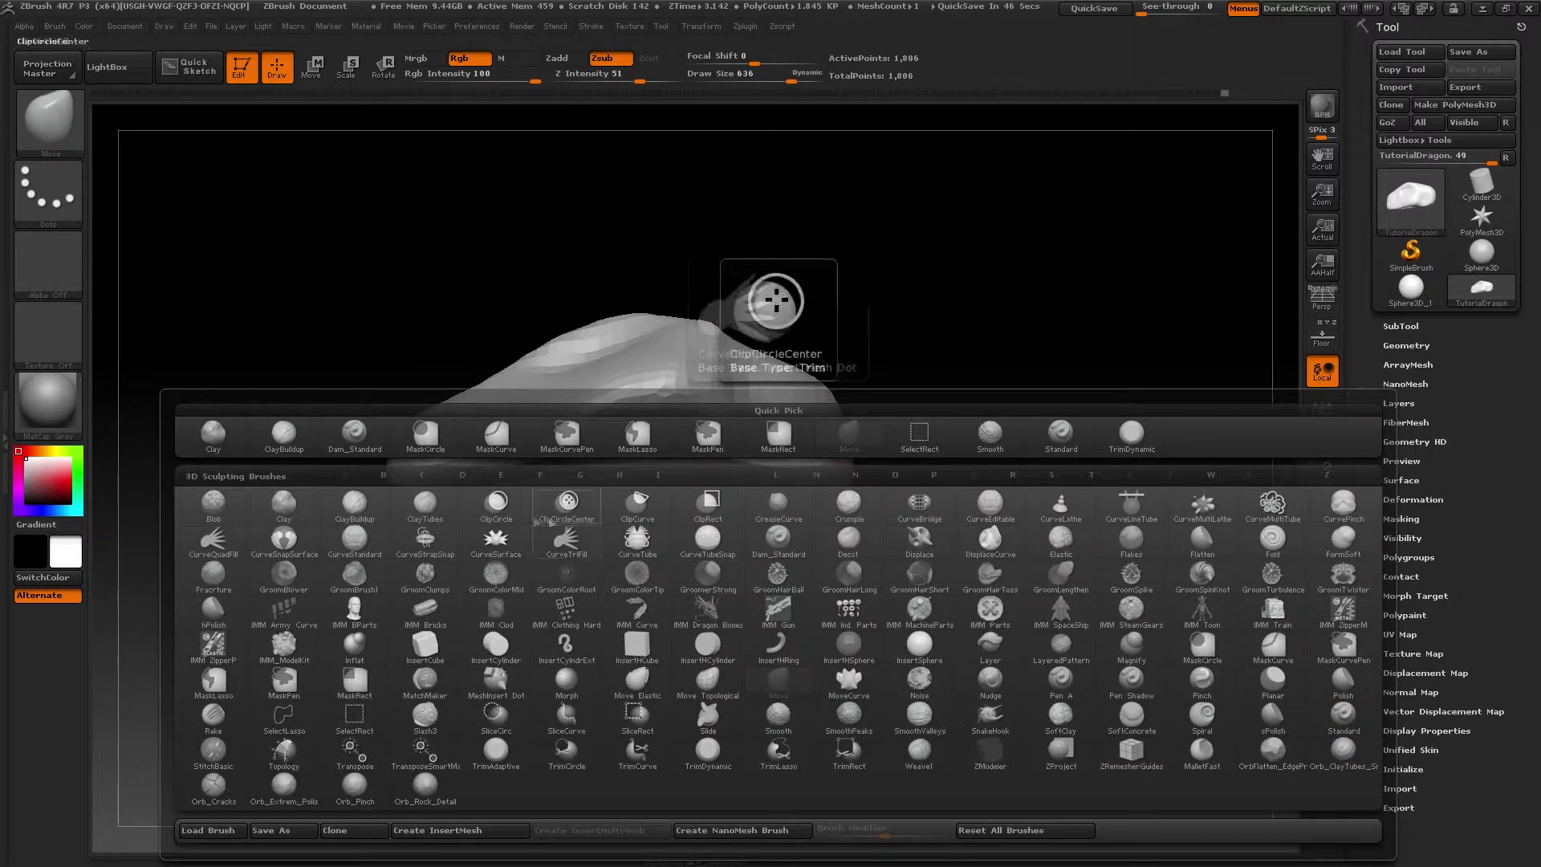
pyautogui.press('c')
pyautogui.press('b')
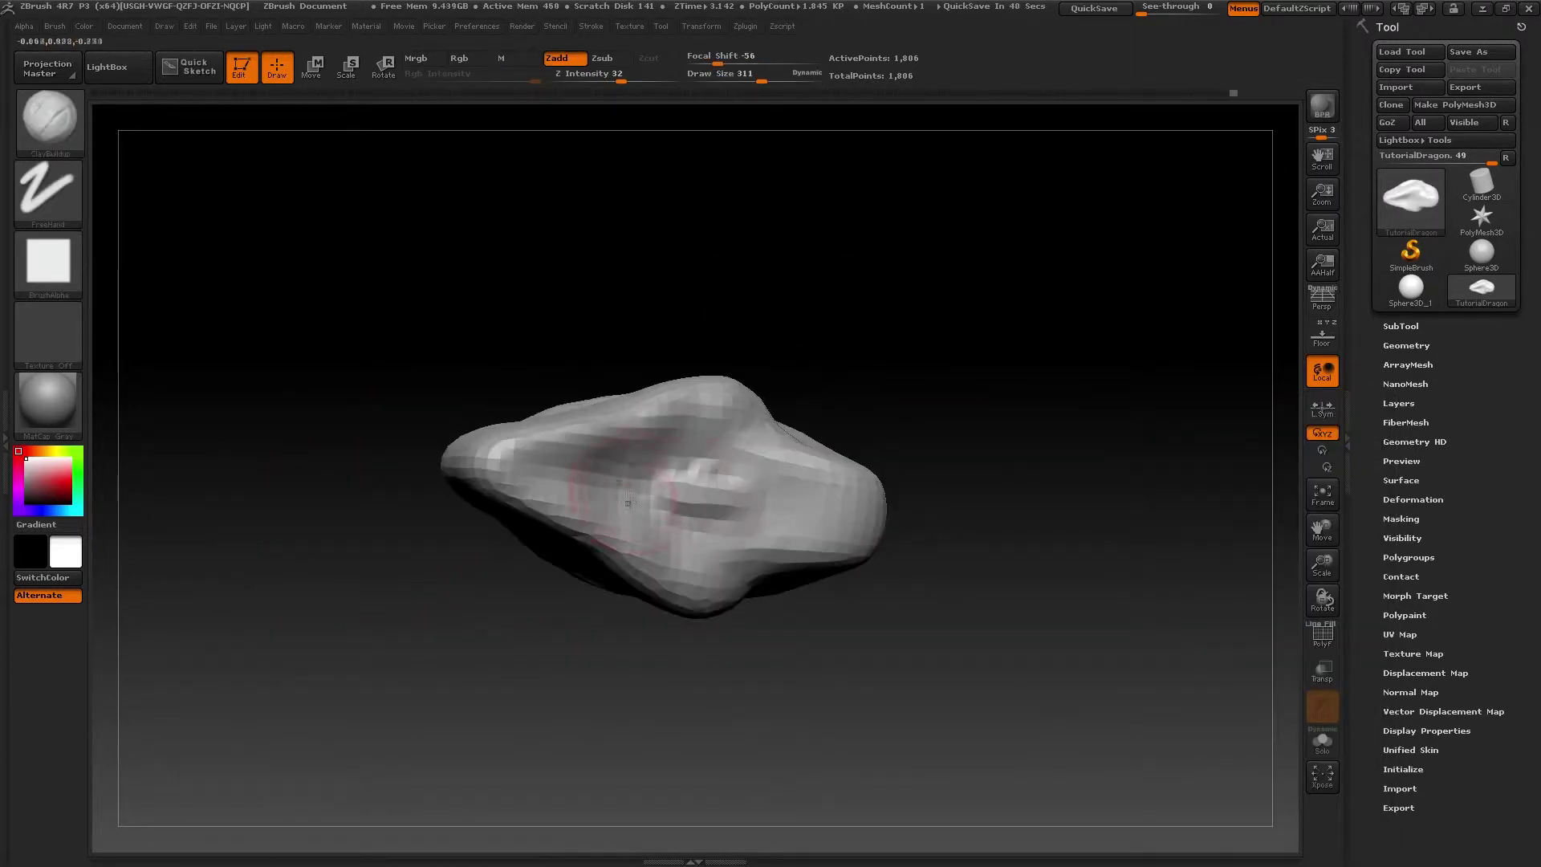
pyautogui.moveTo(640, 498); pyautogui.dragTo(650, 476, button='right')
pyautogui.moveTo(749, 493); pyautogui.dragTo(733, 533, button='right')
pyautogui.moveTo(733, 534); pyautogui.dragTo(767, 305)
pyautogui.moveTo(755, 218); pyautogui.dragTo(766, 302)
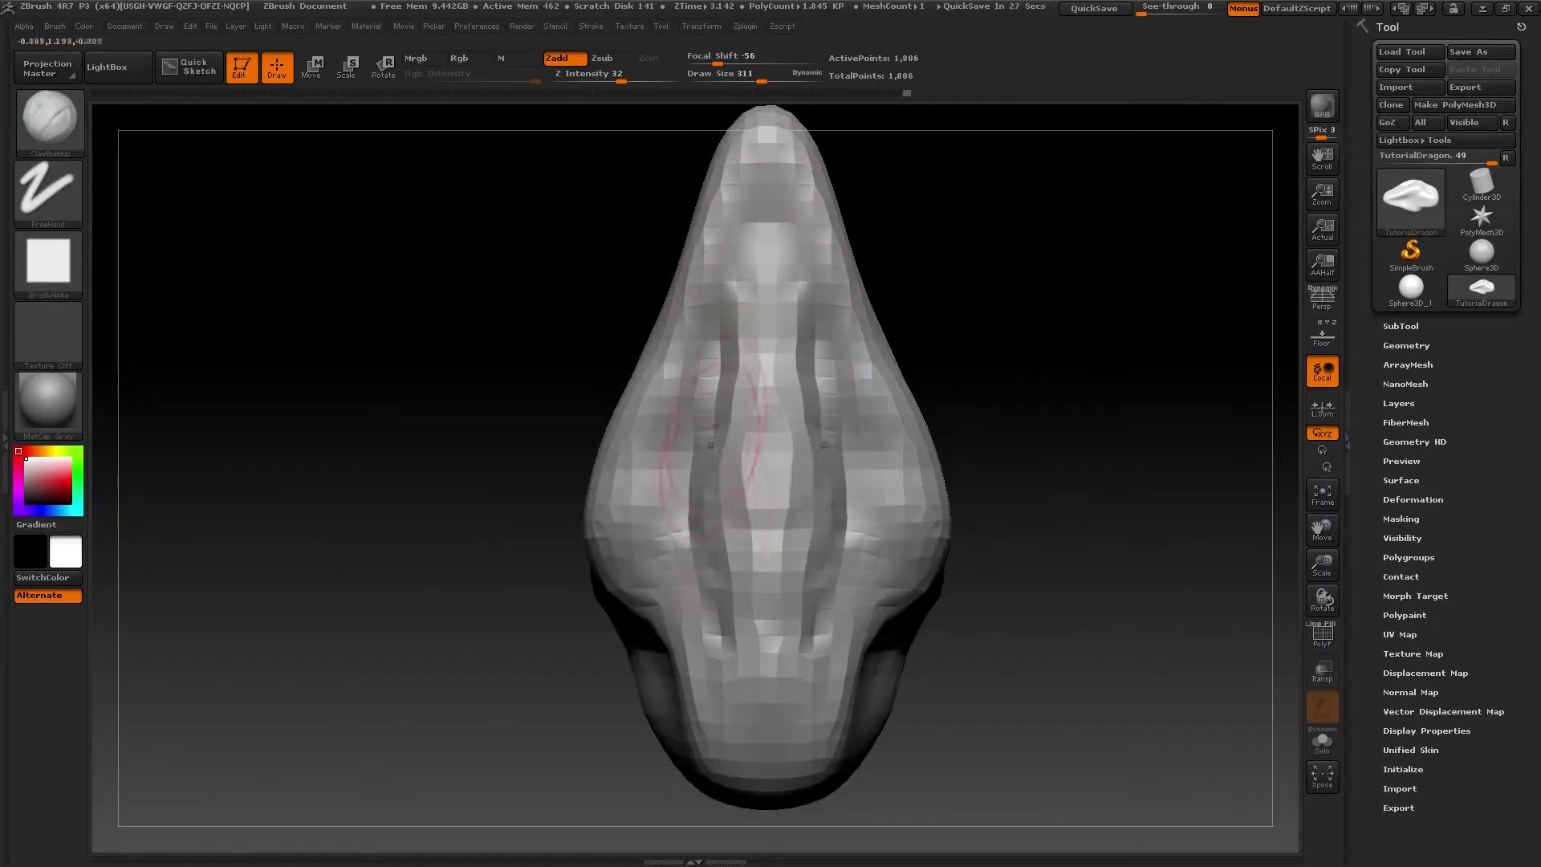
# Step: Try remeshing the head with DynaMesh at resolution 64 and check the resulting wireframe density
pyautogui.moveTo(720, 455); pyautogui.dragTo(942, 639)
pyautogui.moveTo(888, 482); pyautogui.dragTo(1123, 402)
pyautogui.click(1405, 346)
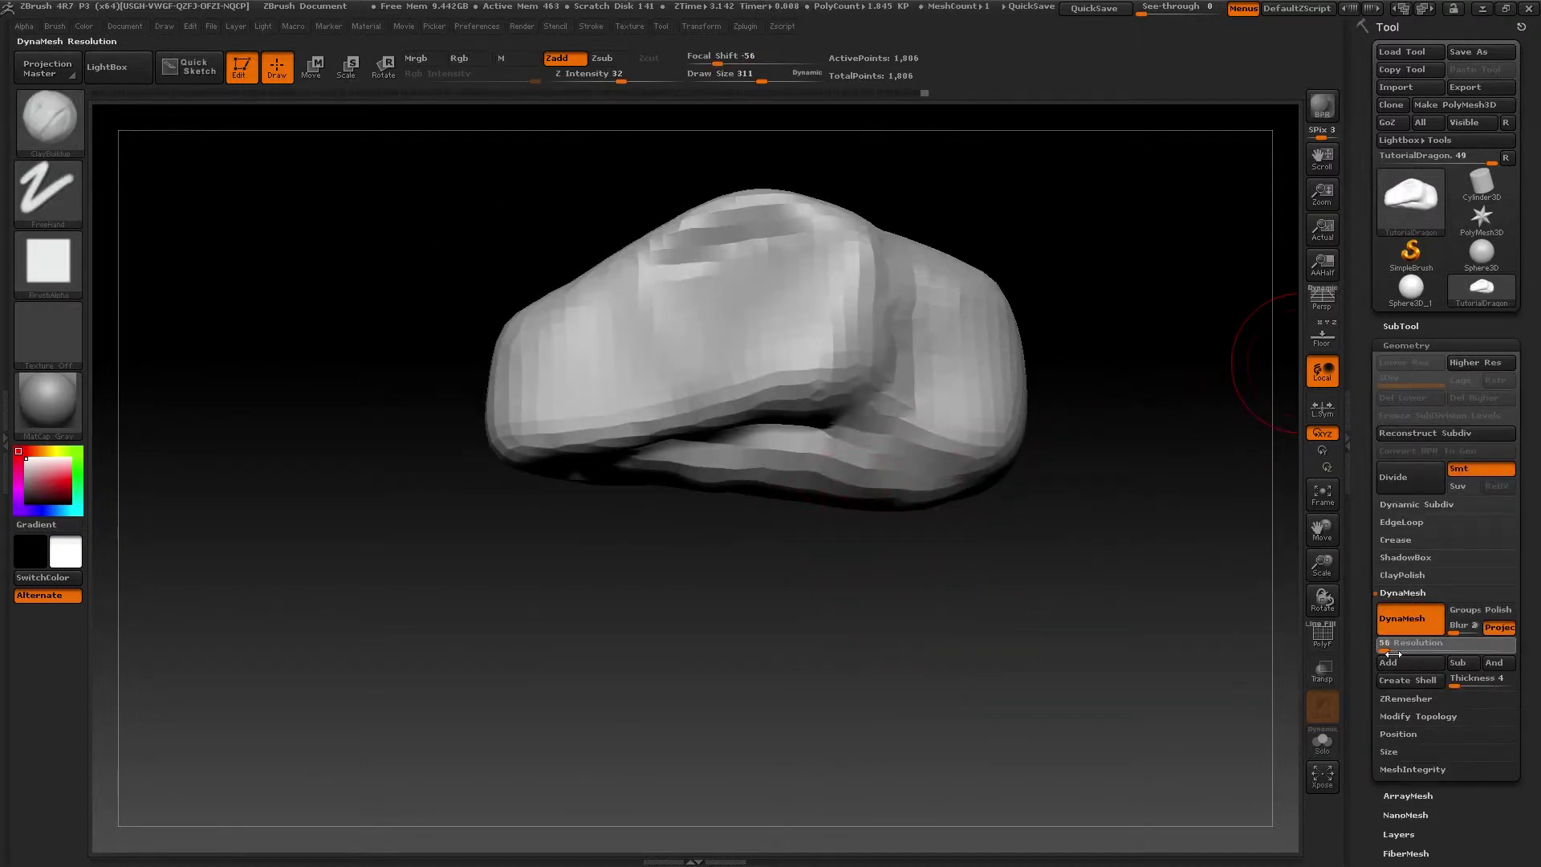
pyautogui.hotkey('shift', 'f')
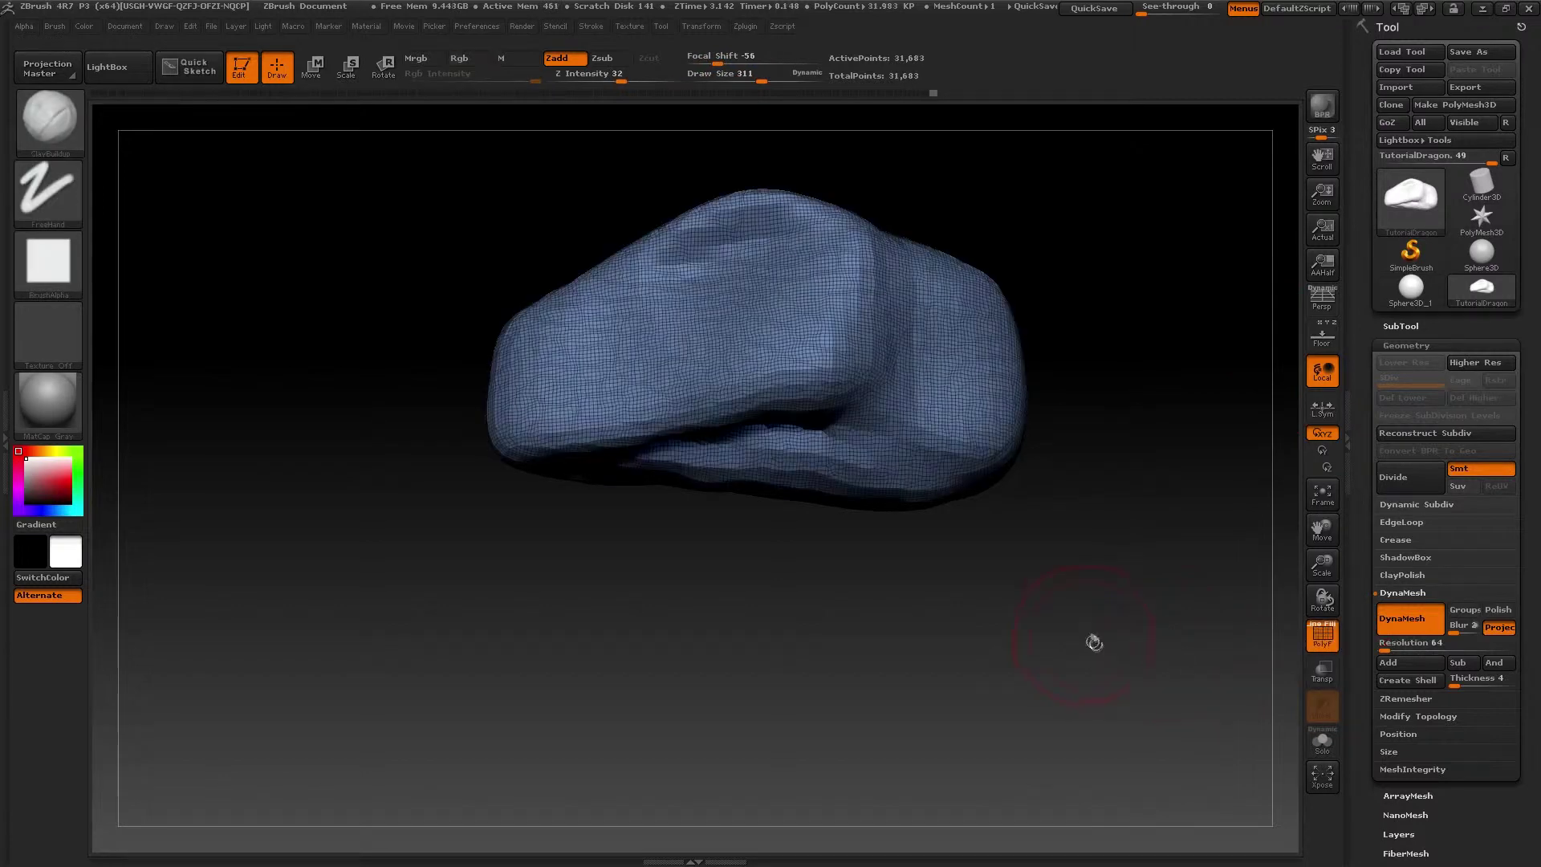
pyautogui.hotkey('shift', 'f')
# Step: Set the DynaMesh resolution to 32 and remesh the head
pyautogui.click(1407, 648)
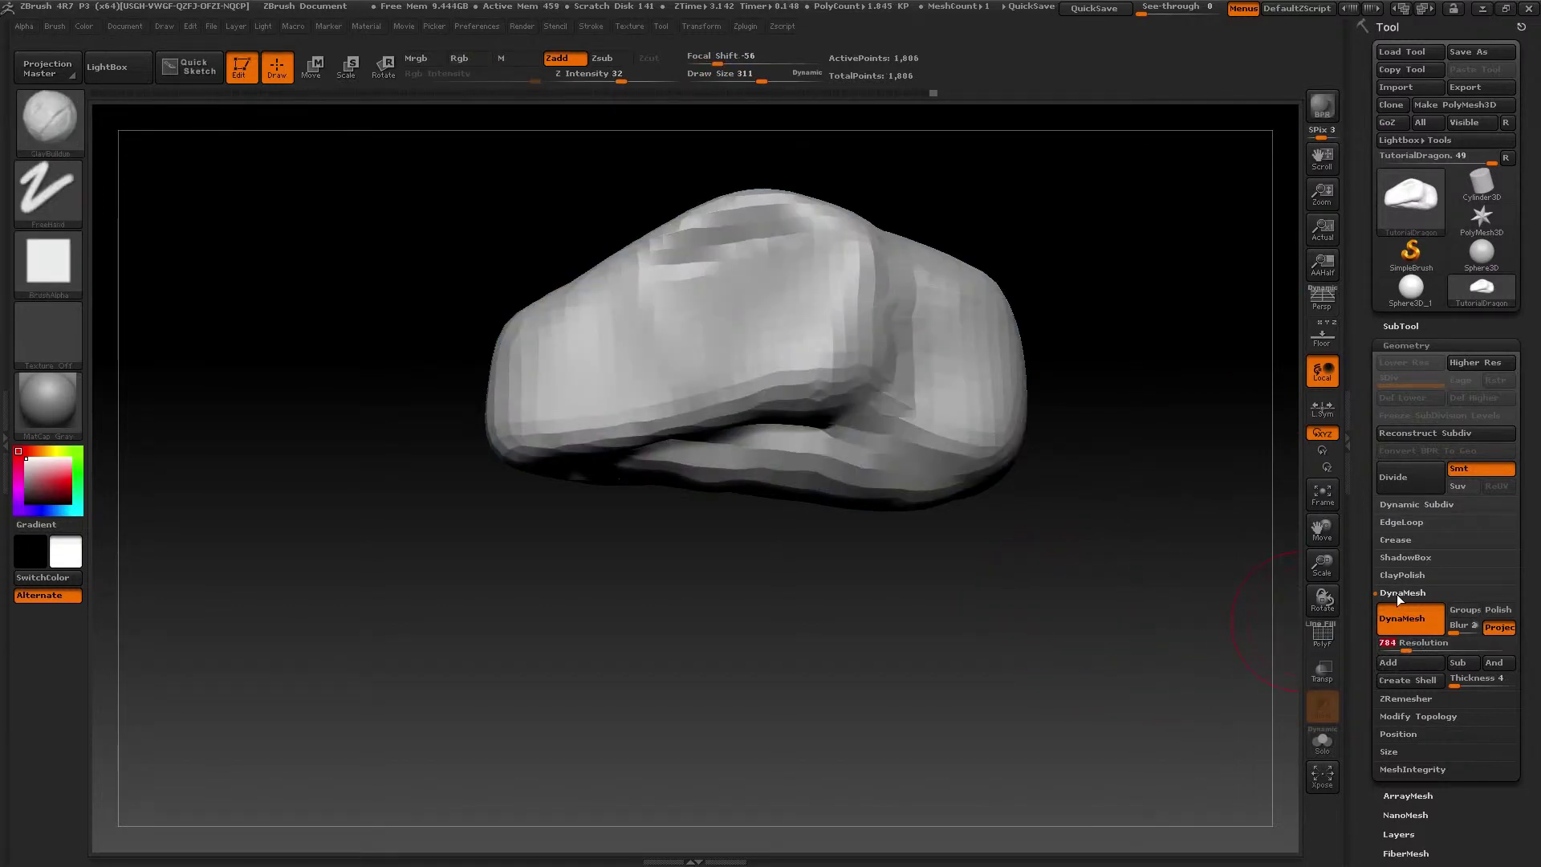
pyautogui.write('8')
pyautogui.moveTo(1398, 650); pyautogui.dragTo(1404, 656)
pyautogui.keyDown('ctrl'); pyautogui.moveTo(956, 725); pyautogui.dragTo(875, 629); pyautogui.keyUp('ctrl')
# Step: Smooth the blocky surfaces over the sides, top and underside of the head
pyautogui.keyDown('shift'); pyautogui.moveTo(916, 554); pyautogui.dragTo(770, 416); pyautogui.keyUp('shift')
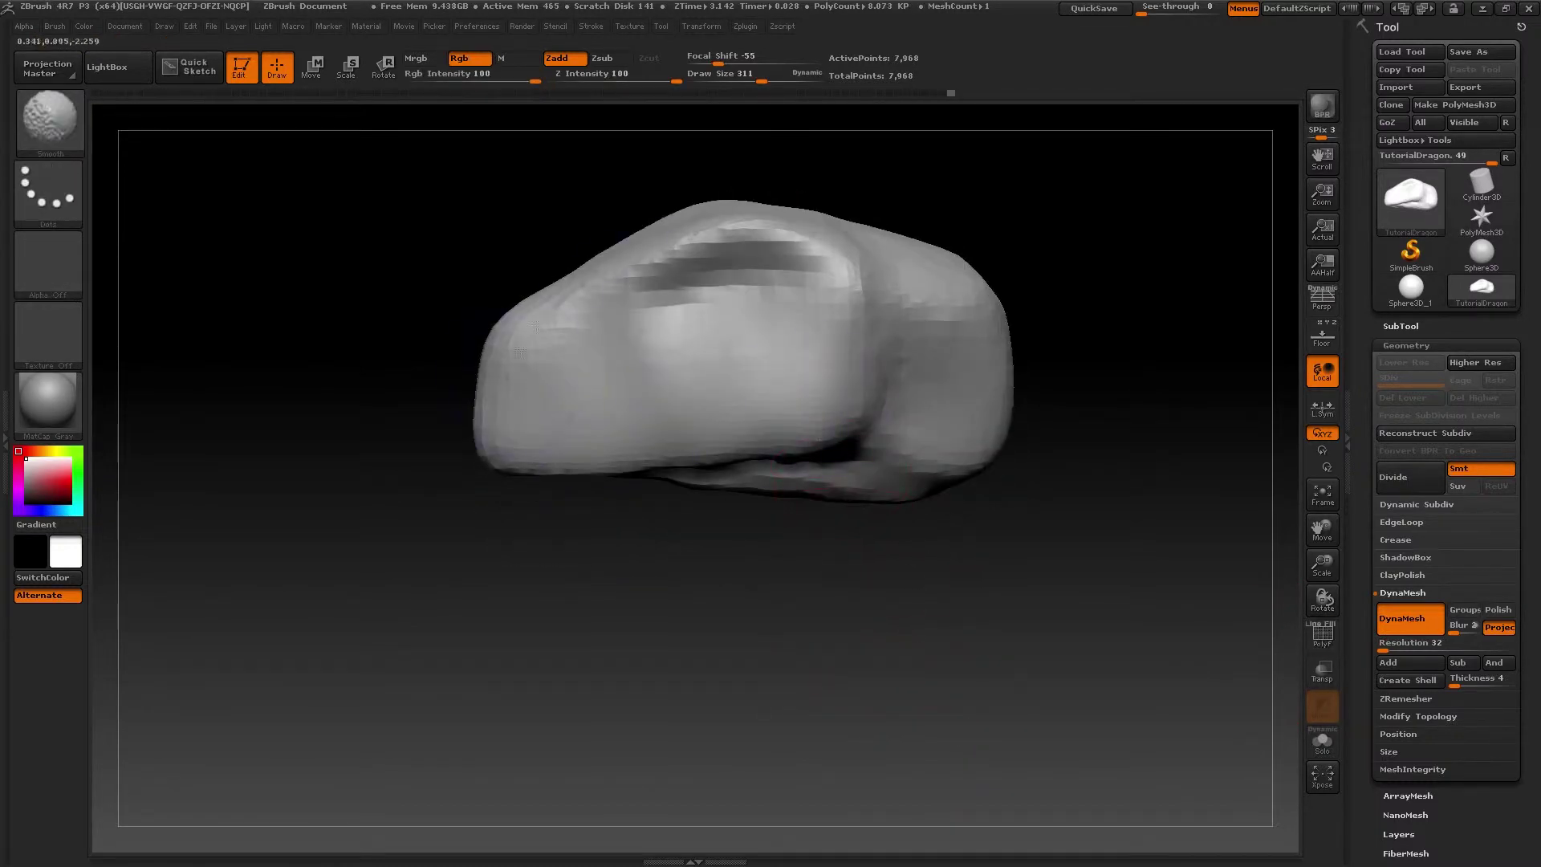
pyautogui.moveTo(833, 286)
pyautogui.mouseDown(button='right')
pyautogui.moveTo(835, 425)
pyautogui.moveTo(803, 481)
pyautogui.mouseUp(button='right')
pyautogui.keyDown('shift'); pyautogui.moveTo(795, 490); pyautogui.dragTo(594, 526); pyautogui.keyUp('shift')
pyautogui.moveTo(782, 450)
pyautogui.mouseDown(button='right')
pyautogui.moveTo(792, 486)
pyautogui.moveTo(592, 344)
pyautogui.moveTo(705, 368)
pyautogui.moveTo(708, 324)
pyautogui.moveTo(706, 477)
pyautogui.mouseUp(button='right')
pyautogui.moveTo(775, 594); pyautogui.dragTo(784, 430, button='right')
pyautogui.keyDown('shift'); pyautogui.moveTo(785, 431); pyautogui.dragTo(857, 421); pyautogui.keyUp('shift')
pyautogui.moveTo(858, 422)
pyautogui.mouseDown(button='right')
pyautogui.moveTo(919, 375)
pyautogui.moveTo(1039, 364)
pyautogui.moveTo(967, 313)
pyautogui.mouseUp(button='right')
pyautogui.keyDown('shift'); pyautogui.moveTo(967, 312); pyautogui.dragTo(716, 327); pyautogui.keyUp('shift')
pyautogui.moveTo(716, 327); pyautogui.dragTo(738, 369, button='right')
pyautogui.moveTo(738, 369)
pyautogui.keyDown('alt'); pyautogui.mouseDown(button='right')
pyautogui.moveTo(771, 514)
pyautogui.moveTo(859, 450)
pyautogui.mouseUp(button='right'); pyautogui.keyUp('alt')
pyautogui.moveTo(857, 576)
pyautogui.keyDown('shift'); pyautogui.mouseDown()
pyautogui.moveTo(790, 577)
pyautogui.moveTo(851, 642)
pyautogui.moveTo(642, 602)
pyautogui.mouseUp(); pyautogui.keyUp('shift')
pyautogui.moveTo(791, 722); pyautogui.dragTo(822, 519, button='right')
pyautogui.moveTo(822, 518); pyautogui.dragTo(787, 551)
pyautogui.keyDown('shift'); pyautogui.moveTo(798, 531); pyautogui.dragTo(805, 482, button='right'); pyautogui.keyUp('shift')
# Step: Switch to the Move brush and pull the lower back corner of the head downward into a neck stub
pyautogui.press('b')
pyautogui.press('m')
pyautogui.press('Escape')
pyautogui.press('b')
pyautogui.press('m')
pyautogui.press('v')
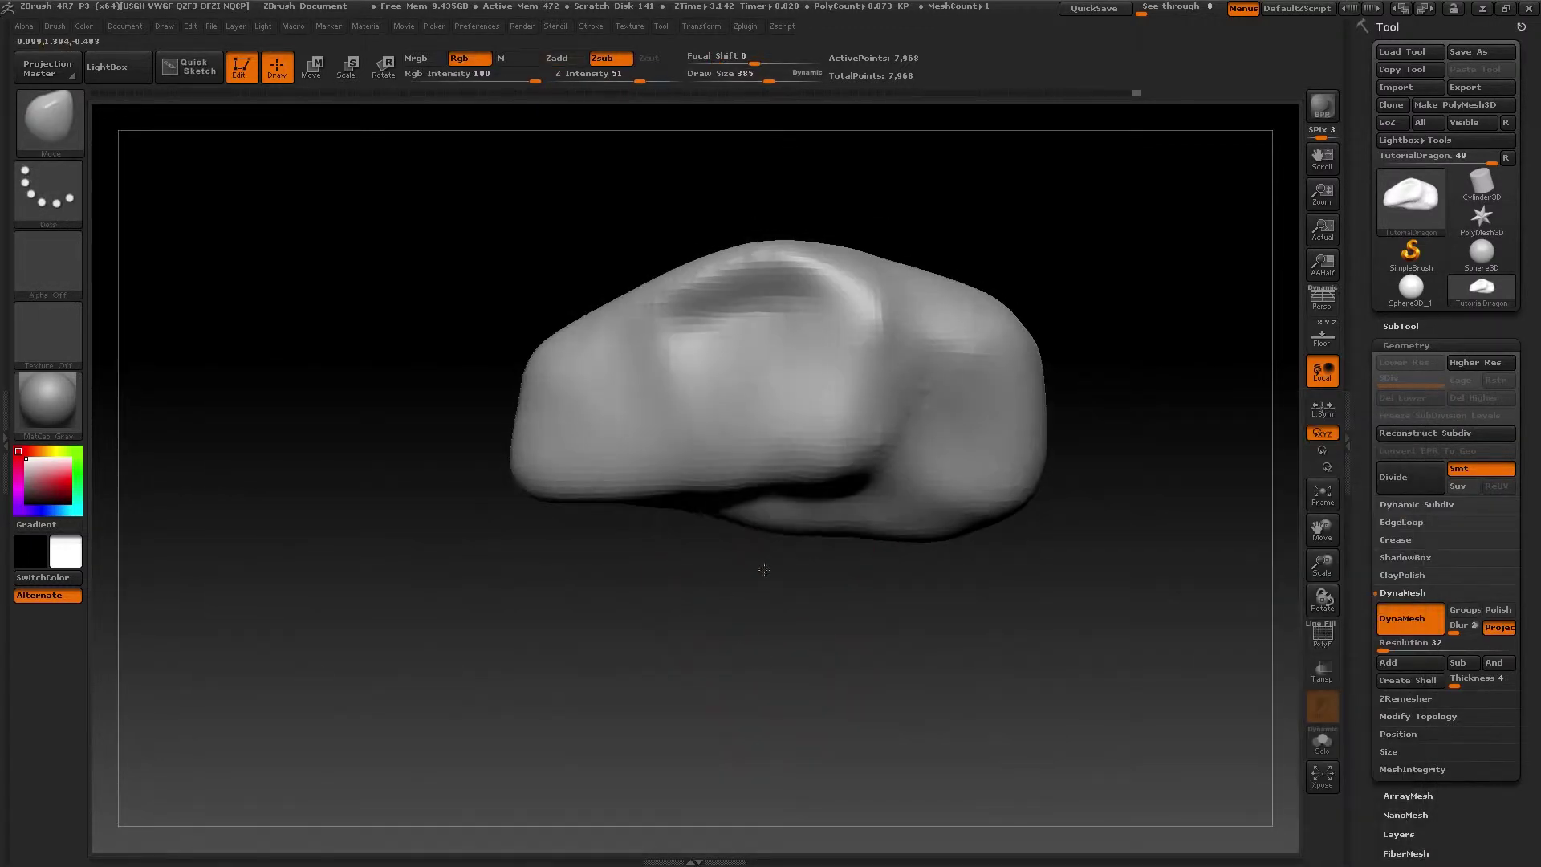
pyautogui.moveTo(904, 560); pyautogui.dragTo(958, 588)
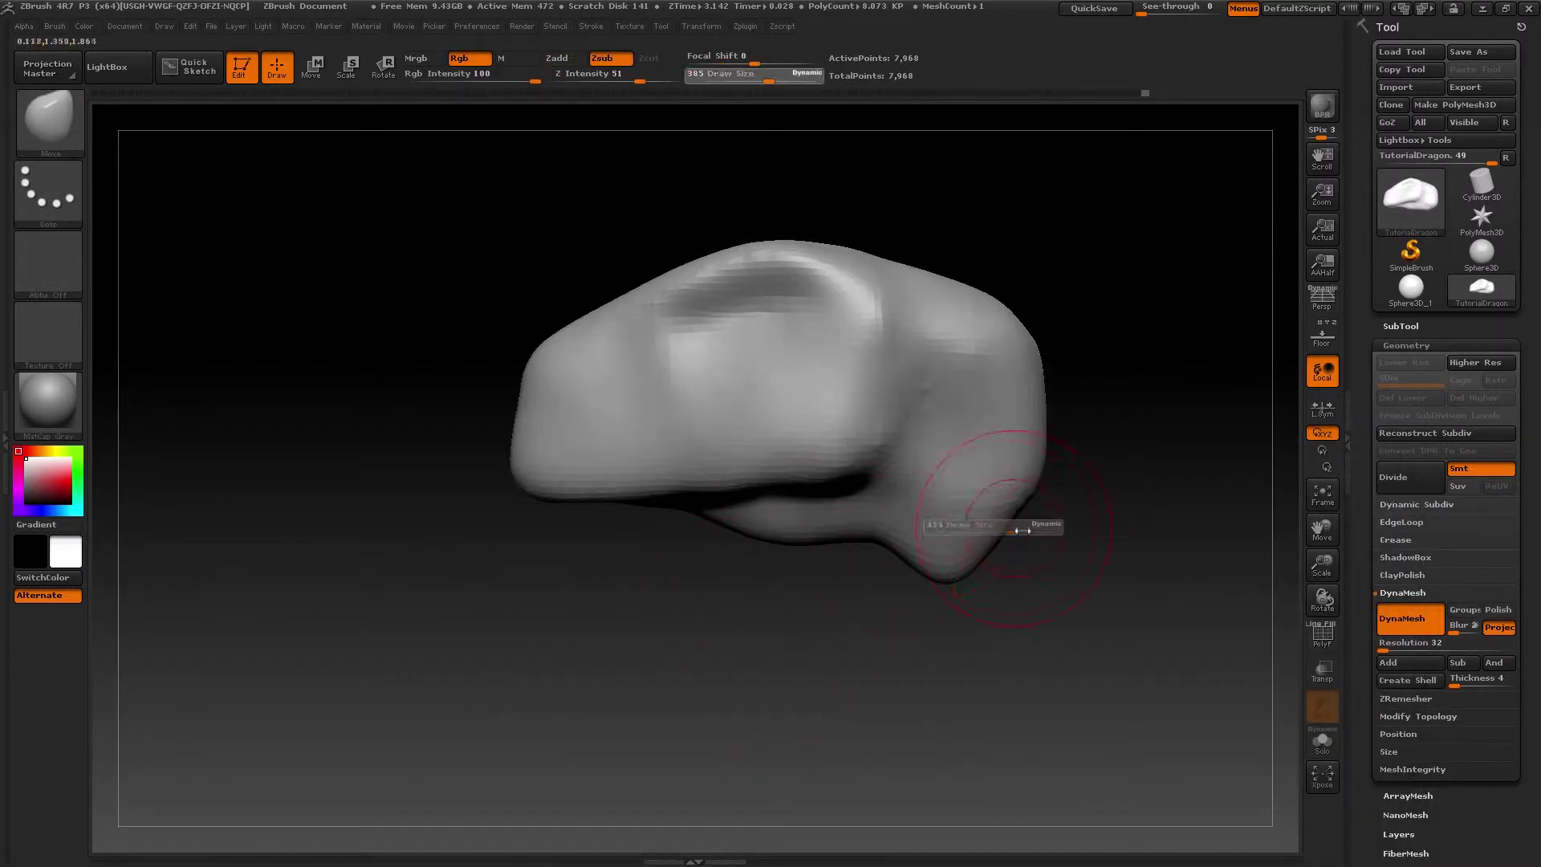
# Step: Adjust the Draw Size and reshape the neck's back and throat contours with the Move brush
pyautogui.keyDown('shift'); pyautogui.moveTo(811, 586); pyautogui.dragTo(953, 574, button='right'); pyautogui.keyUp('shift')
pyautogui.press('s')
pyautogui.moveTo(980, 561); pyautogui.dragTo(1003, 560)
pyautogui.press('s')
pyautogui.moveTo(949, 449); pyautogui.dragTo(968, 450)
pyautogui.moveTo(955, 450); pyautogui.dragTo(931, 451)
pyautogui.moveTo(1016, 567); pyautogui.dragTo(1056, 580)
pyautogui.moveTo(1019, 340); pyautogui.dragTo(1005, 353)
pyautogui.moveTo(1004, 575); pyautogui.dragTo(989, 570)
pyautogui.moveTo(1010, 337); pyautogui.dragTo(1037, 305)
pyautogui.moveTo(1014, 562); pyautogui.dragTo(996, 562)
pyautogui.moveTo(1042, 426); pyautogui.dragTo(1020, 429)
pyautogui.moveTo(1009, 518); pyautogui.dragTo(990, 514)
pyautogui.moveTo(1027, 321); pyautogui.dragTo(999, 335)
pyautogui.press('s')
pyautogui.moveTo(1000, 337); pyautogui.dragTo(982, 337)
# Step: Switch to the ClayBuildup brush and carve a notch across the top of the snout
pyautogui.moveTo(991, 433); pyautogui.dragTo(1099, 435, button='right')
pyautogui.moveTo(1098, 434)
pyautogui.mouseDown()
pyautogui.moveTo(951, 408)
pyautogui.moveTo(880, 442)
pyautogui.mouseUp()
pyautogui.press('b')
pyautogui.press('c')
pyautogui.press('b')
pyautogui.press('s')
pyautogui.moveTo(881, 442)
pyautogui.mouseDown(button='right')
pyautogui.moveTo(843, 396)
pyautogui.moveTo(770, 372)
pyautogui.moveTo(795, 454)
pyautogui.moveTo(827, 487)
pyautogui.mouseUp(button='right')
pyautogui.keyDown('alt'); pyautogui.moveTo(803, 444); pyautogui.dragTo(795, 421); pyautogui.keyUp('alt')
pyautogui.moveTo(794, 421)
pyautogui.mouseDown(button='right')
pyautogui.moveTo(819, 447)
pyautogui.moveTo(836, 417)
pyautogui.mouseUp(button='right')
# Step: Reshape the snout and forehead profile with the Move brush, raising its Draw Size to 808
pyautogui.press('b')
pyautogui.press('m')
pyautogui.press('v')
pyautogui.press('b')
pyautogui.press('m')
pyautogui.press('v')
pyautogui.press('s')
pyautogui.moveTo(797, 523); pyautogui.dragTo(843, 524)
pyautogui.moveTo(733, 580); pyautogui.dragTo(670, 592)
pyautogui.hotkey('ctrl', 'z')
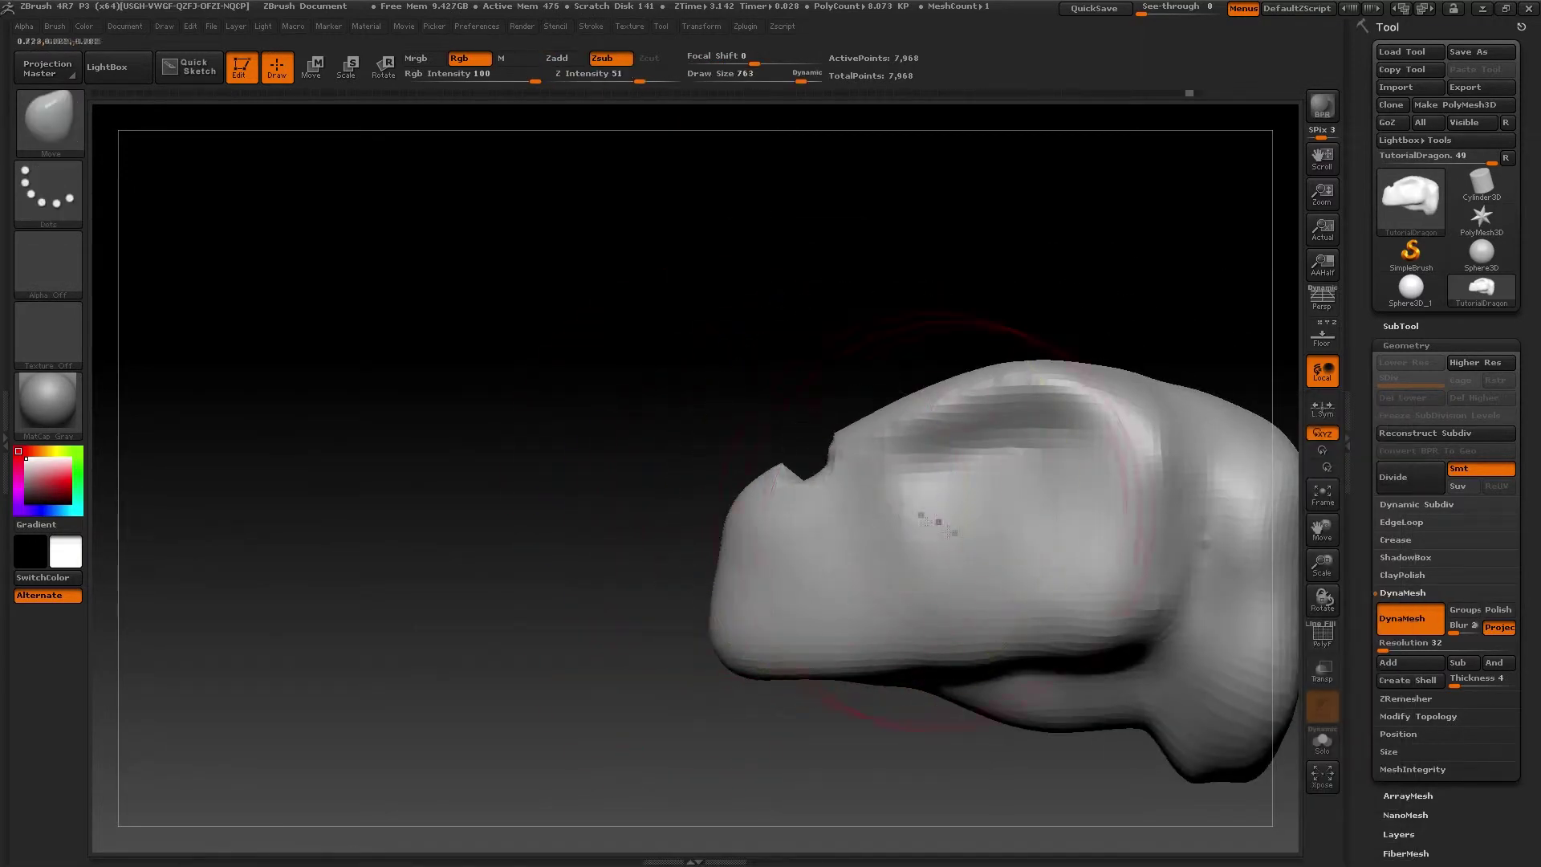
pyautogui.moveTo(788, 551); pyautogui.dragTo(747, 532)
pyautogui.press('s')
pyautogui.moveTo(773, 473)
pyautogui.mouseDown()
pyautogui.moveTo(795, 479)
pyautogui.moveTo(786, 511)
pyautogui.mouseUp()
pyautogui.moveTo(992, 389); pyautogui.dragTo(987, 411)
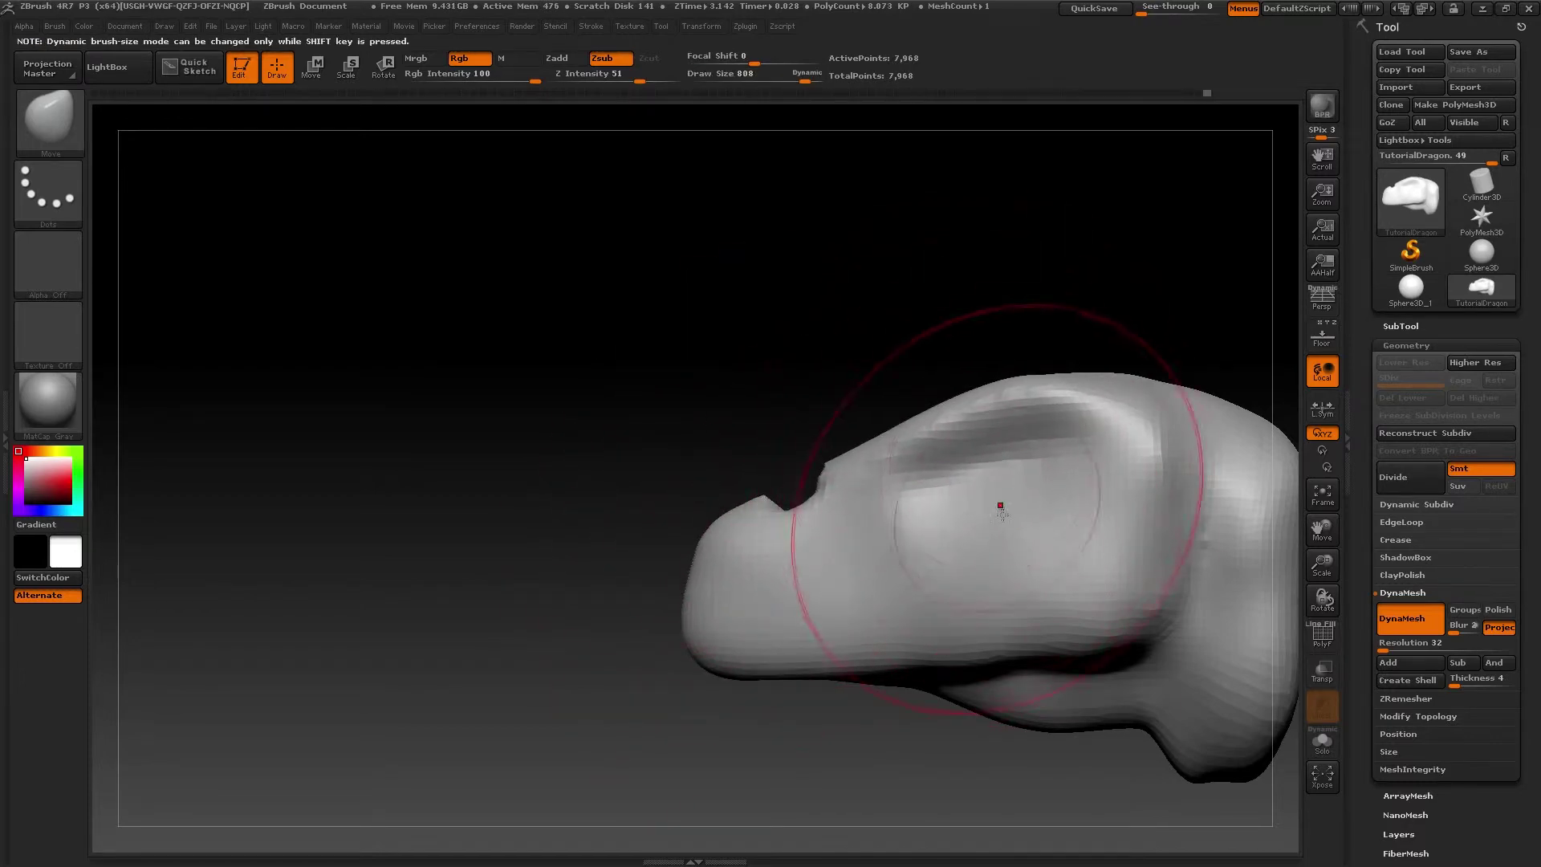
# Step: Build up a ridge along the brow on the side of the head with the ClayBuildup brush
pyautogui.press('b')
pyautogui.press('c')
pyautogui.press('b')
pyautogui.moveTo(891, 462)
pyautogui.mouseDown()
pyautogui.moveTo(1035, 437)
pyautogui.moveTo(1006, 439)
pyautogui.mouseUp()
pyautogui.moveTo(1007, 439); pyautogui.dragTo(993, 461, button='right')
pyautogui.moveTo(1265, 541); pyautogui.dragTo(1164, 562)
# Step: Flatten the forehead and brow ridge into planes with the TrimDynamic brush at Draw Size 459
pyautogui.press('b')
pyautogui.press('t')
pyautogui.press('d')
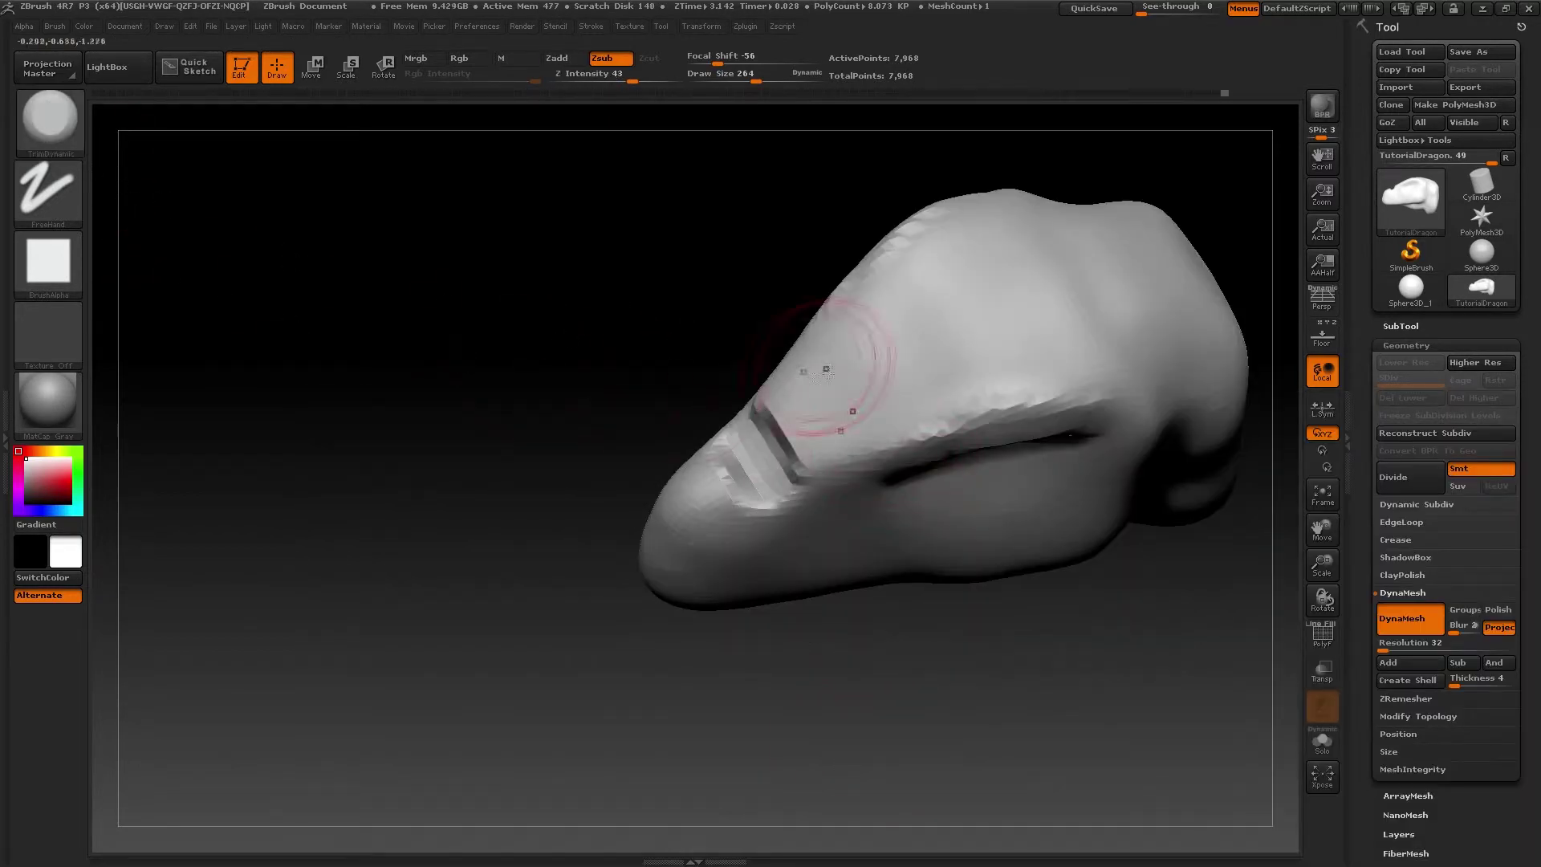
pyautogui.moveTo(1023, 355); pyautogui.dragTo(1076, 357)
pyautogui.moveTo(1068, 369)
pyautogui.mouseDown(button='right')
pyautogui.moveTo(1031, 330)
pyautogui.moveTo(1044, 377)
pyautogui.mouseUp(button='right')
pyautogui.moveTo(1044, 389); pyautogui.dragTo(868, 445)
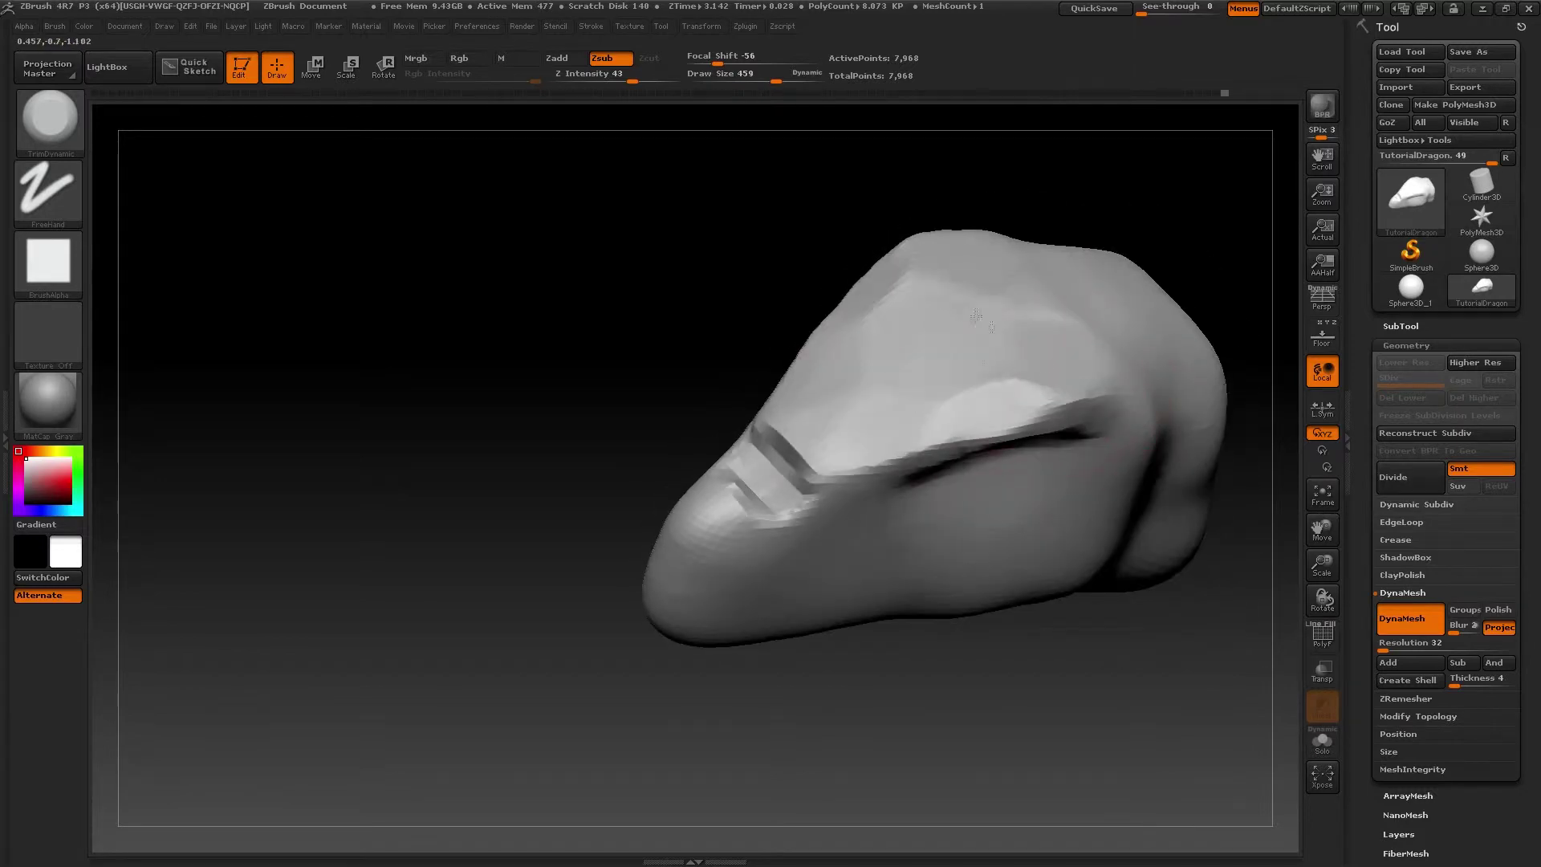
pyautogui.moveTo(1014, 343); pyautogui.dragTo(998, 408, button='right')
# Step: Carve a crease under the brow ridge and behind the nostril with Dam_Standard at Draw Size 226, and remesh with DynaMesh
pyautogui.press('b')
pyautogui.press('d')
pyautogui.press('s')
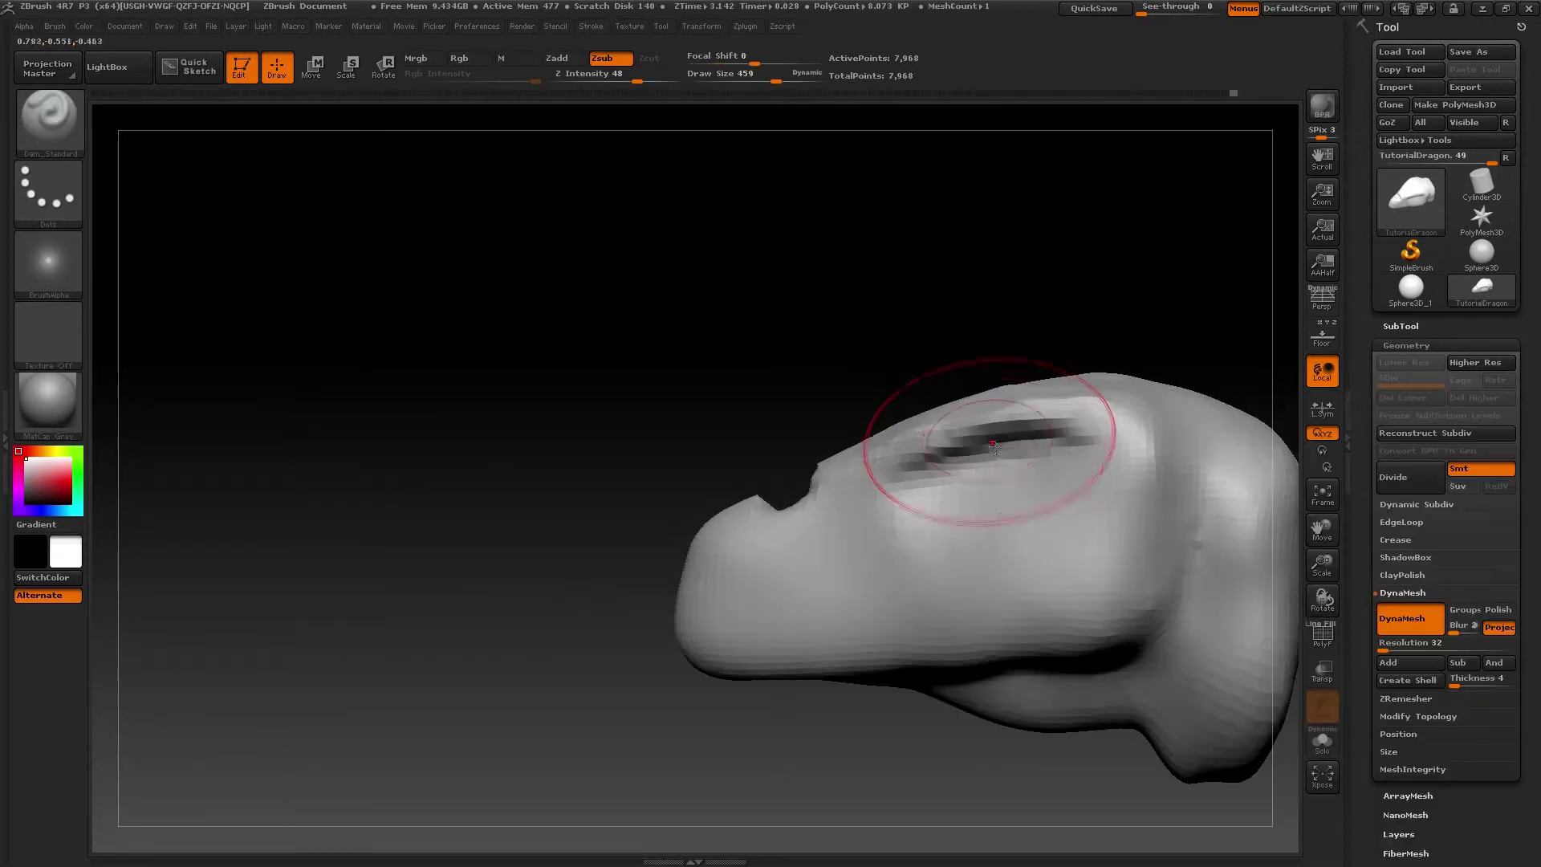
pyautogui.moveTo(887, 455); pyautogui.dragTo(877, 498)
pyautogui.moveTo(877, 497)
pyautogui.mouseDown(button='right')
pyautogui.moveTo(840, 498)
pyautogui.moveTo(906, 523)
pyautogui.mouseUp(button='right')
pyautogui.press('s')
pyautogui.moveTo(914, 498); pyautogui.dragTo(897, 507)
pyautogui.click(898, 499)
pyautogui.moveTo(901, 490)
pyautogui.mouseDown(button='right')
pyautogui.moveTo(867, 554)
pyautogui.moveTo(902, 632)
pyautogui.mouseUp(button='right')
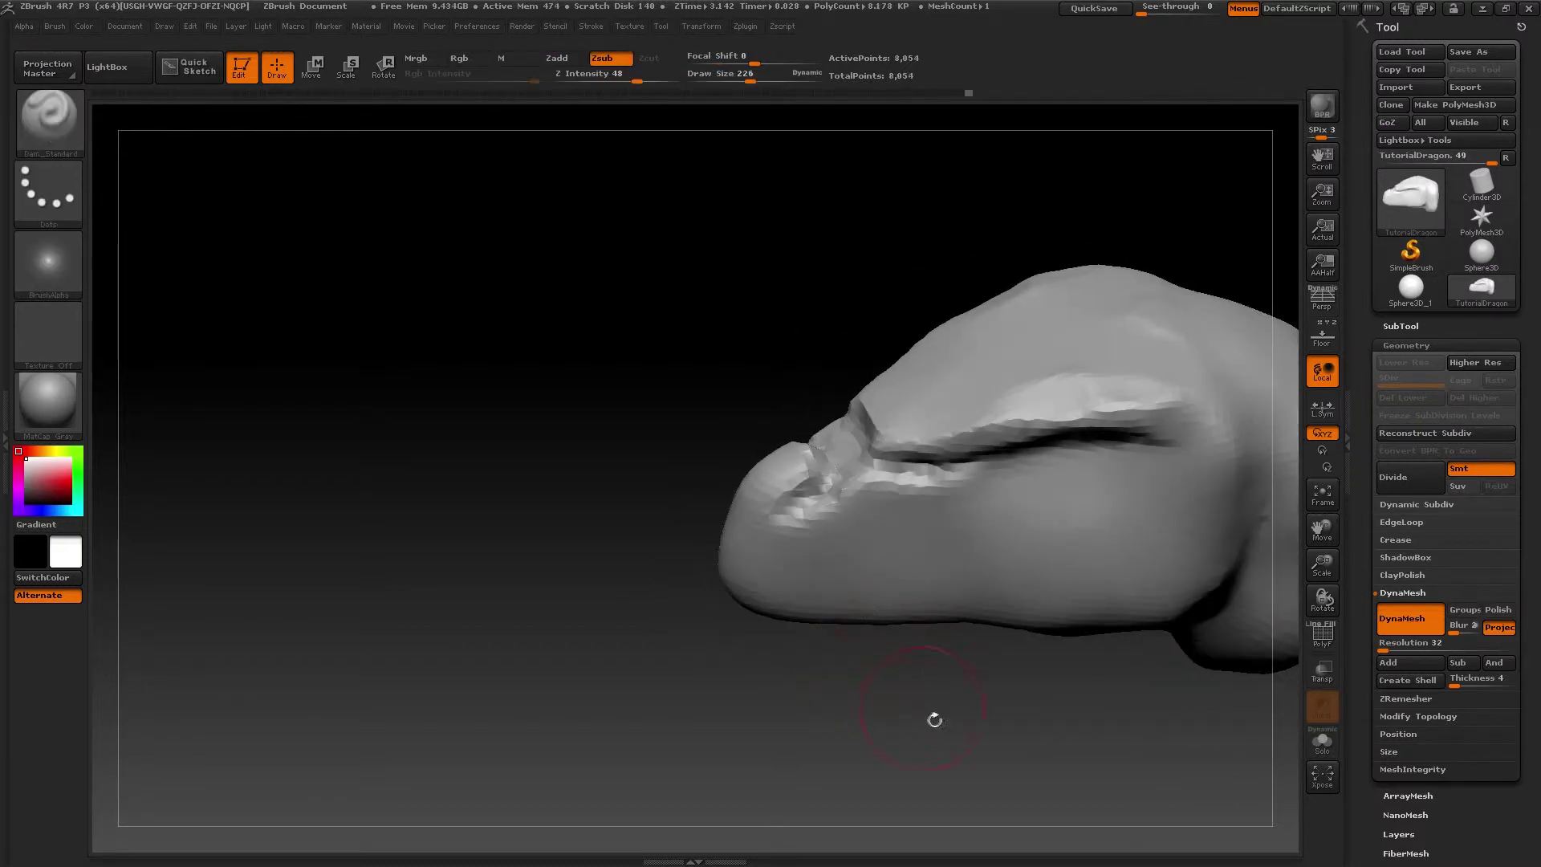
pyautogui.moveTo(936, 720)
pyautogui.mouseDown(button='right')
pyautogui.moveTo(764, 546)
pyautogui.moveTo(973, 457)
pyautogui.moveTo(972, 440)
pyautogui.mouseUp(button='right')
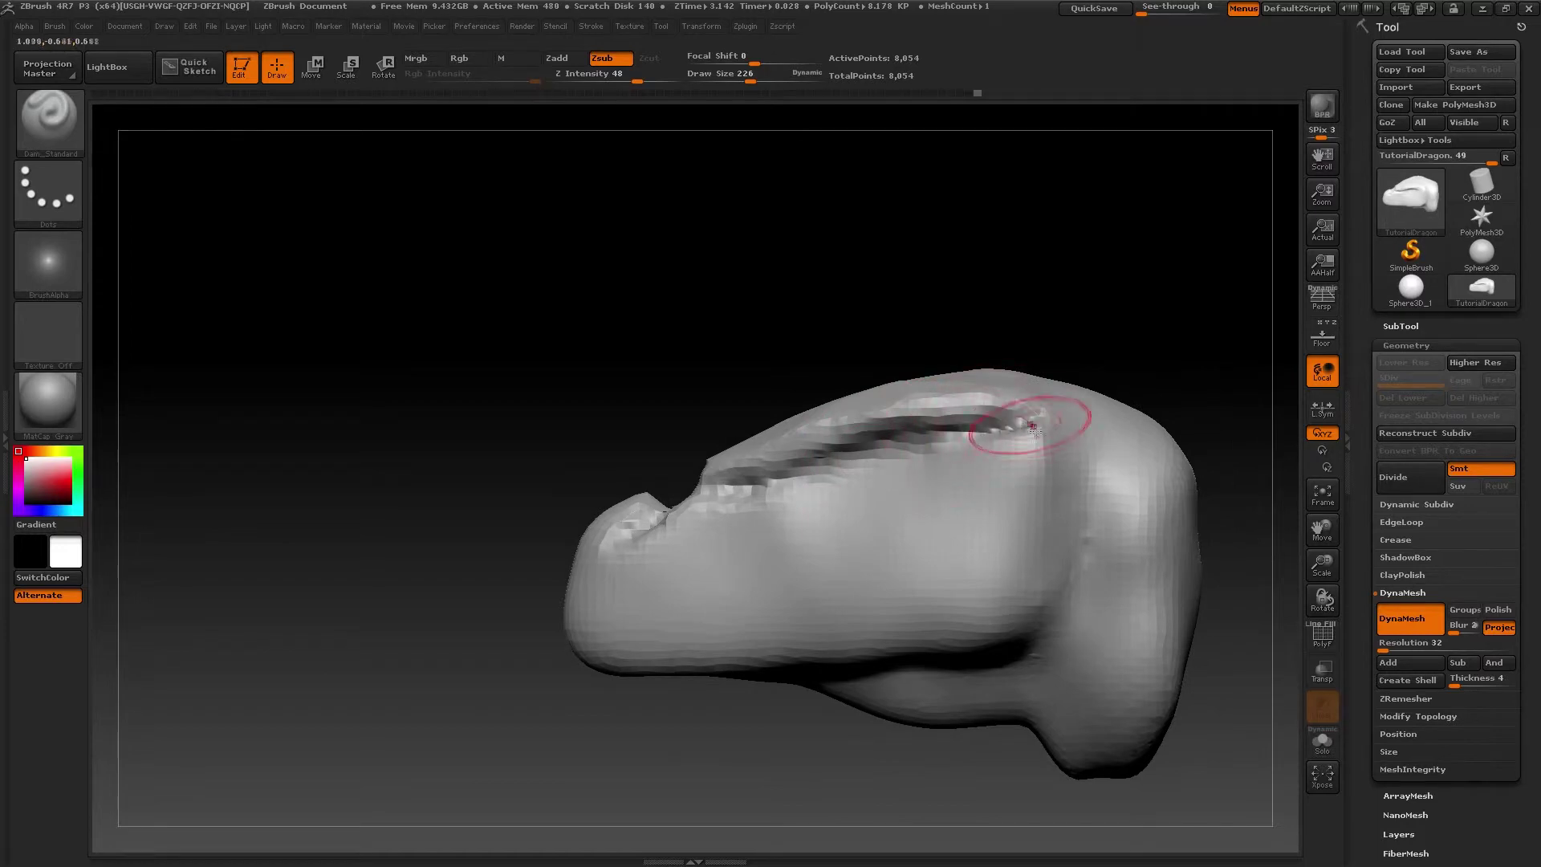
# Step: Pull the rear edge of the brow plate backward over the neck with the Move brush
pyautogui.press('b')
pyautogui.press('m')
pyautogui.press('v')
pyautogui.moveTo(1000, 379); pyautogui.dragTo(1012, 357, button='right')
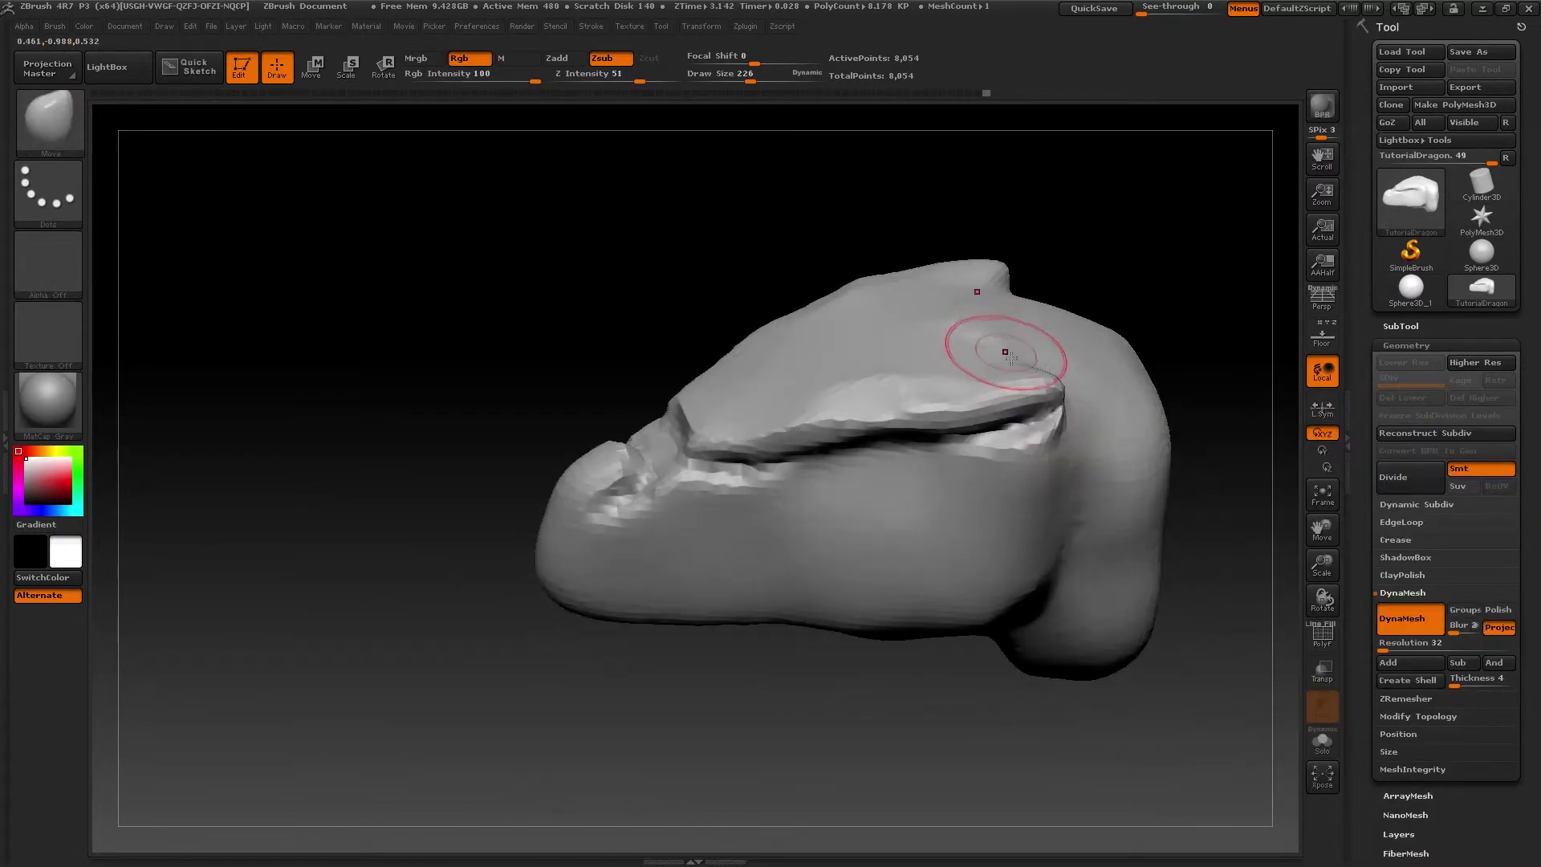
pyautogui.moveTo(1012, 357)
pyautogui.mouseDown()
pyautogui.moveTo(1006, 323)
pyautogui.moveTo(1102, 366)
pyautogui.mouseUp()
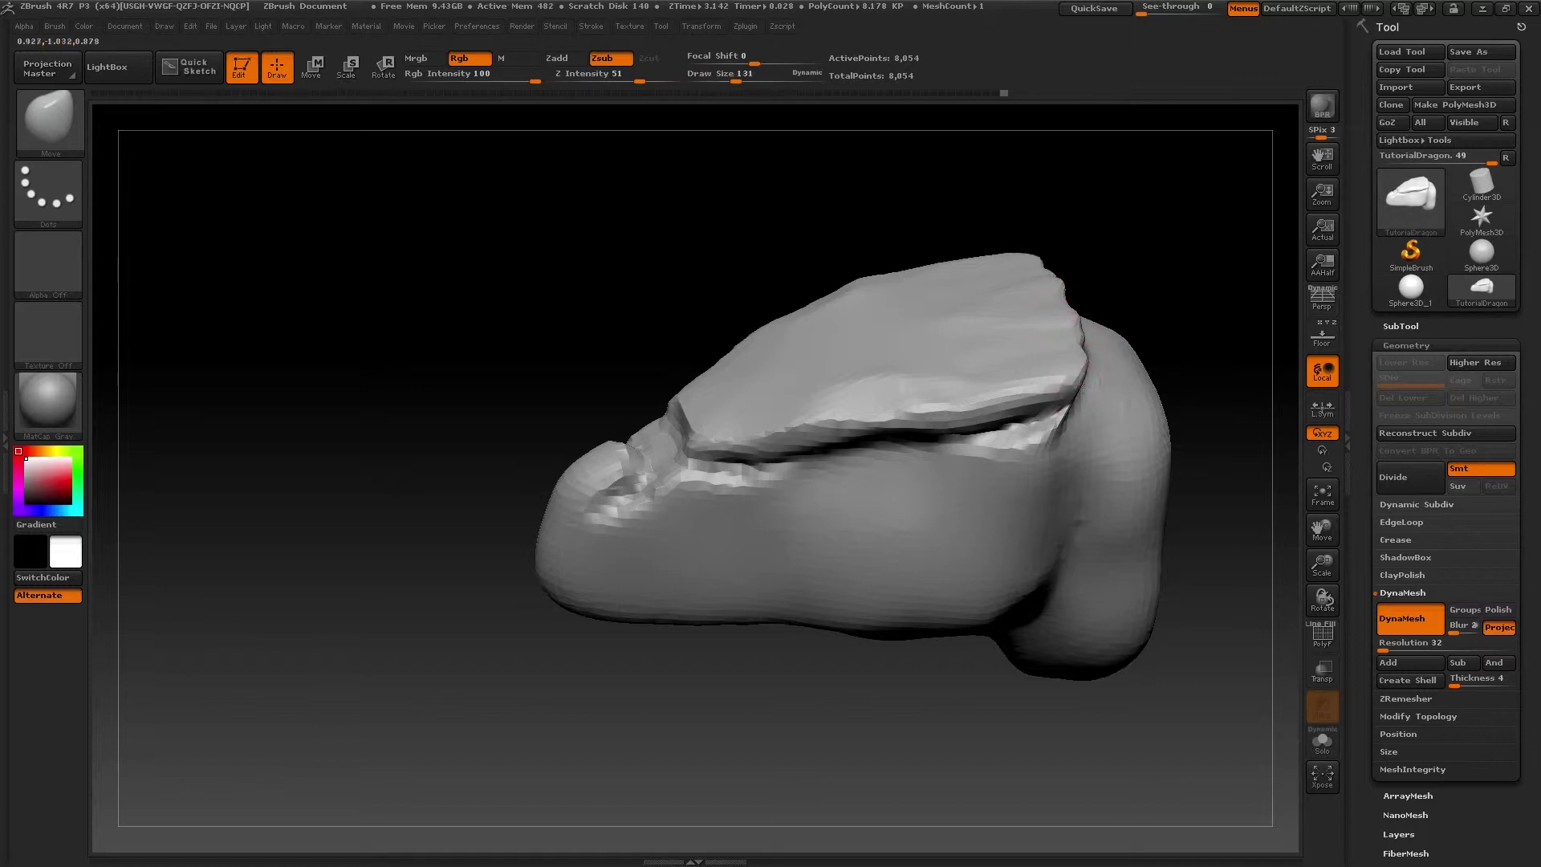
pyautogui.moveTo(1091, 386)
pyautogui.mouseDown(button='right')
pyautogui.moveTo(997, 475)
pyautogui.moveTo(1004, 554)
pyautogui.mouseUp(button='right')
pyautogui.press('s')
pyautogui.moveTo(1076, 422); pyautogui.dragTo(1113, 422)
pyautogui.moveTo(1108, 439); pyautogui.dragTo(1108, 392)
pyautogui.moveTo(1108, 392)
pyautogui.mouseDown(button='right')
pyautogui.moveTo(1086, 382)
pyautogui.moveTo(949, 459)
pyautogui.moveTo(1065, 439)
pyautogui.mouseUp(button='right')
# Step: Switch to the Dam_Standard brush to refine the brow plate and remesh the head with DynaMesh
pyautogui.press('ctrl')
pyautogui.press('b')
pyautogui.press('d')
pyautogui.press('s')
pyautogui.keyDown('ctrl'); pyautogui.moveTo(1065, 440); pyautogui.dragTo(1074, 478); pyautogui.keyUp('ctrl')
pyautogui.moveTo(1073, 478)
pyautogui.mouseDown(button='right')
pyautogui.moveTo(963, 451)
pyautogui.moveTo(903, 575)
pyautogui.moveTo(853, 595)
pyautogui.mouseUp(button='right')
# Step: Pull up the nostril bump at the front of the snout with the Move brush
pyautogui.press('b')
pyautogui.press('m')
pyautogui.press('v')
pyautogui.press('s')
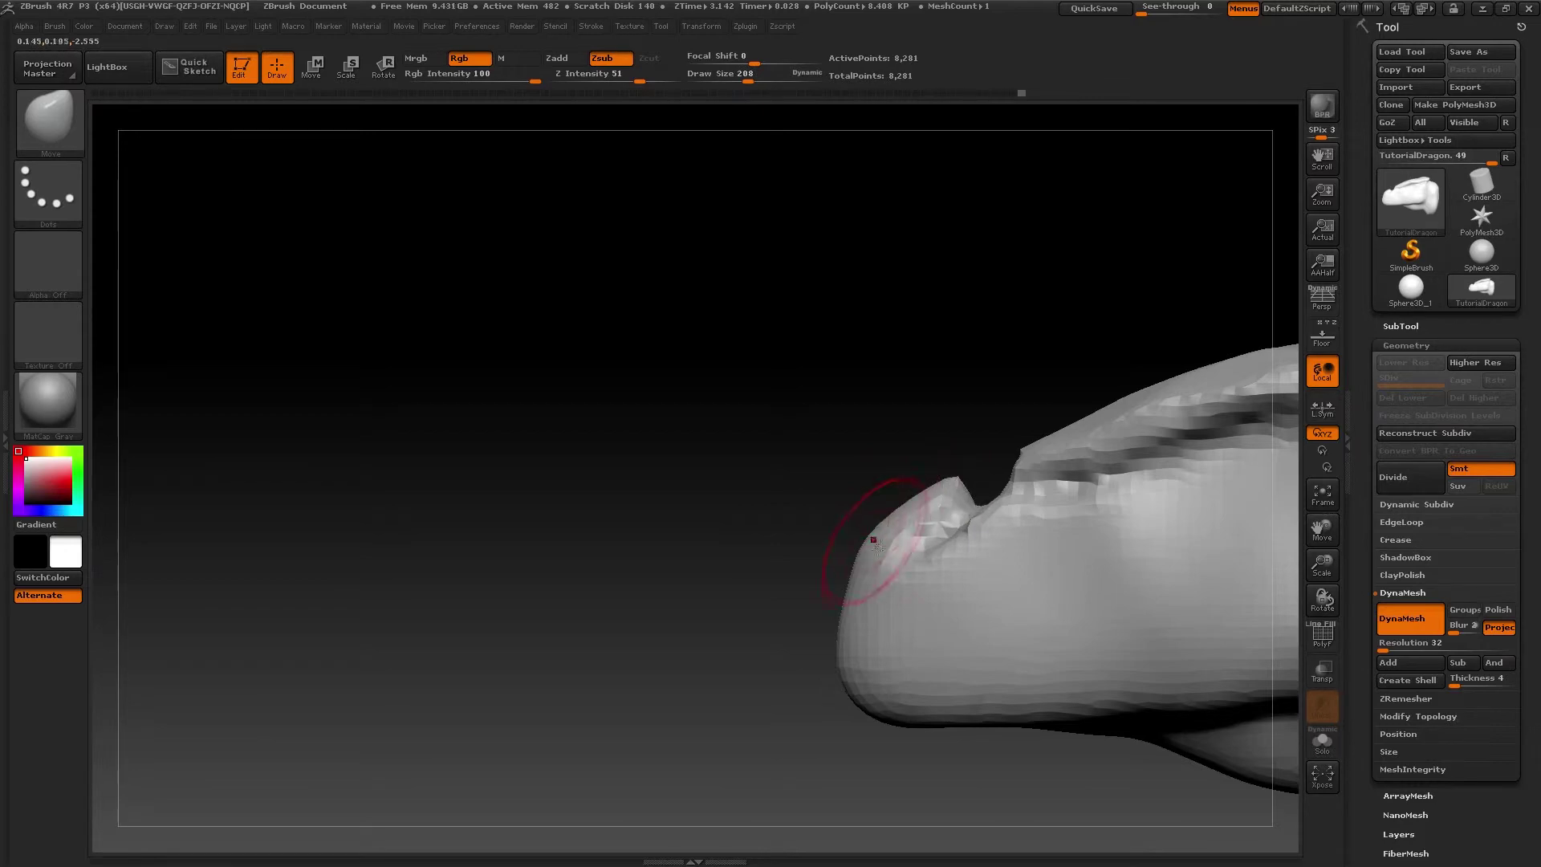
pyautogui.moveTo(912, 551); pyautogui.dragTo(888, 509, button='right')
# Step: Build up the rear and lower edges of the jaw with the ClayBuildup brush at Draw Size 197
pyautogui.press('b')
pyautogui.press('c')
pyautogui.press('b')
pyautogui.moveTo(1001, 393); pyautogui.dragTo(924, 395, button='right')
pyautogui.moveTo(985, 474); pyautogui.dragTo(1009, 383)
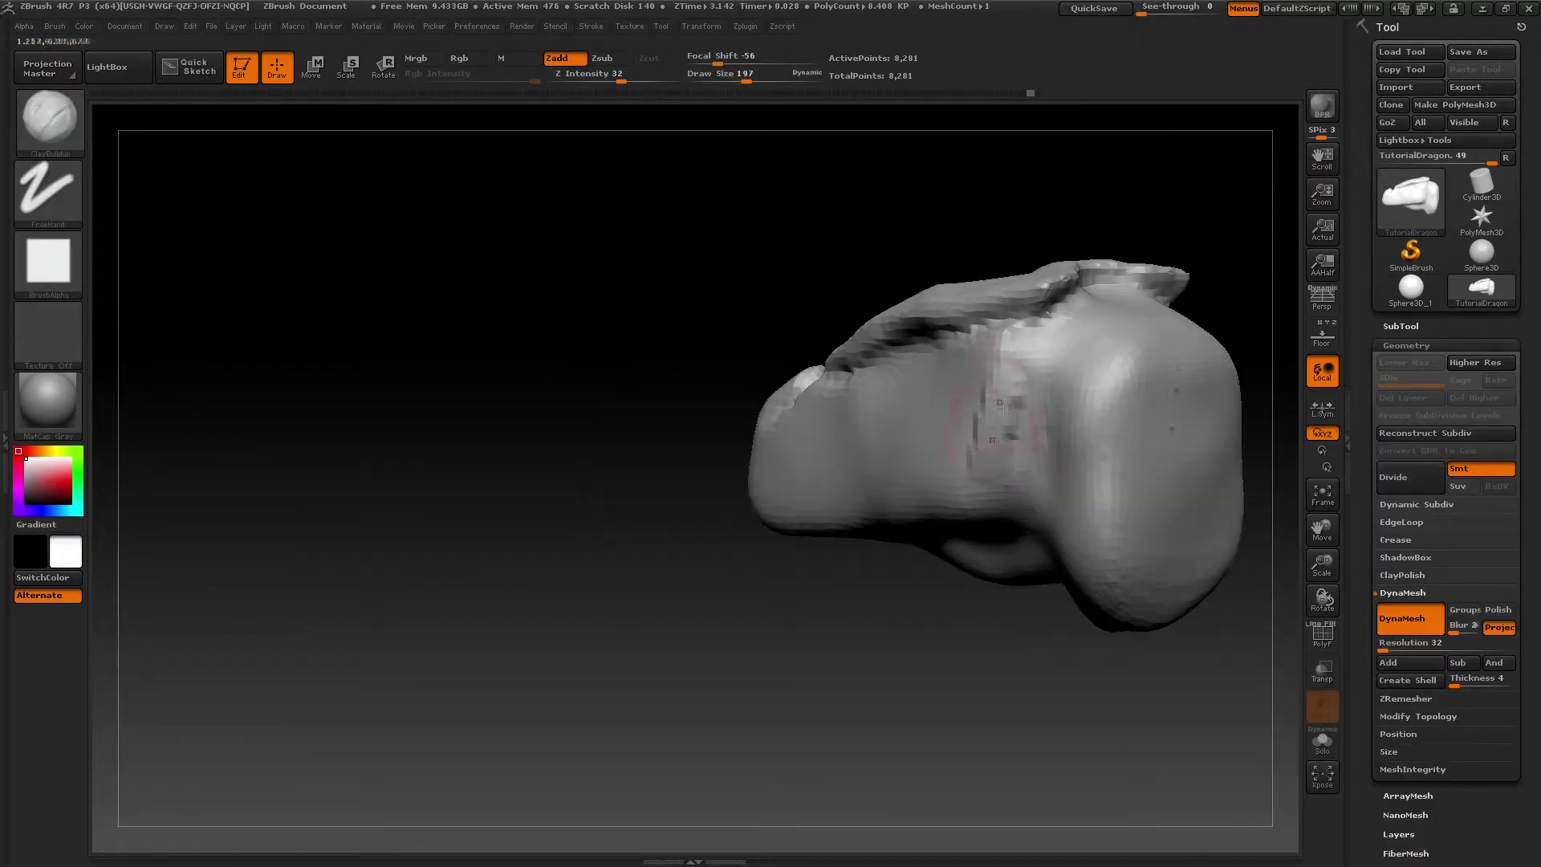
pyautogui.moveTo(1009, 384)
pyautogui.mouseDown(button='right')
pyautogui.moveTo(909, 510)
pyautogui.moveTo(975, 346)
pyautogui.moveTo(998, 437)
pyautogui.mouseUp(button='right')
# Step: Carve a crease between the back of the jaw and the neck with the Dam_Standard brush
pyautogui.press('b')
pyautogui.press('d')
pyautogui.press('s')
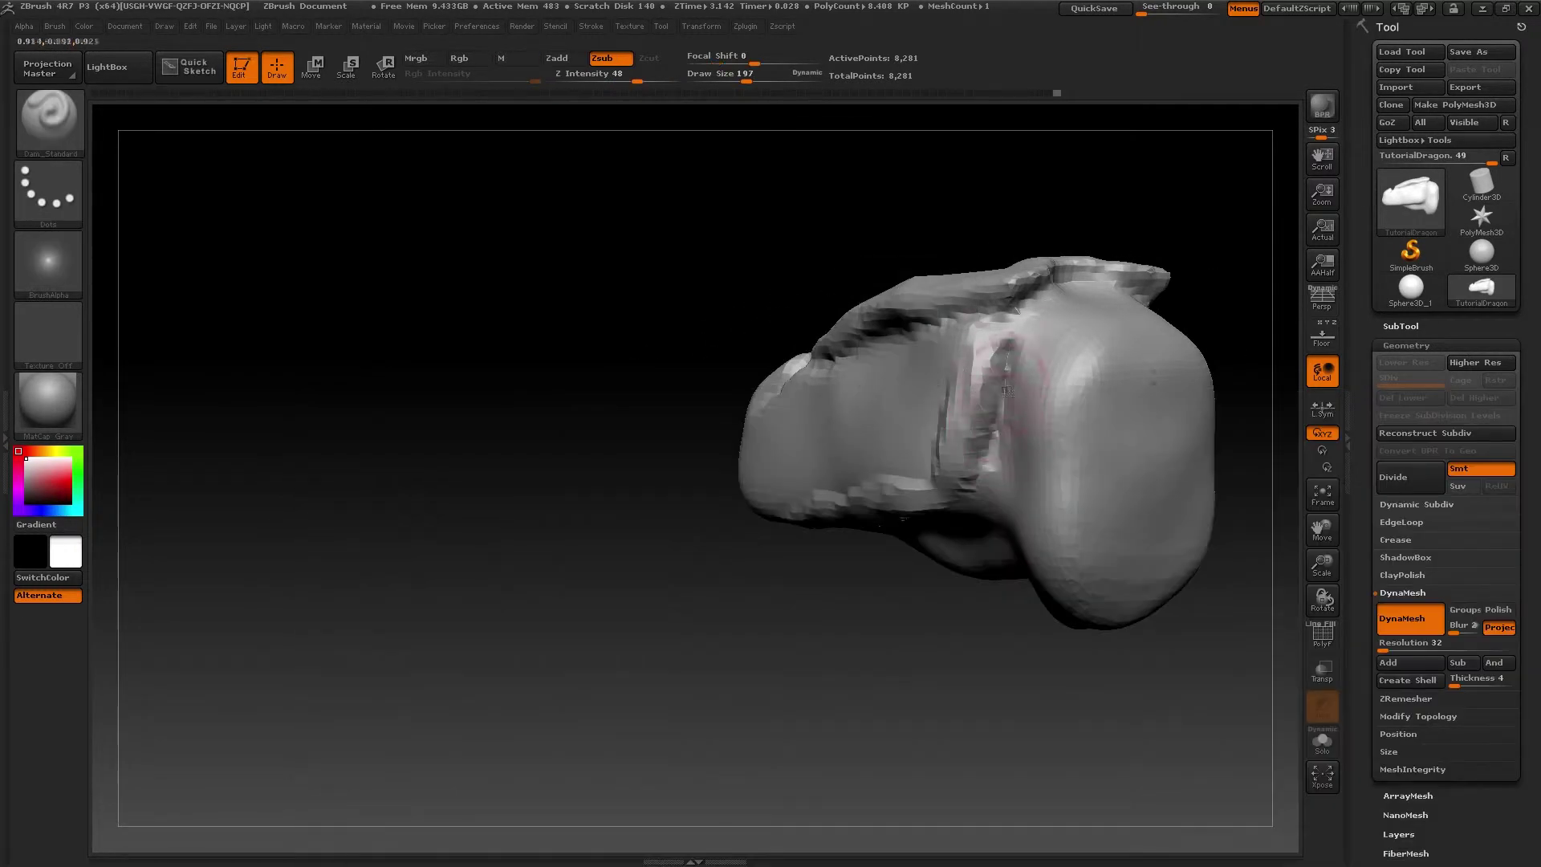
pyautogui.moveTo(1007, 374); pyautogui.dragTo(995, 472, button='right')
pyautogui.moveTo(937, 539)
pyautogui.mouseDown(button='right')
pyautogui.moveTo(880, 606)
pyautogui.moveTo(731, 487)
pyautogui.mouseUp(button='right')
# Step: Flatten the side of the jaw and the snout with the TrimDynamic brush
pyautogui.press('shift')
pyautogui.press('b')
pyautogui.press('t')
pyautogui.press('d')
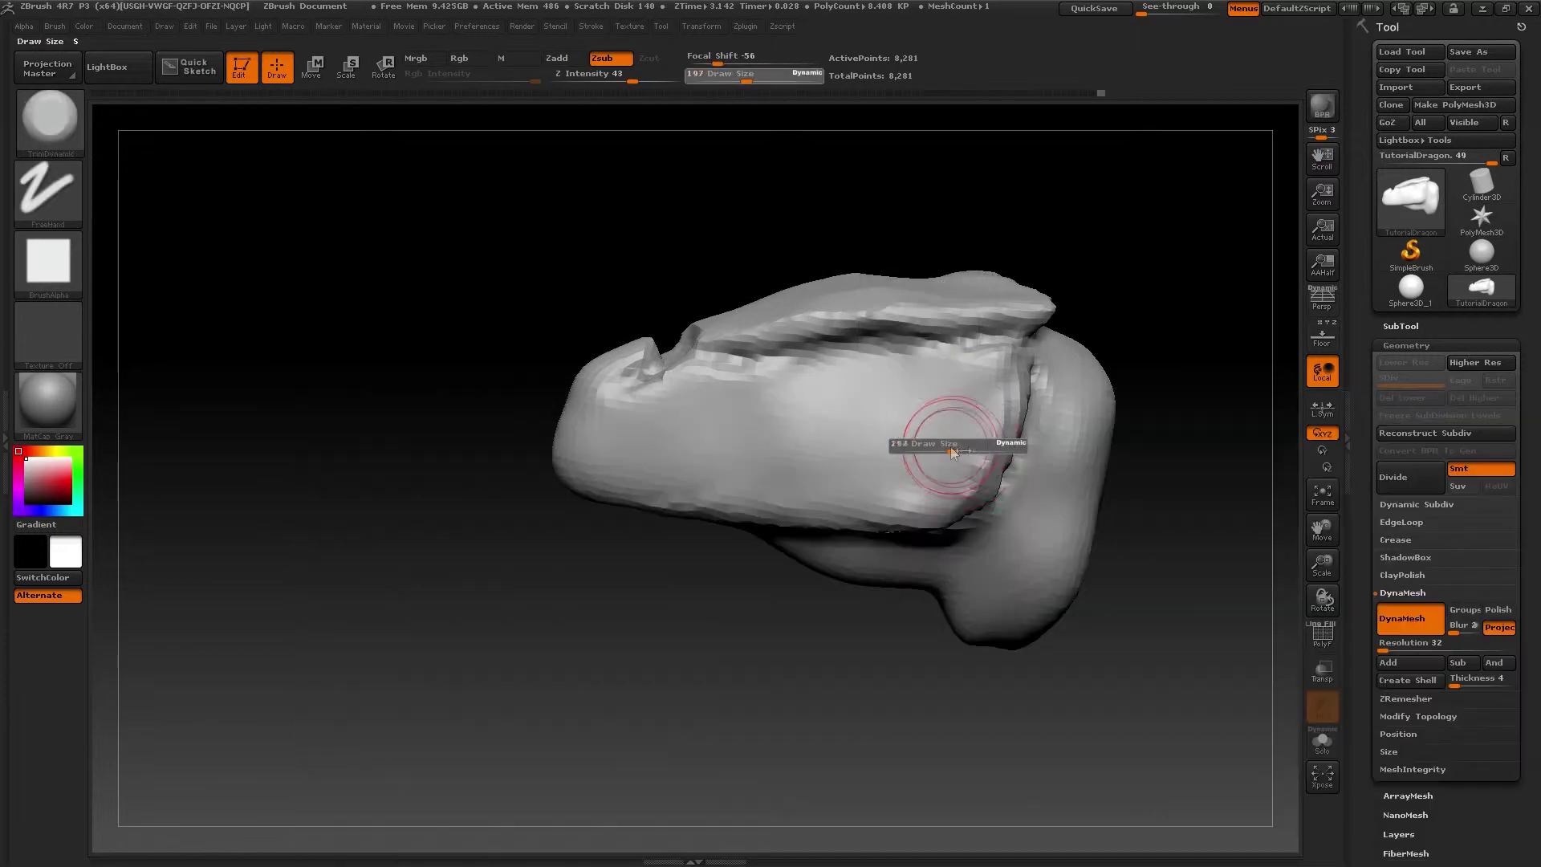
pyautogui.moveTo(632, 464); pyautogui.dragTo(883, 481, button='right')
# Step: Carve the mouth line from the snout tip back along the jaw with Dam_Standard at Draw Size 105
pyautogui.press('b')
pyautogui.press('d')
pyautogui.press('s')
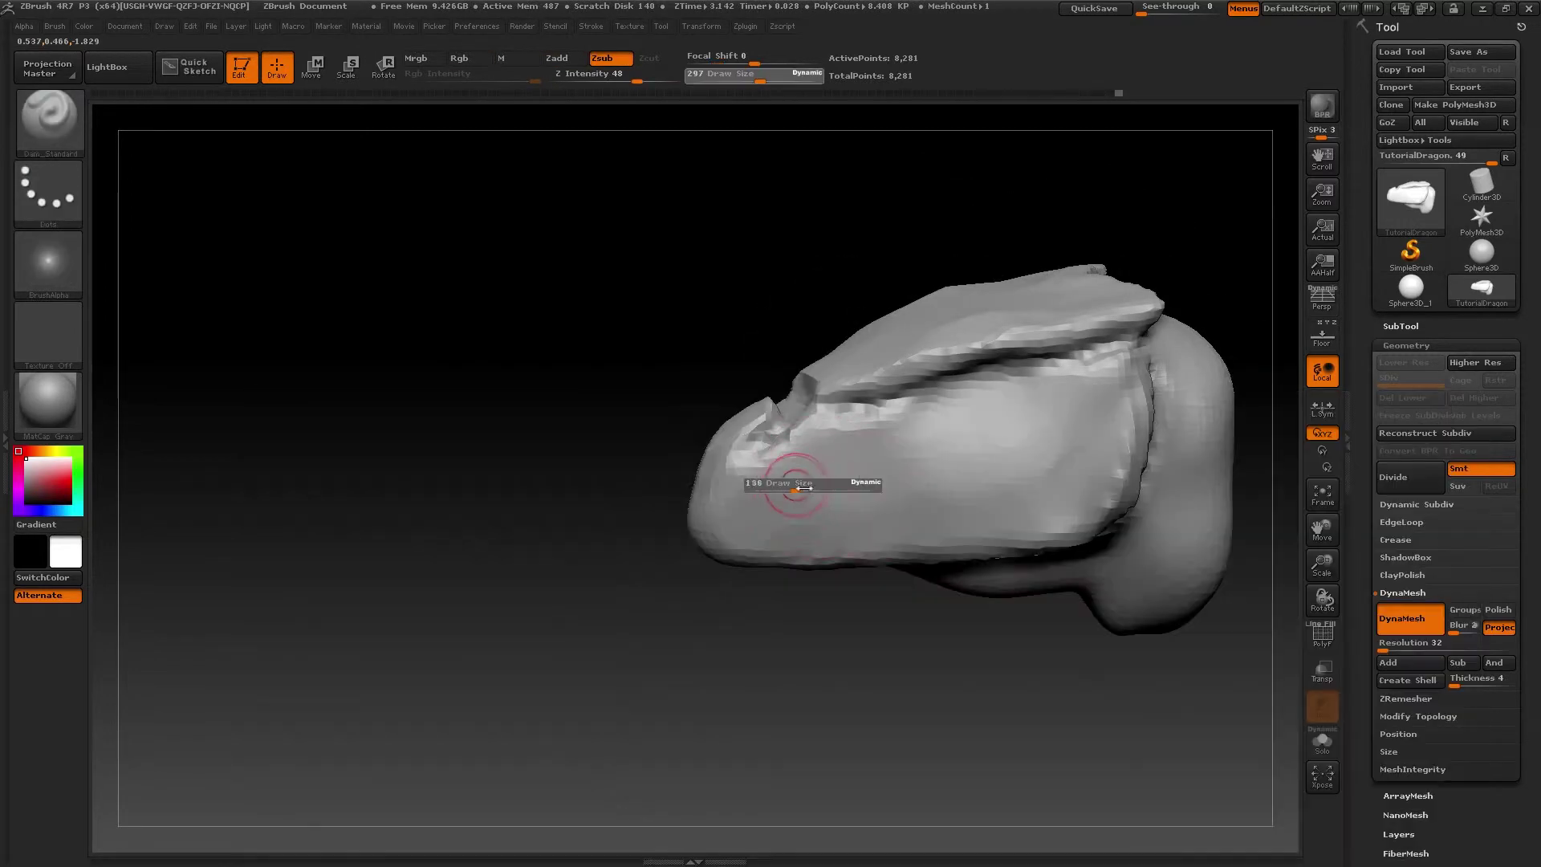
pyautogui.moveTo(785, 481)
pyautogui.mouseDown(button='right')
pyautogui.moveTo(700, 502)
pyautogui.moveTo(760, 490)
pyautogui.mouseUp(button='right')
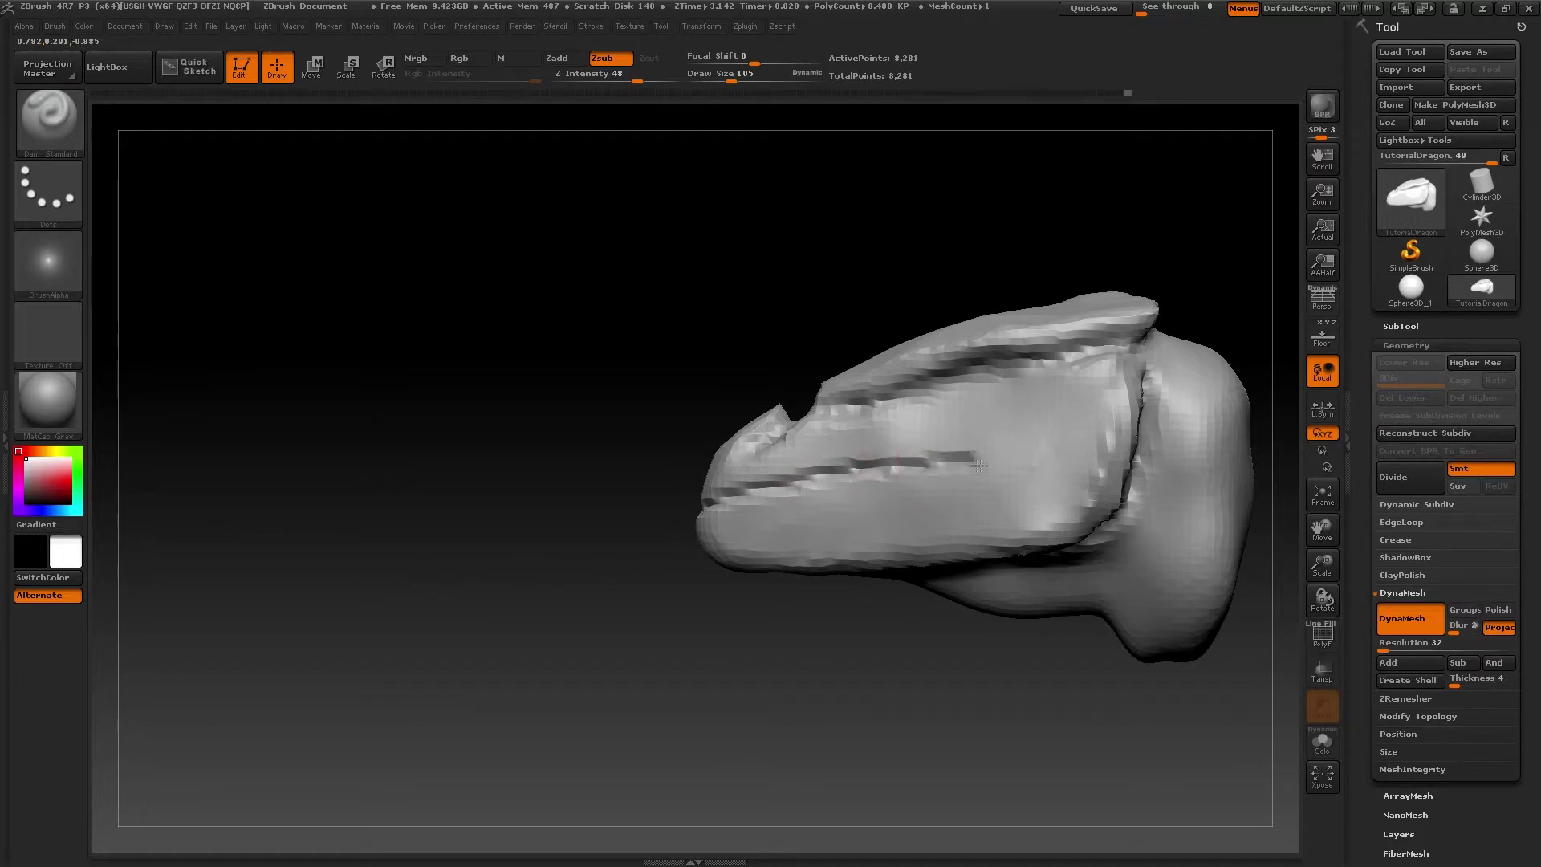
pyautogui.keyDown('alt'); pyautogui.moveTo(988, 490); pyautogui.dragTo(923, 493, button='right'); pyautogui.keyUp('alt')
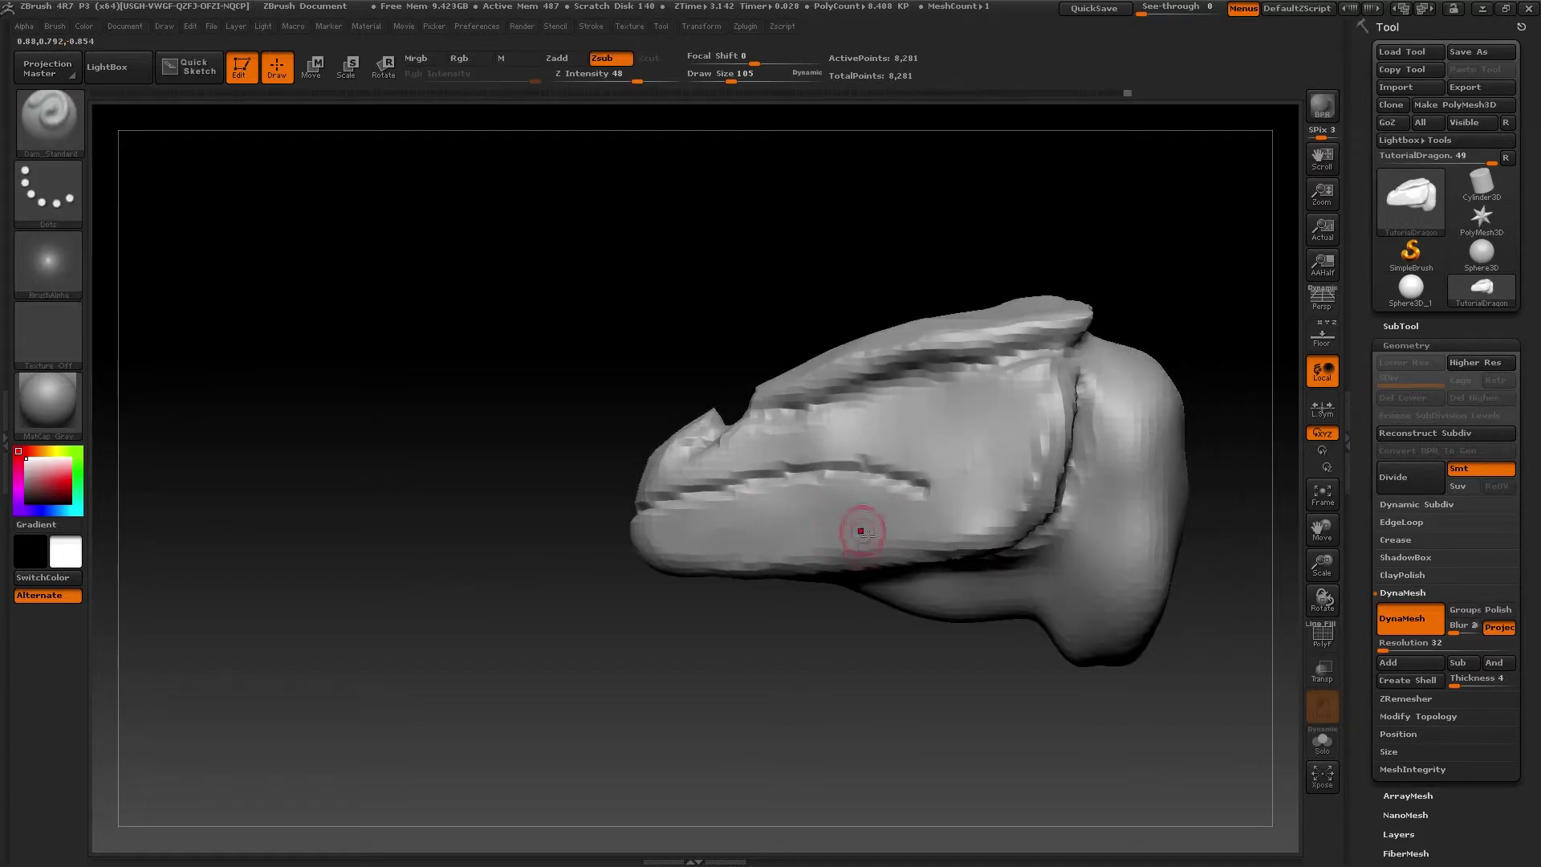
# Step: Build up the upper lip above the mouth line with the ClayBuildup brush at Draw Size 155
pyautogui.press('b')
pyautogui.press('c')
pyautogui.press('b')
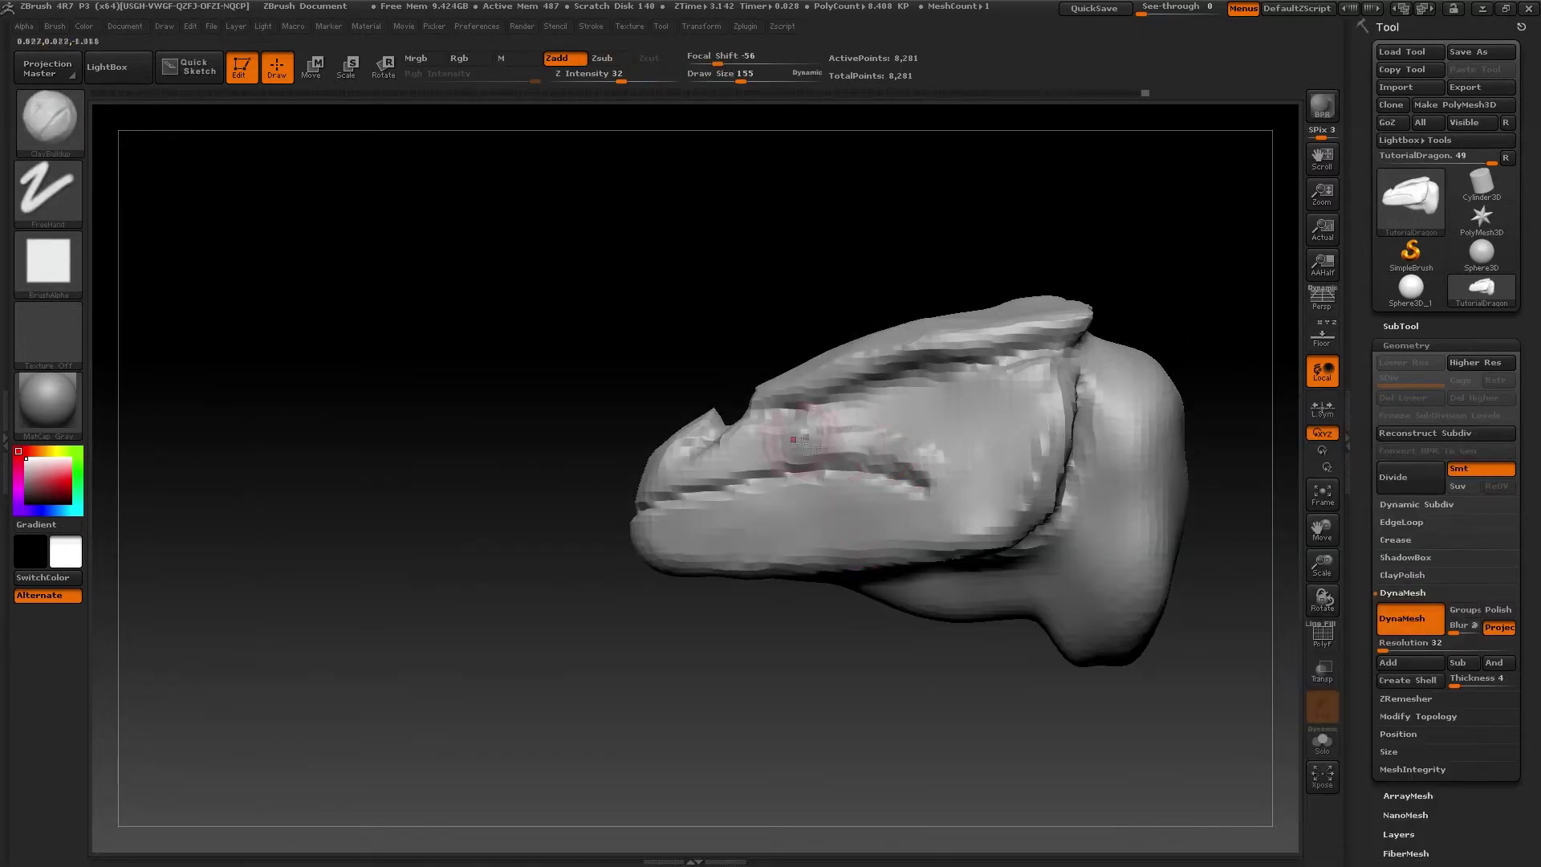
pyautogui.moveTo(817, 447); pyautogui.dragTo(816, 507, button='right')
# Step: Bend the mouth line into a wavy curve with the Move brush and remesh with DynaMesh
pyautogui.press('b')
pyautogui.press('m')
pyautogui.press('v')
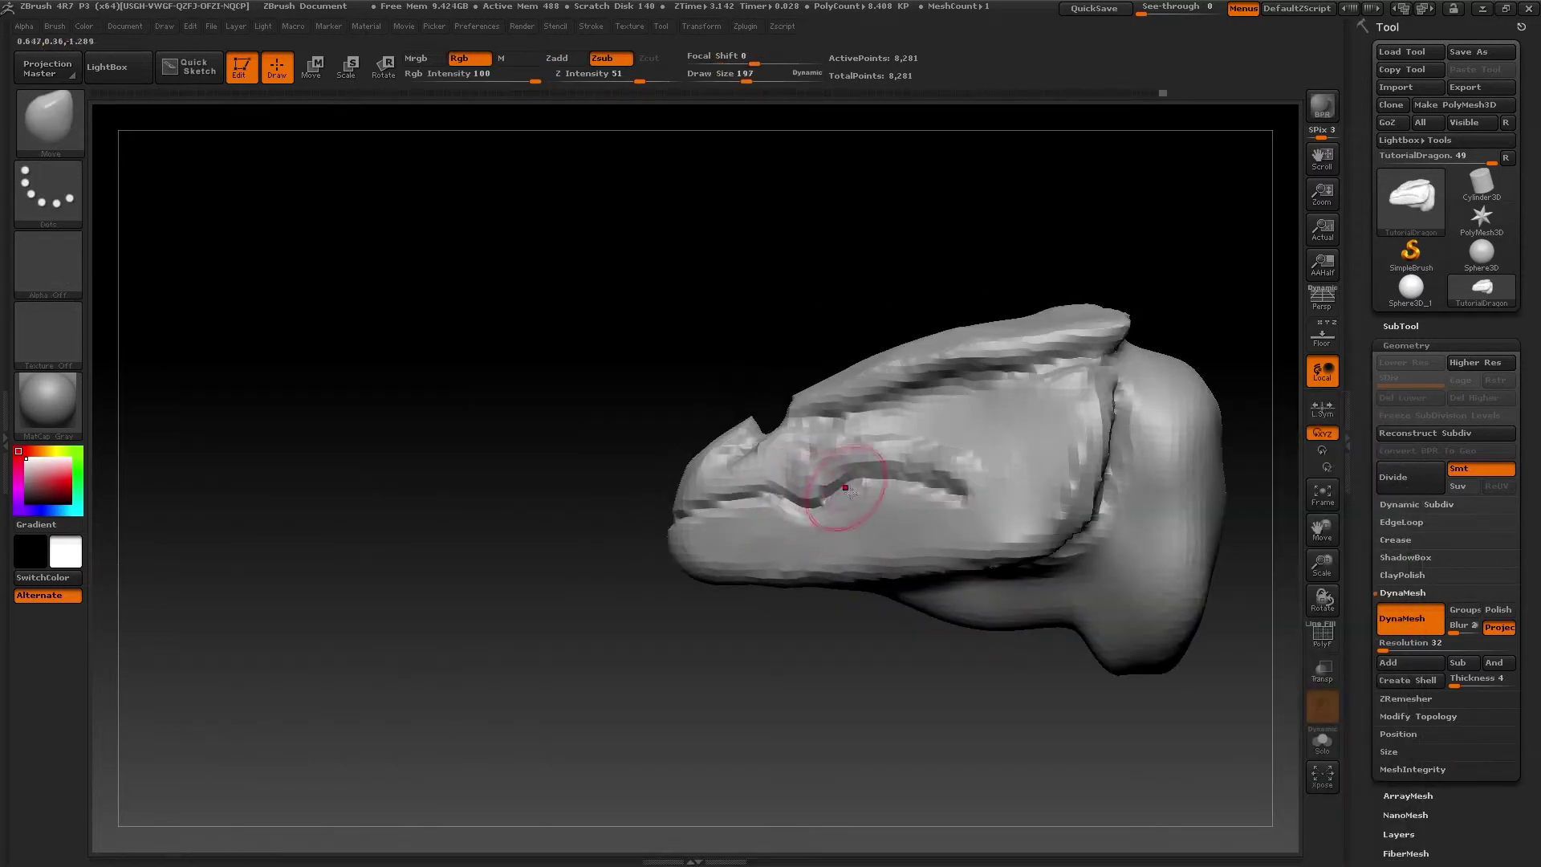
pyautogui.keyDown('ctrl'); pyautogui.moveTo(828, 706); pyautogui.dragTo(836, 740); pyautogui.keyUp('ctrl')
# Step: Recut the mouth line more sharply with the Dam_Standard brush at Draw Size 136
pyautogui.press('b')
pyautogui.press('d')
pyautogui.press('s')
pyautogui.moveTo(815, 540)
pyautogui.mouseDown(button='right')
pyautogui.moveTo(755, 529)
pyautogui.moveTo(843, 480)
pyautogui.moveTo(852, 437)
pyautogui.moveTo(746, 434)
pyautogui.moveTo(849, 472)
pyautogui.mouseUp(button='right')
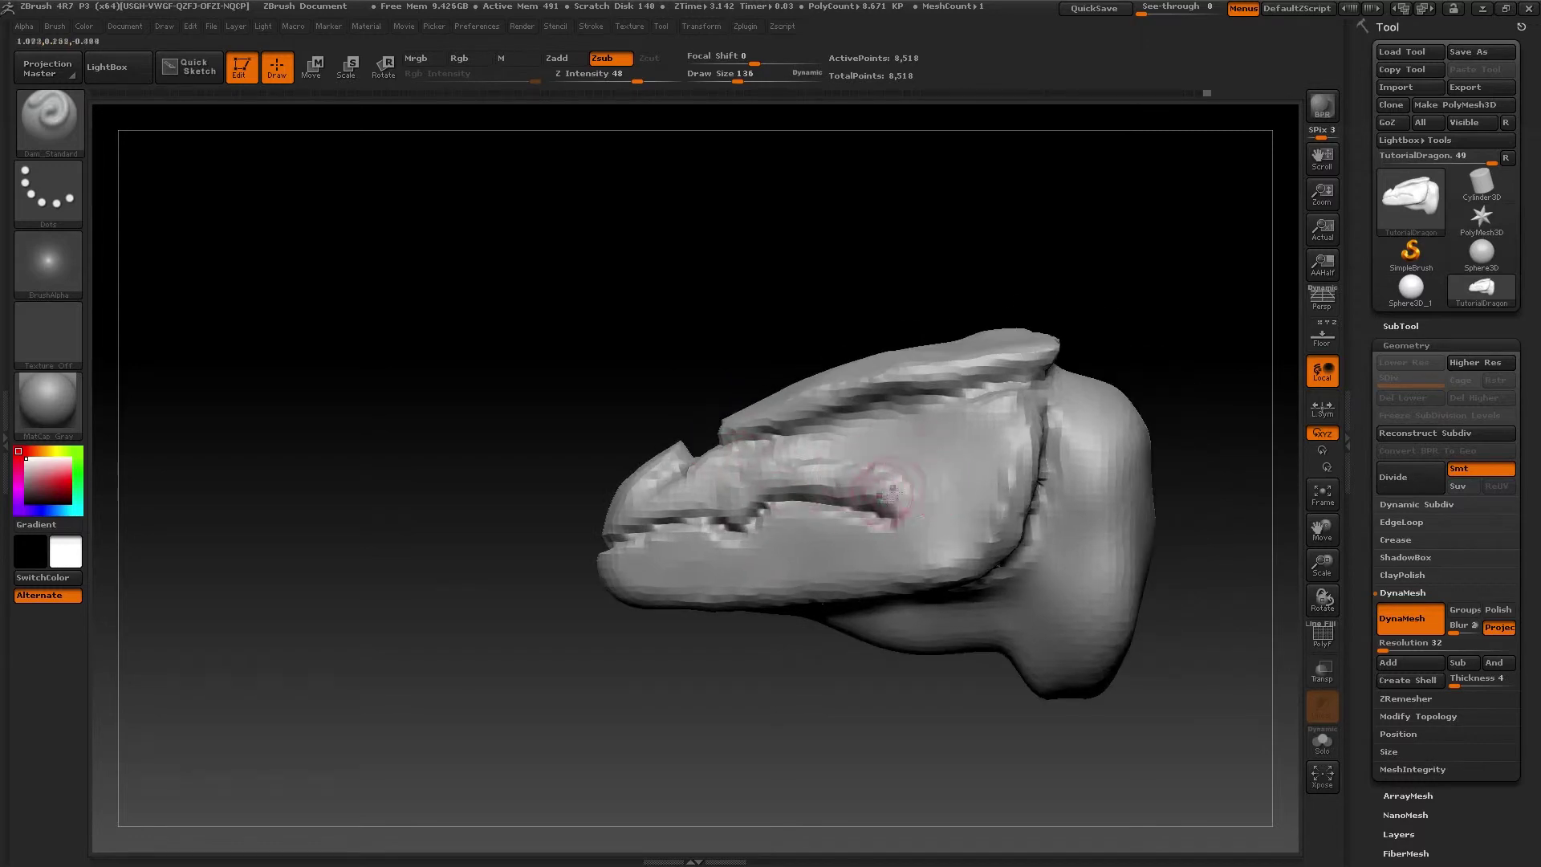
# Step: Build up clay around the corner of the mouth with the ClayBuildup brush at Draw Size 203
pyautogui.press('b')
pyautogui.press('c')
pyautogui.press('b')
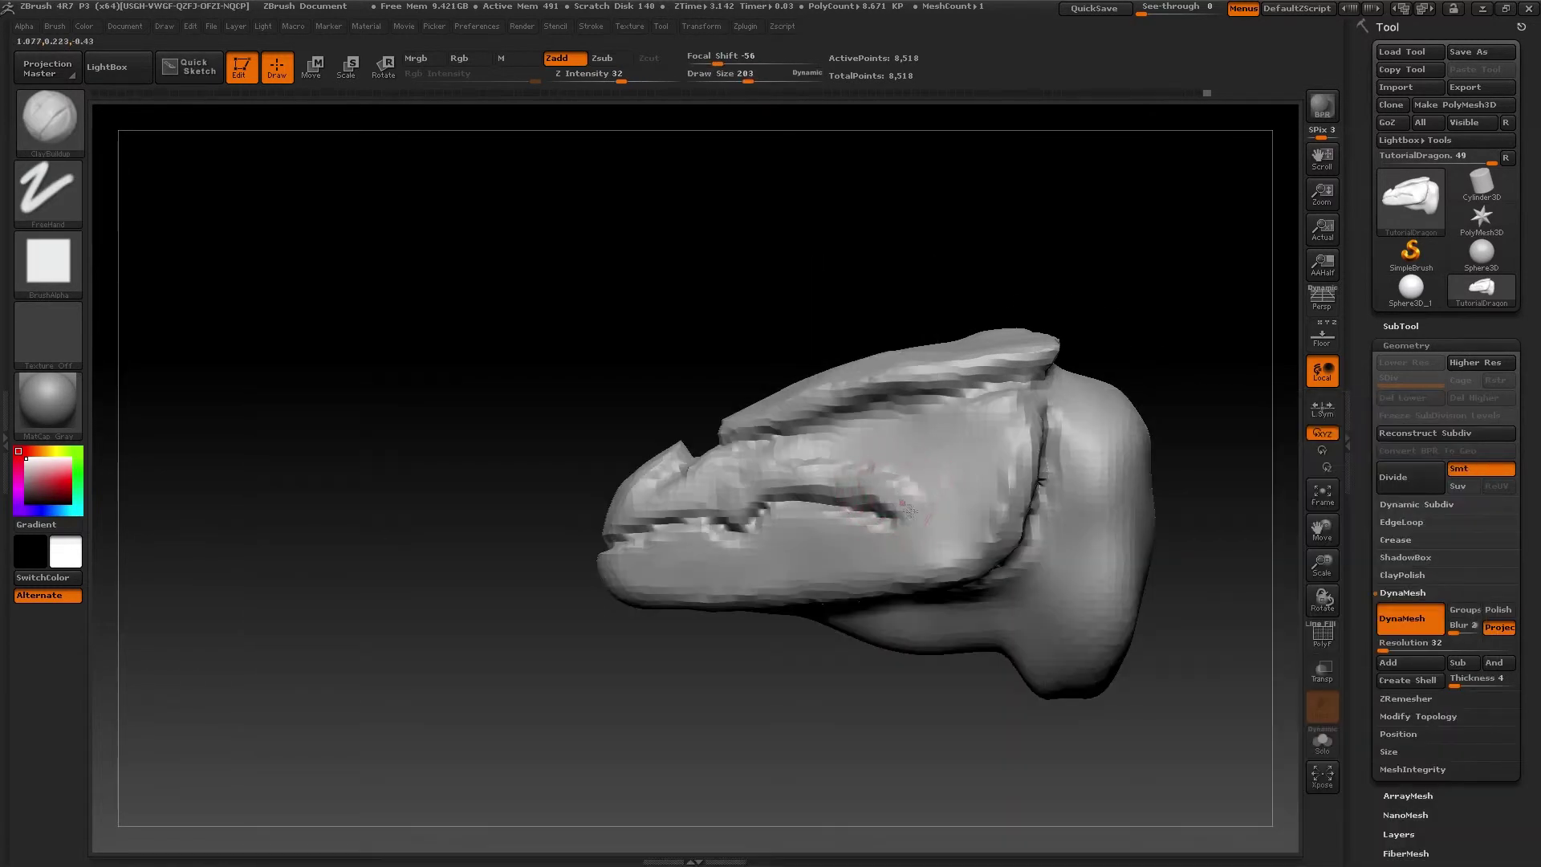
# Step: Lasso-mask the upper jaw between the mouth line and brow ridge, and invert the mask
pyautogui.press('ctrl')
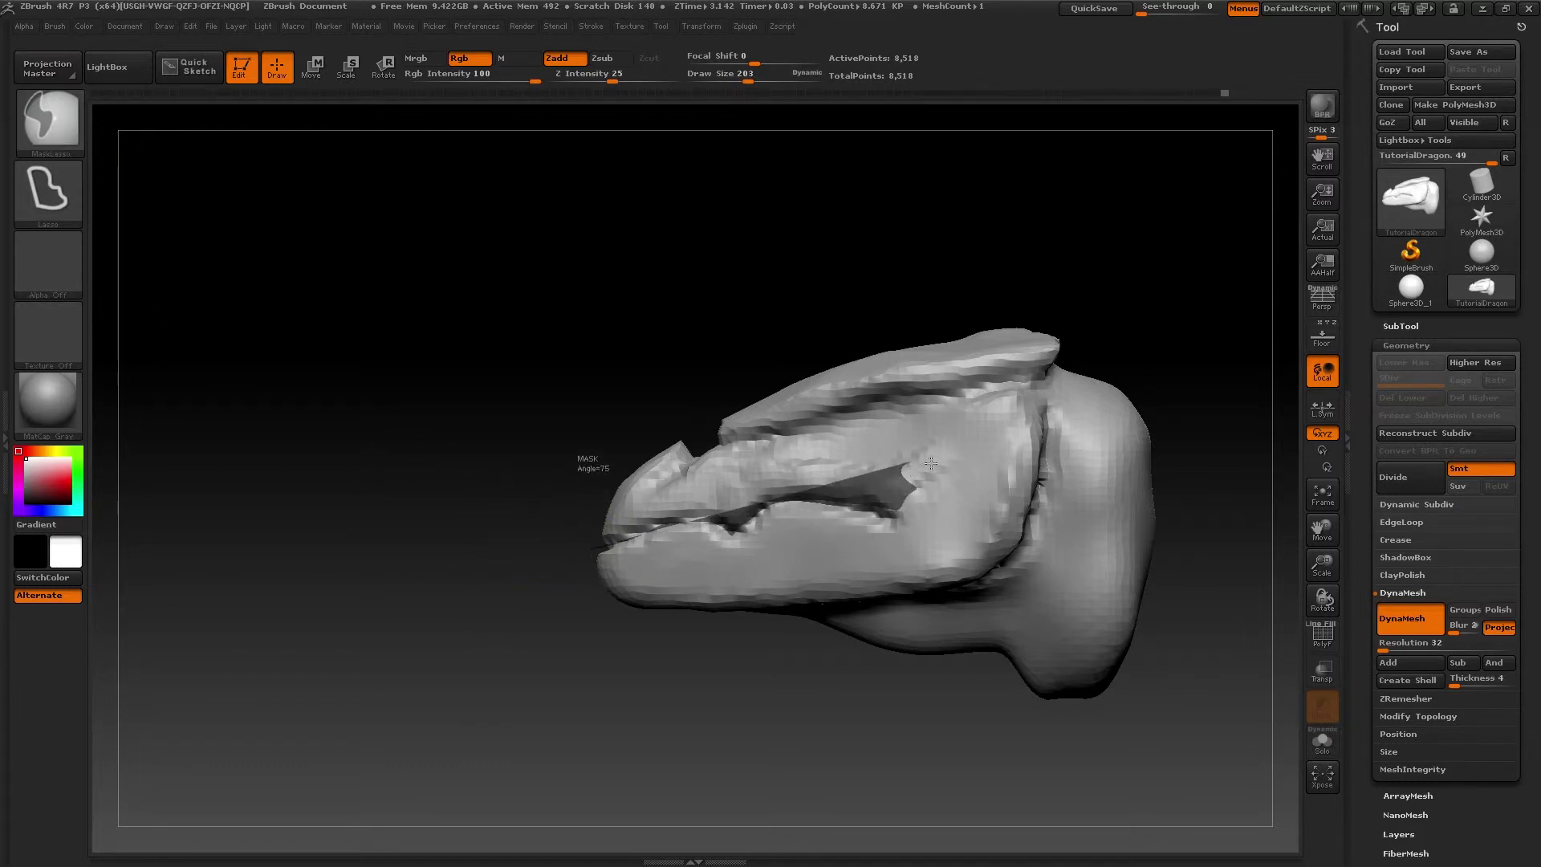
pyautogui.moveTo(964, 452)
pyautogui.keyDown('ctrl'); pyautogui.mouseDown()
pyautogui.moveTo(955, 421)
pyautogui.moveTo(917, 399)
pyautogui.mouseUp(); pyautogui.keyUp('ctrl')
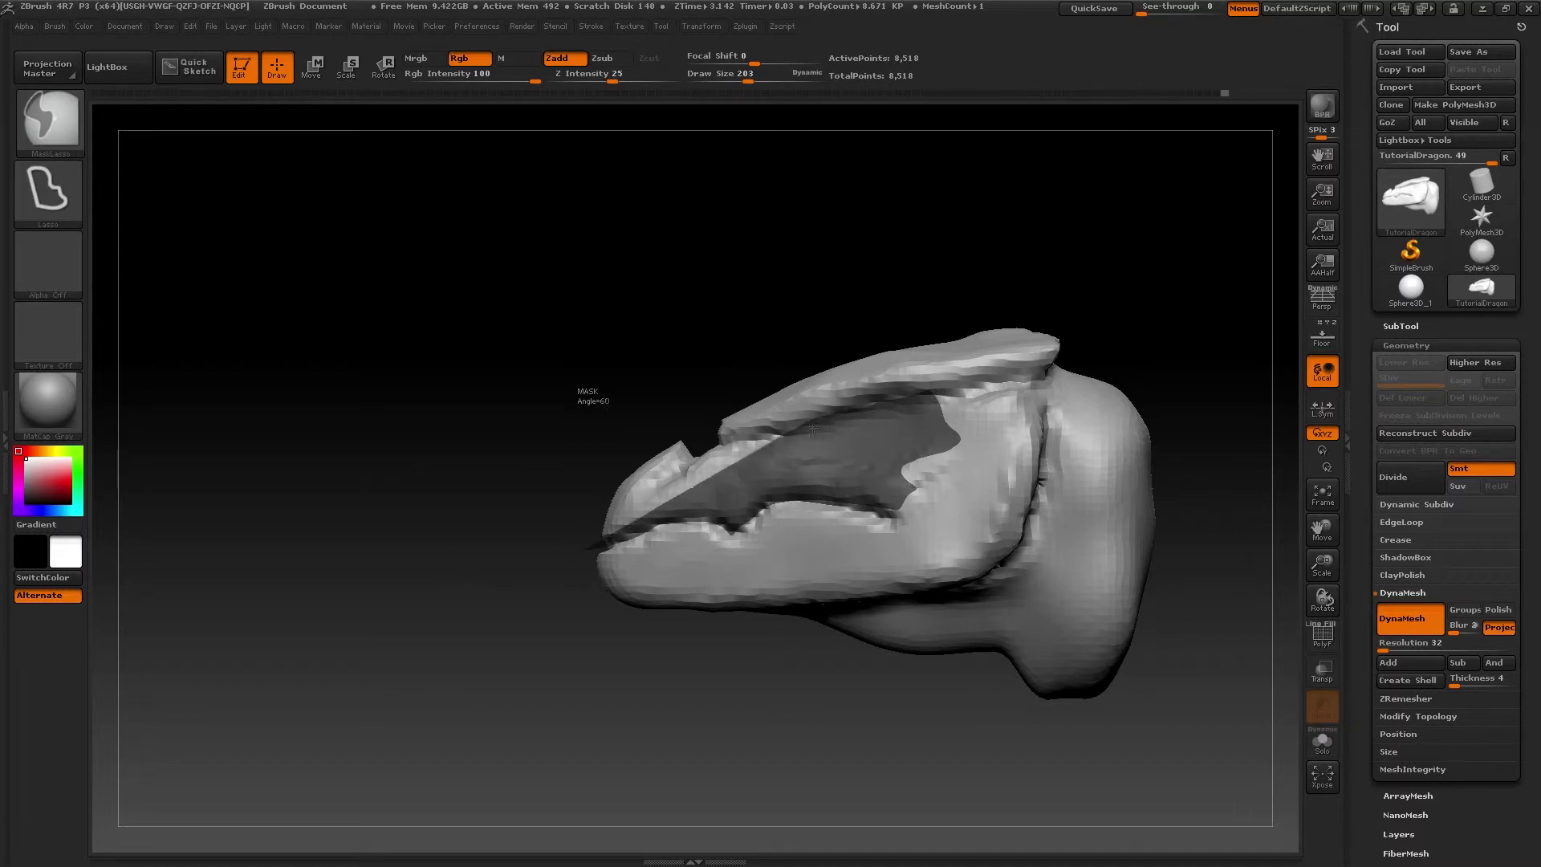
pyautogui.keyDown('ctrl'); pyautogui.click(578, 705); pyautogui.keyUp('ctrl')
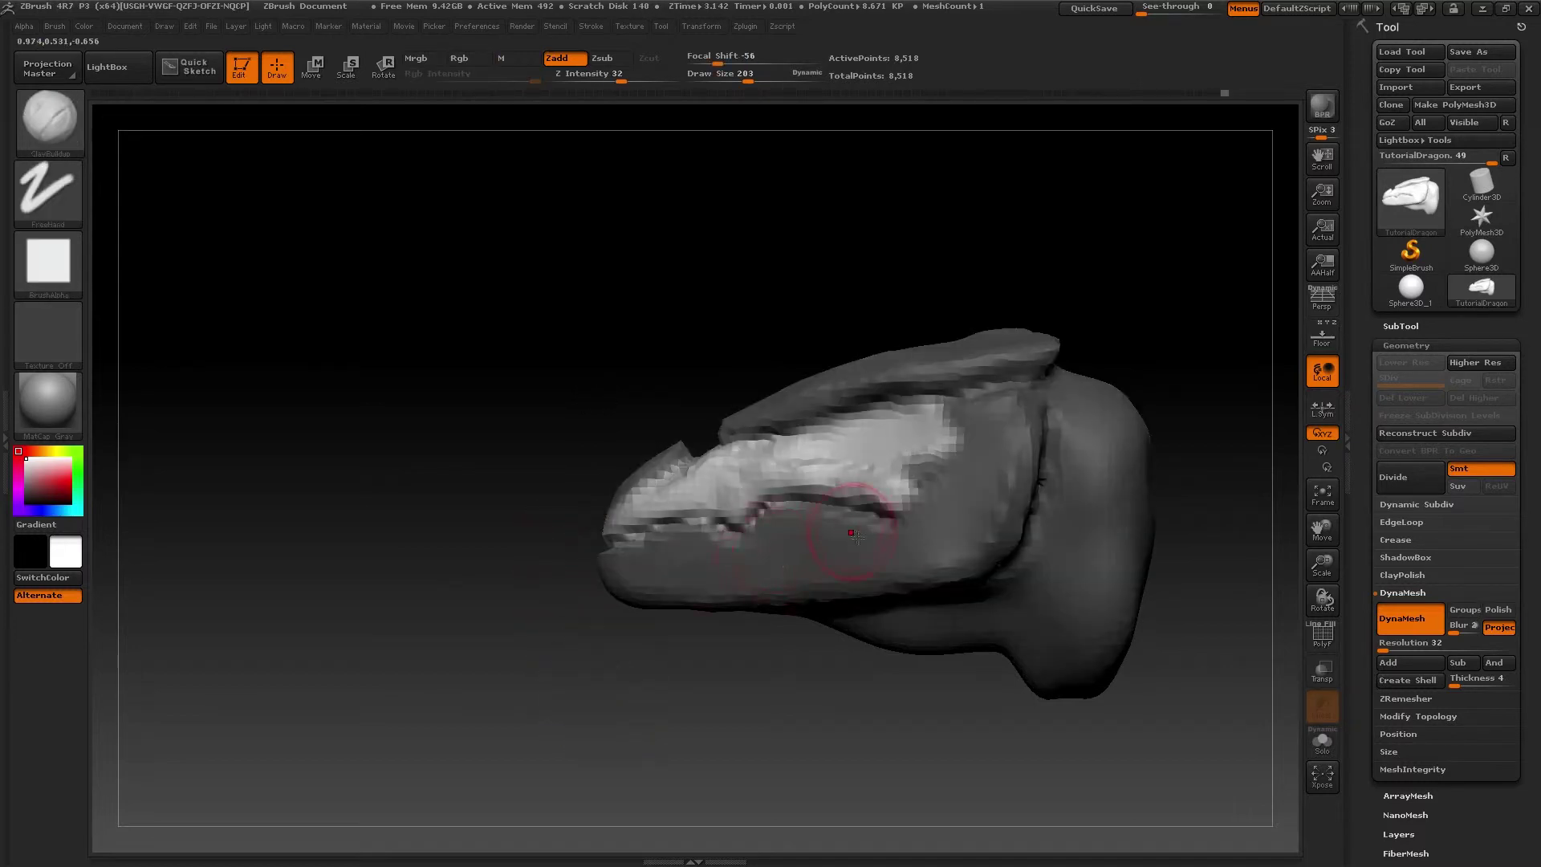
pyautogui.keyDown('ctrl'); pyautogui.click(962, 509); pyautogui.keyUp('ctrl')
# Step: Build up clay on the unmasked cheek behind the mouth corner with ClayBuildup, and flatten it with TrimDynamic at Draw Size 203
pyautogui.moveTo(963, 509); pyautogui.dragTo(921, 510, button='right')
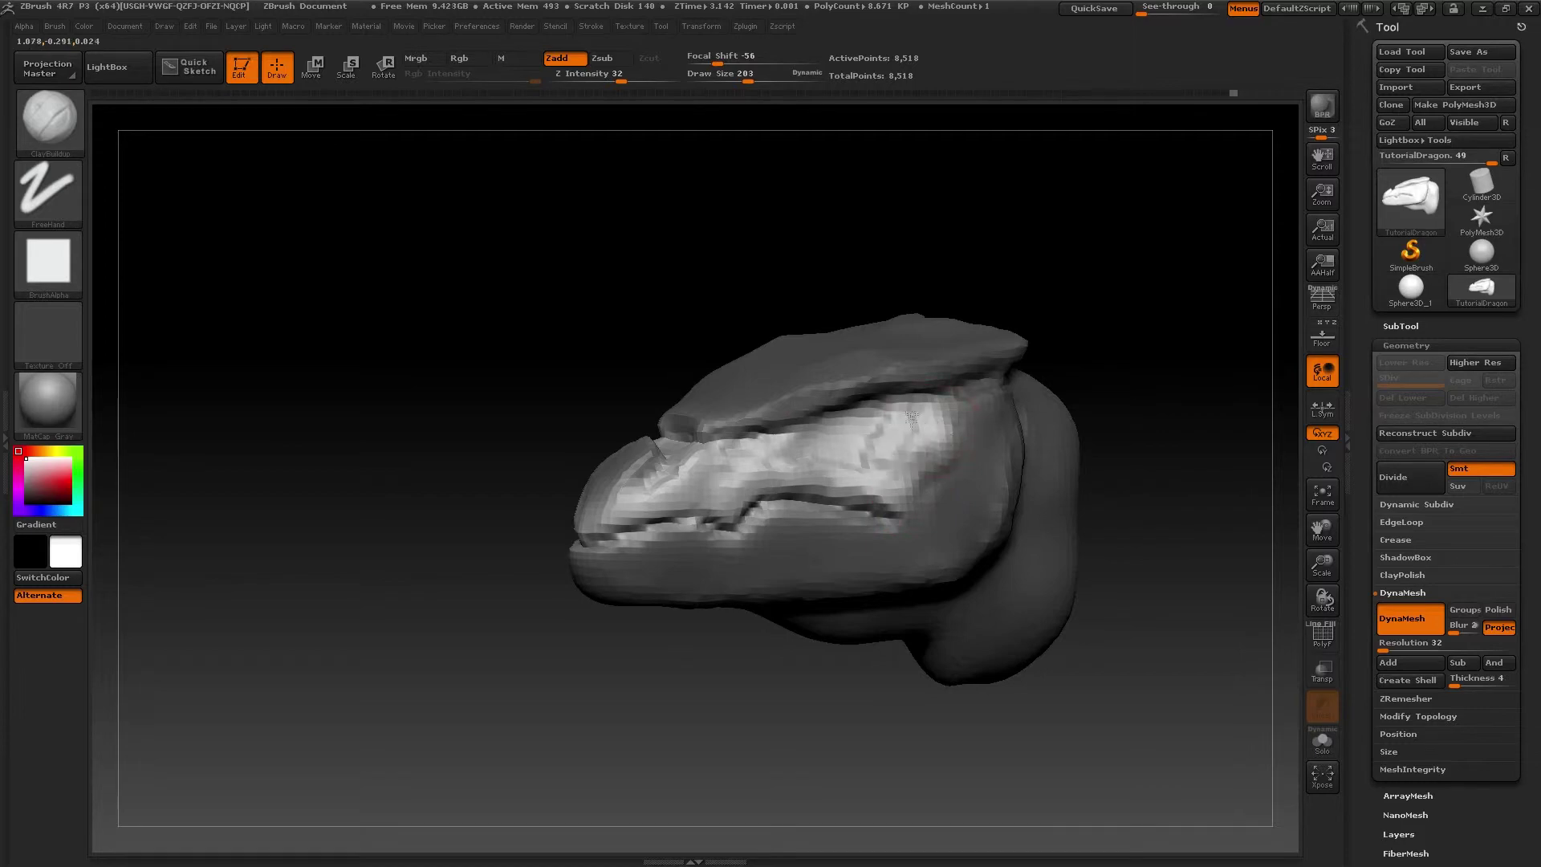
pyautogui.moveTo(945, 444); pyautogui.dragTo(955, 457)
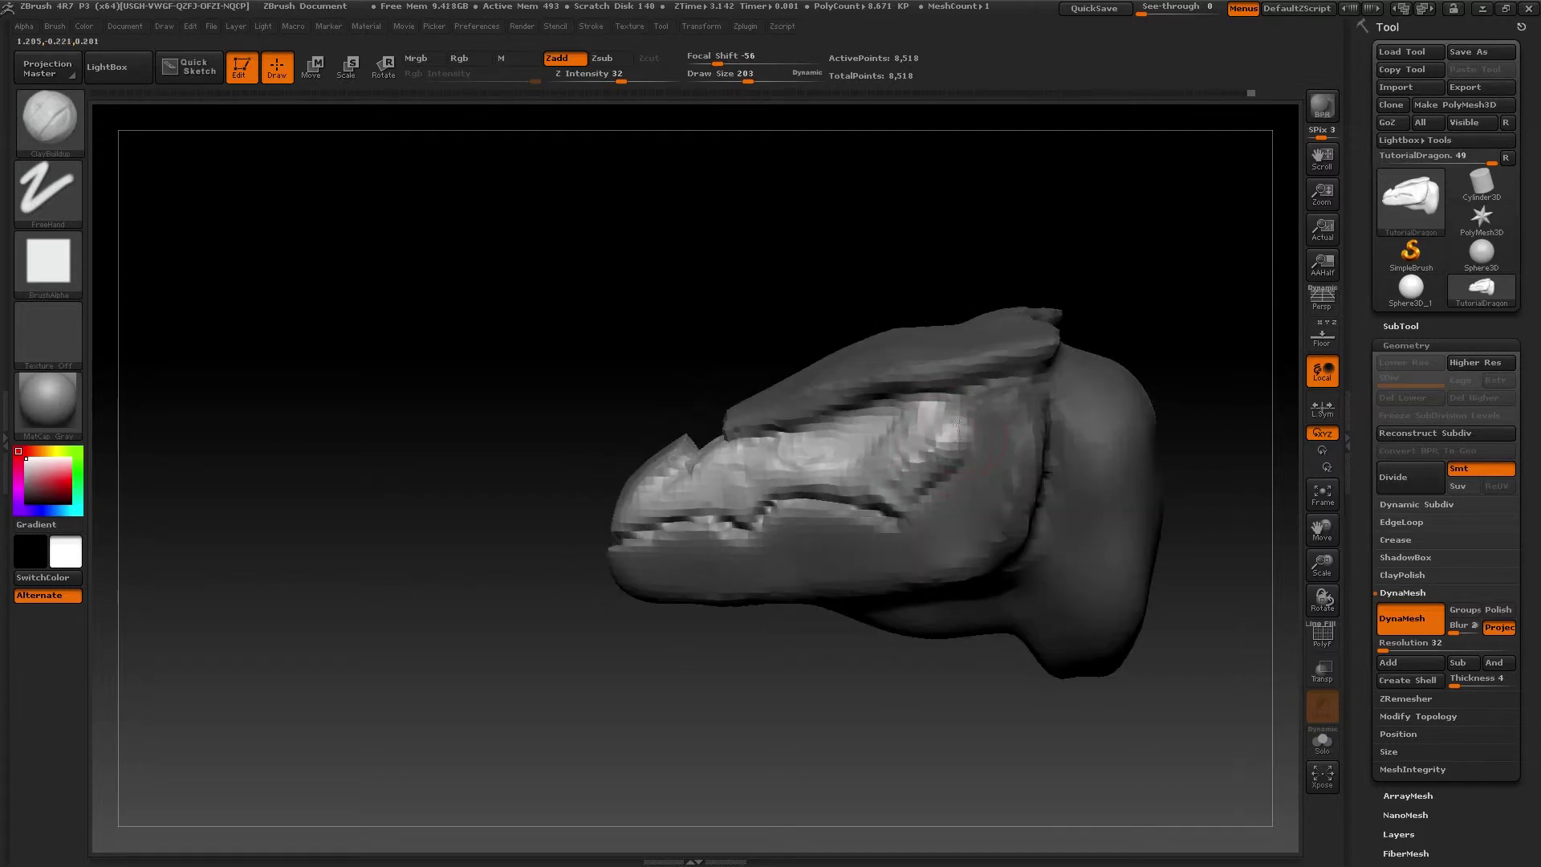
pyautogui.press('b')
pyautogui.press('t')
pyautogui.moveTo(853, 483)
pyautogui.mouseDown(button='right')
pyautogui.moveTo(984, 474)
pyautogui.moveTo(891, 450)
pyautogui.mouseUp(button='right')
pyautogui.press('d')
pyautogui.moveTo(891, 450); pyautogui.dragTo(923, 458)
pyautogui.moveTo(923, 458); pyautogui.dragTo(946, 437, button='right')
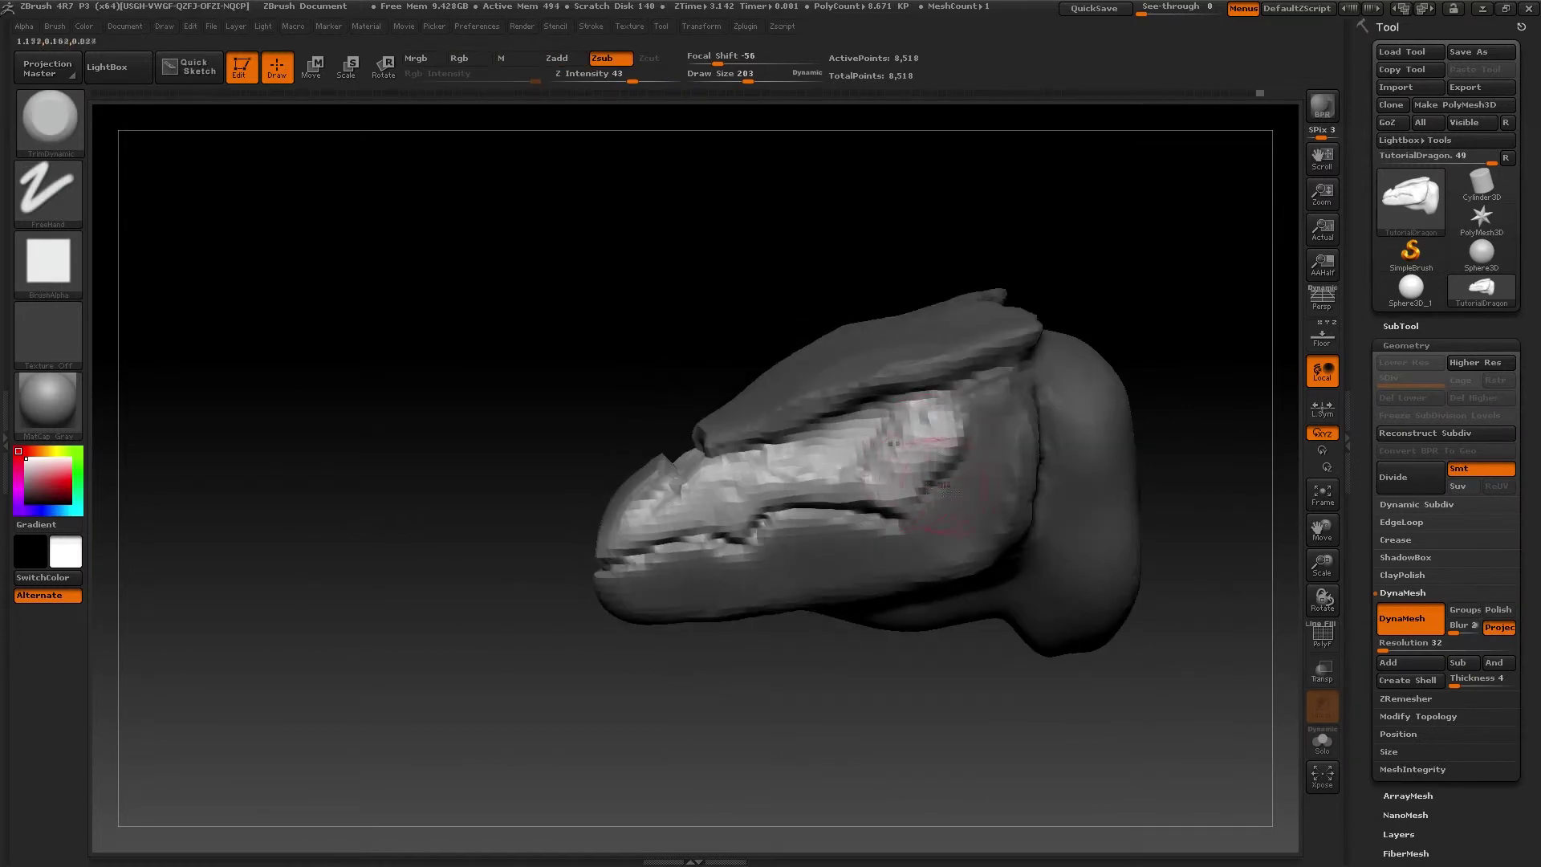
pyautogui.moveTo(921, 486)
pyautogui.mouseDown()
pyautogui.moveTo(912, 447)
pyautogui.moveTo(849, 439)
pyautogui.moveTo(853, 458)
pyautogui.moveTo(881, 463)
pyautogui.mouseUp()
# Step: Select the ClayBuildup brush again and clear the mask from the whole head
pyautogui.press('b')
pyautogui.press('c')
pyautogui.press('b')
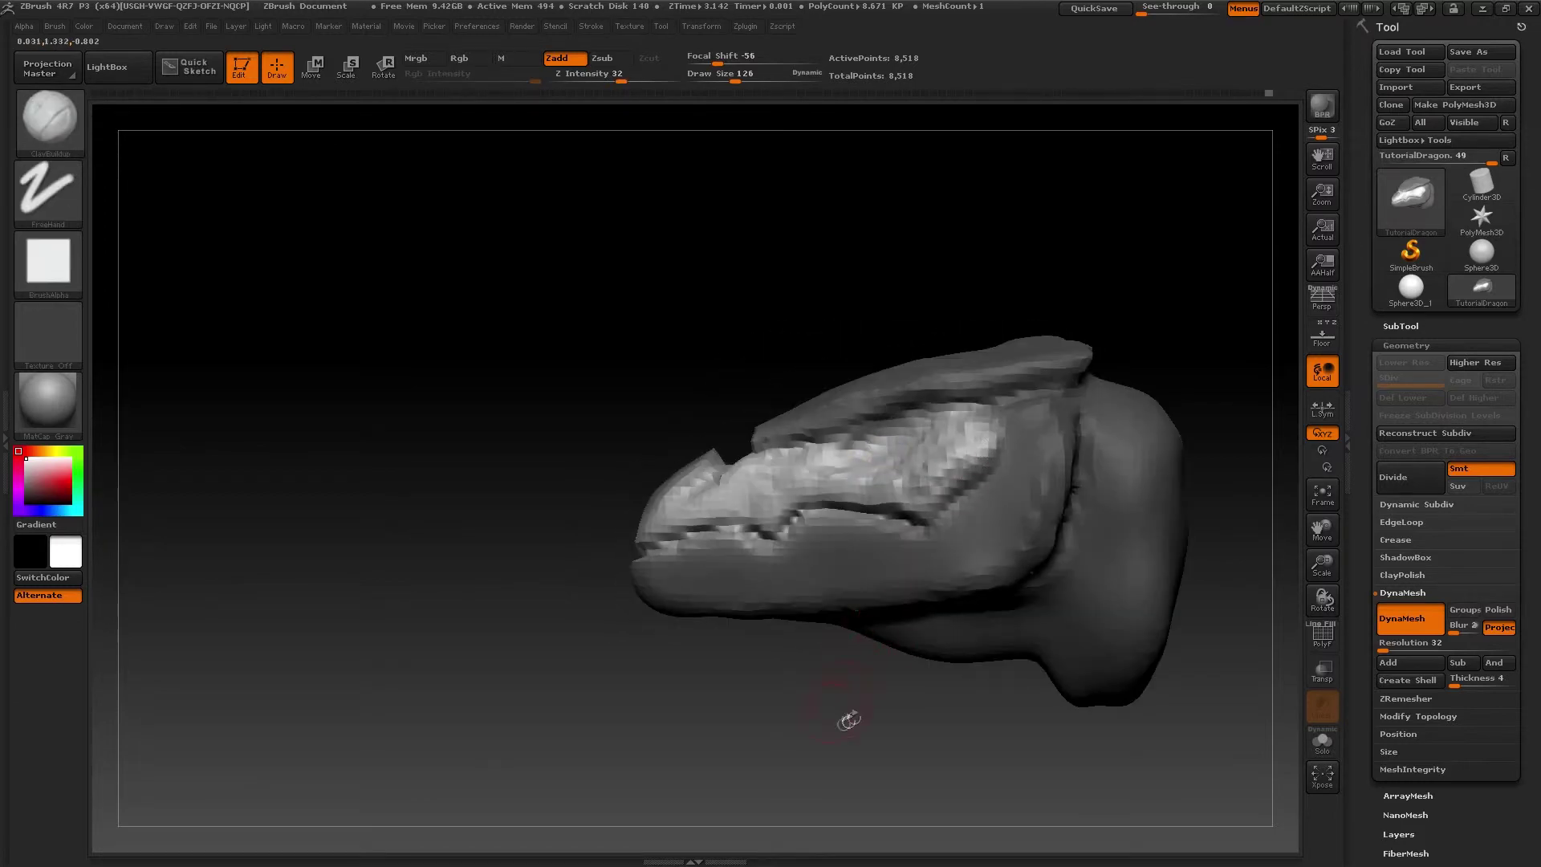
pyautogui.moveTo(826, 698); pyautogui.dragTo(849, 537)
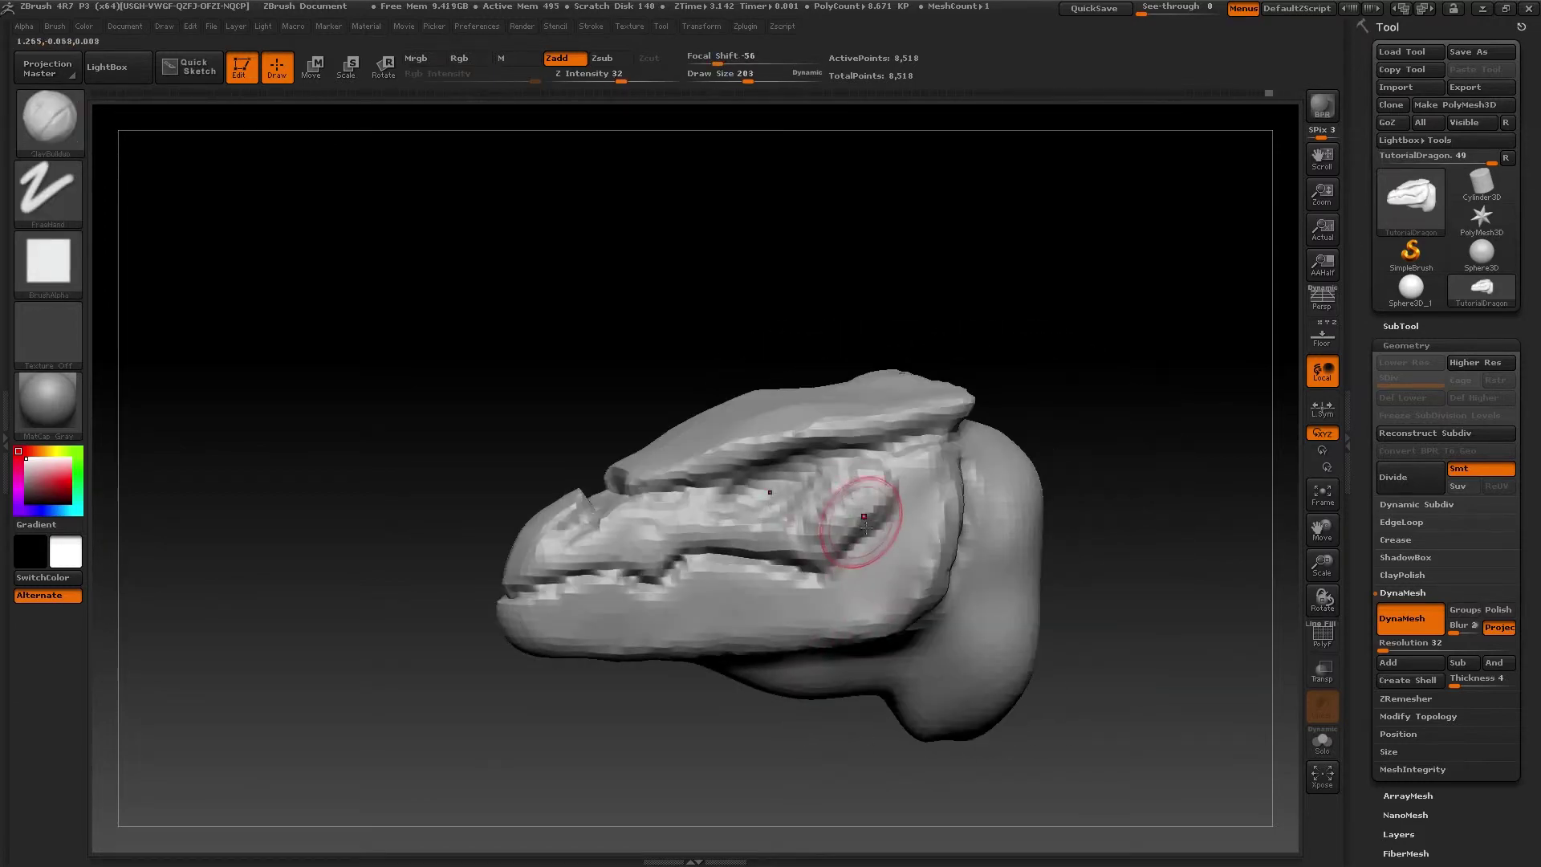
# Step: Flatten the cheek and rear jaw surface around the mouth corner with the TrimDynamic brush
pyautogui.press('b')
pyautogui.press('t')
pyautogui.press('d')
pyautogui.moveTo(858, 522); pyautogui.dragTo(891, 520, button='right')
pyautogui.moveTo(850, 541); pyautogui.dragTo(866, 576)
pyautogui.moveTo(935, 493); pyautogui.dragTo(946, 526)
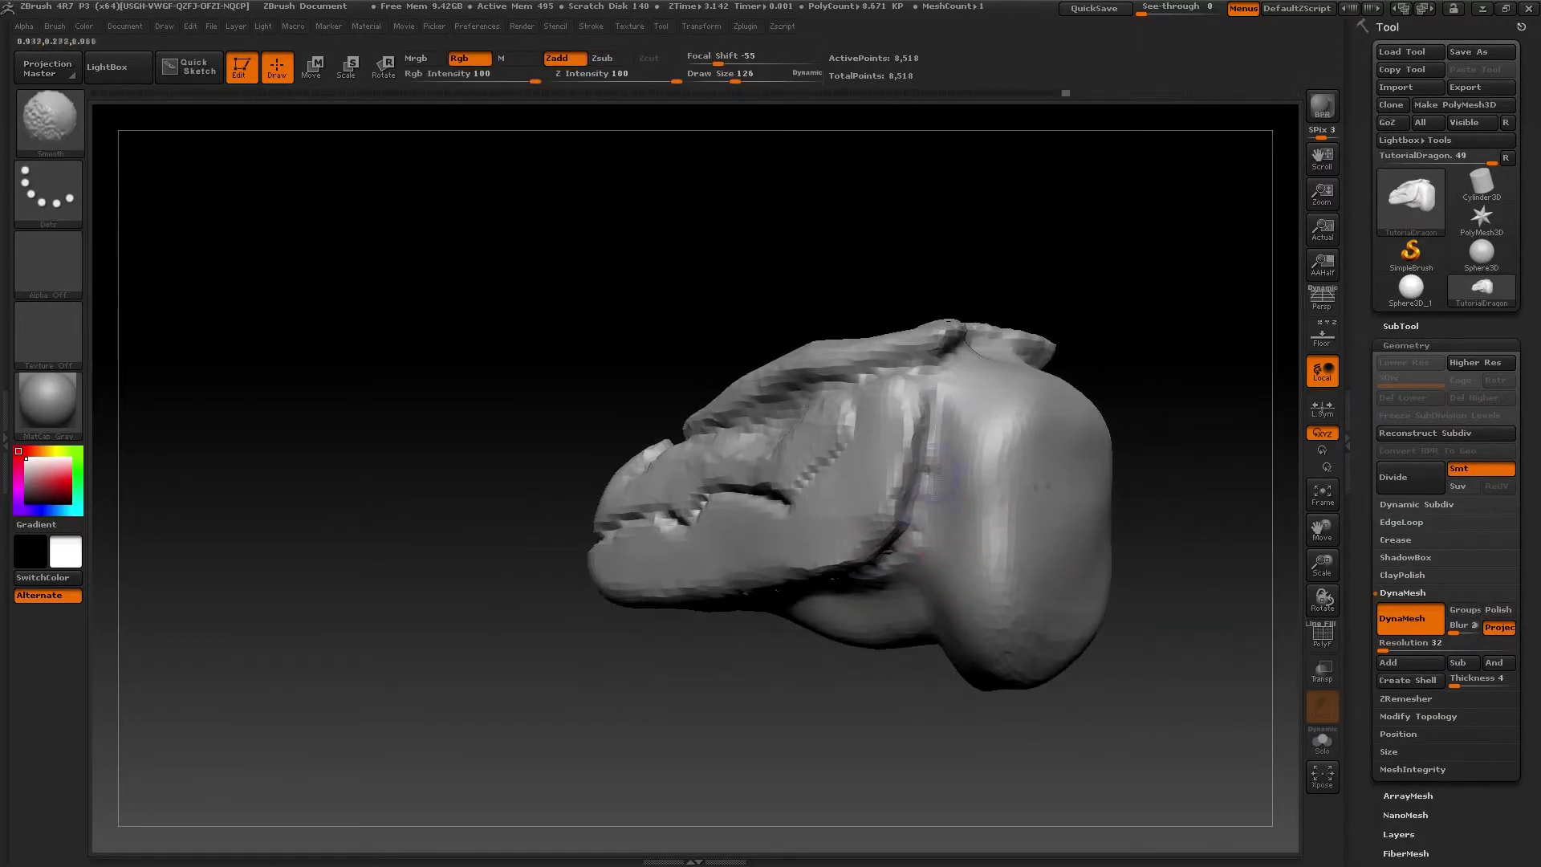
# Step: Smooth the underside of the lower jaw and flatten its lower edge with TrimDynamic at Draw Size 148
pyautogui.moveTo(906, 571); pyautogui.dragTo(843, 602, button='right')
pyautogui.press('b')
pyautogui.press('d')
pyautogui.press('s')
pyautogui.press('shift')
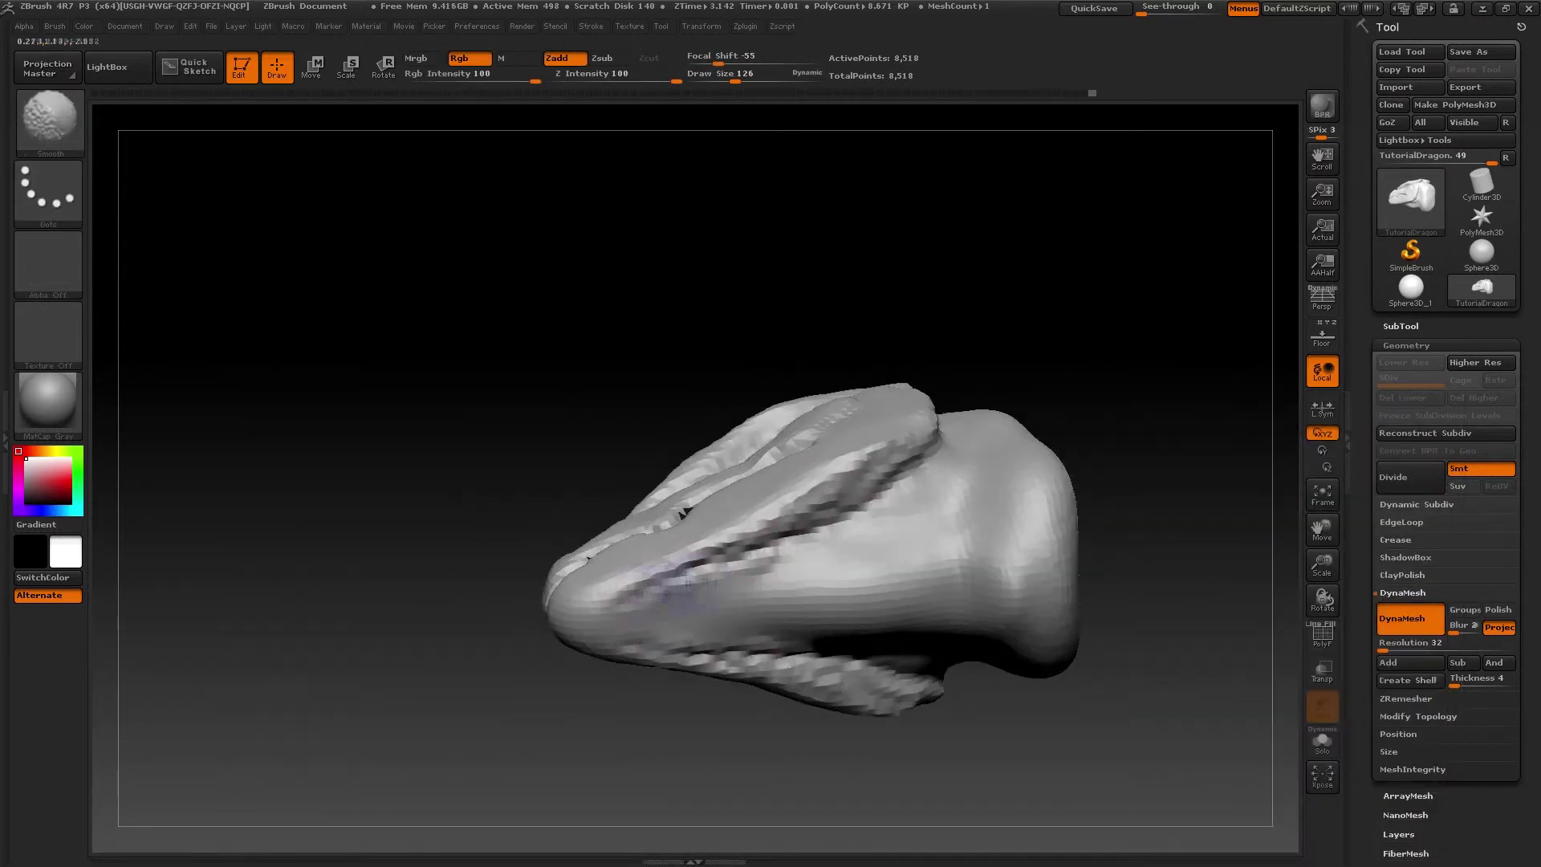
pyautogui.press('b')
pyautogui.press('t')
pyautogui.press('d')
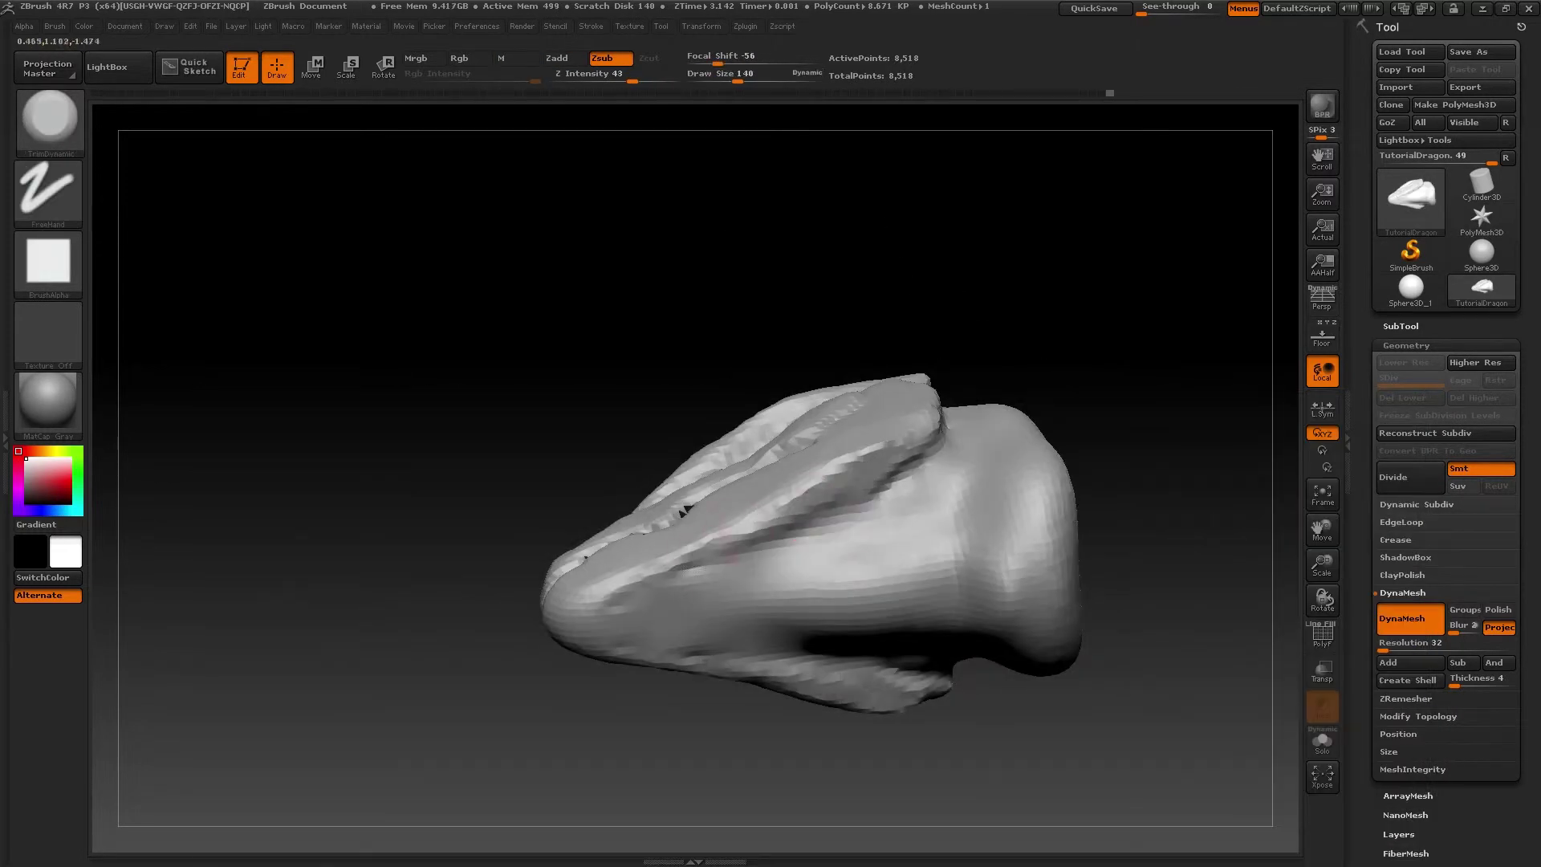
pyautogui.moveTo(683, 510); pyautogui.dragTo(746, 514)
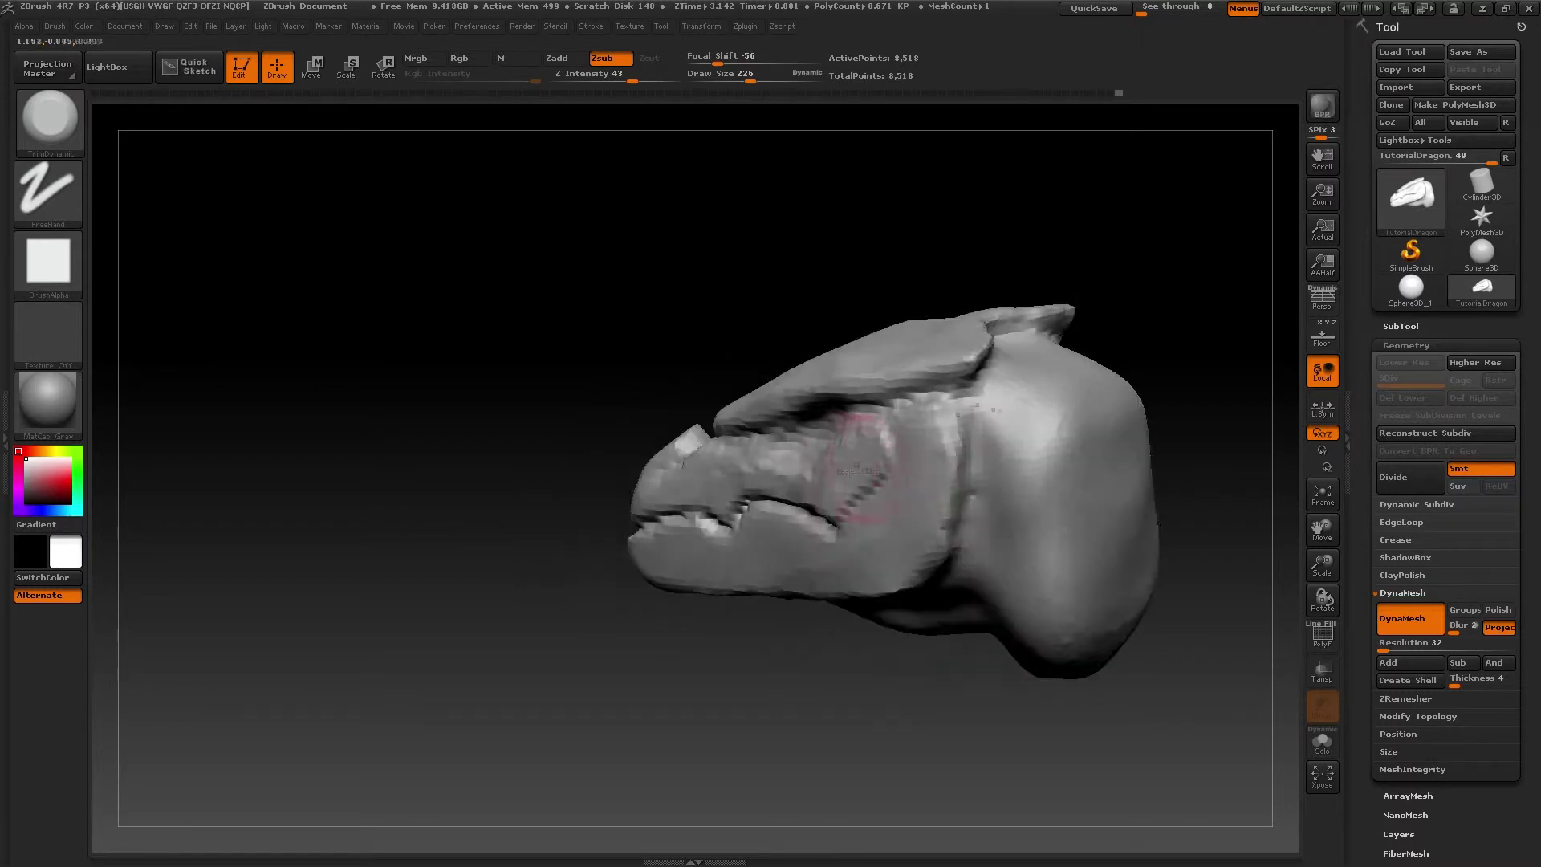
# Step: Carve a crease from the mouth corner up towards the brow with Dam_Standard at Draw Size 136, and select TrimDynamic for flattening
pyautogui.press('b')
pyautogui.press('d')
pyautogui.press('s')
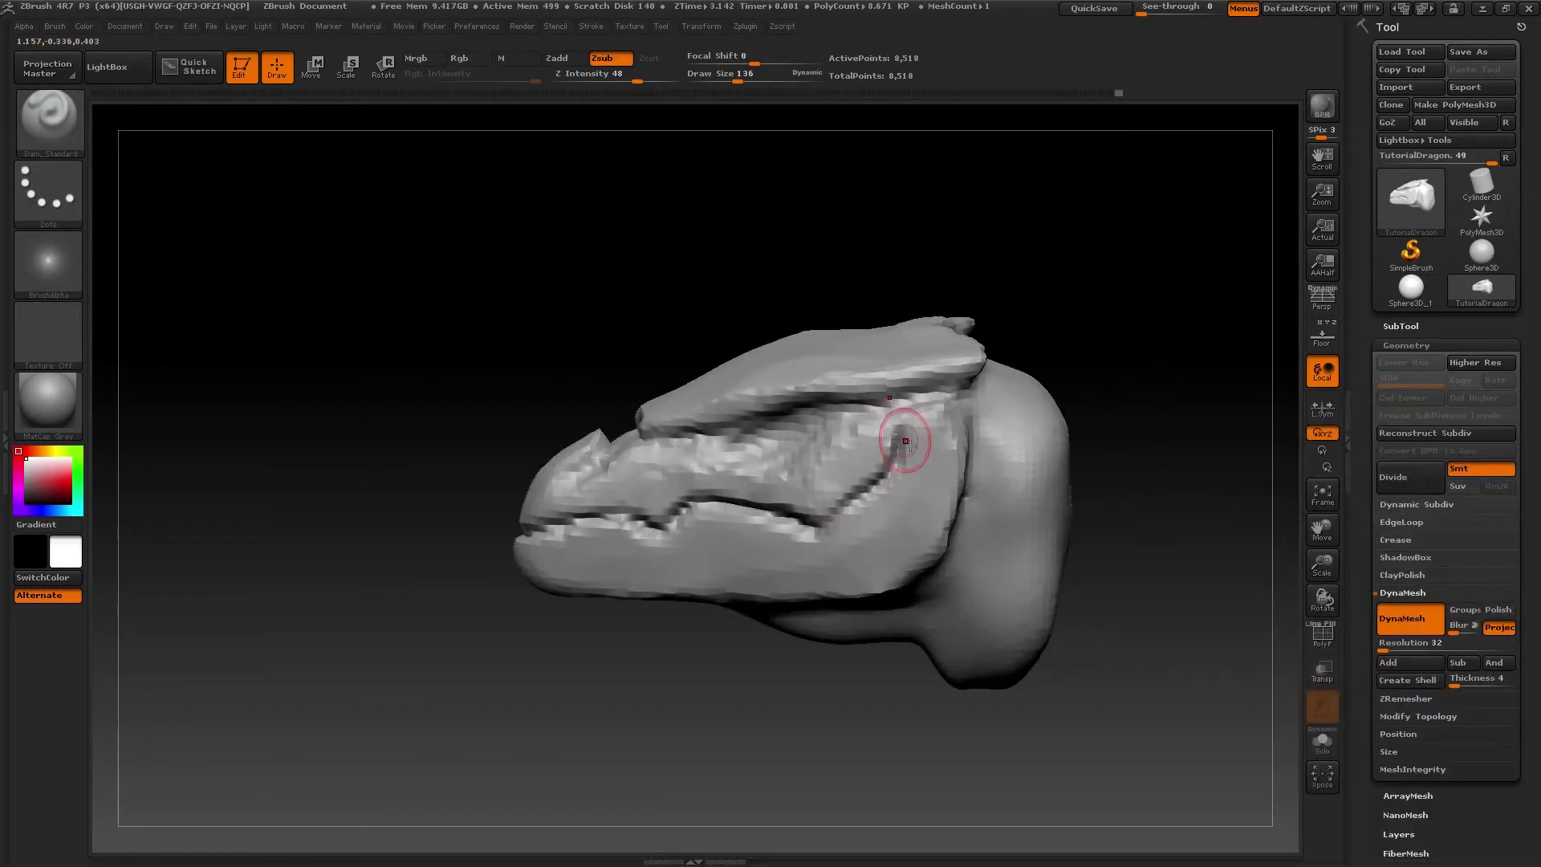
pyautogui.press('space')
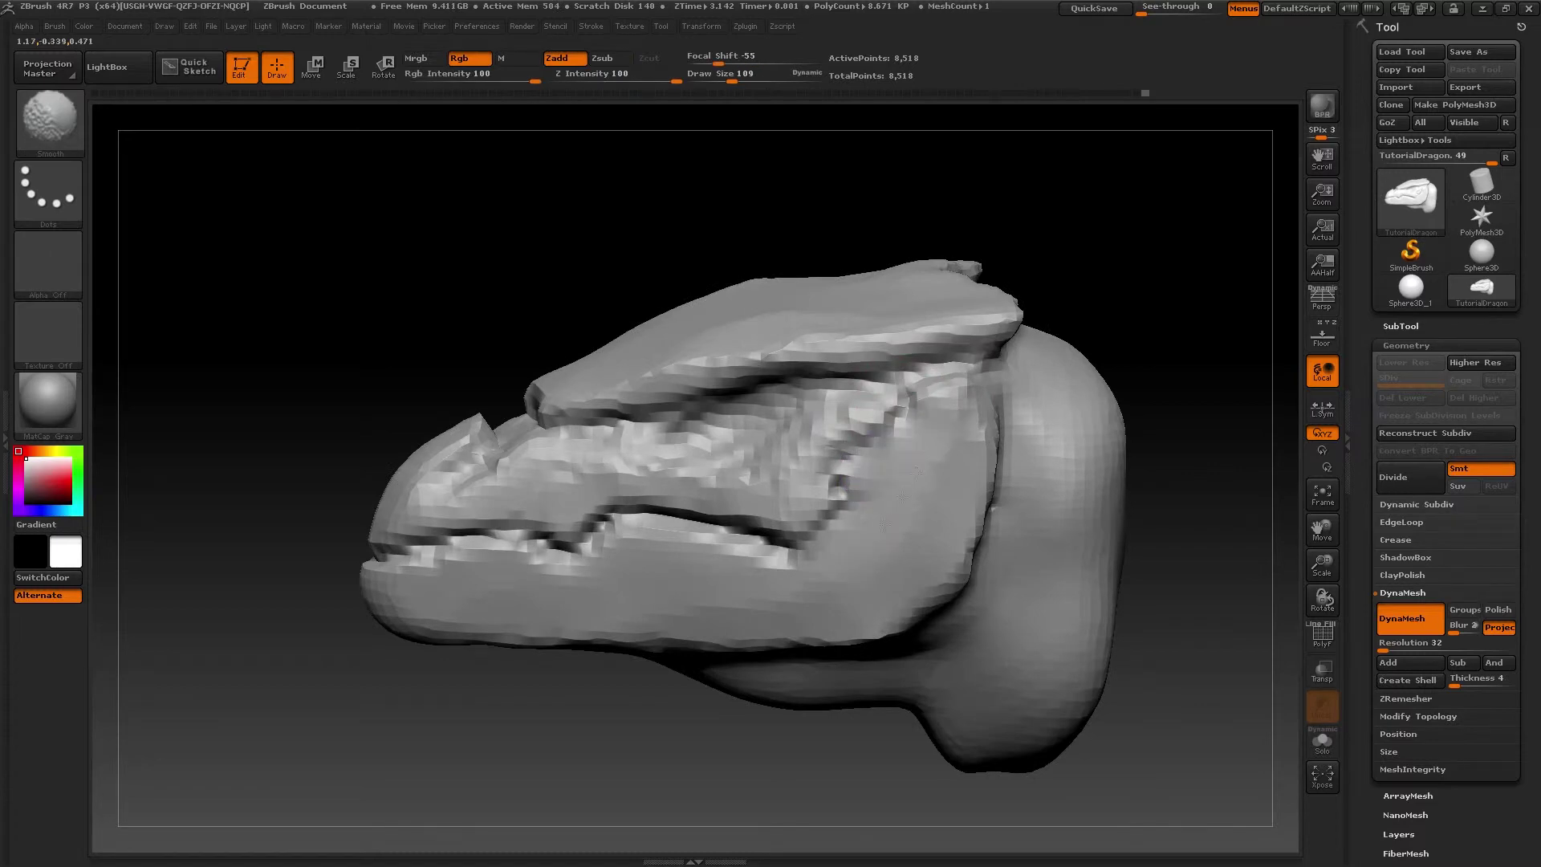
pyautogui.press('b')
pyautogui.press('t')
pyautogui.press('d')
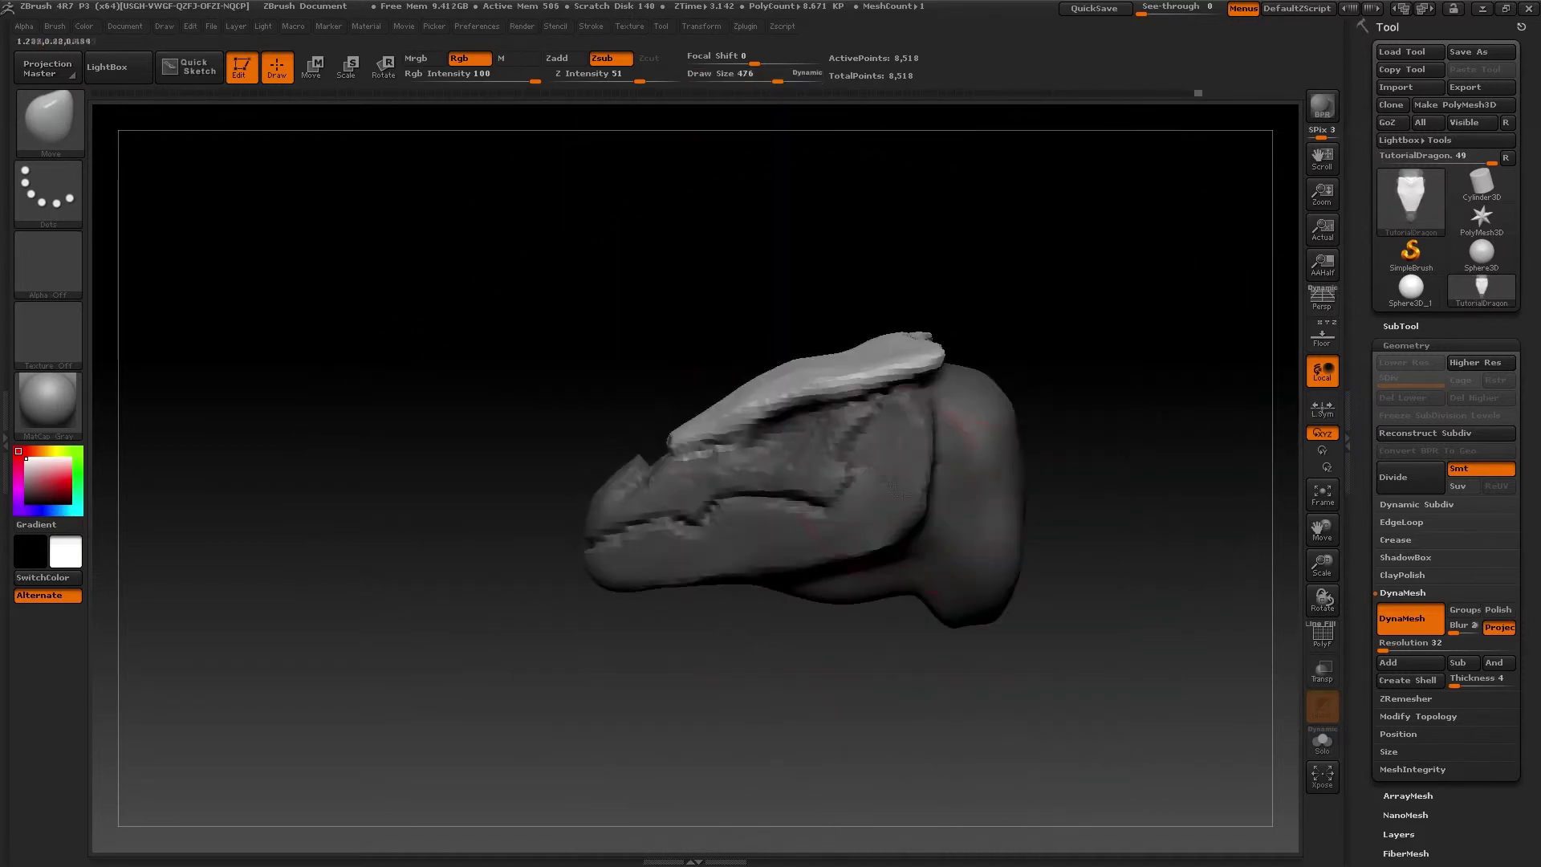
# Step: Refine the brow plate and the creases beneath it, and lasso-mask the lower jaw along the mouth line
pyautogui.press('s')
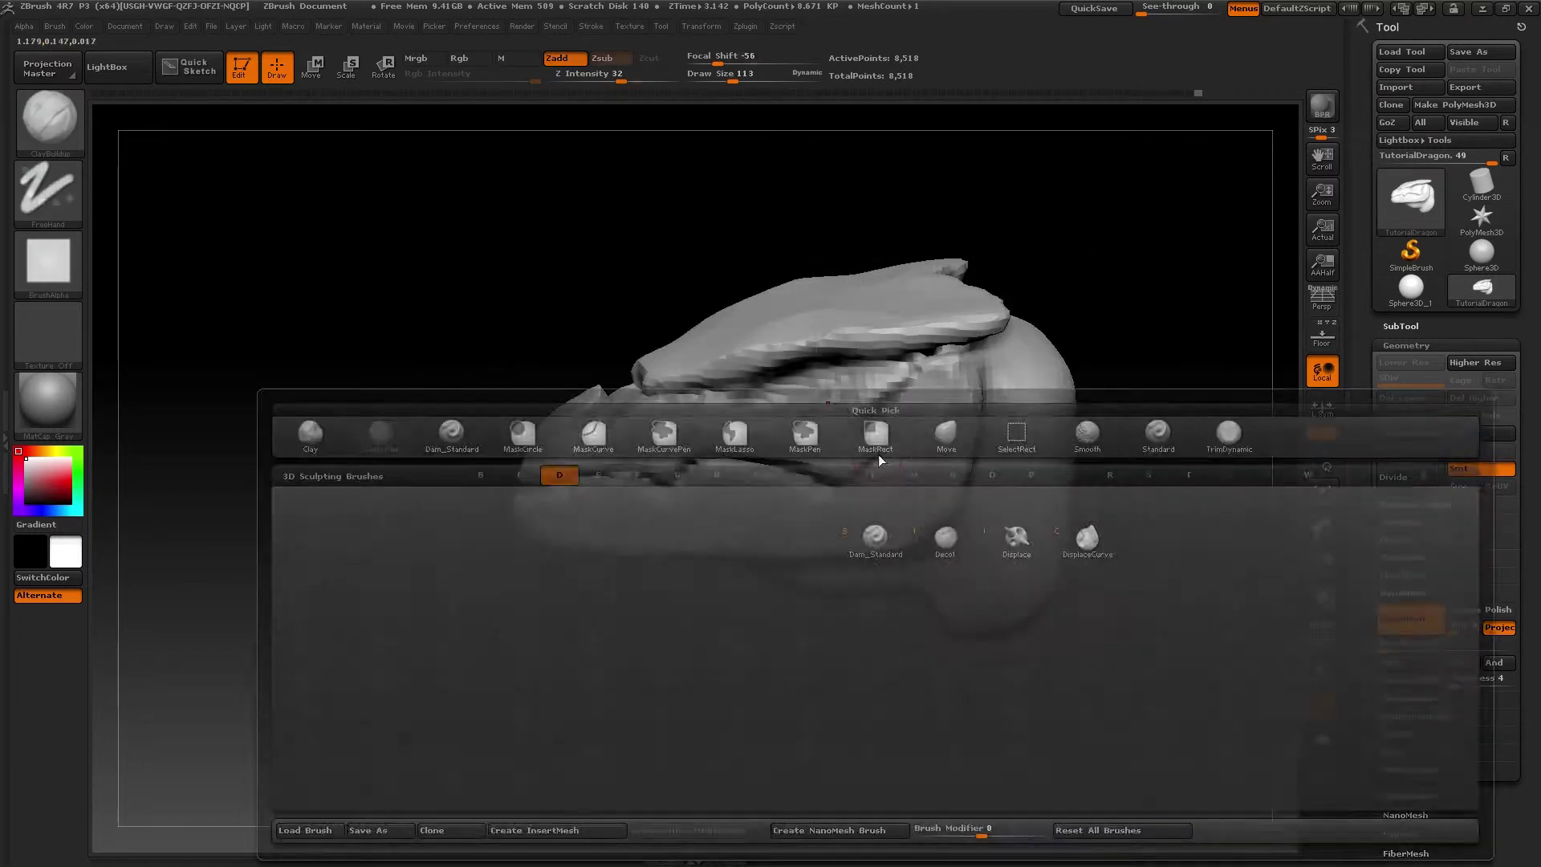
pyautogui.press('s')
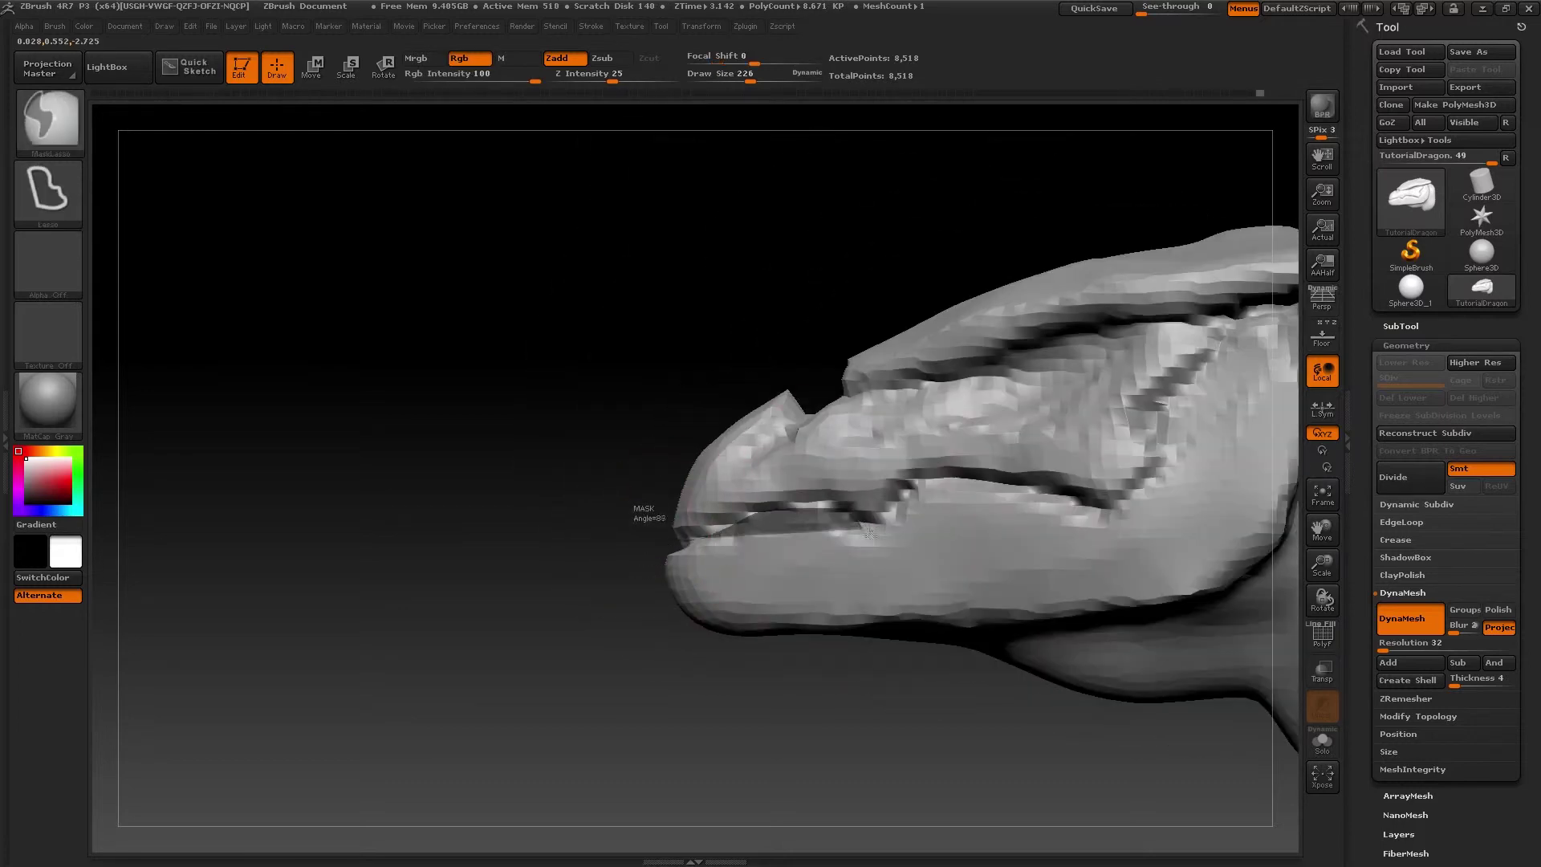
pyautogui.keyDown('ctrl'); pyautogui.moveTo(869, 533); pyautogui.dragTo(1103, 514); pyautogui.keyUp('ctrl')
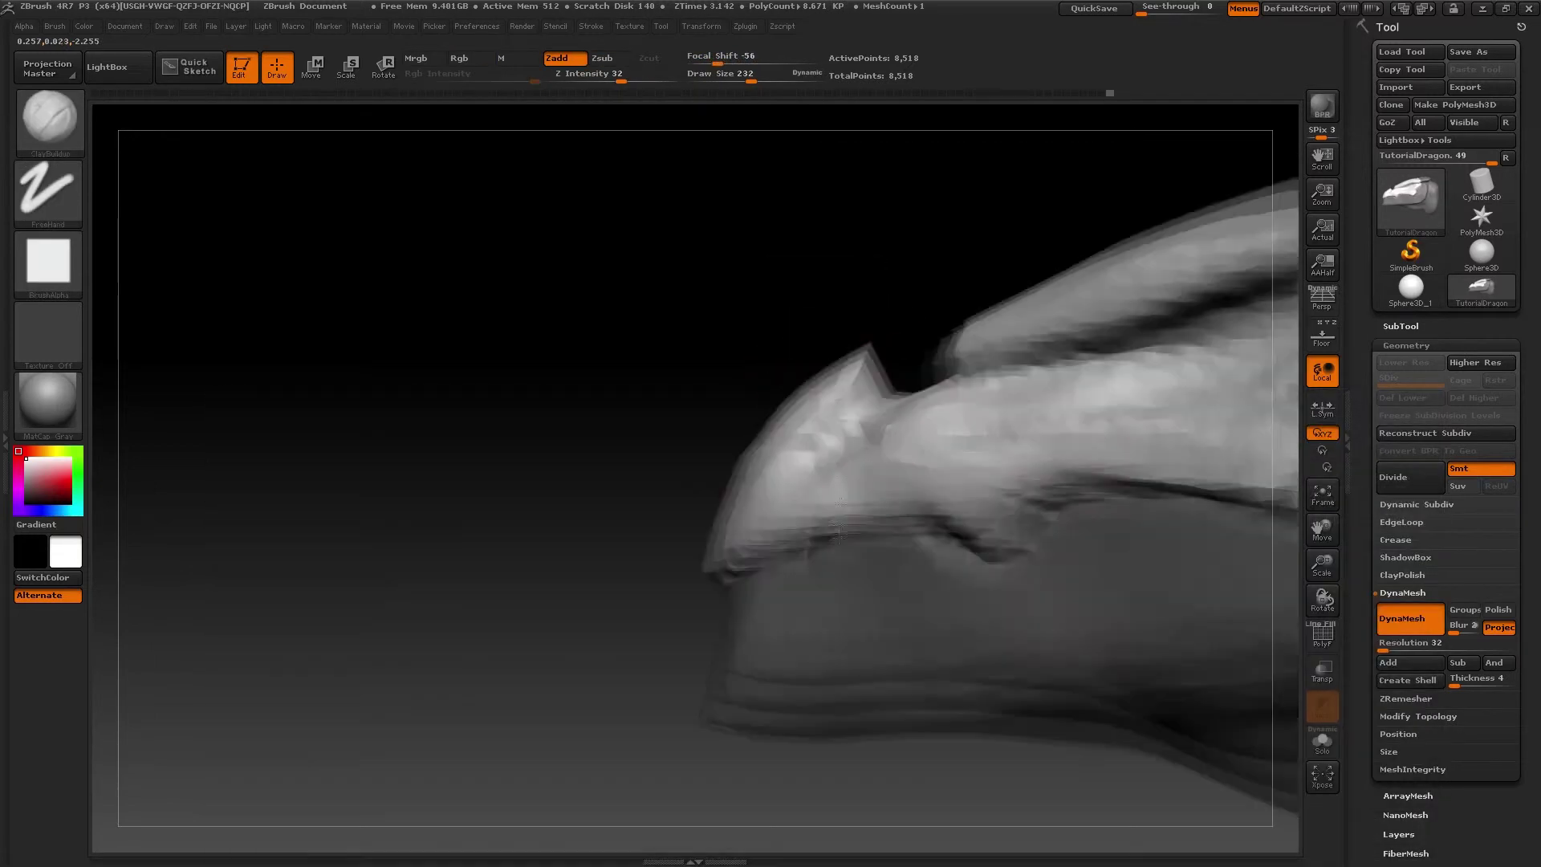
# Step: Build up the snout with ClayBuildup at Draw Size 232 and shape the nose horn with Move at Draw Size 203
pyautogui.press('s')
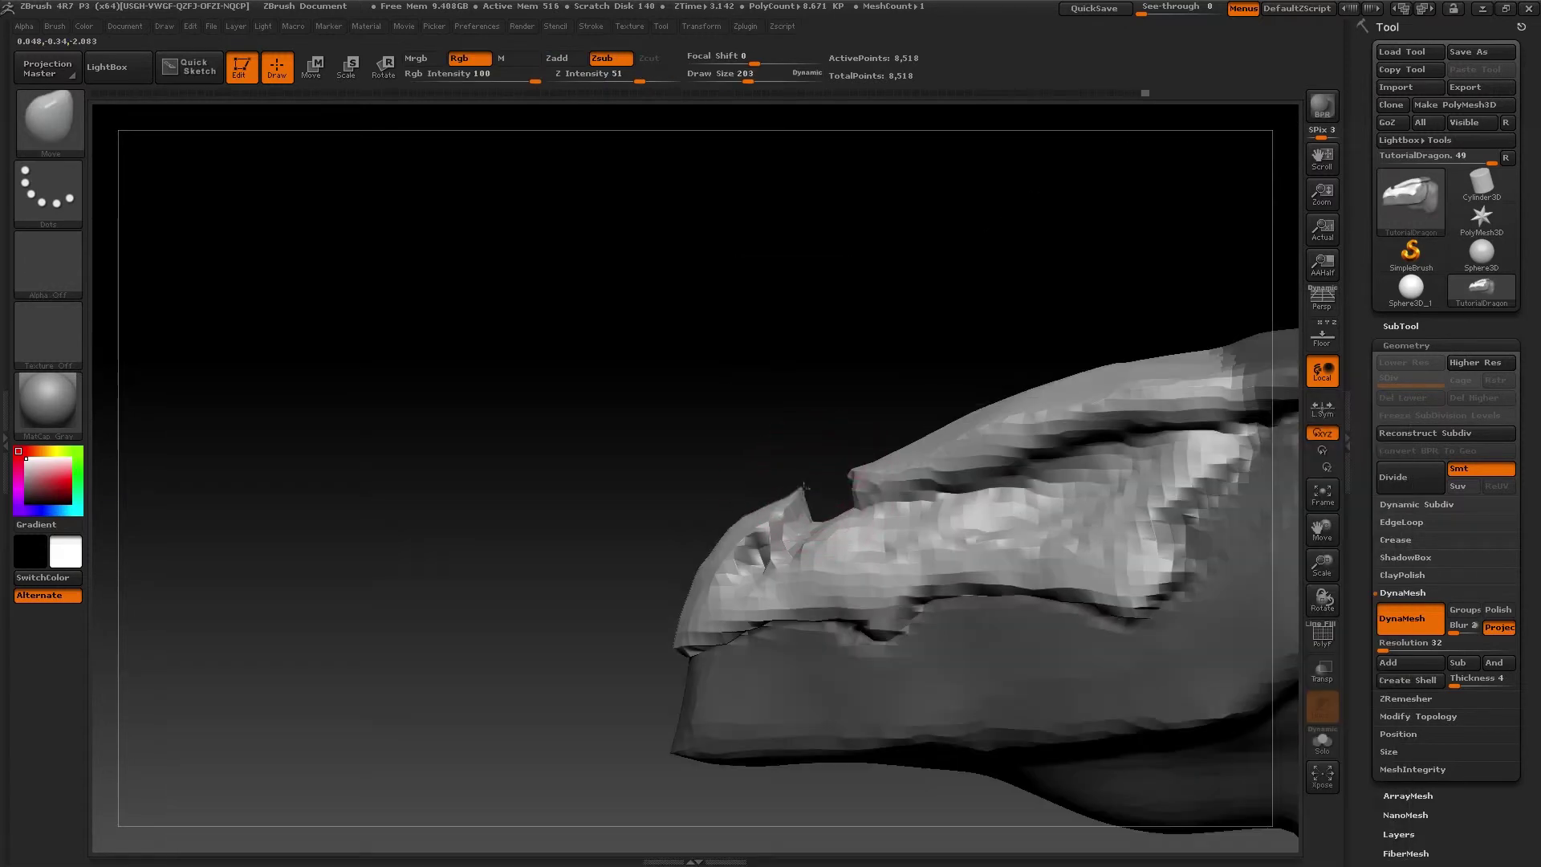
pyautogui.press('s')
pyautogui.moveTo(814, 497); pyautogui.dragTo(820, 496)
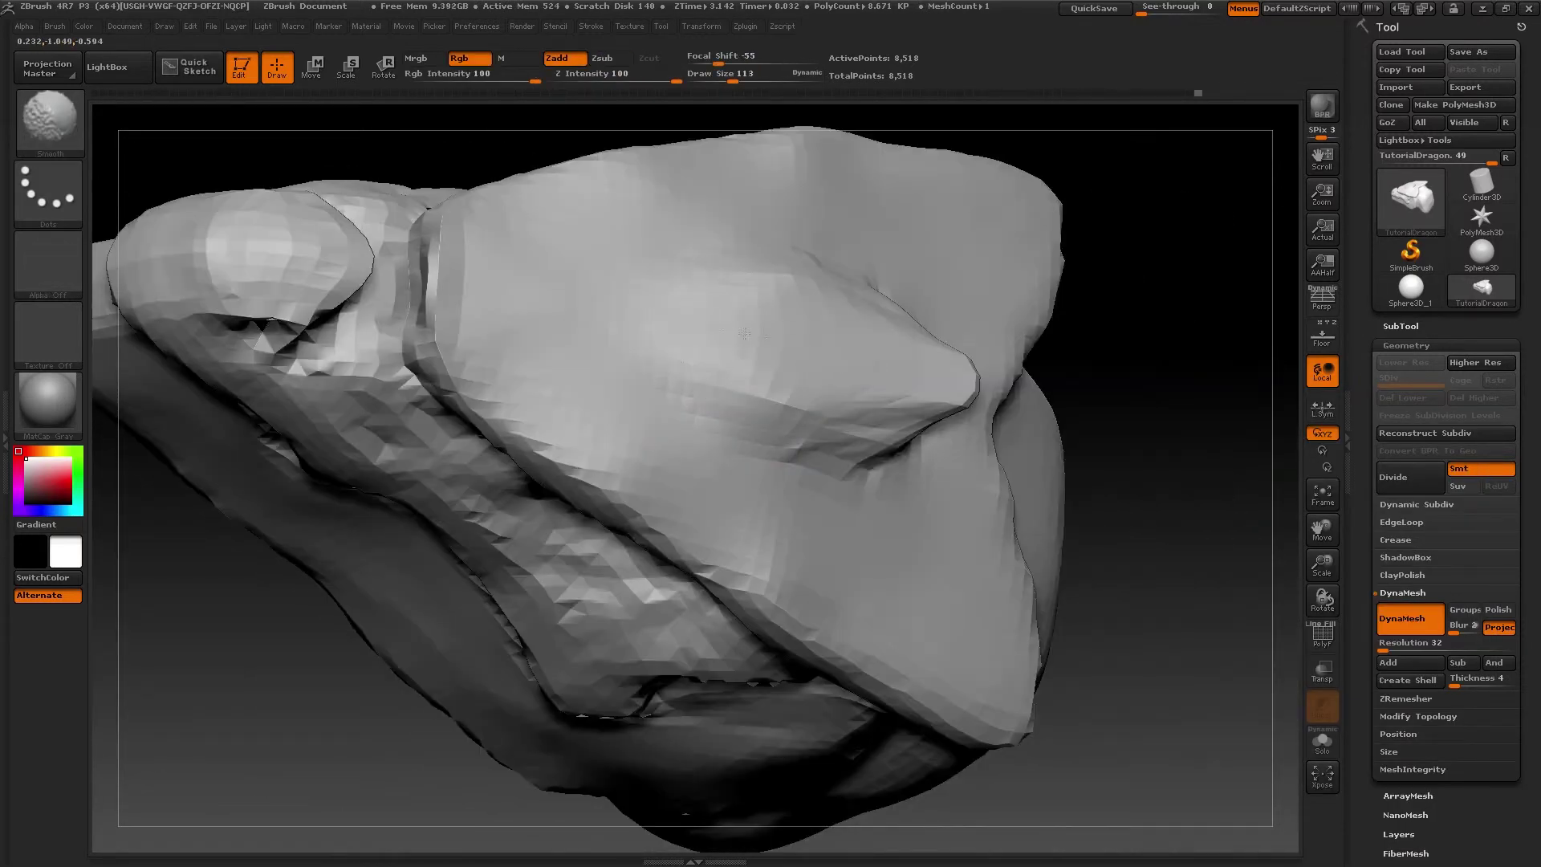
# Step: Reshape the brow plate and the back of the head with the Move brush at Draw Size 530
pyautogui.press('b')
pyautogui.press('m')
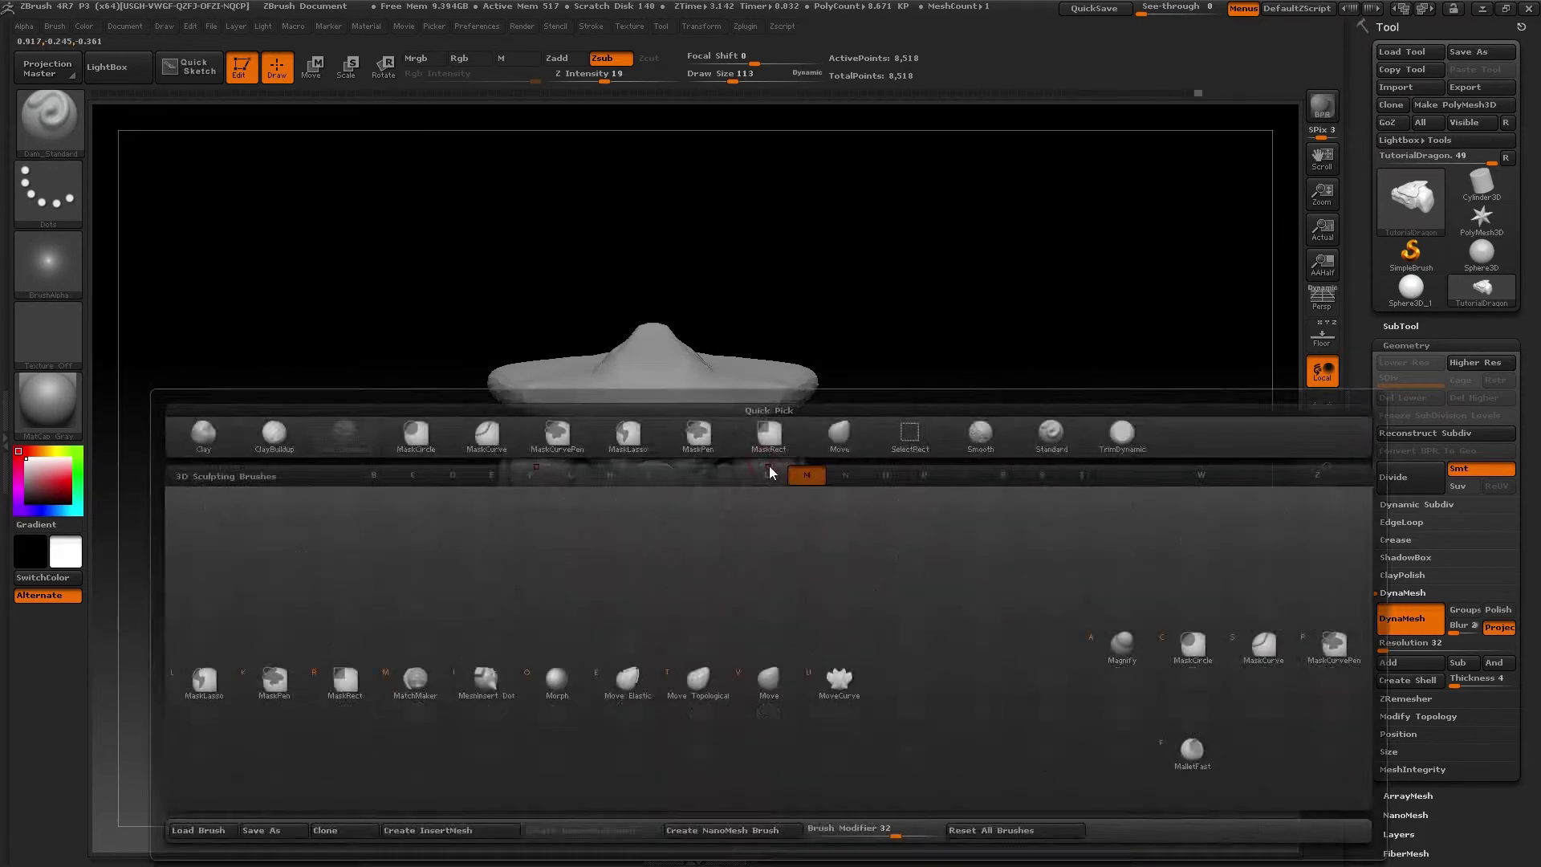
pyautogui.press('v')
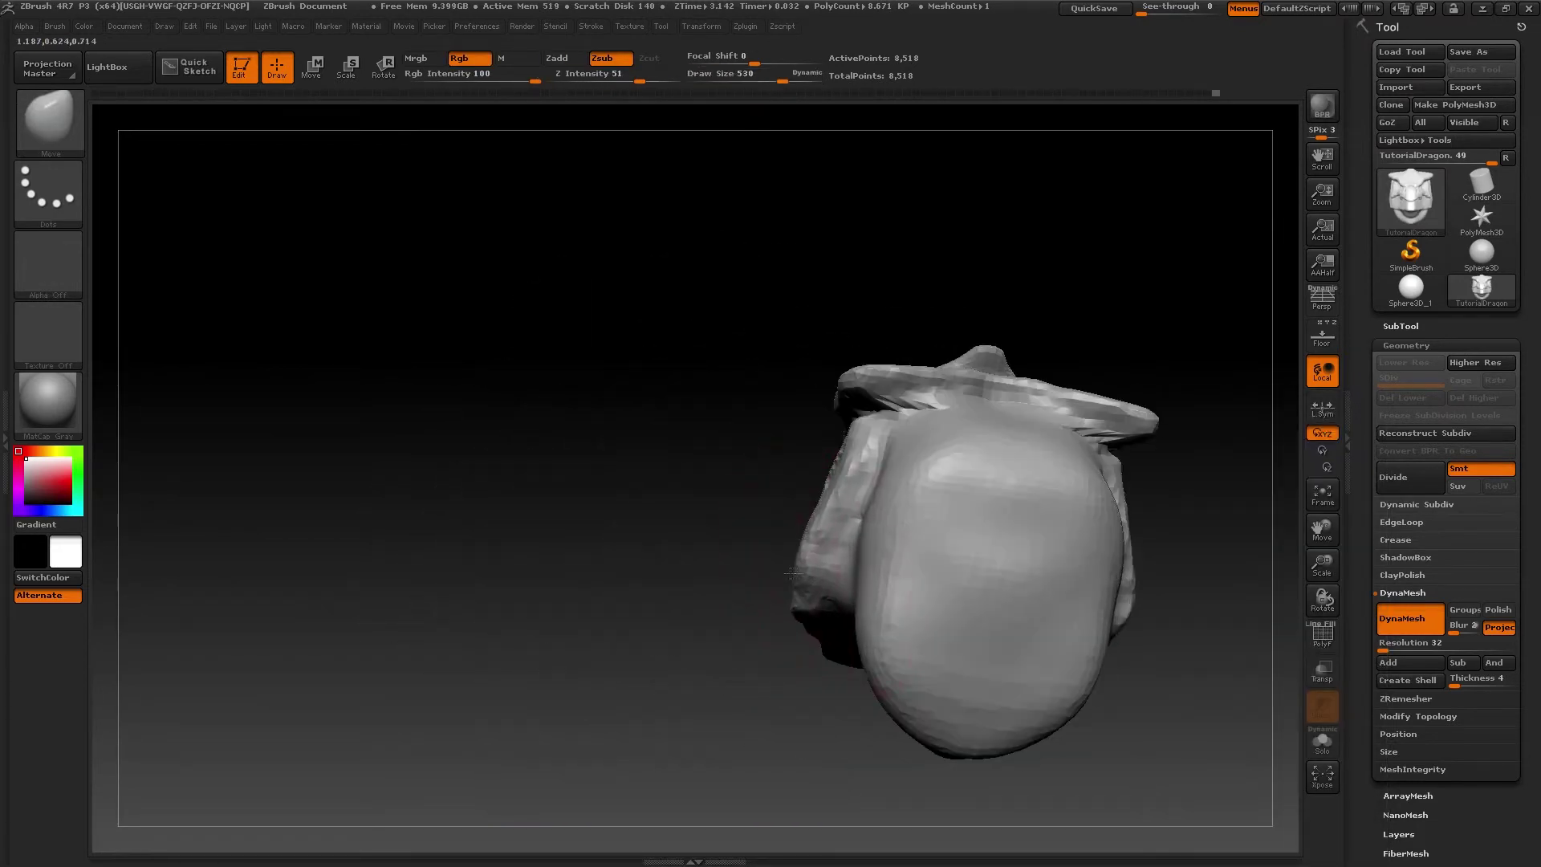
pyautogui.keyDown('shift'); pyautogui.moveTo(788, 574); pyautogui.dragTo(909, 562); pyautogui.keyUp('shift')
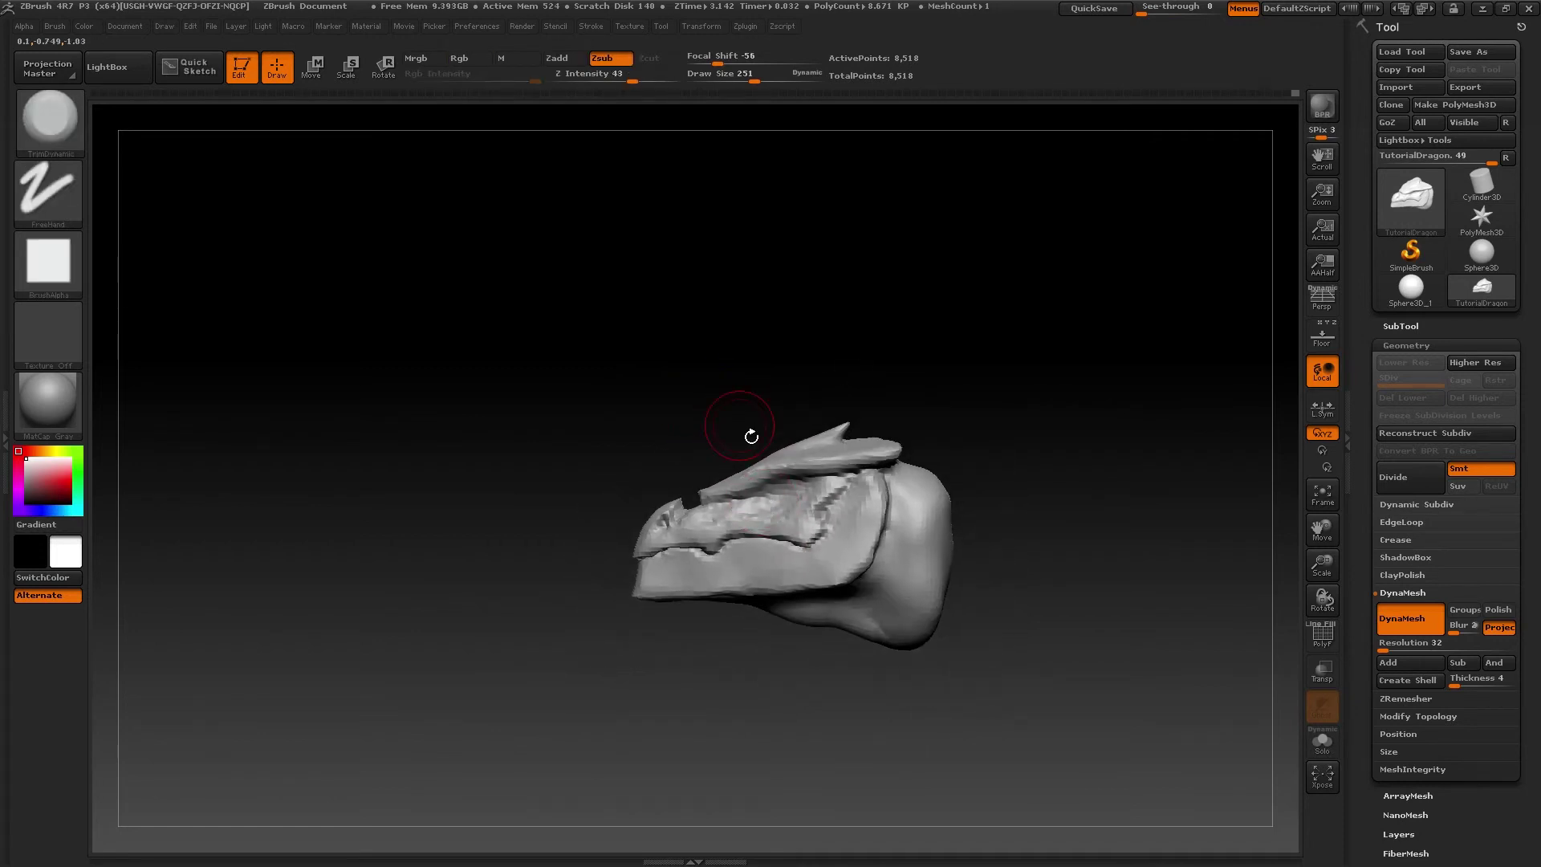
# Step: Build up the eye area beneath the brow ridge with the ClayBuildup brush at Draw Size 160
pyautogui.keyDown('alt'); pyautogui.moveTo(832, 538); pyautogui.dragTo(821, 590, button='right'); pyautogui.keyUp('alt')
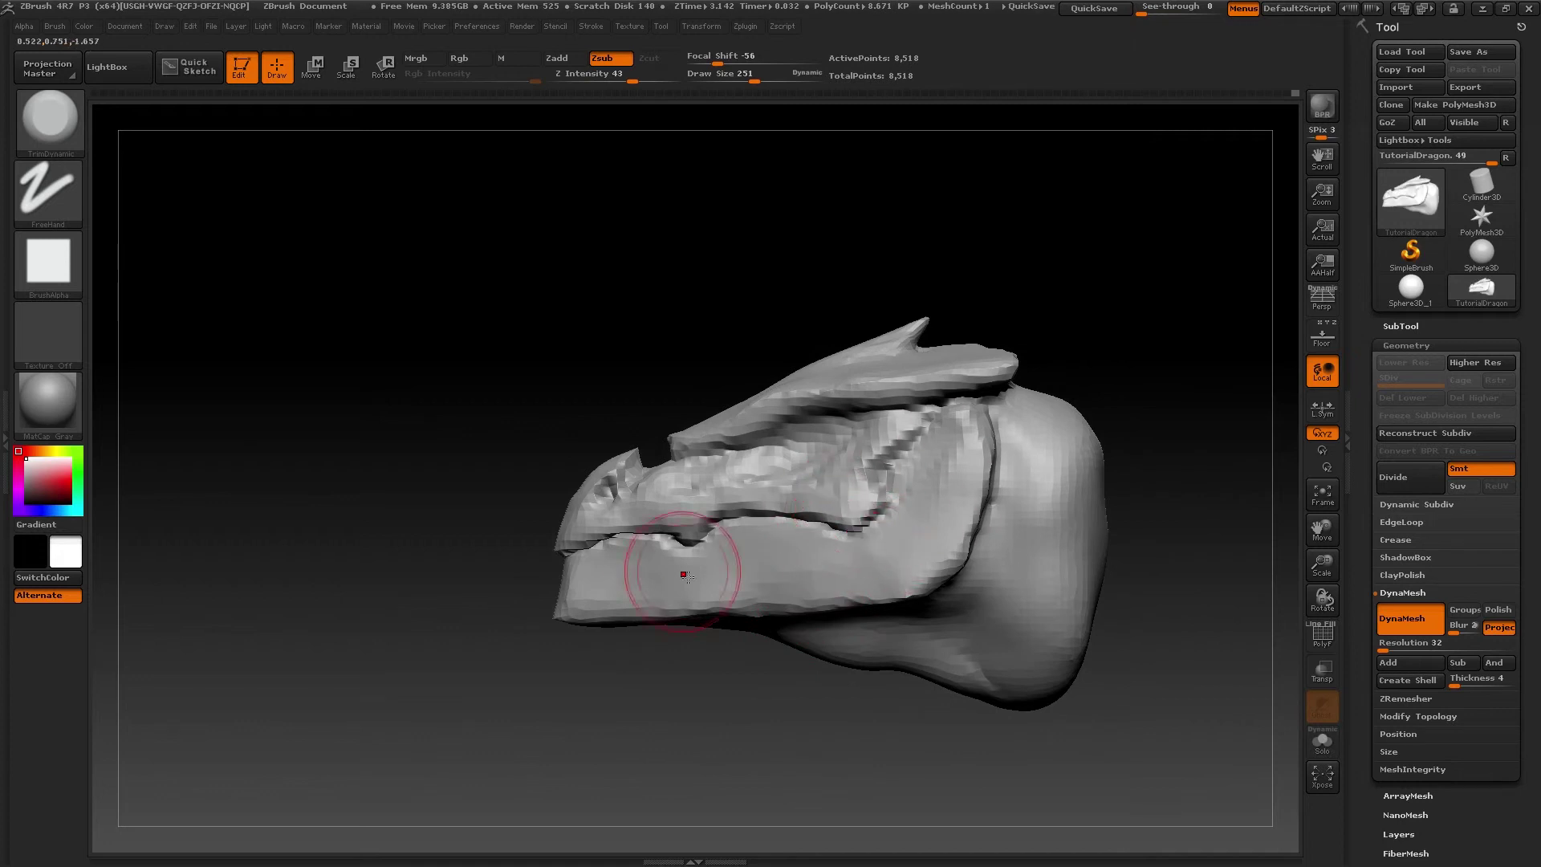
pyautogui.moveTo(807, 486)
pyautogui.mouseDown(button='right')
pyautogui.moveTo(925, 503)
pyautogui.moveTo(801, 475)
pyautogui.moveTo(813, 470)
pyautogui.mouseUp(button='right')
pyautogui.press('b')
pyautogui.press('c')
pyautogui.press('b')
pyautogui.press('s')
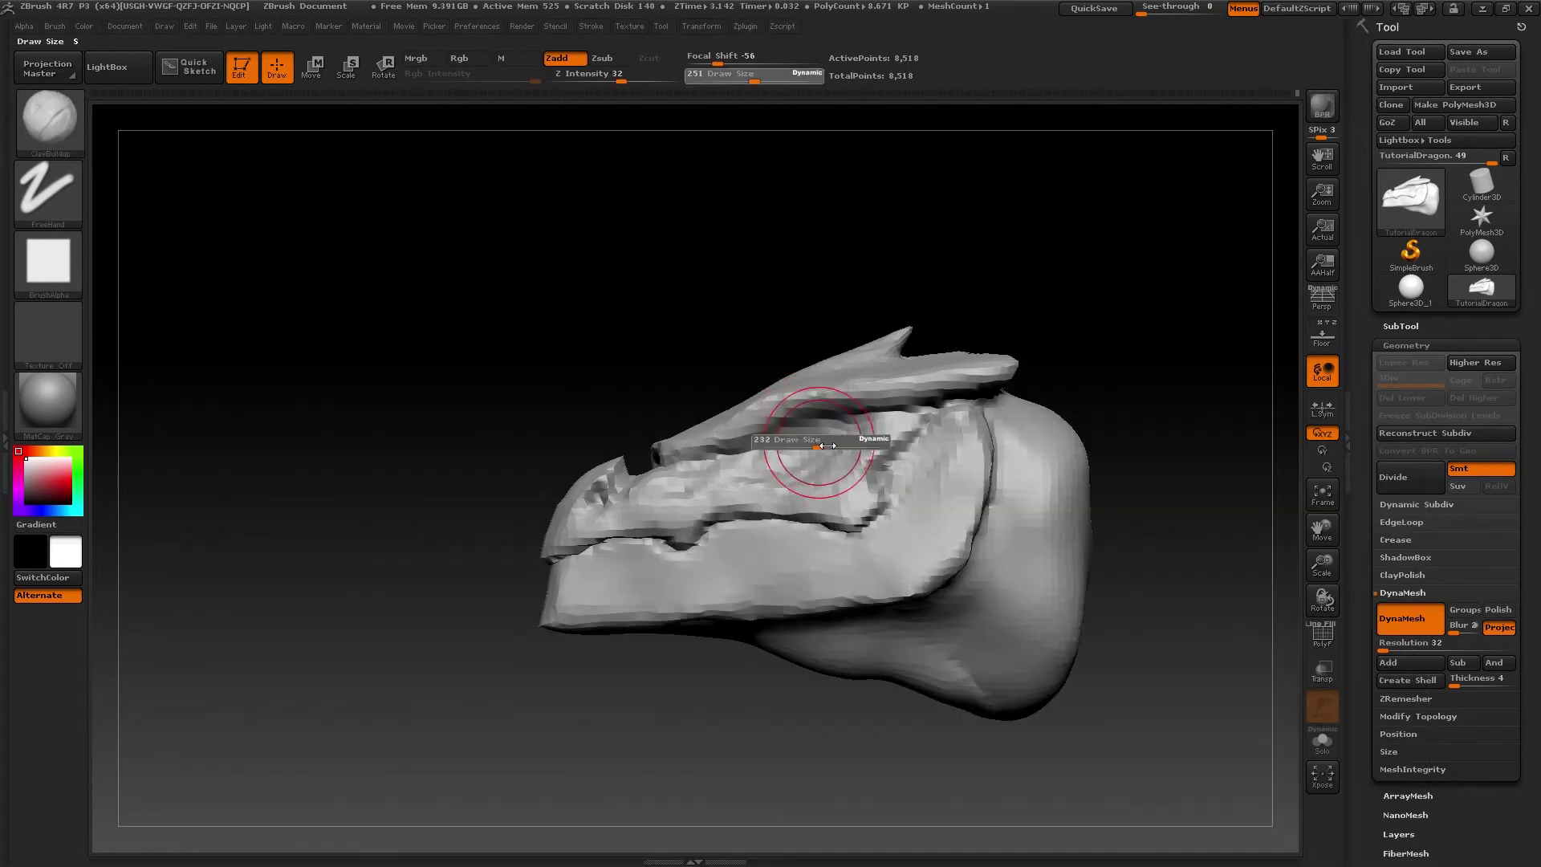
pyautogui.moveTo(822, 445); pyautogui.dragTo(809, 446)
pyautogui.moveTo(809, 446)
pyautogui.keyDown('ctrl'); pyautogui.mouseDown(button='right')
pyautogui.moveTo(796, 473)
pyautogui.moveTo(827, 456)
pyautogui.moveTo(813, 461)
pyautogui.moveTo(825, 503)
pyautogui.mouseUp(button='right'); pyautogui.keyUp('ctrl')
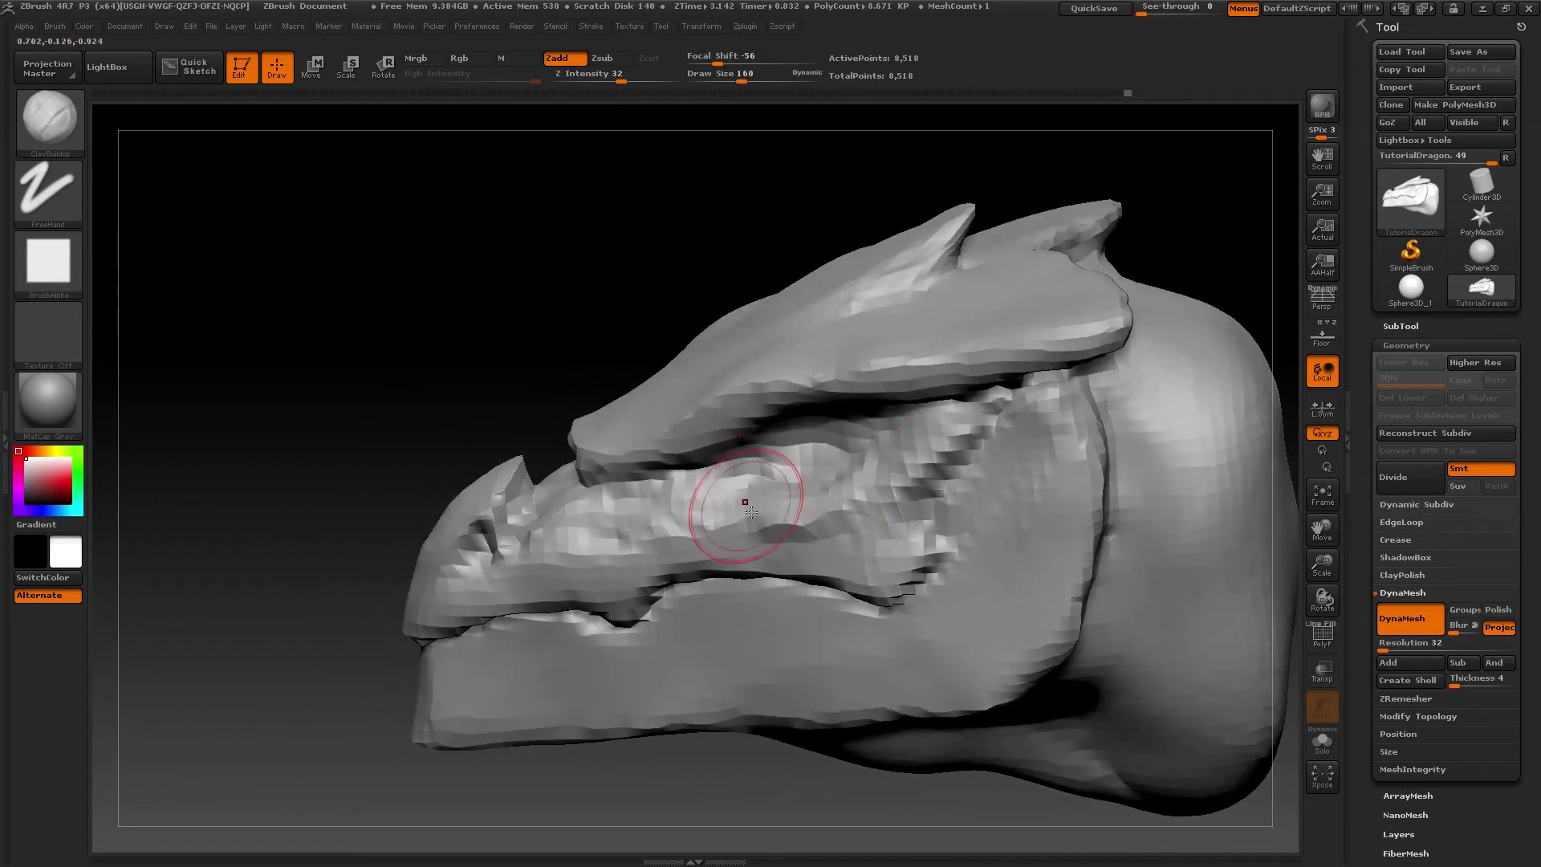
pyautogui.moveTo(867, 511)
pyautogui.mouseDown()
pyautogui.moveTo(826, 509)
pyautogui.moveTo(851, 495)
pyautogui.moveTo(838, 494)
pyautogui.moveTo(827, 516)
pyautogui.mouseUp()
# Step: Flatten the cheek surface below the eye with the TrimDynamic brush at Draw Size 238
pyautogui.press('b')
pyautogui.press('t')
pyautogui.press('d')
pyautogui.press(']')
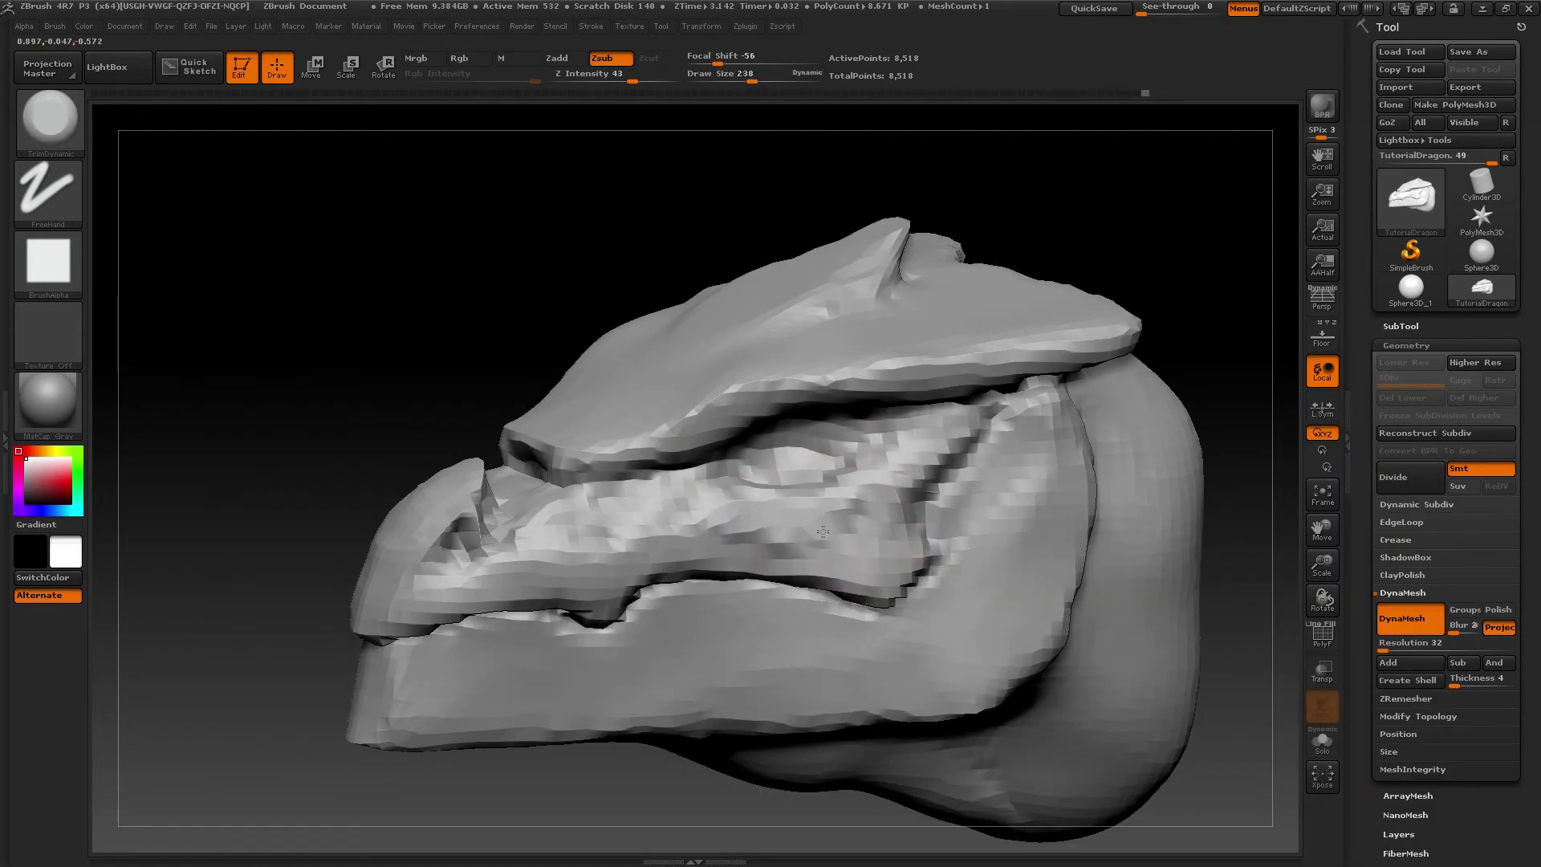
pyautogui.moveTo(827, 522); pyautogui.dragTo(1083, 584, button='right')
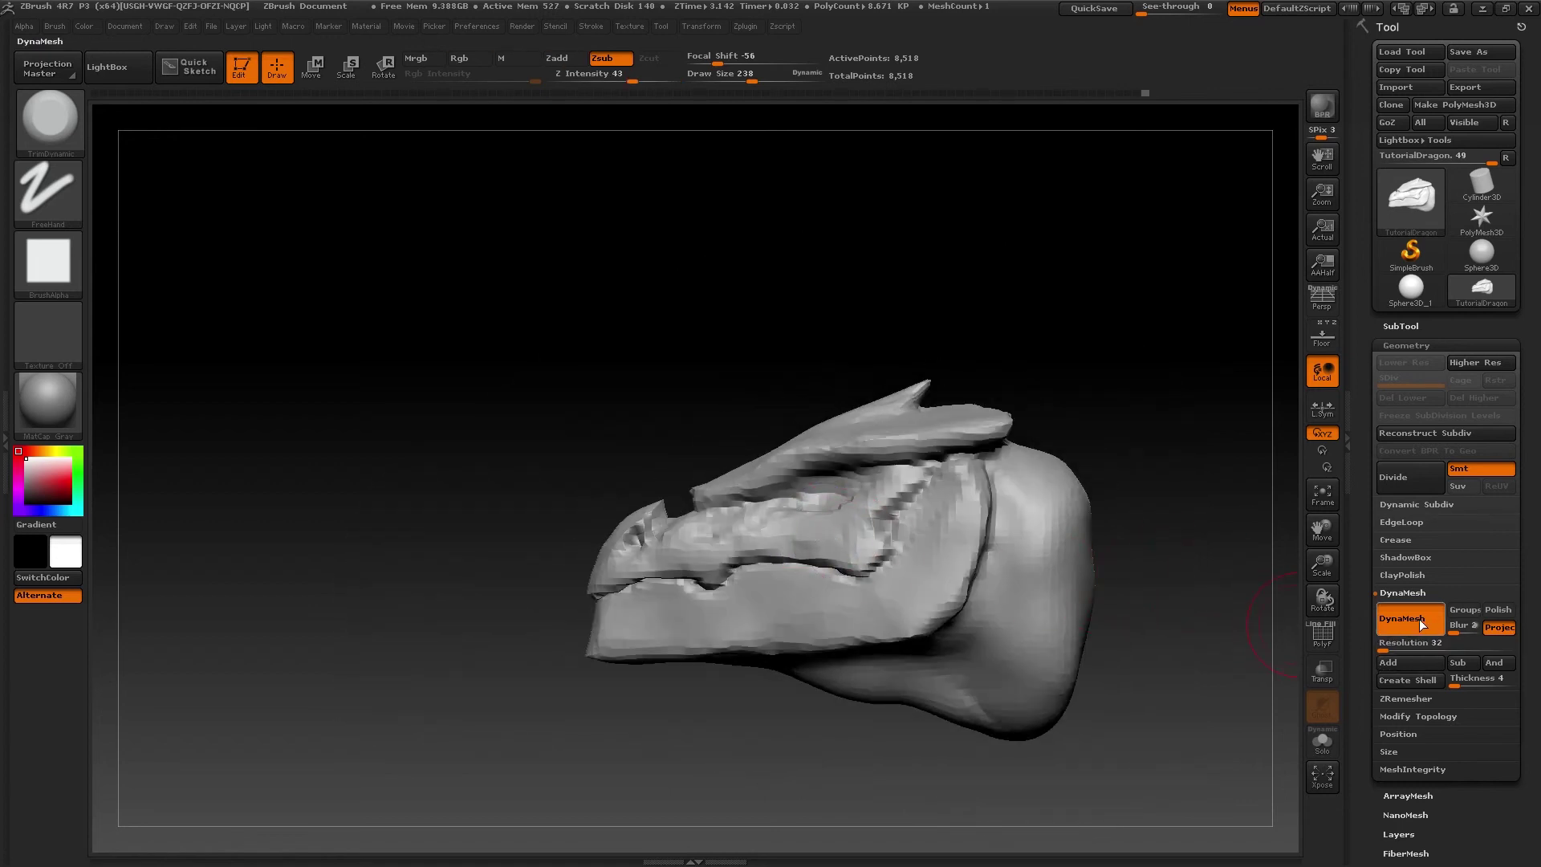
pyautogui.keyDown('ctrl'); pyautogui.moveTo(829, 514); pyautogui.dragTo(842, 530, button='right'); pyautogui.keyUp('ctrl')
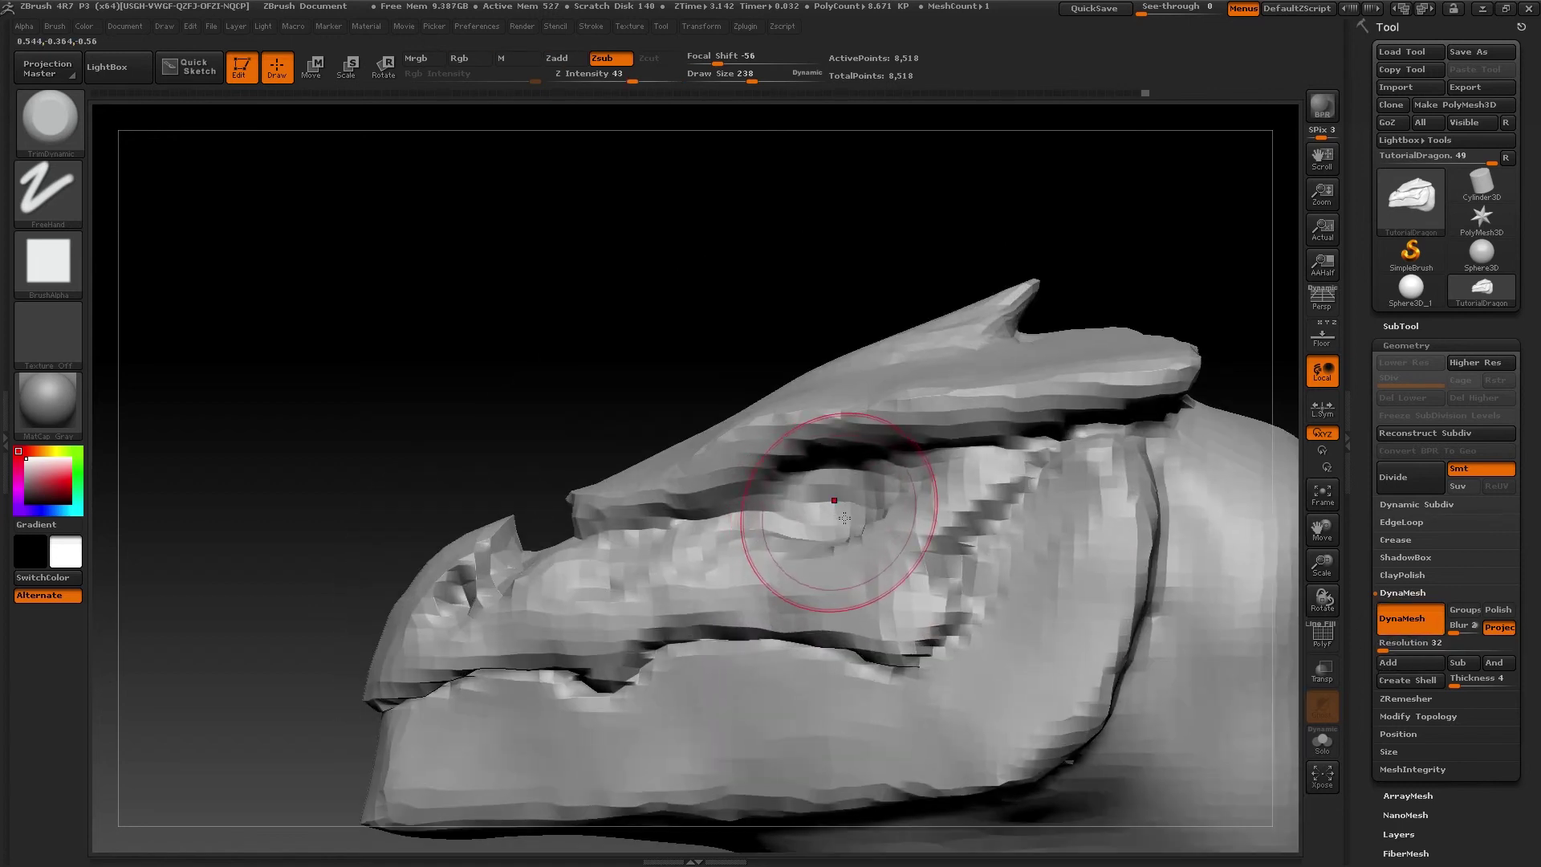
# Step: Add clay to form the eyeball under the brow ridge with the ClayBuildup brush at Draw Size 113
pyautogui.press('b')
pyautogui.press('c')
pyautogui.press('b')
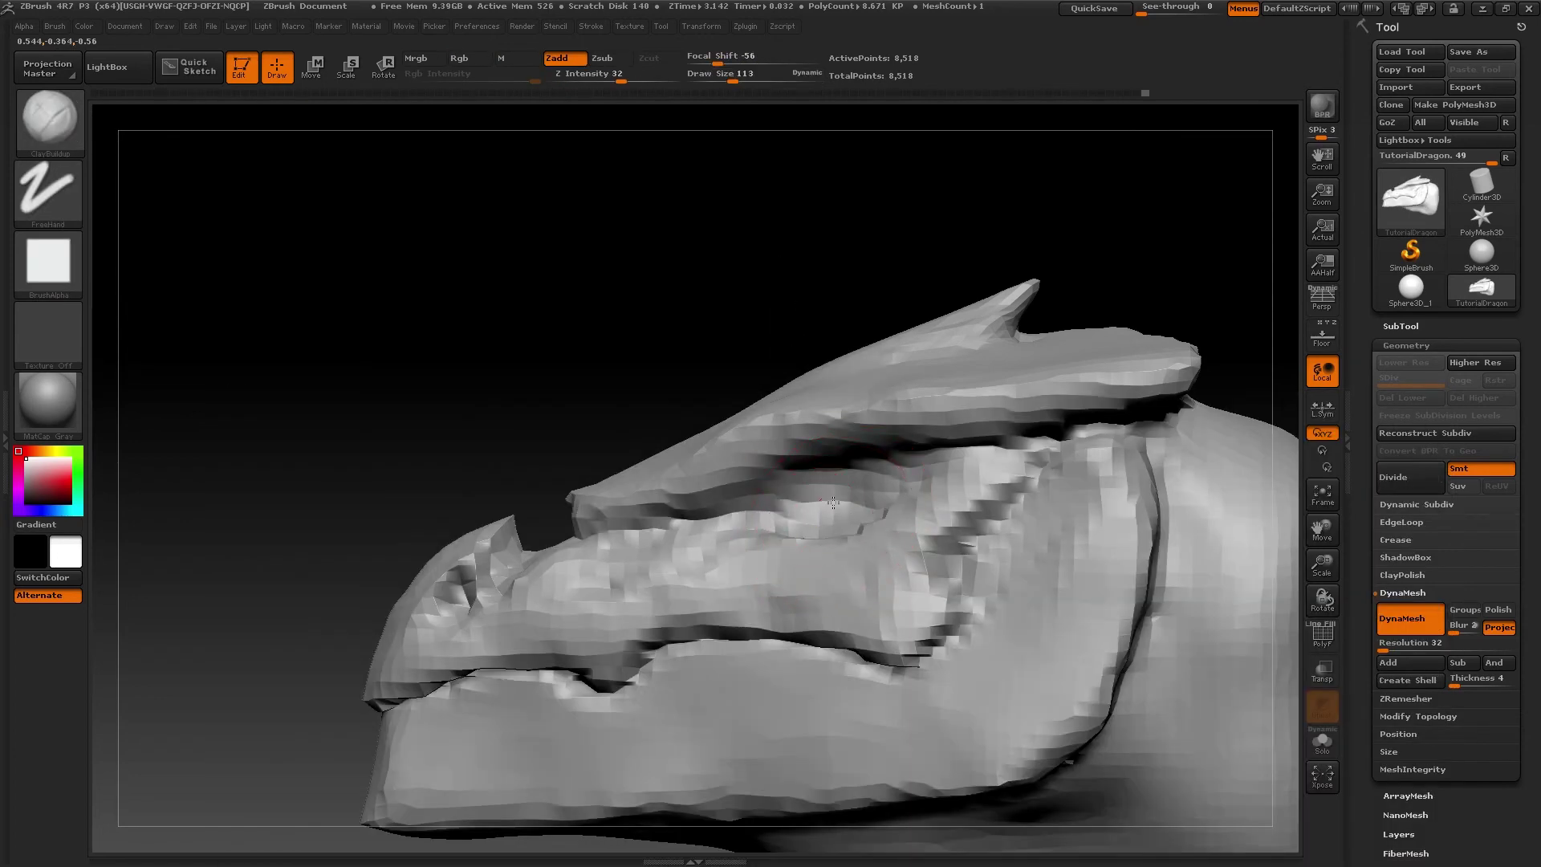
pyautogui.moveTo(797, 515); pyautogui.dragTo(838, 513)
pyautogui.keyDown('ctrl'); pyautogui.moveTo(838, 513); pyautogui.dragTo(958, 506, button='right'); pyautogui.keyUp('ctrl')
# Step: Try pulling a long horn backwards from the rear of the brow plate with the Move brush at Draw Size 297
pyautogui.moveTo(1060, 438)
pyautogui.mouseDown(button='right')
pyautogui.moveTo(1022, 441)
pyautogui.moveTo(1074, 458)
pyautogui.mouseUp(button='right')
pyautogui.press('s')
pyautogui.click(1075, 454)
pyautogui.moveTo(1070, 453); pyautogui.dragTo(1180, 394)
pyautogui.press('b')
pyautogui.press('m')
pyautogui.press('v')
pyautogui.press('s')
pyautogui.click(1073, 444)
pyautogui.keyDown('ctrl'); pyautogui.moveTo(1127, 470); pyautogui.dragTo(1172, 418, button='right'); pyautogui.keyUp('ctrl')
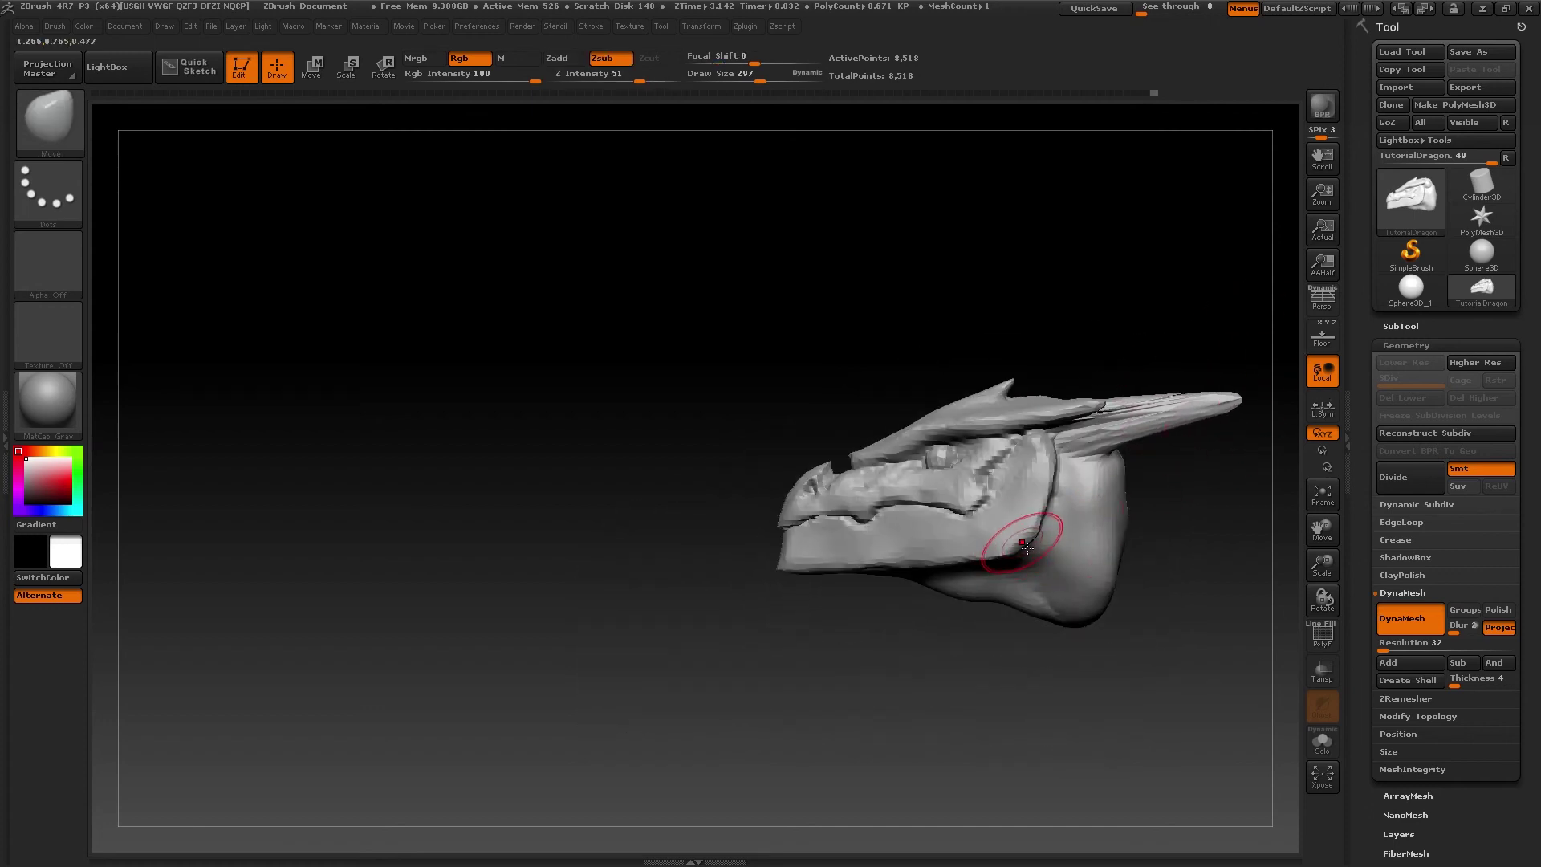
# Step: Try pulling three spikes down from the lower jaw with the Move brush at Draw Size 186
pyautogui.press('s')
pyautogui.moveTo(868, 561); pyautogui.dragTo(854, 563)
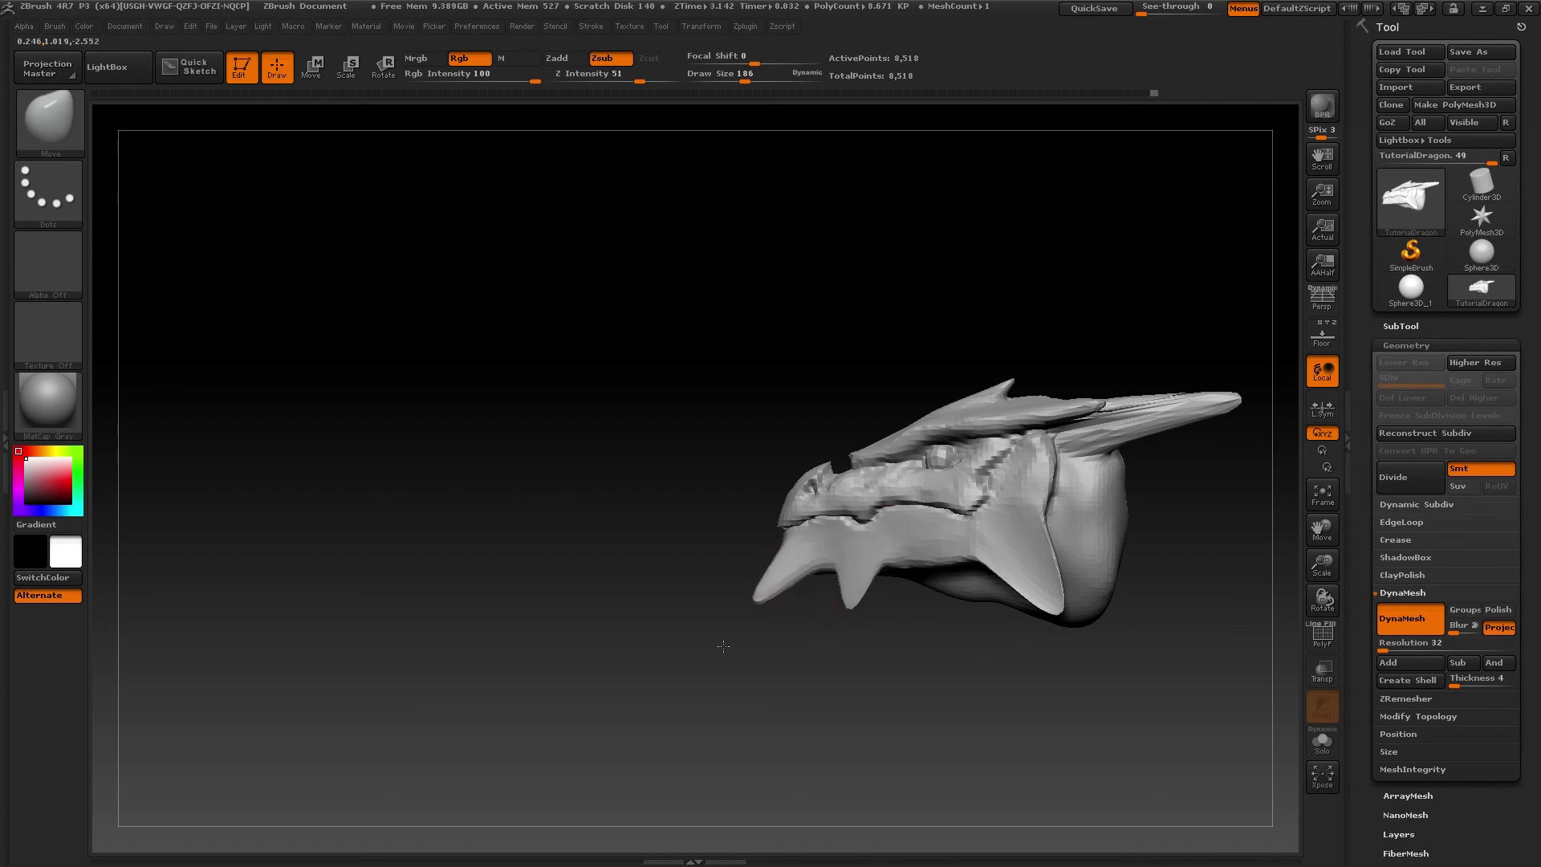
# Step: Undo the trial jaw spikes and the long horn behind the brow
pyautogui.moveTo(973, 688); pyautogui.dragTo(899, 700)
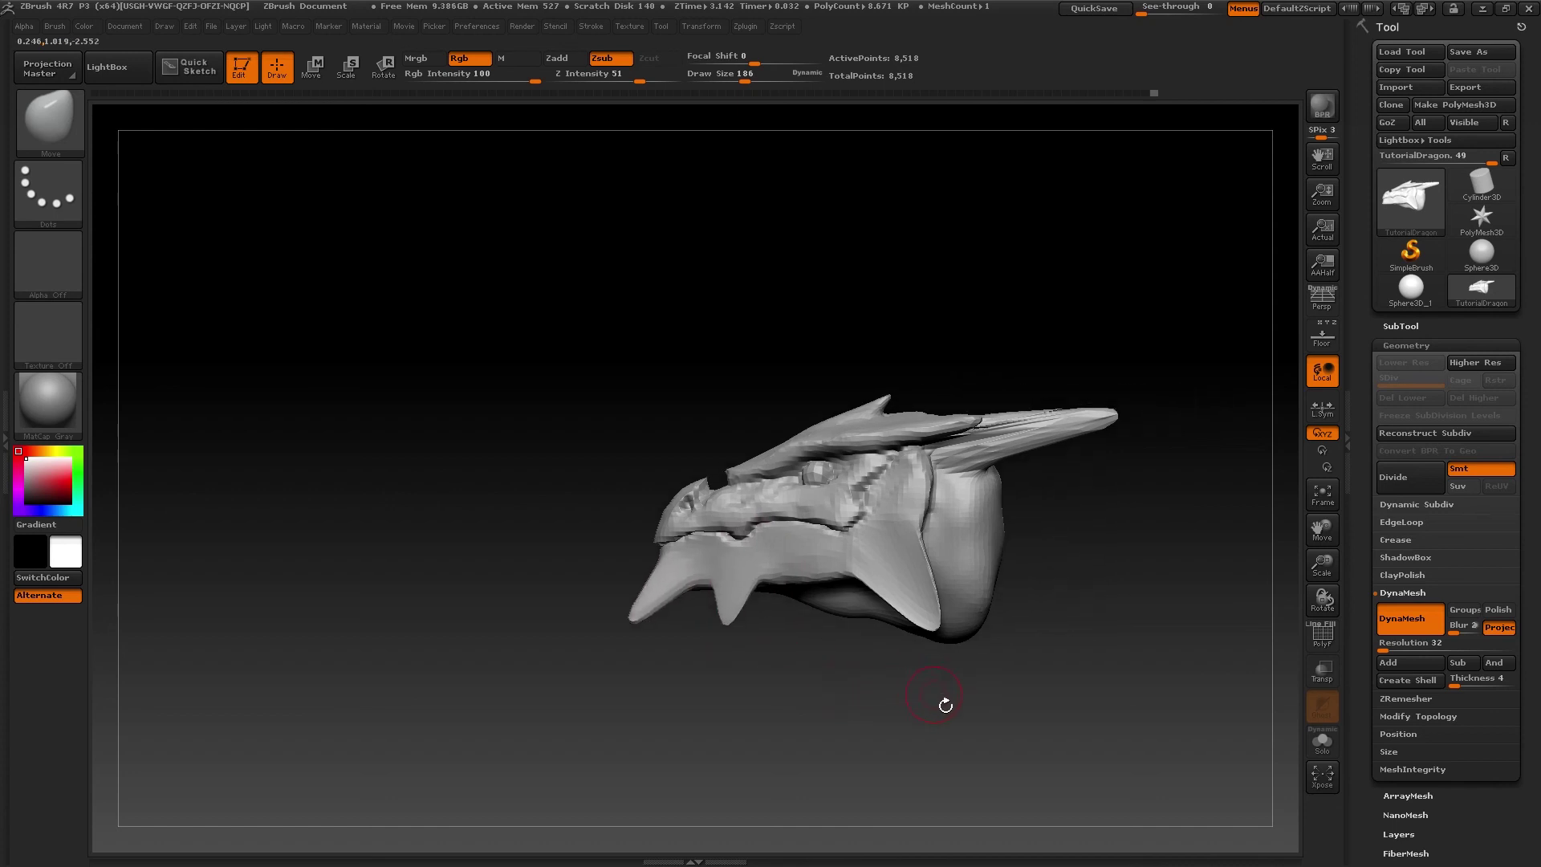
pyautogui.hotkey('ctrl', 'z')
pyautogui.hotkey('ctrl', 'z')
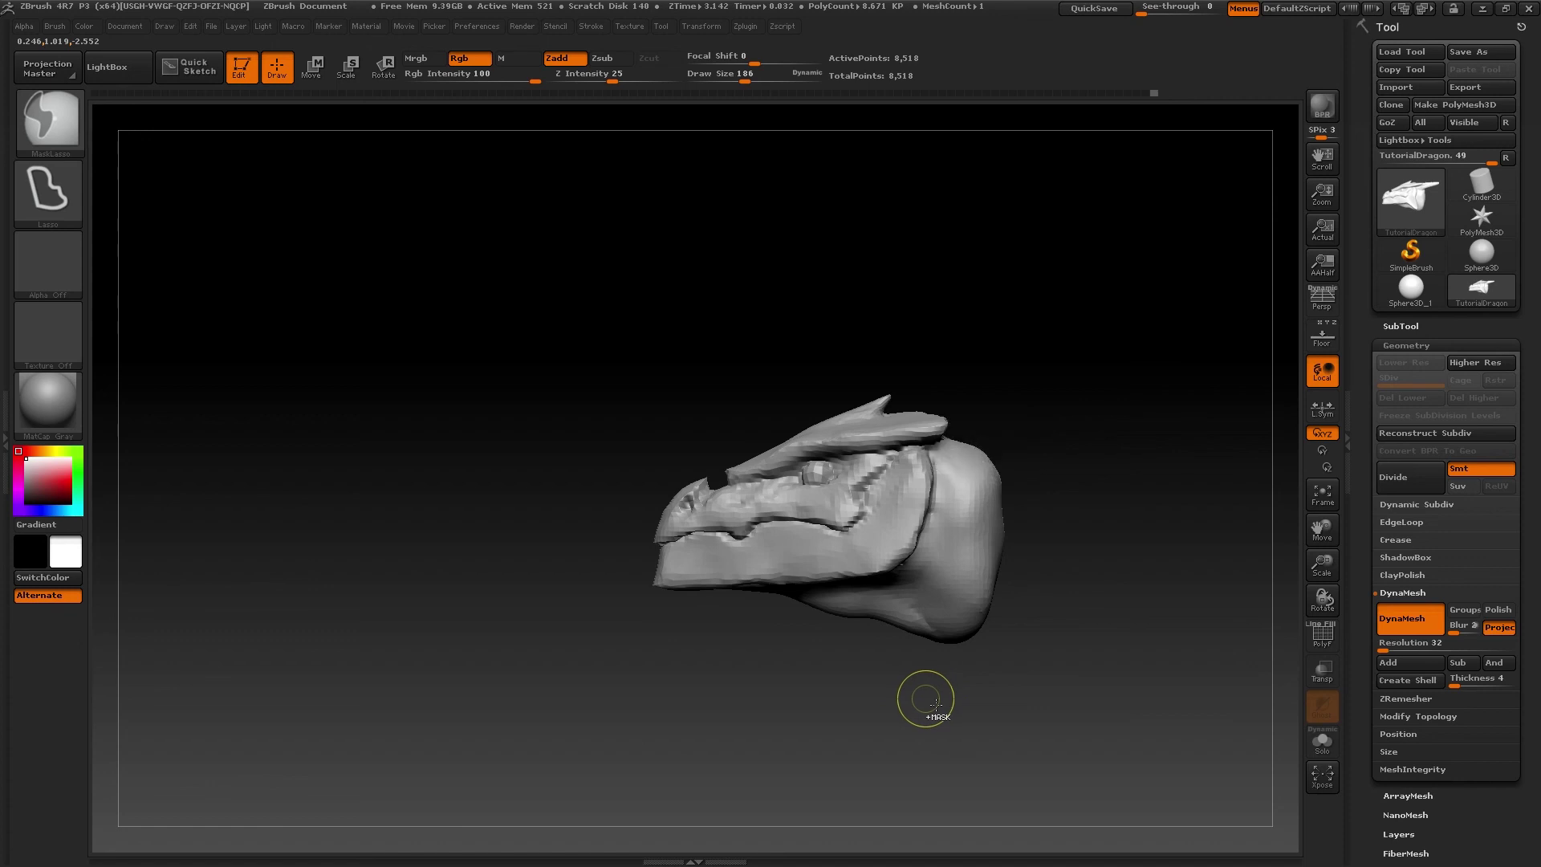